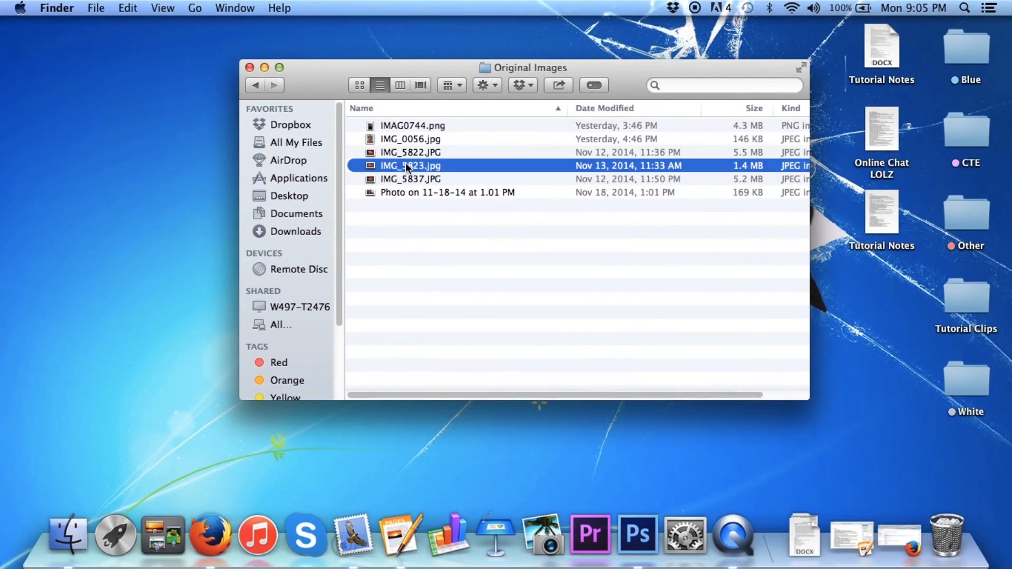
Open IMG_5823.jpg from the Original Images folder in Photoshop
drag(403, 164, 243, 219)
key(ctrl+Right)
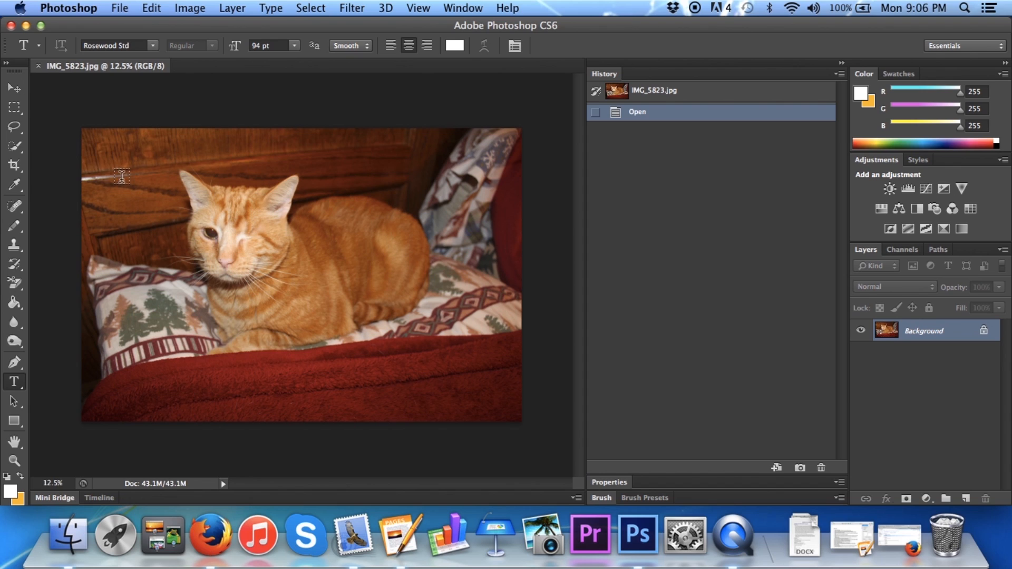
Select the whole cat with the Quick Selection tool, adding its head and body and subtracting the stray pillow area
click(17, 146)
click(18, 144)
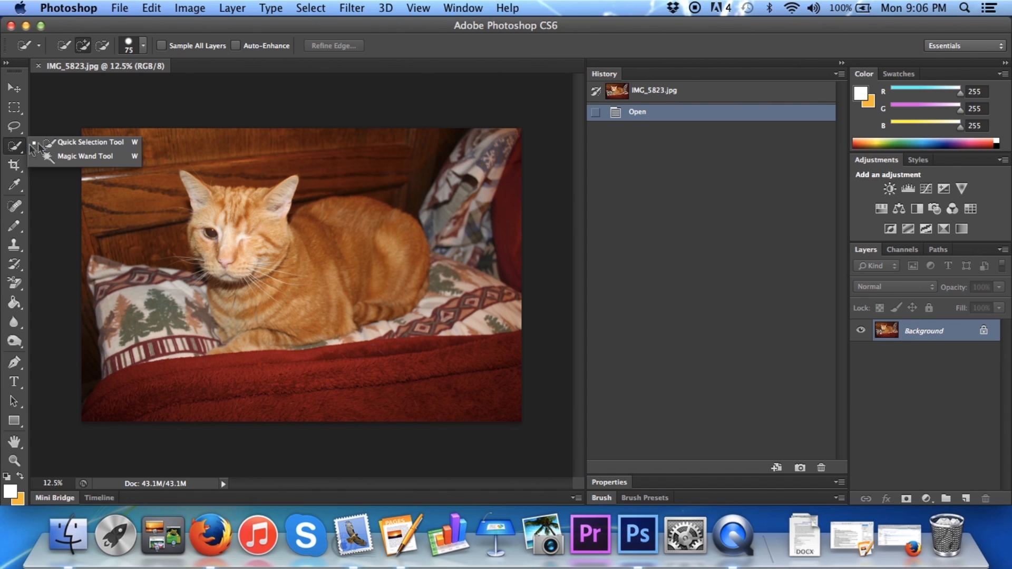
click(64, 140)
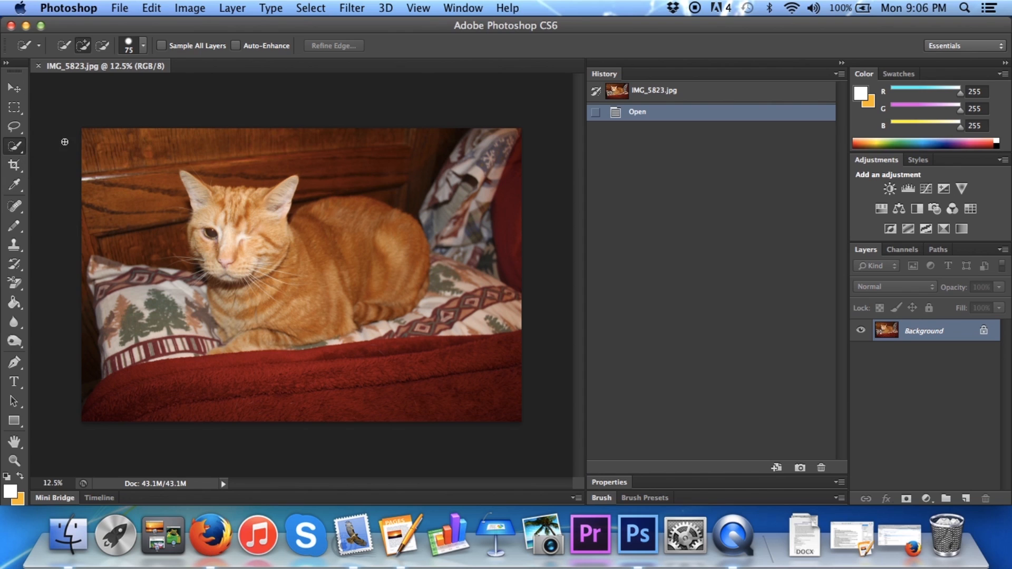
click(83, 47)
drag(211, 209, 284, 264)
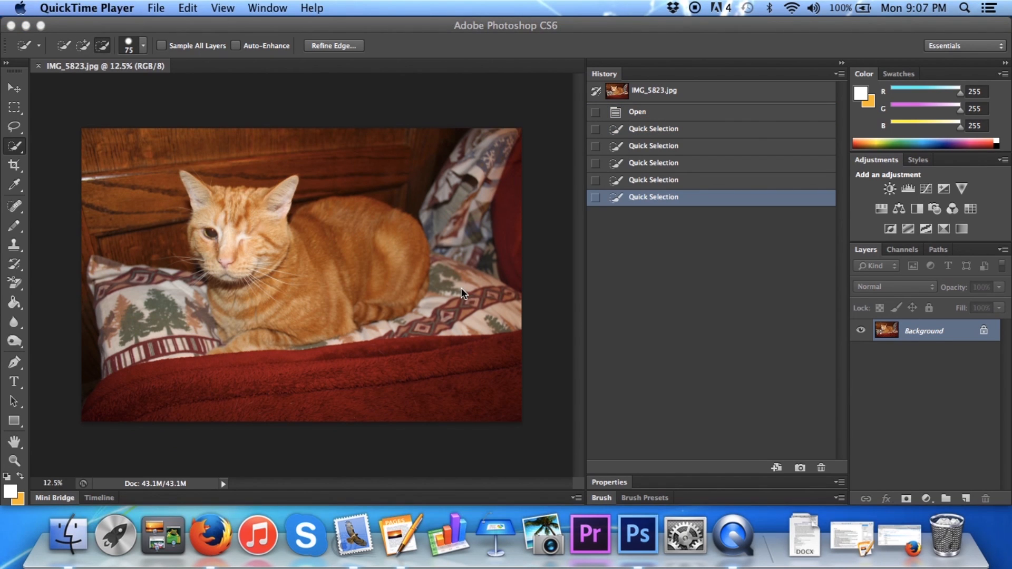
click(461, 288)
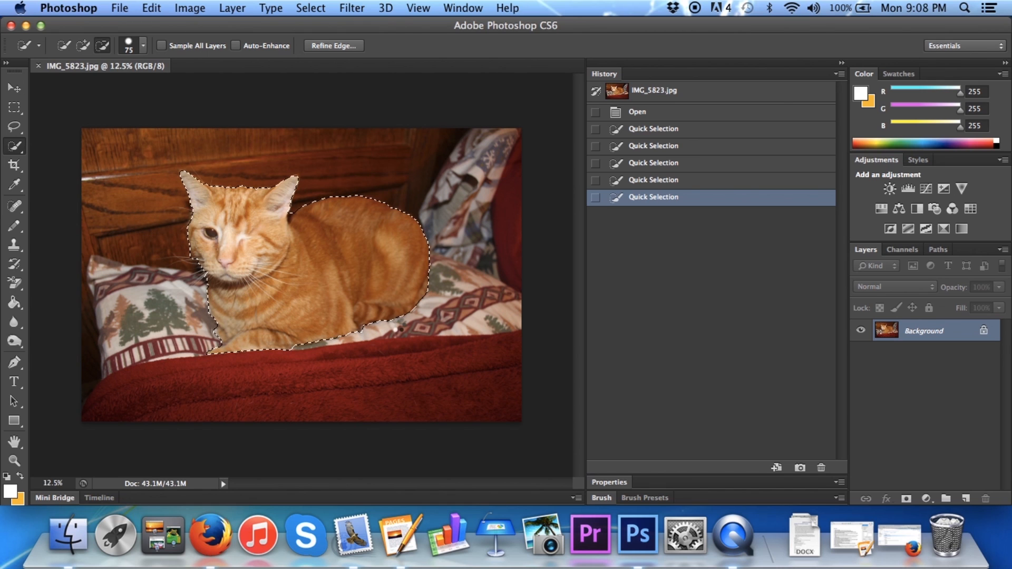
drag(396, 324, 395, 319)
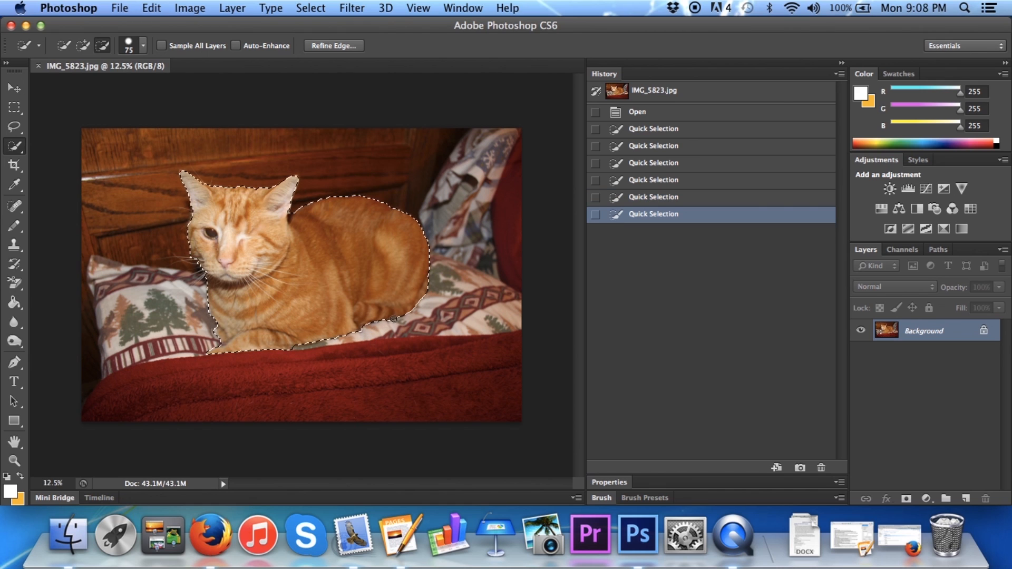
Copy the selected cat onto a new layer and duplicate that layer with the default settings
right_click(331, 278)
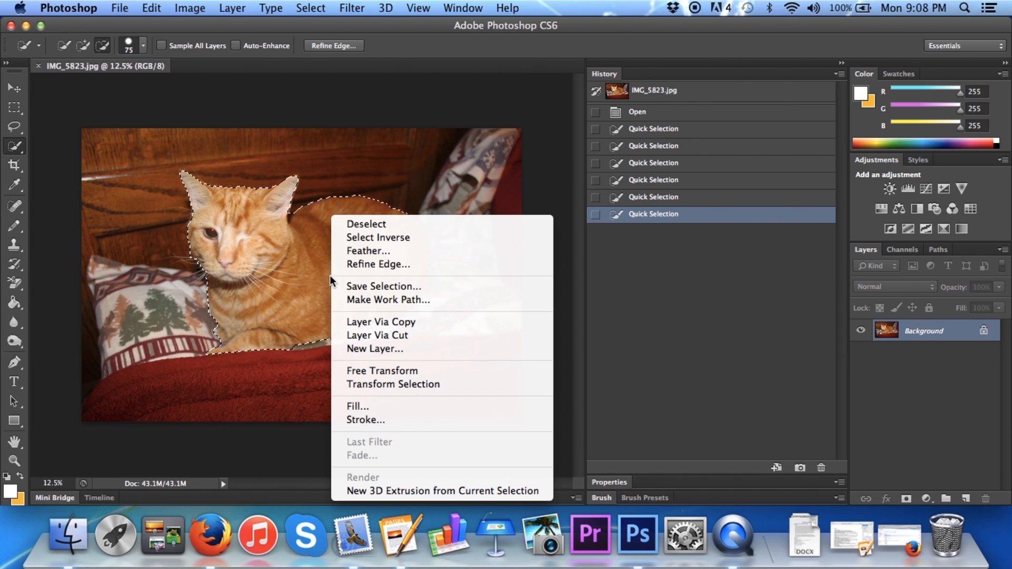
click(361, 321)
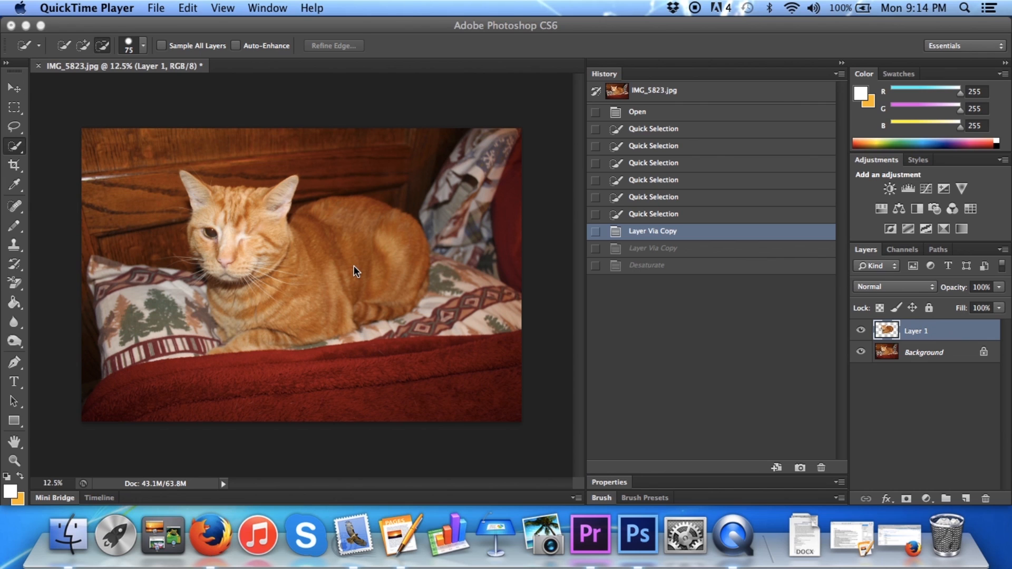
click(354, 267)
key(super+alt+j)
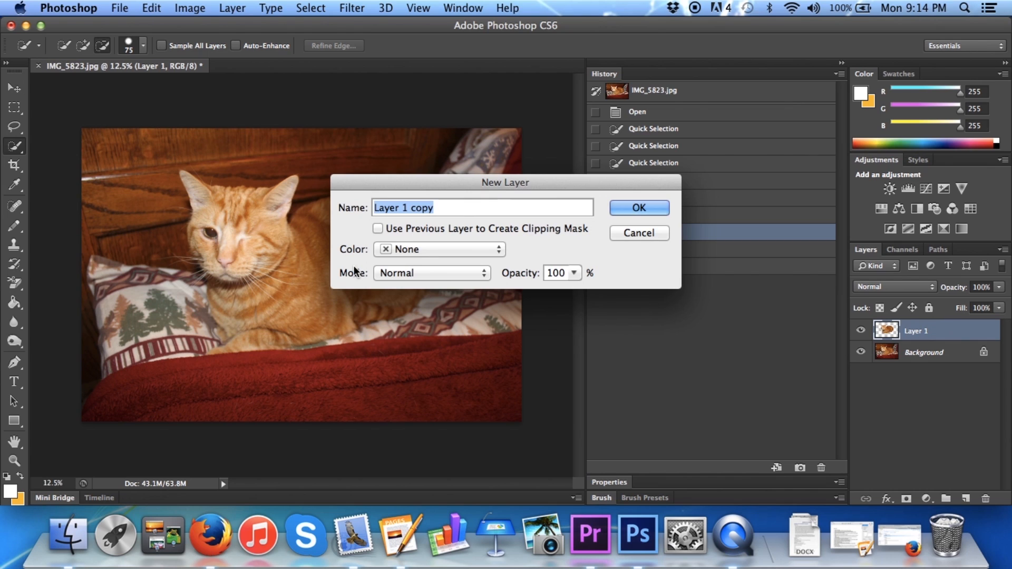
key(Return)
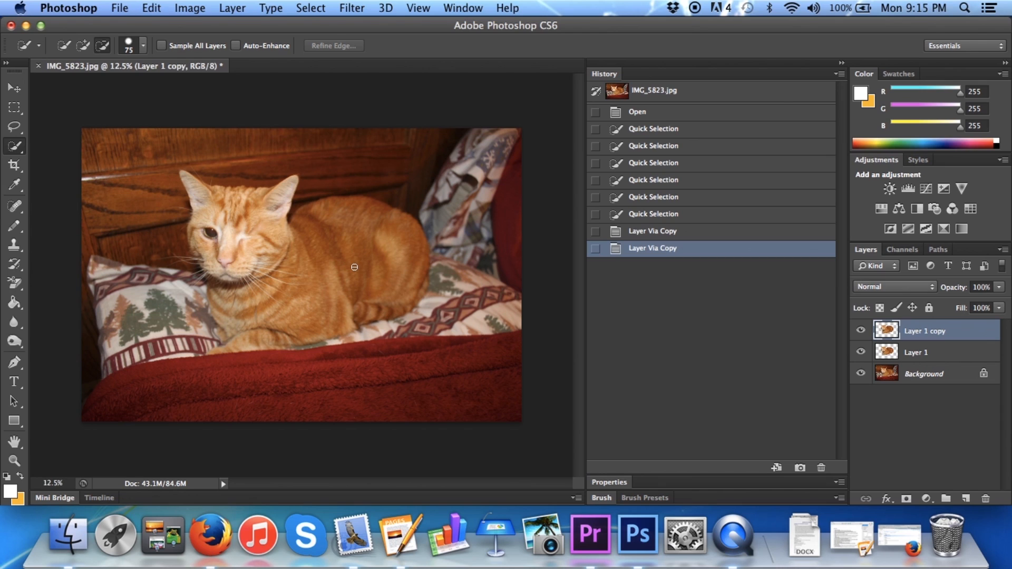
Desaturate the top cat layer and duplicate the gray version as another layer
key(super+shift+u)
click(695, 8)
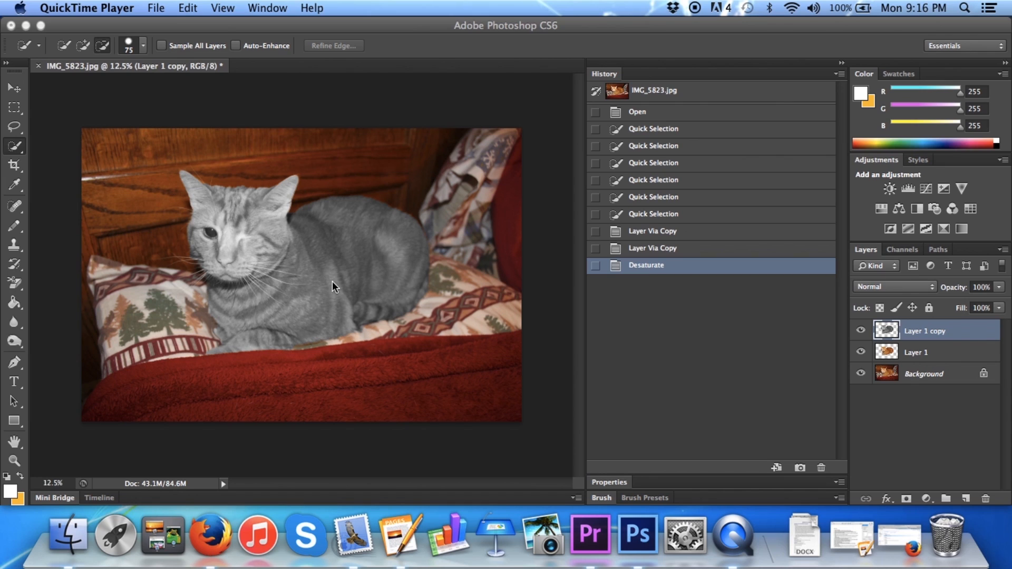
click(908, 329)
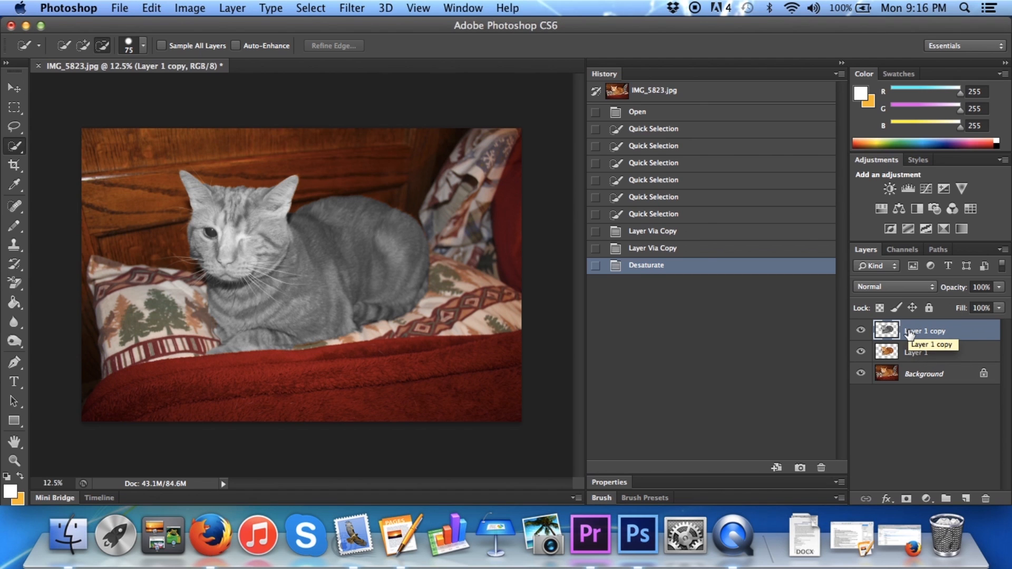
key(super+alt+j)
key(Return)
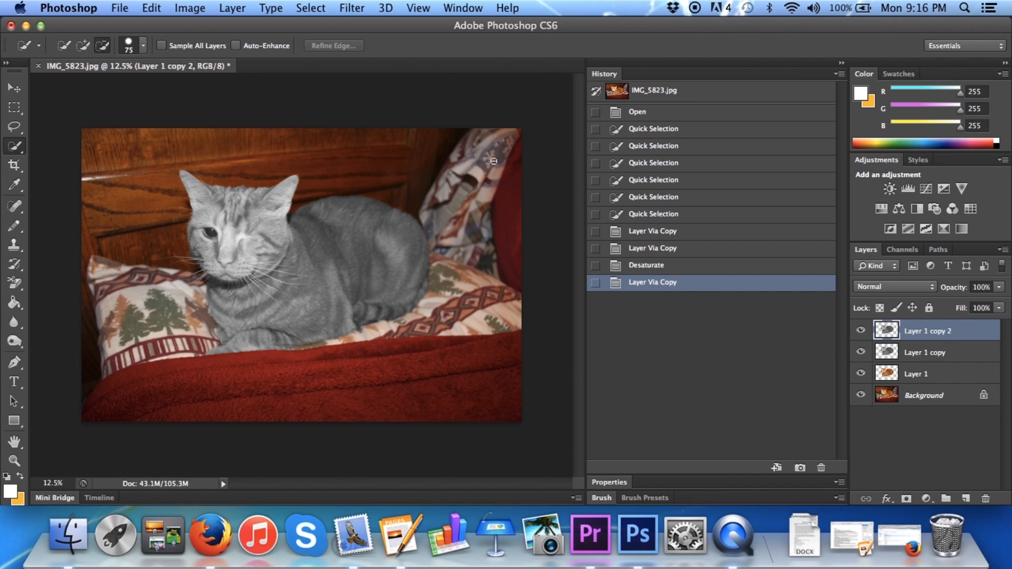
Apply a Motion Blur with an angle of 0° and a distance of 95 pixels to the top cat layer
click(355, 7)
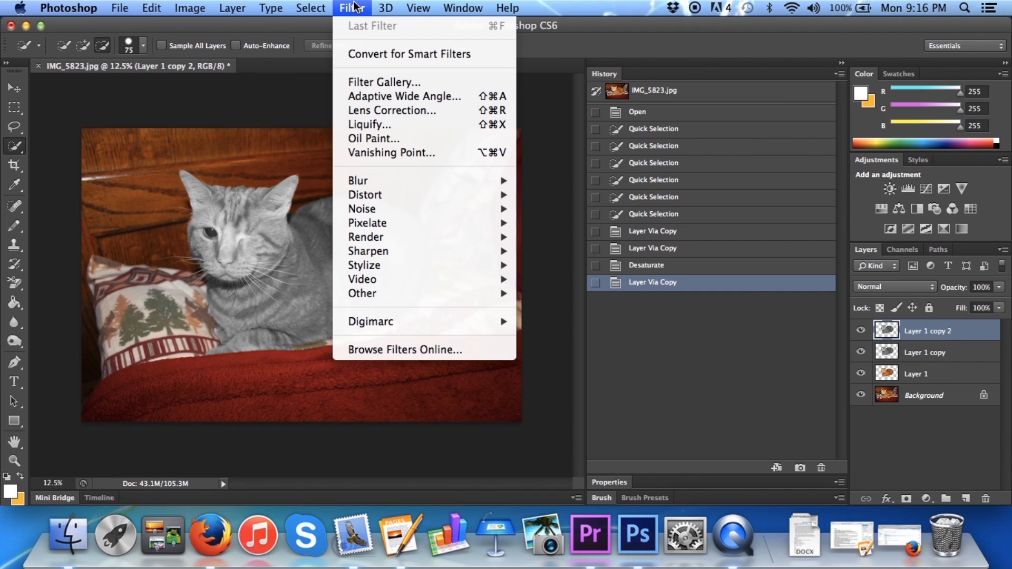
mouse_move(400, 185)
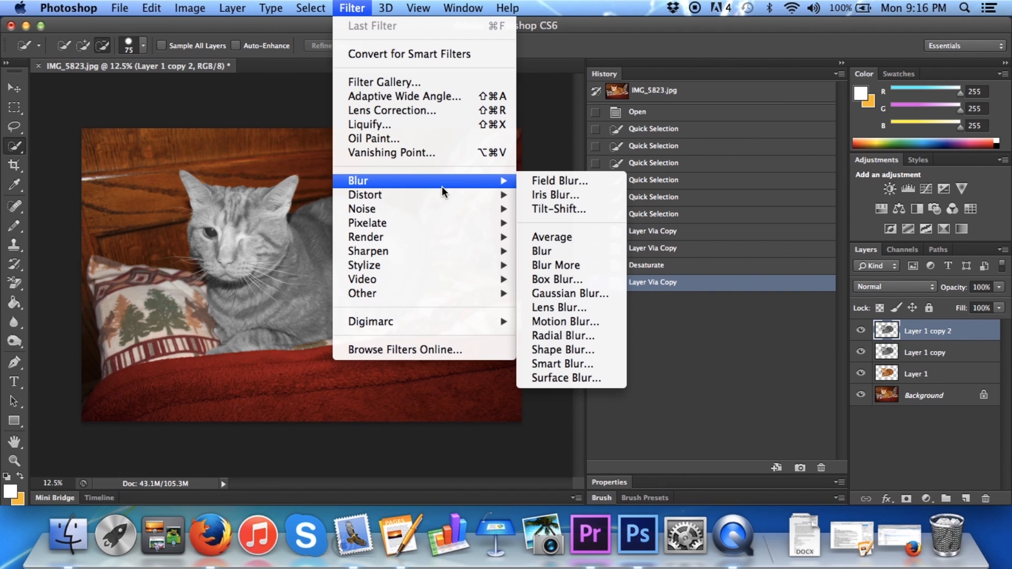
click(561, 322)
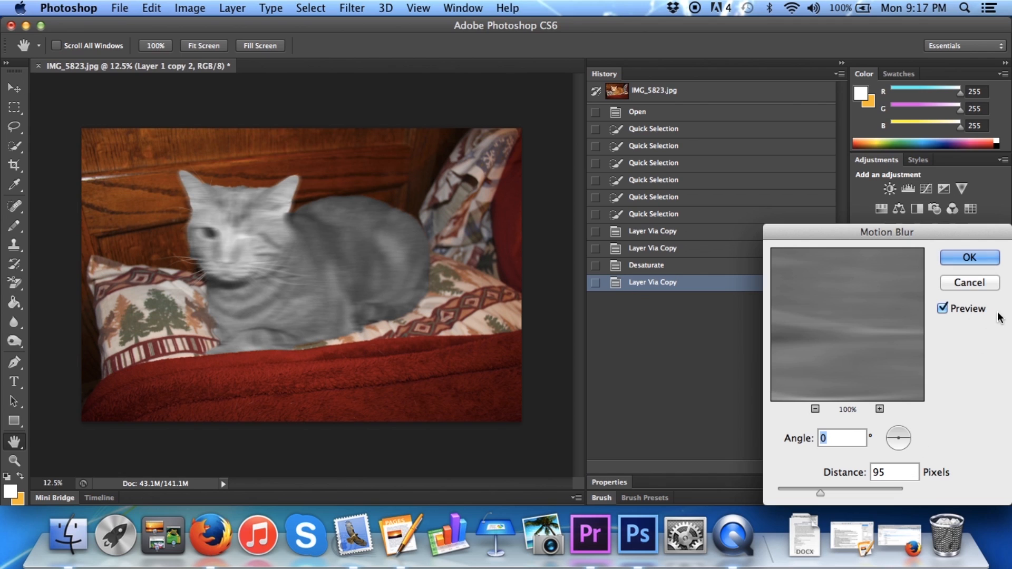
key(Return)
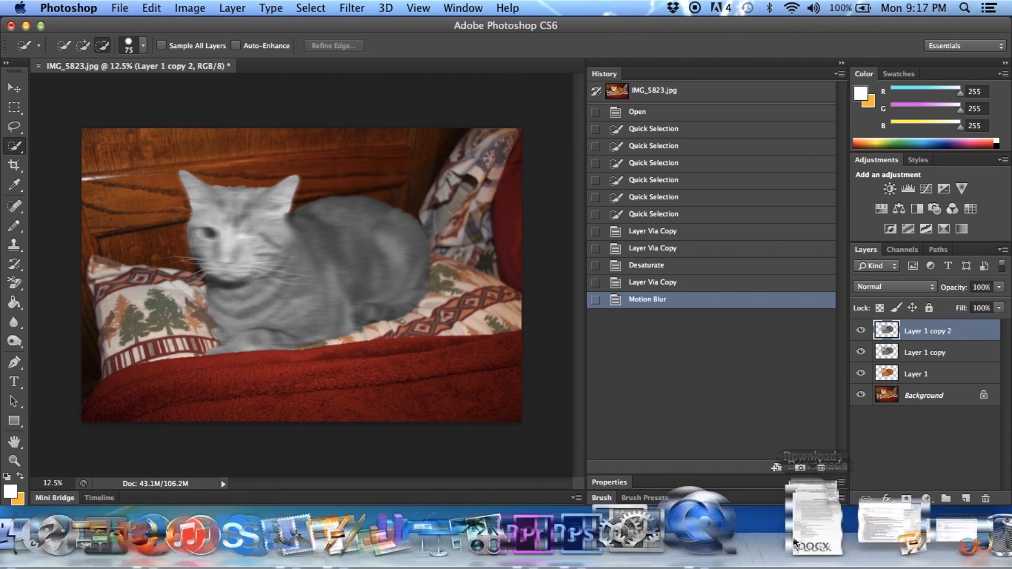
Add a layer mask to the blurred cat layer and prepare the Brush tool with default colors and 10% opacity
click(906, 500)
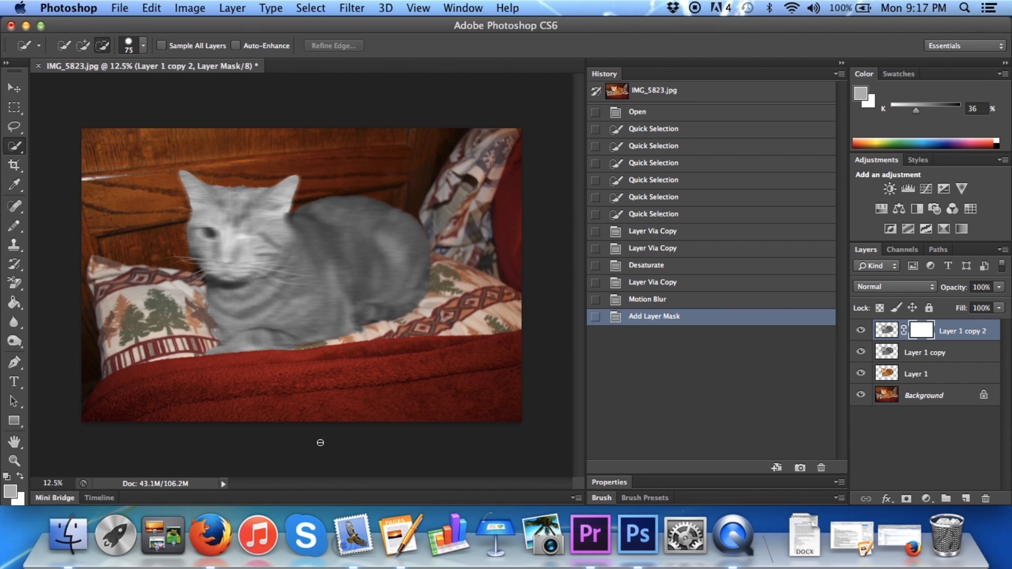
key(b)
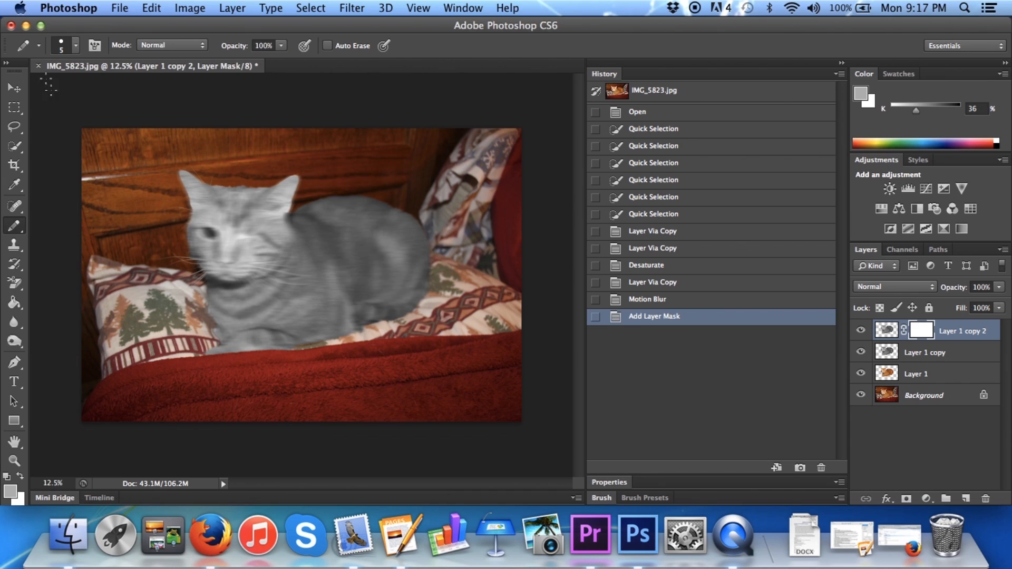
click(19, 228)
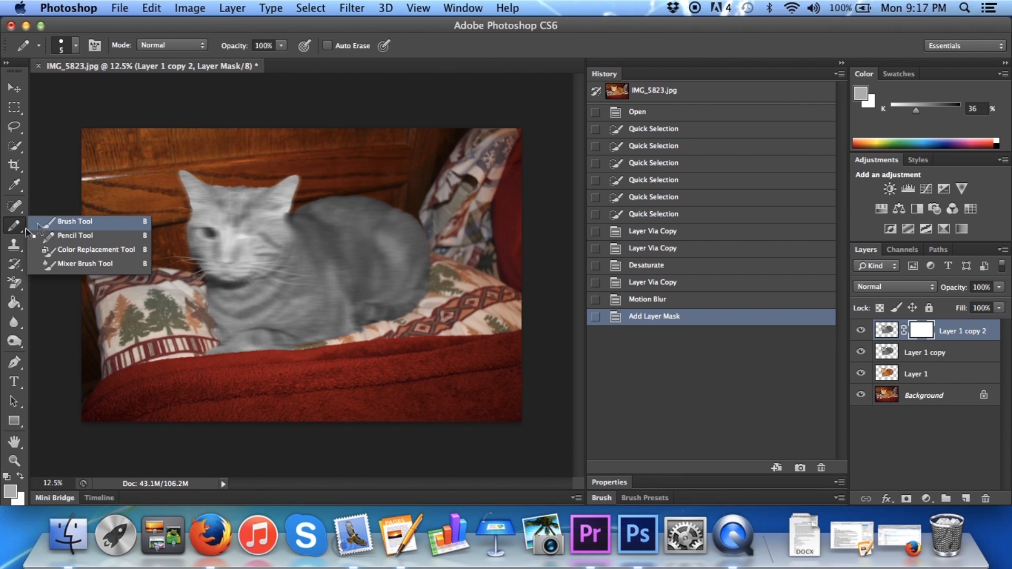
click(59, 223)
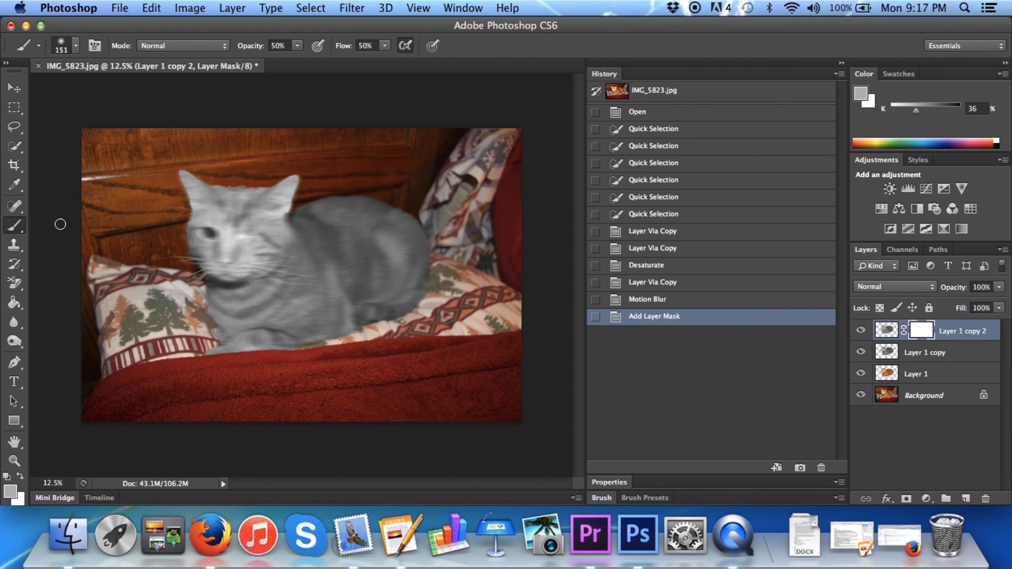
key(d)
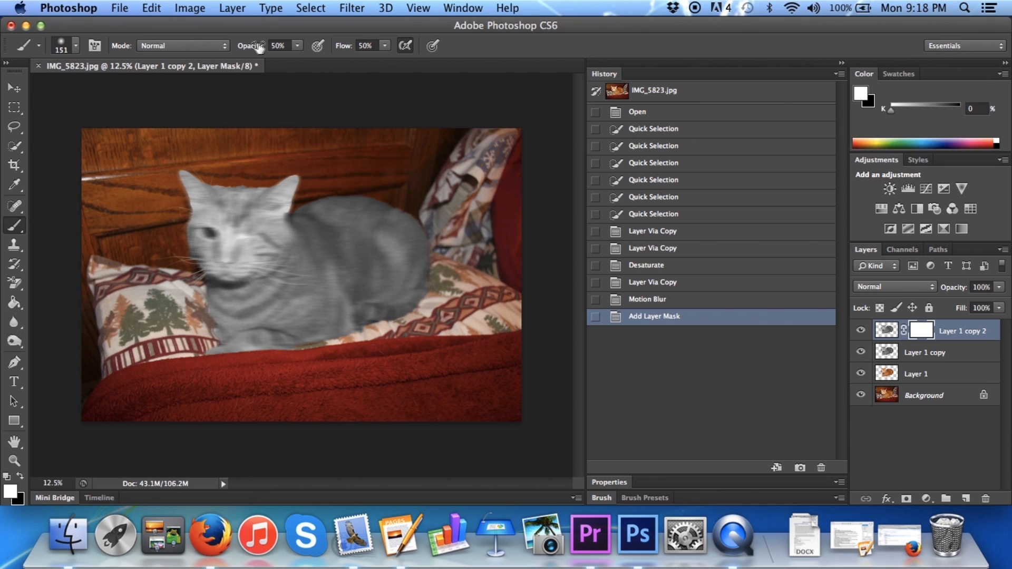
click(293, 47)
drag(299, 61, 270, 64)
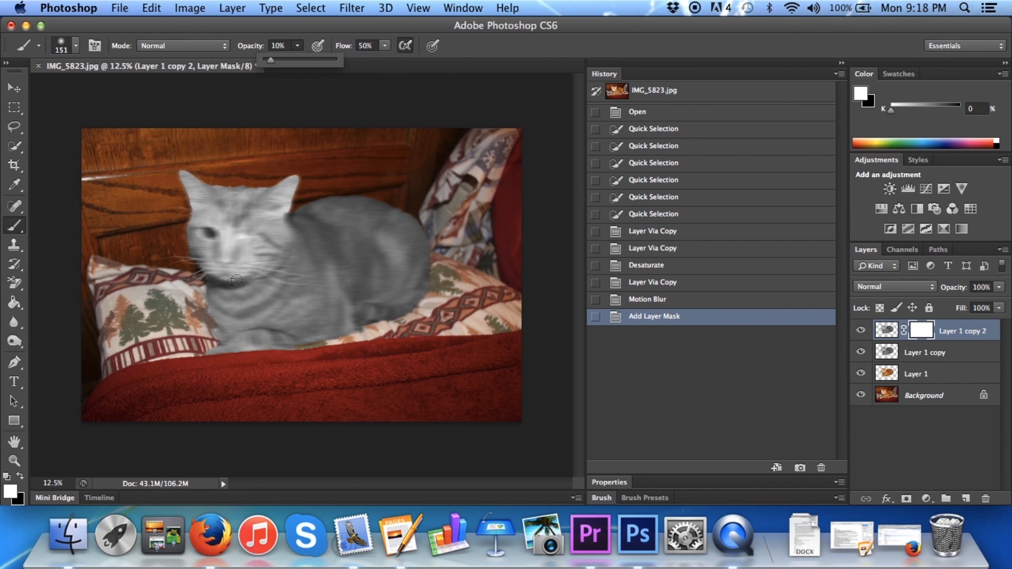
Brush over the cat's open eye on the blurred layer's mask
click(197, 228)
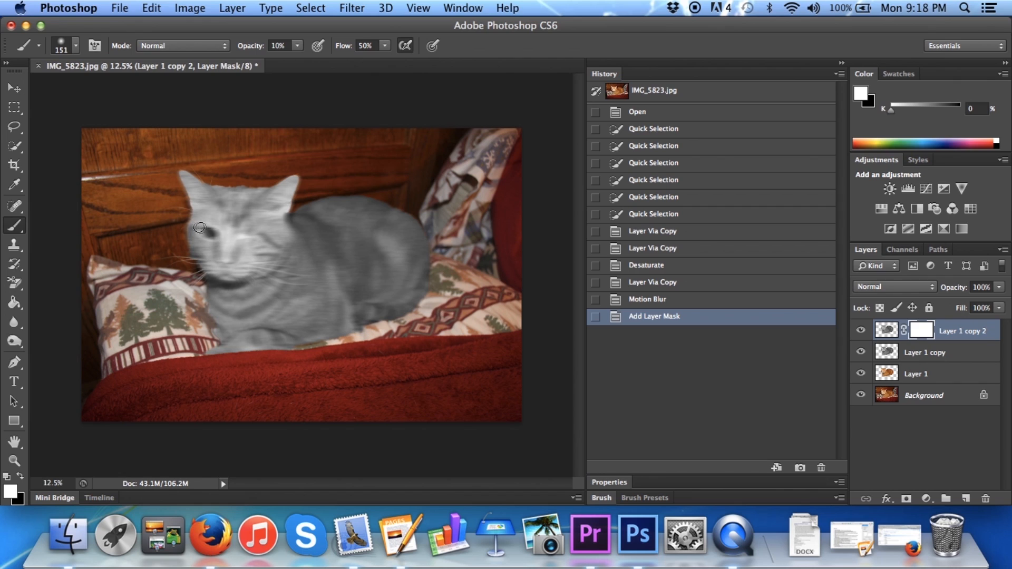
click(200, 230)
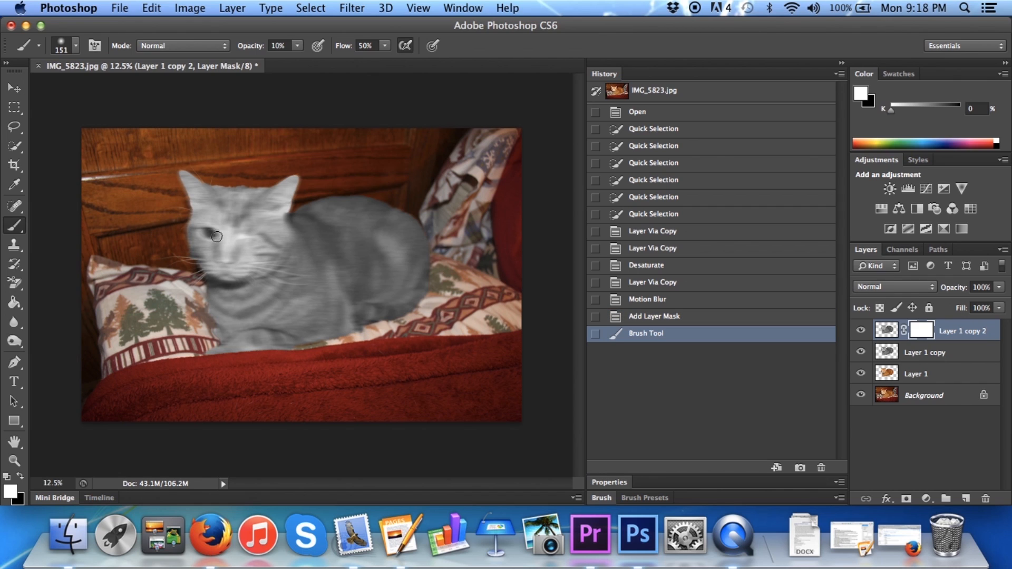
click(208, 230)
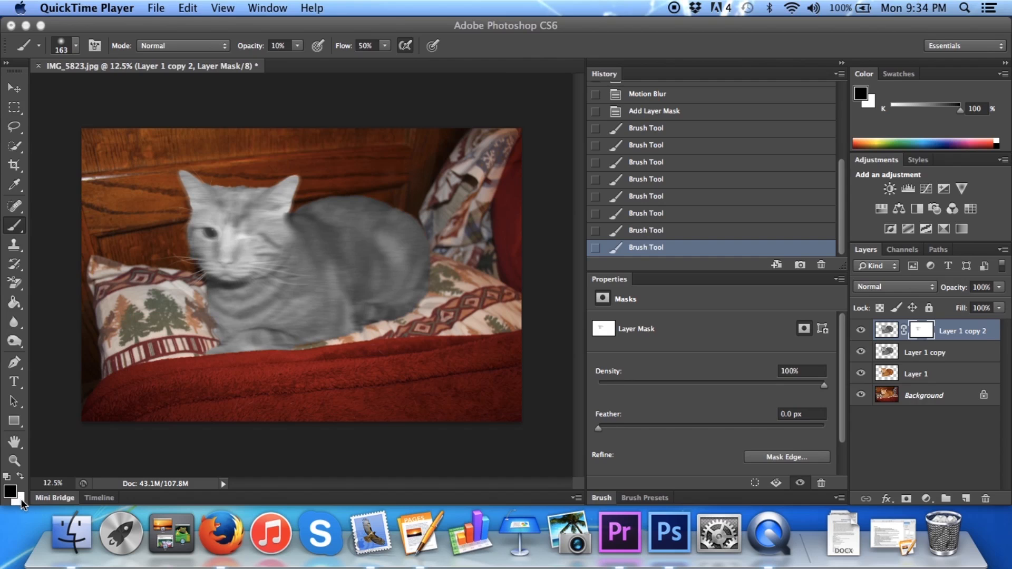
click(21, 474)
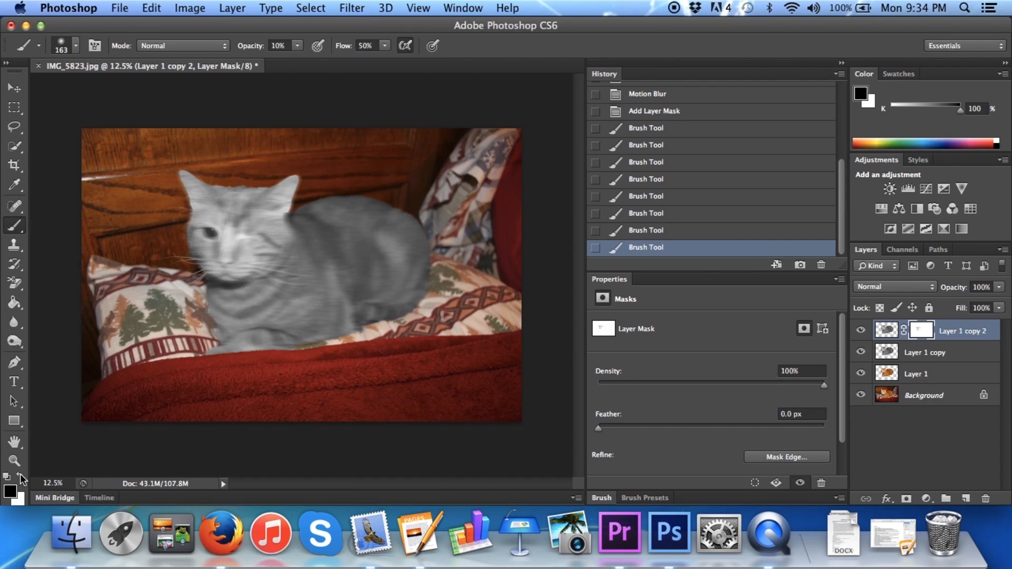
click(20, 475)
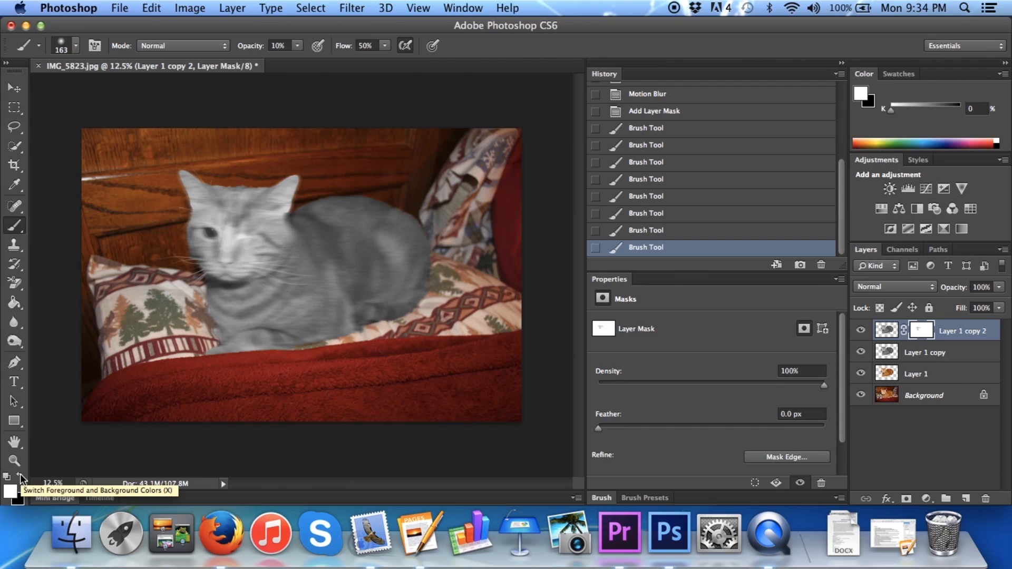
click(20, 474)
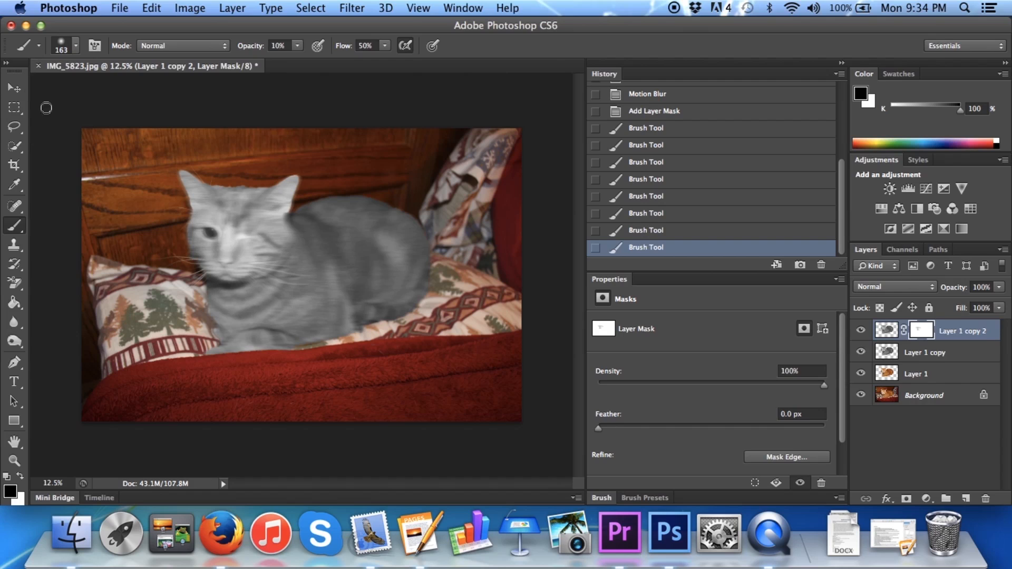
click(39, 46)
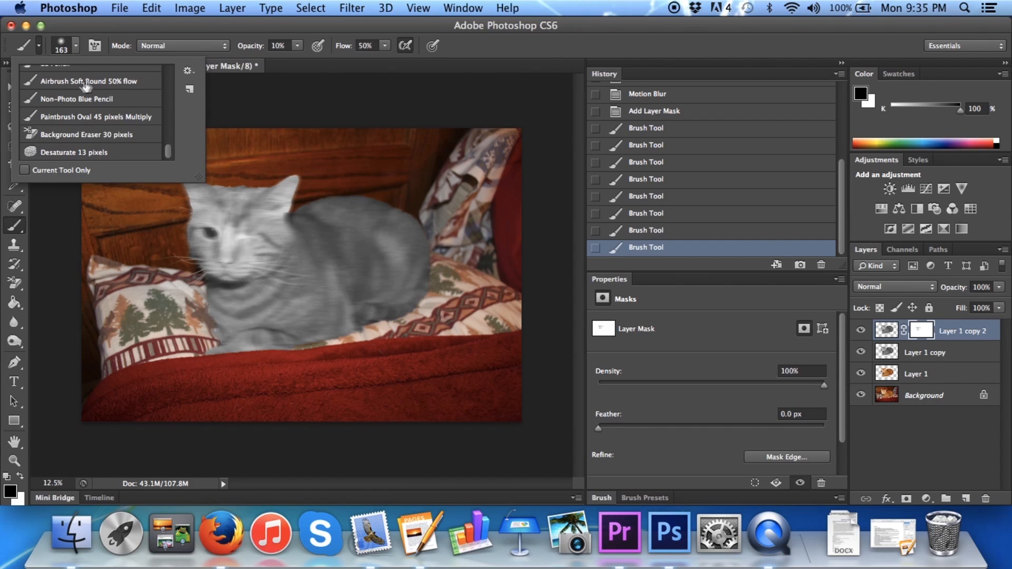
click(39, 45)
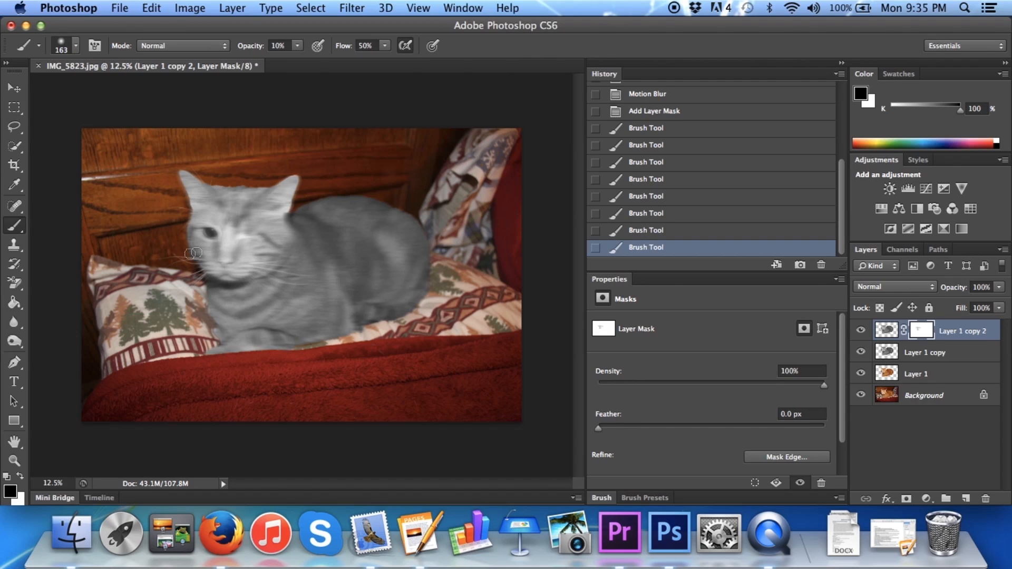
Compare the unpainted layer mask with the painted one by stepping back in the history and returning to the last brush stroke
click(672, 113)
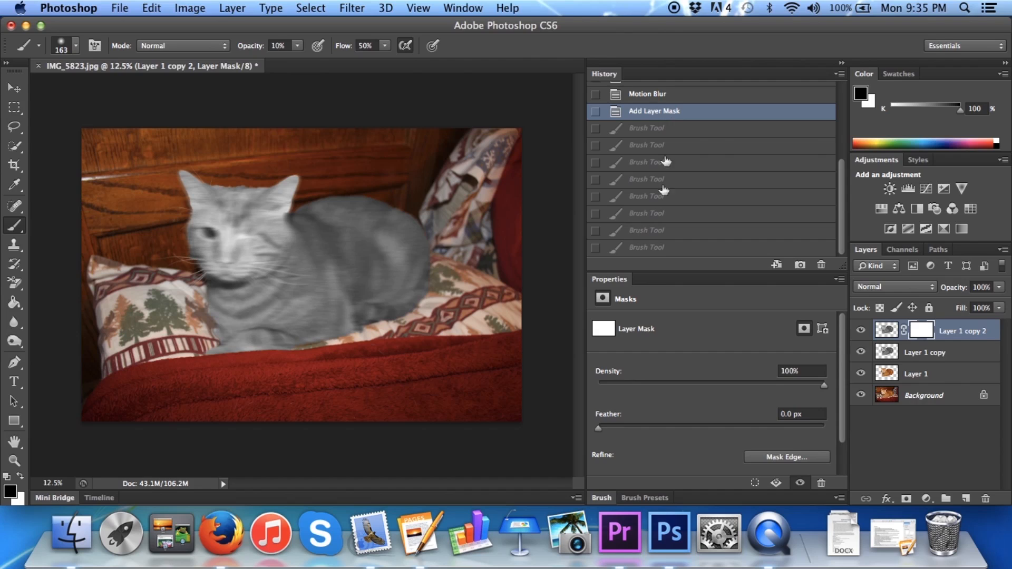
click(644, 248)
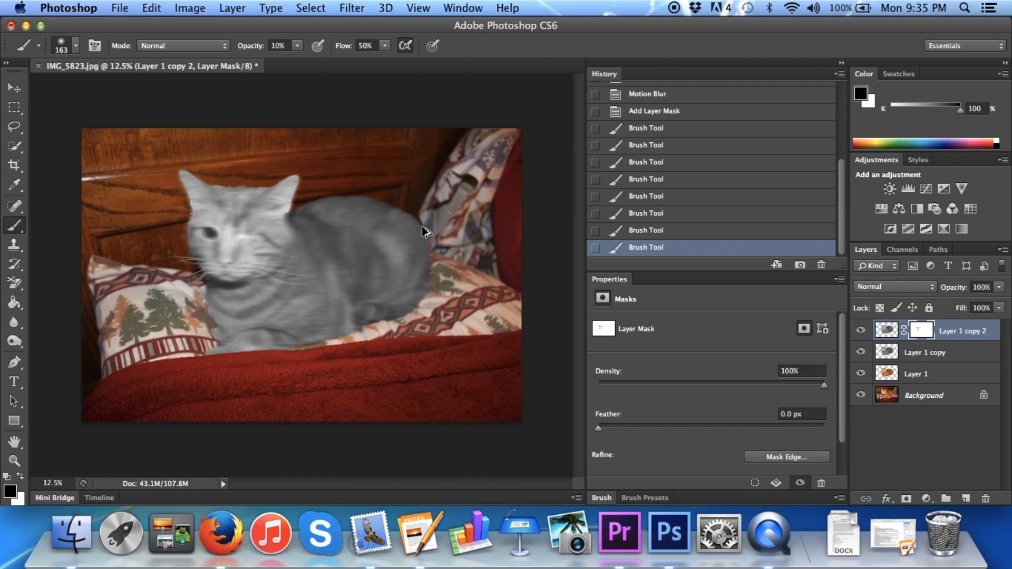
Stamp all visible layers into a new merged layer on top of the stack
key(alt+shift+super+e)
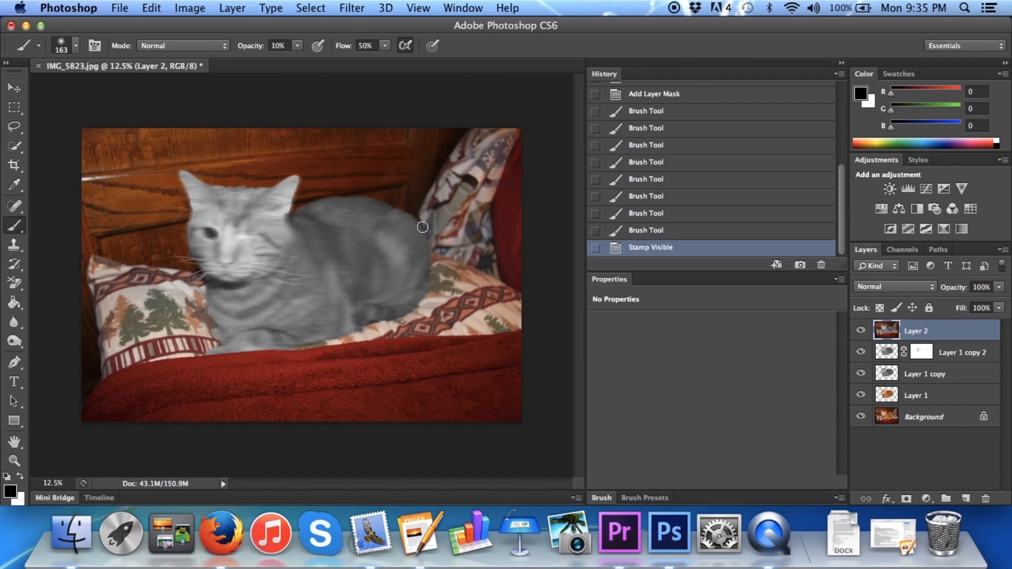
Apply the Filter Gallery's Diffuse Glow to the merged layer with graininess 3, glow amount 10 and clear amount 10
click(352, 7)
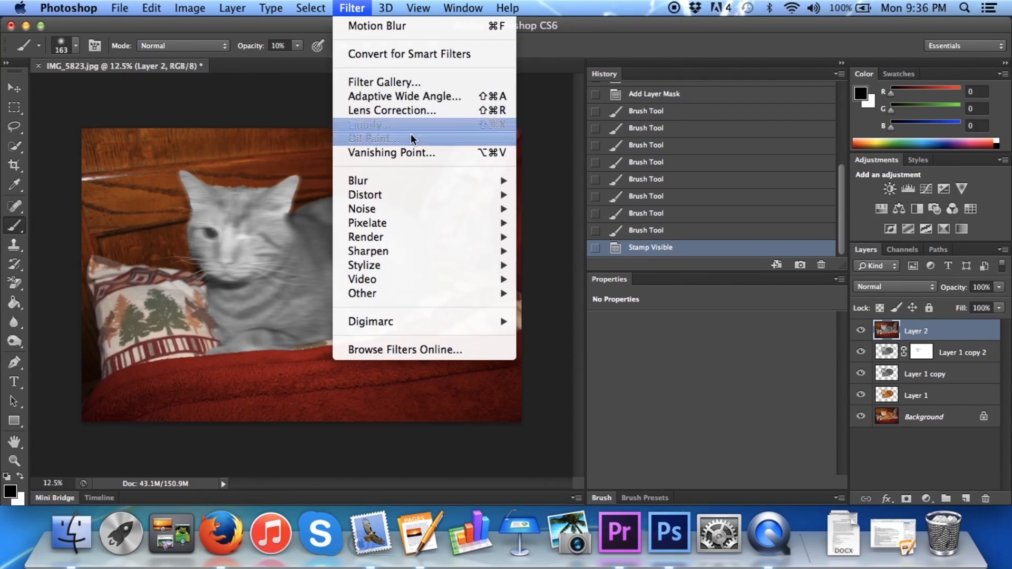
mouse_move(410, 196)
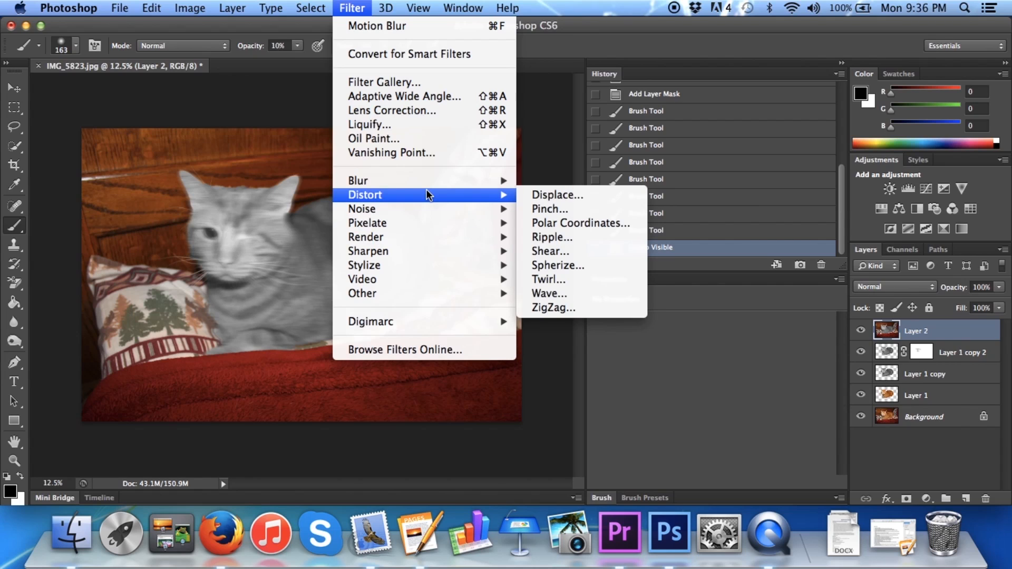
click(403, 82)
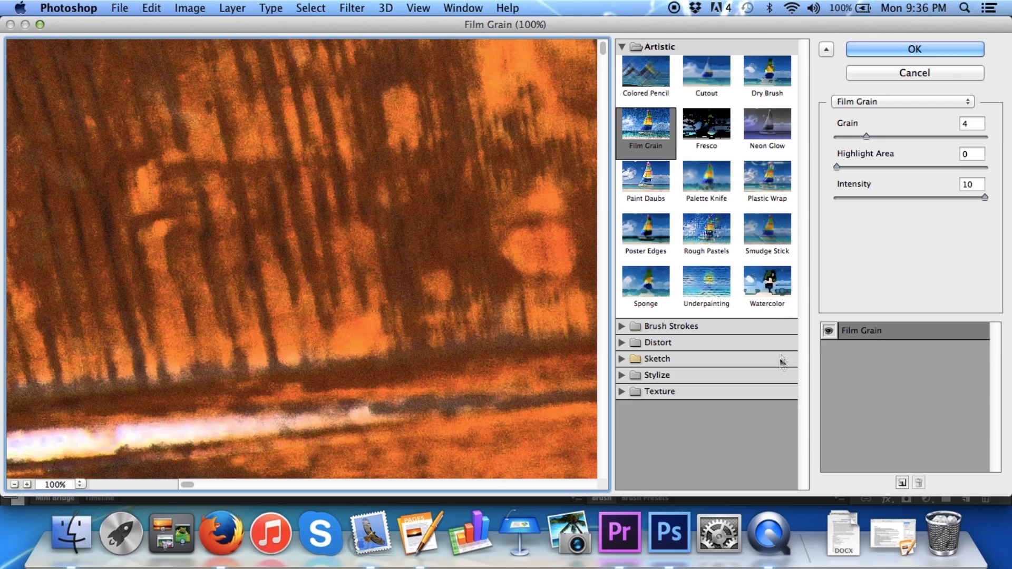
click(646, 344)
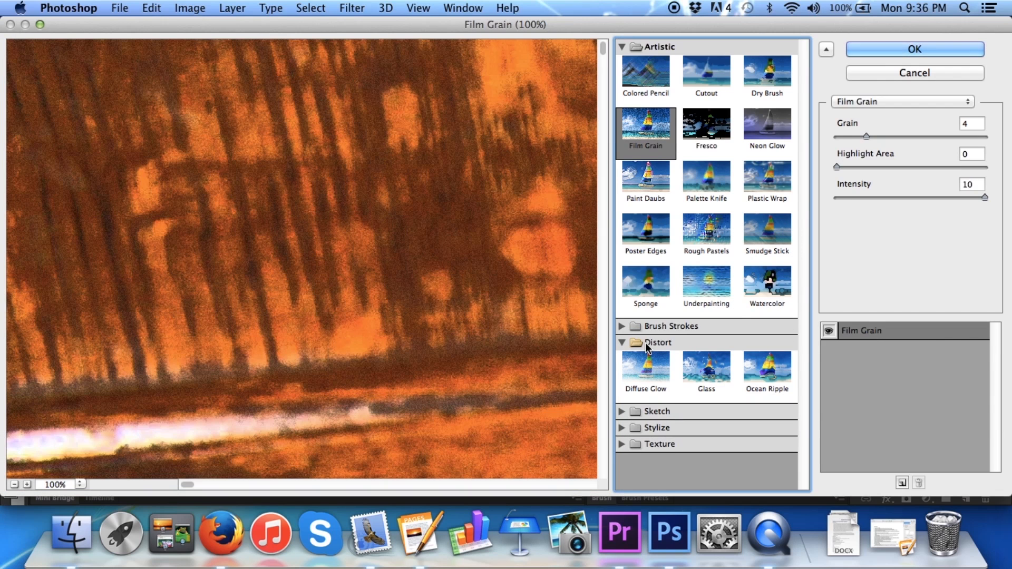
click(649, 374)
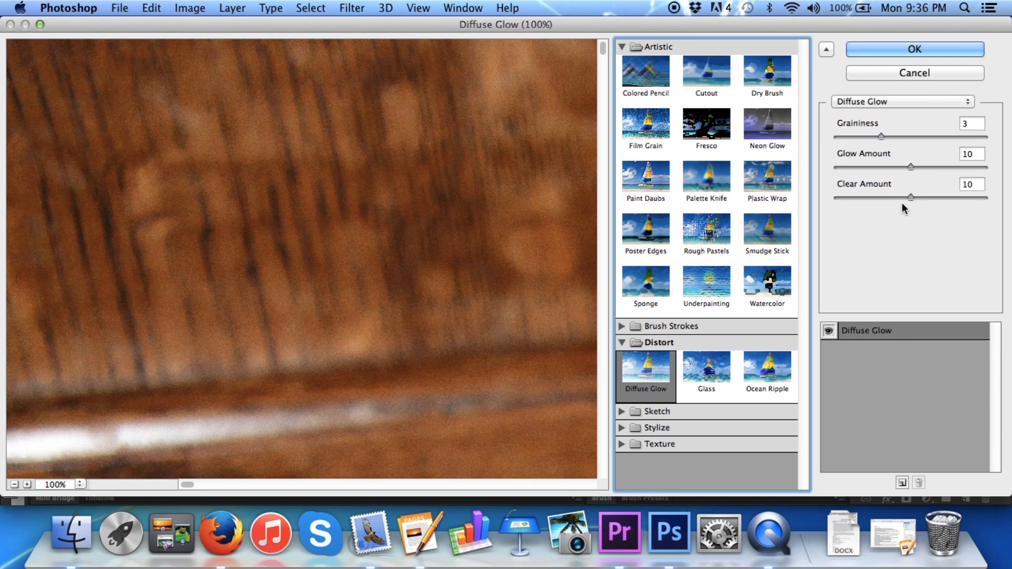
click(940, 50)
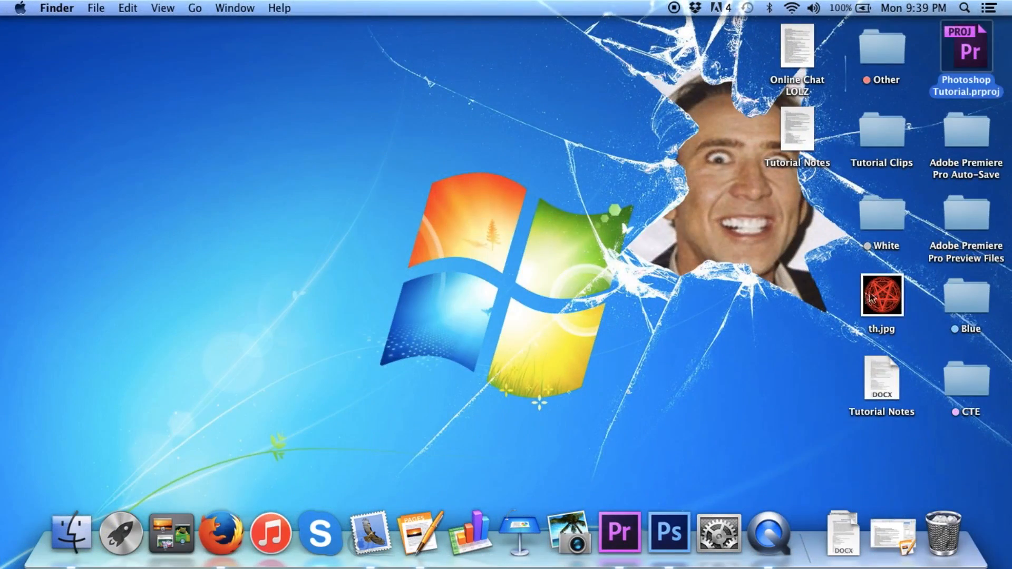
Place the red pentagram image "th" into the photo and enlarge it to about 1554% width and 1378% height
click(880, 298)
key(ctrl+Left)
drag(733, 298, 398, 295)
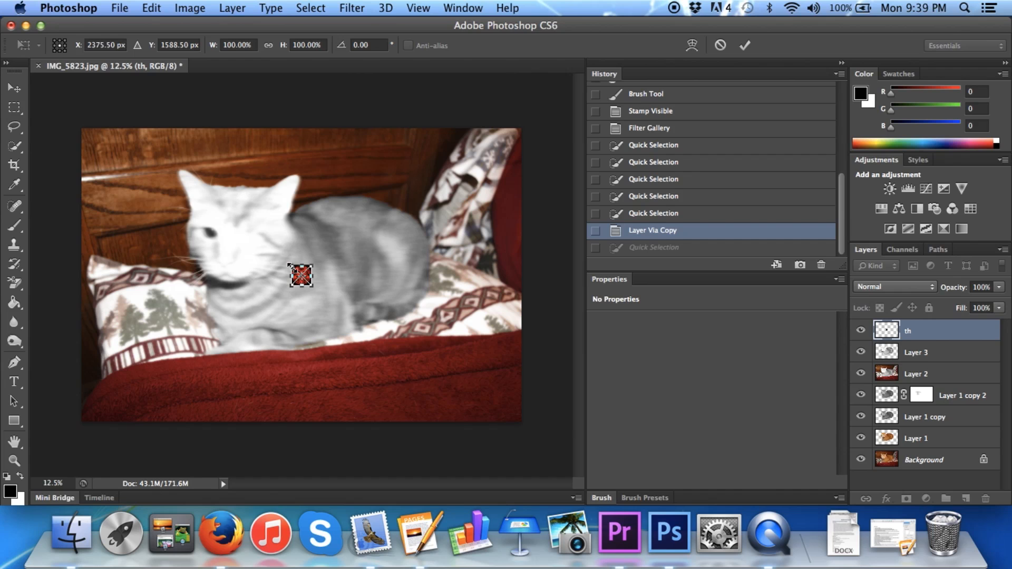
drag(289, 263, 128, 128)
drag(311, 286, 459, 418)
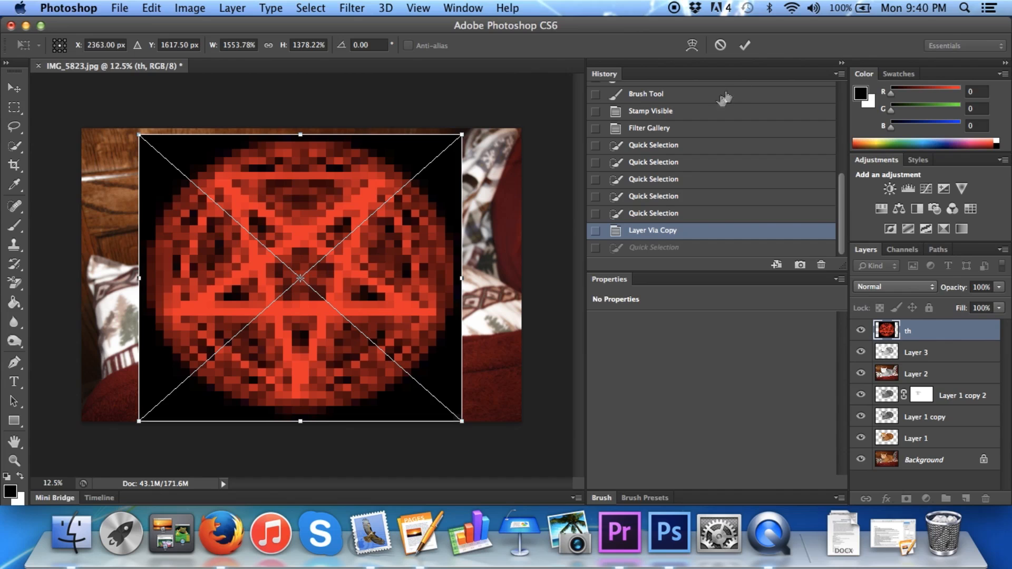
click(744, 46)
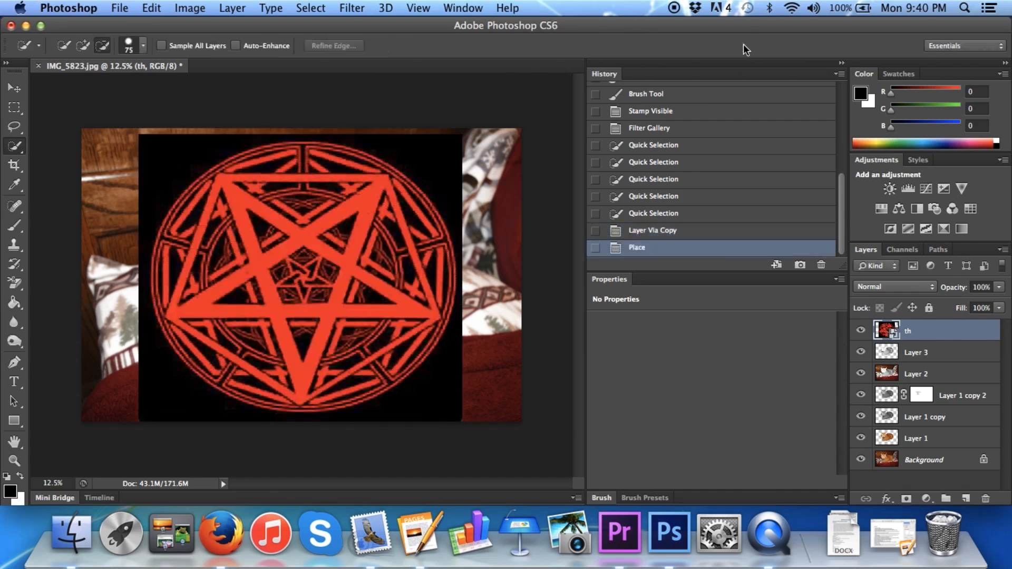
Stretch the pentagram to the photo's upper edge, about 1572% by 1408%, and move its layer beneath the cat cutout in Layer 3
click(12, 89)
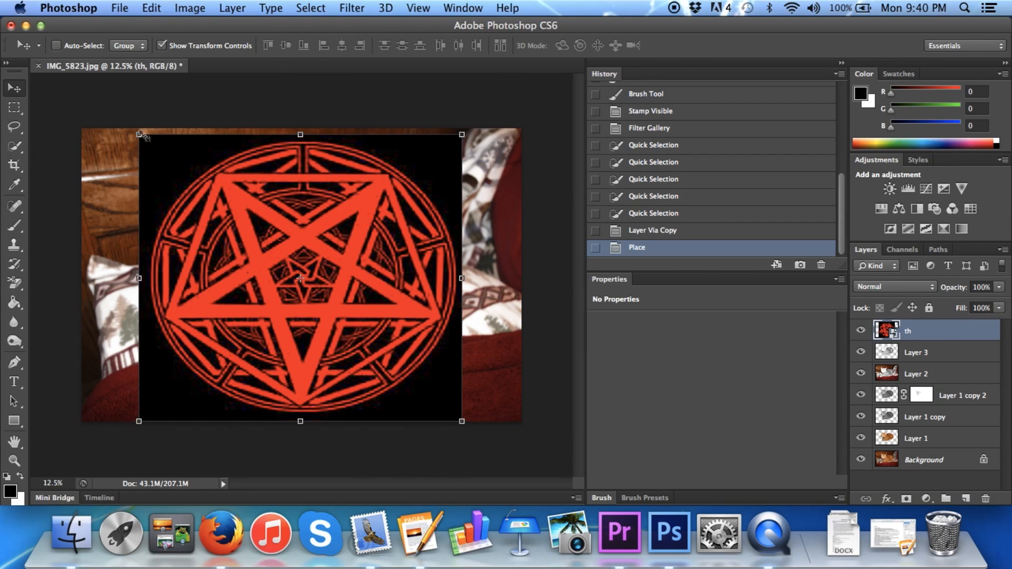
drag(139, 134, 133, 129)
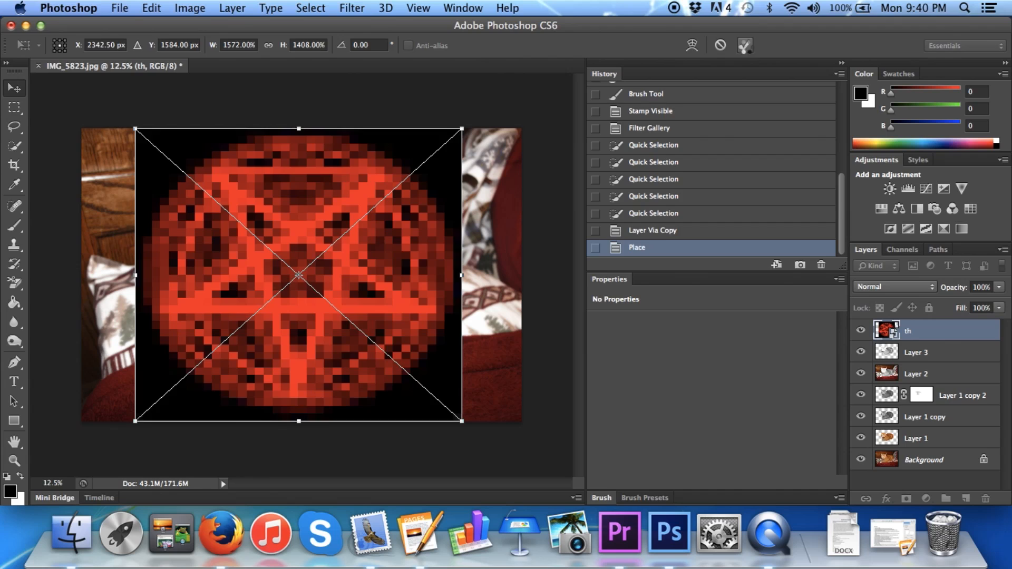
click(745, 46)
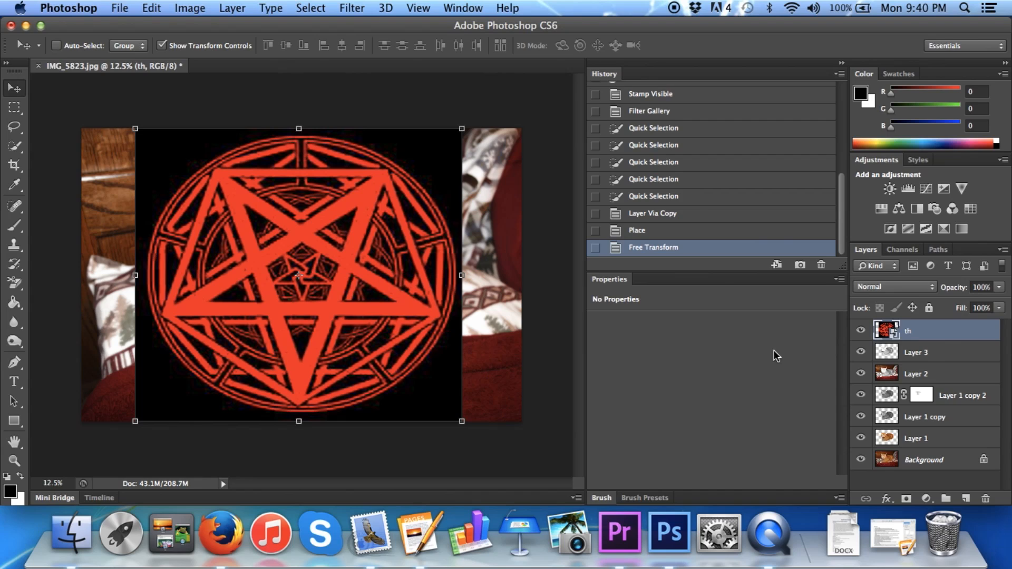
drag(926, 333, 921, 354)
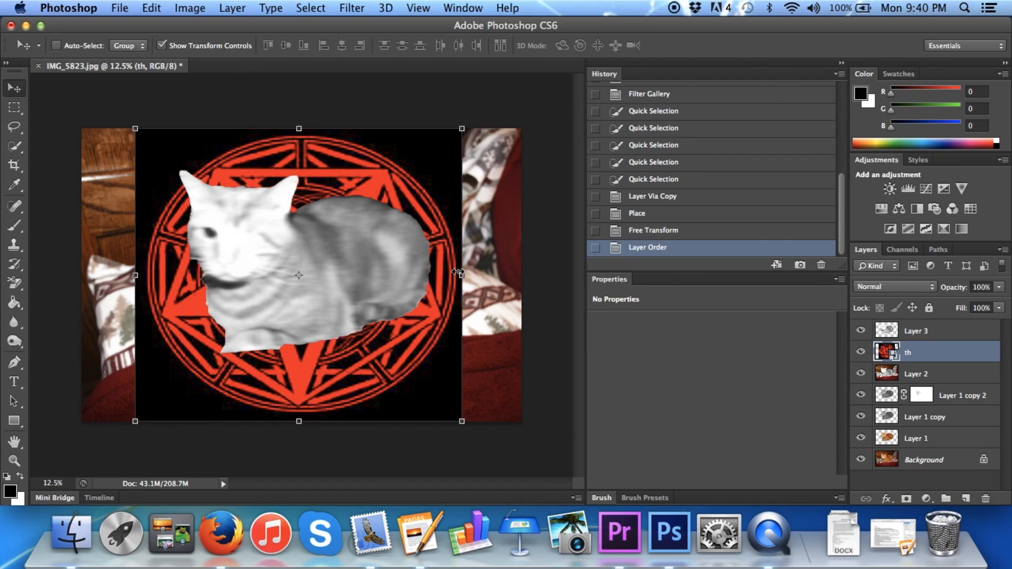
Move the cat cutout in Layer 3 slightly down so it sits over the middle of the pentagram
click(929, 336)
key(ctrl+t)
drag(325, 290, 312, 274)
drag(376, 232, 379, 268)
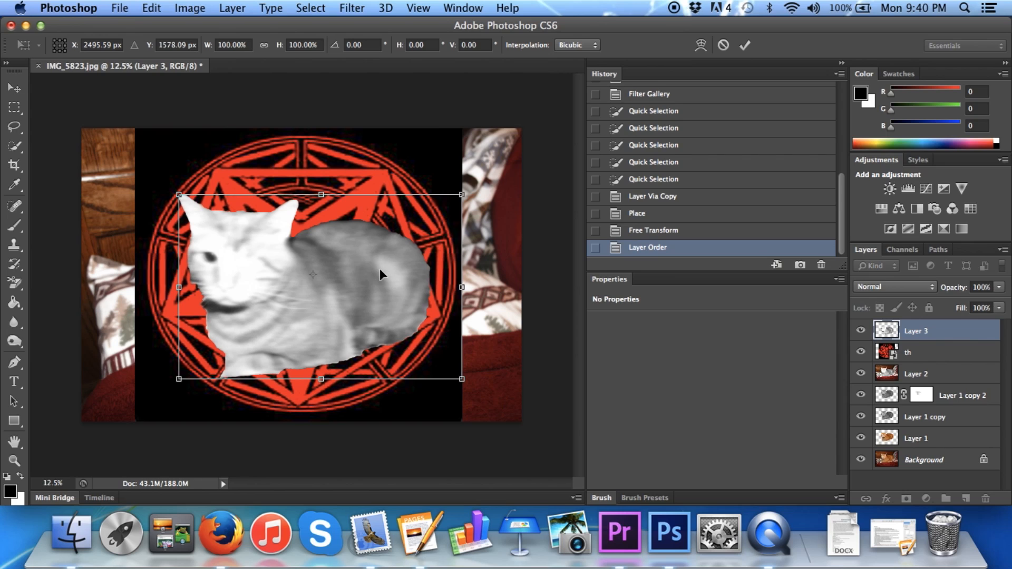
click(744, 45)
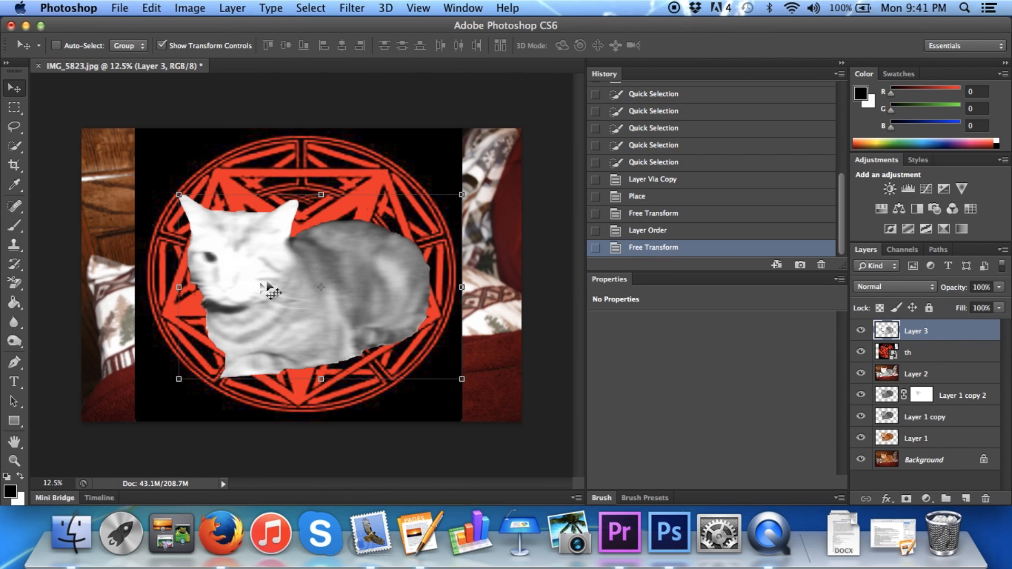
Hide all layers below the pentagram, from Layer 2 down to the Background
click(14, 107)
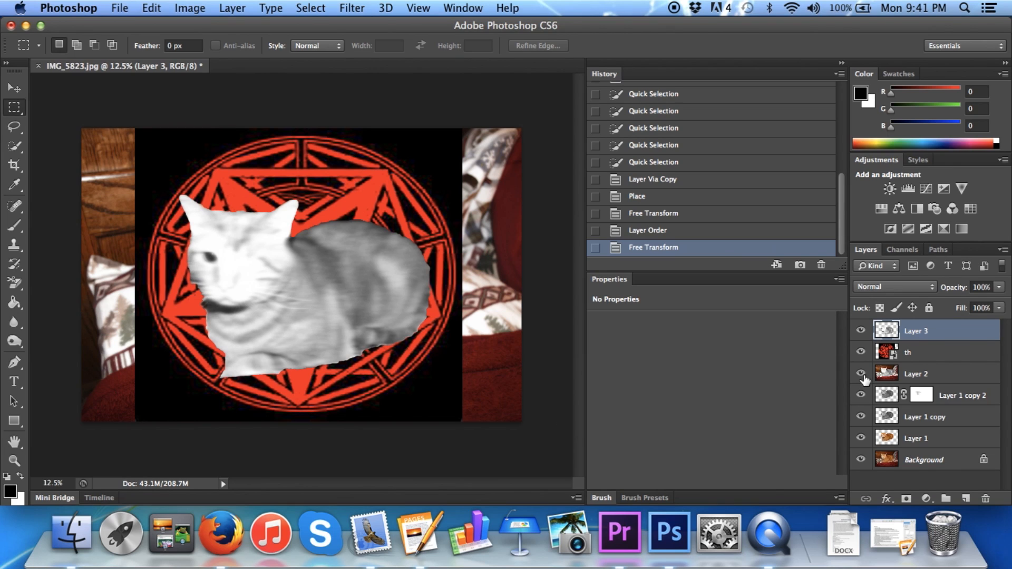
drag(861, 374, 861, 460)
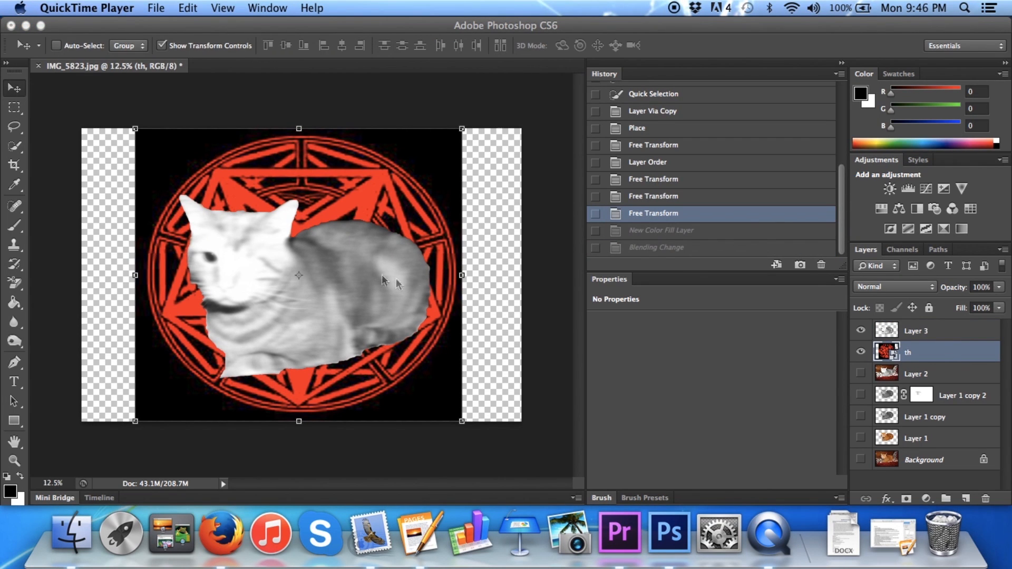
click(926, 499)
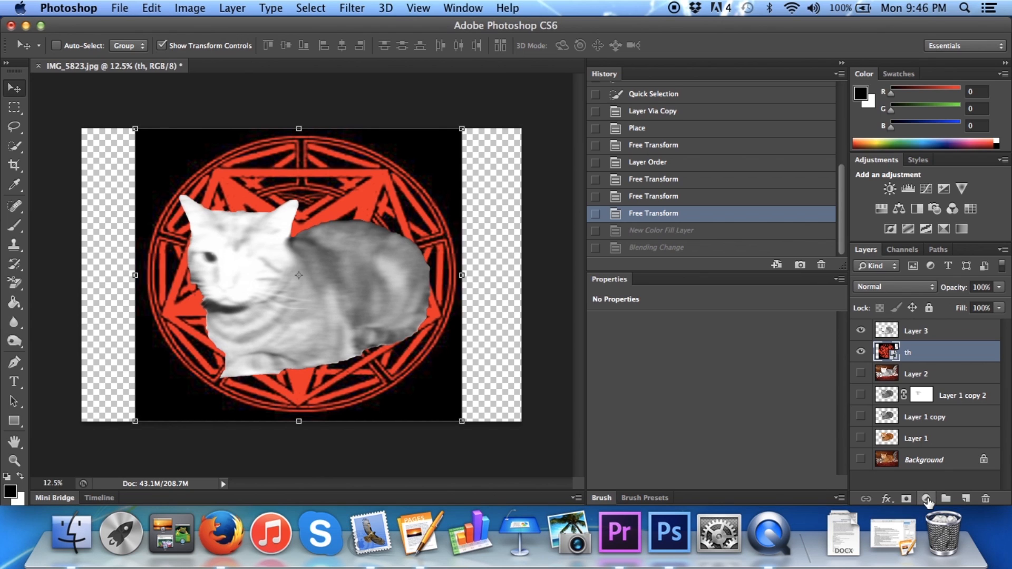
click(927, 499)
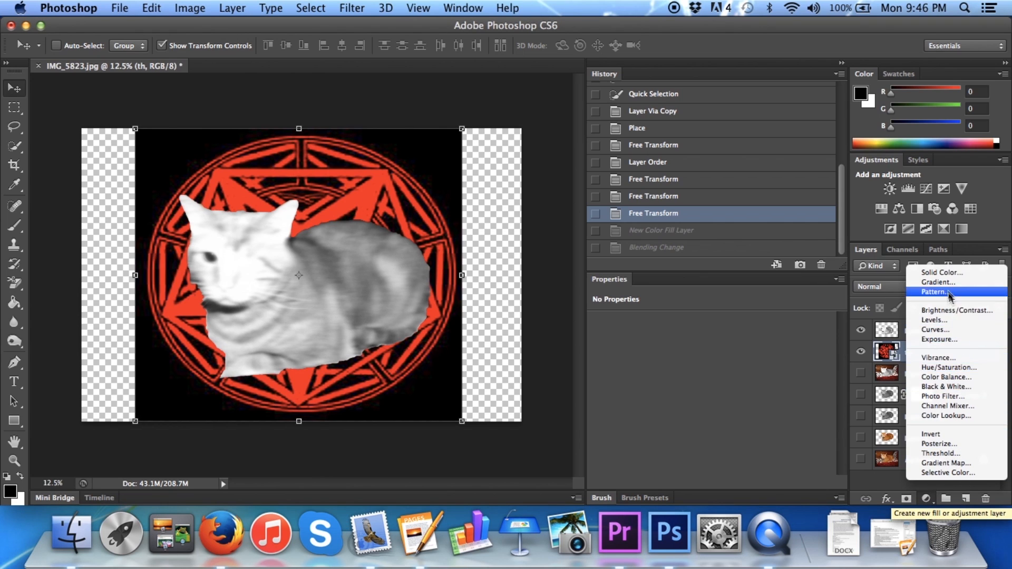
click(943, 272)
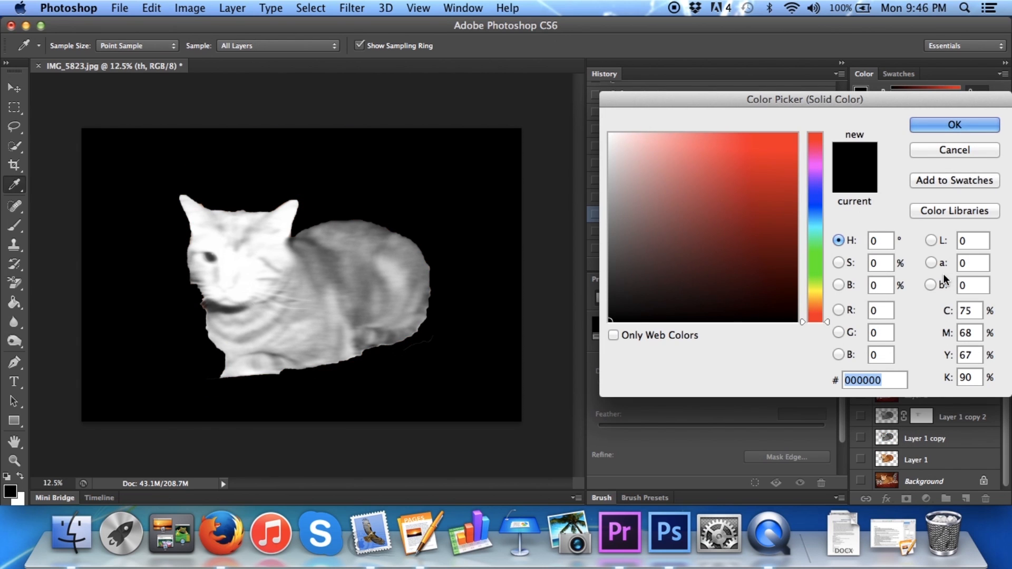
click(947, 148)
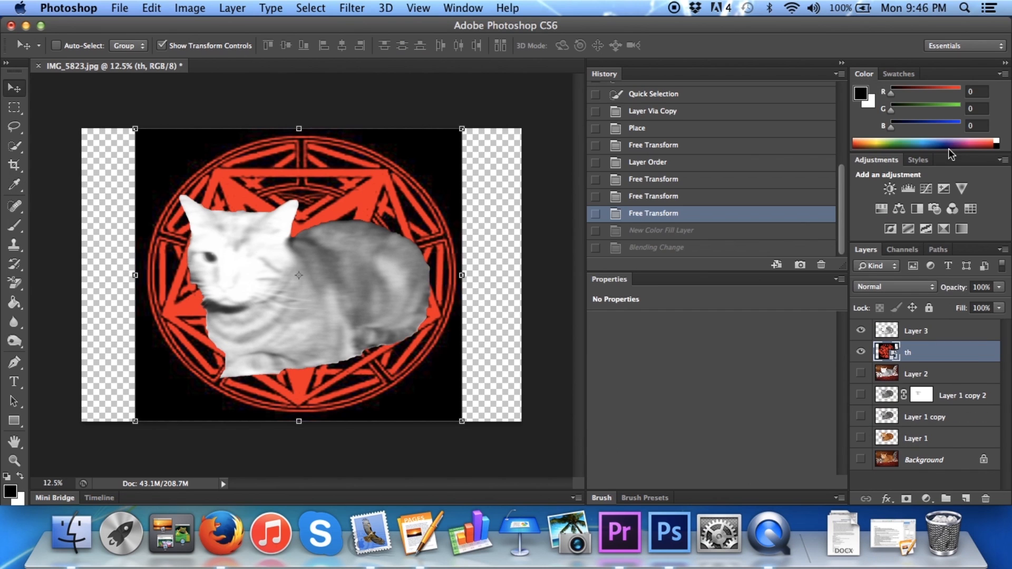
Add a bright red Solid Color fill layer above the cat cutout in Layer 3
click(912, 338)
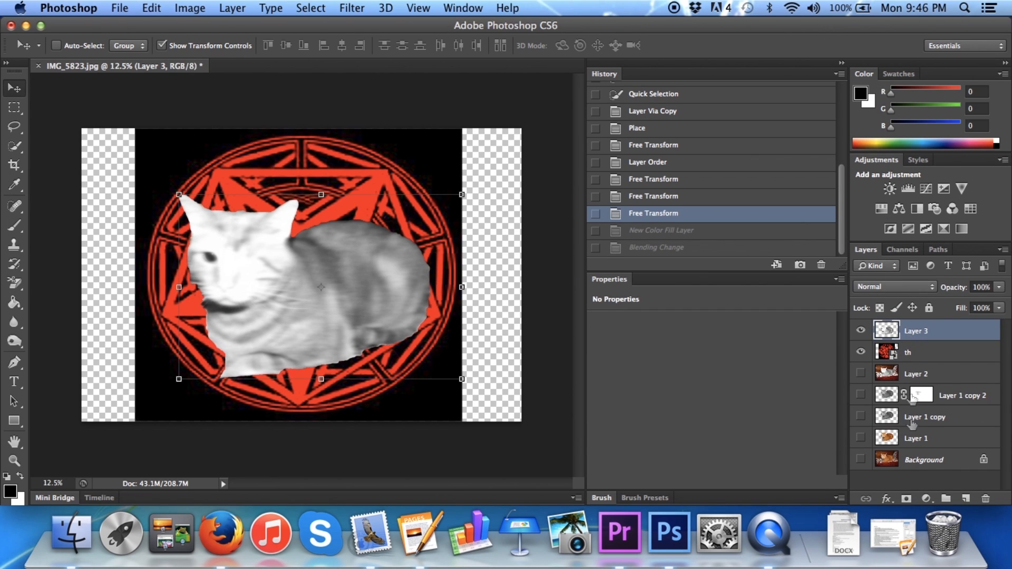
click(926, 499)
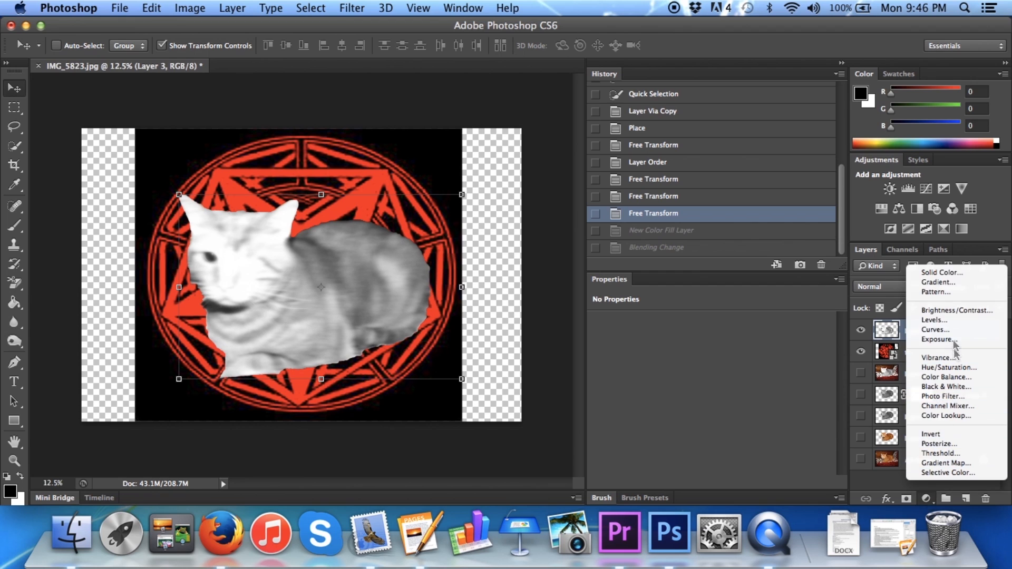
click(942, 272)
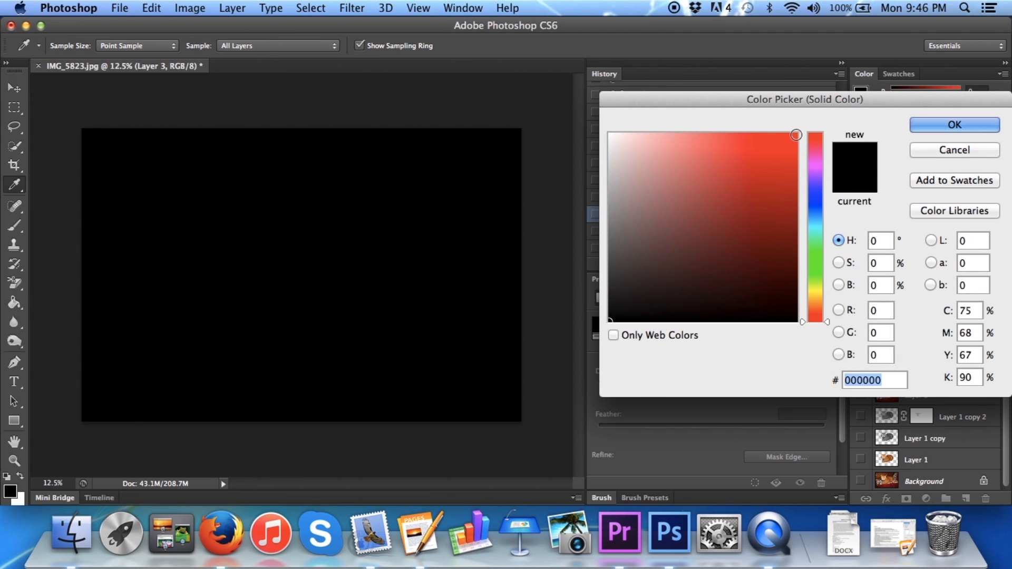
click(794, 135)
click(944, 125)
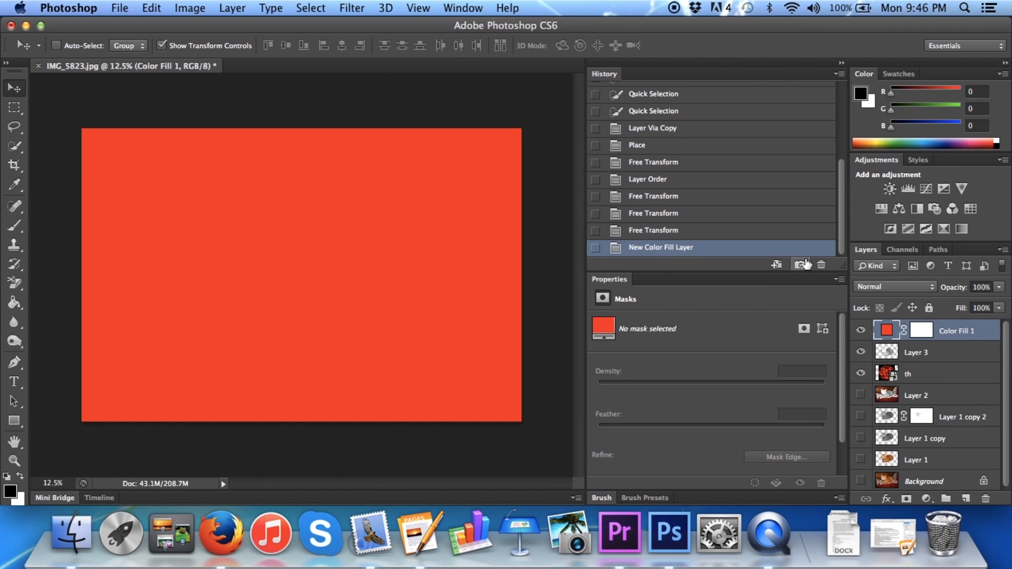
Set the red fill layer's blend mode to Color
click(927, 287)
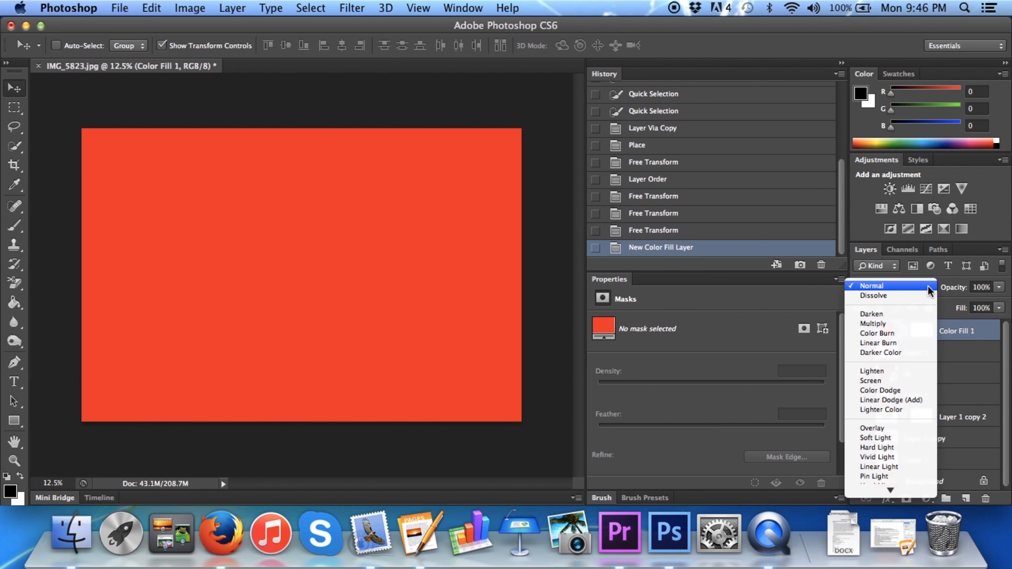
scroll(901, 339, down, 5)
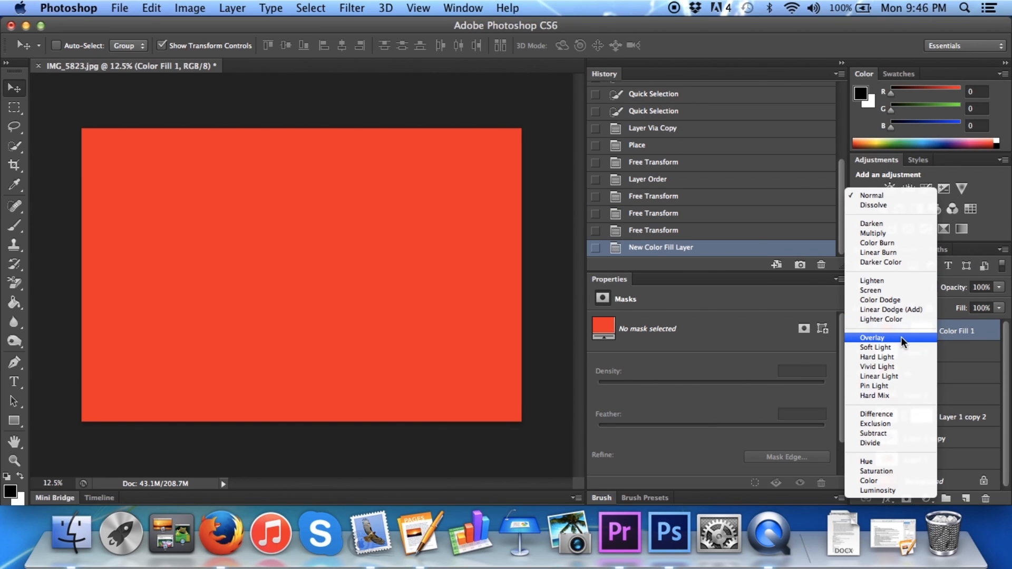
click(873, 480)
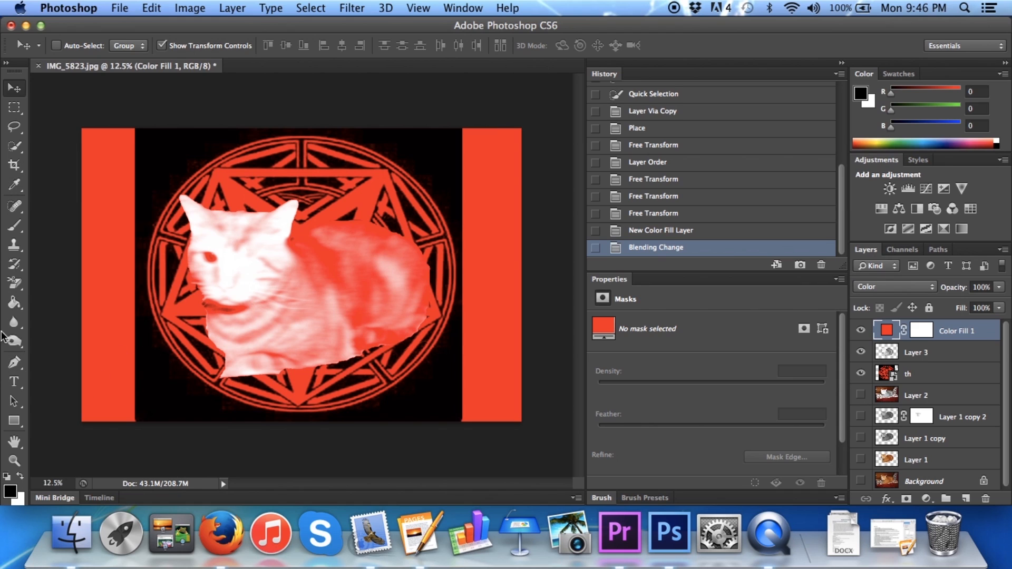
Cover the red strip along the photo's left side with a black rectangle shape of about 647 × 3285 px
click(14, 423)
click(14, 422)
click(63, 415)
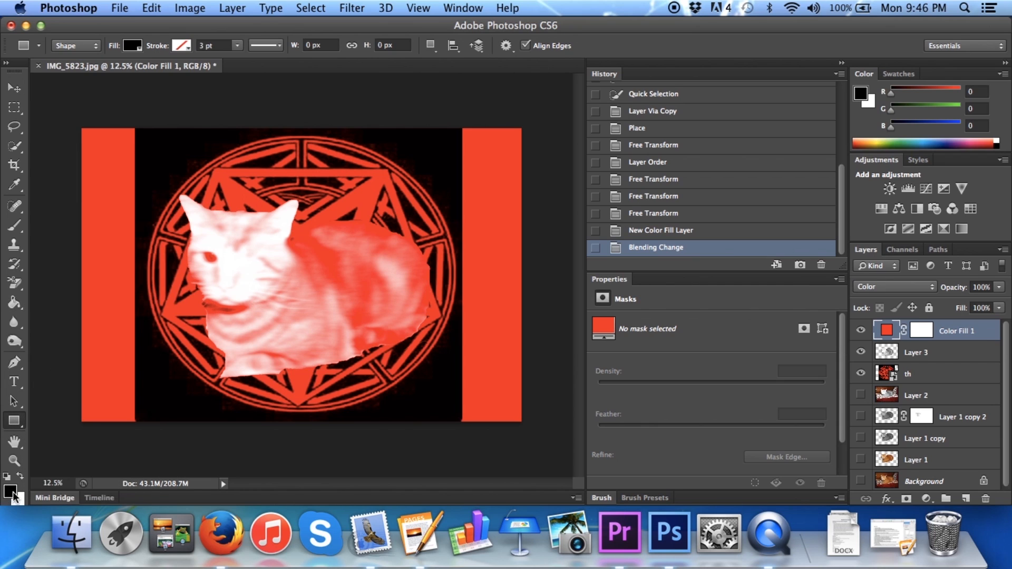
drag(76, 124, 136, 427)
Cover the red strip along the photo's right side with a black rectangle of about 1004 × 3430 px and compare with and without it
mouse_move(452, 119)
mouse_down()
mouse_move(524, 140)
mouse_move(537, 240)
mouse_move(508, 174)
mouse_move(467, 129)
mouse_up()
click(673, 232)
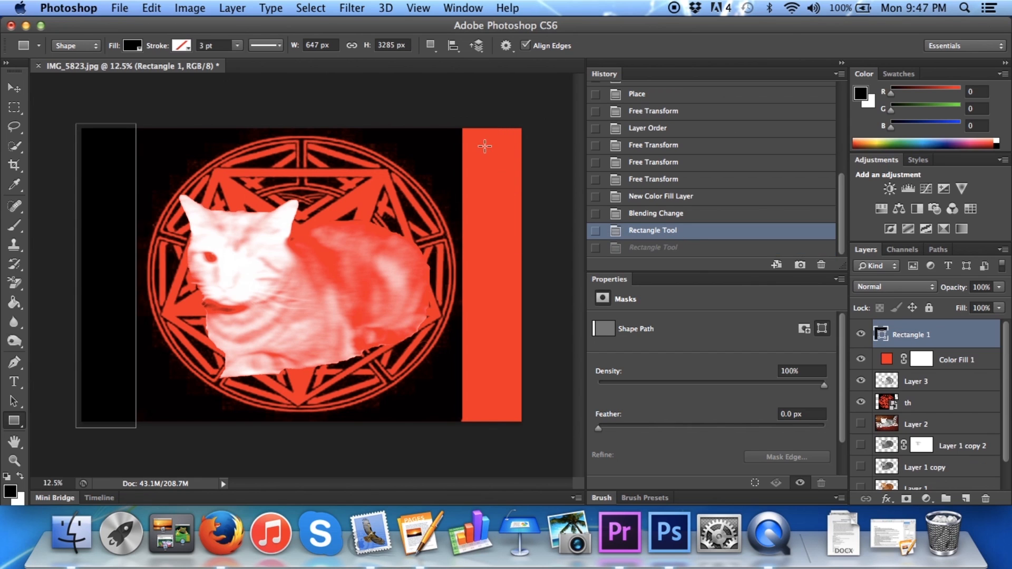
drag(461, 124, 553, 442)
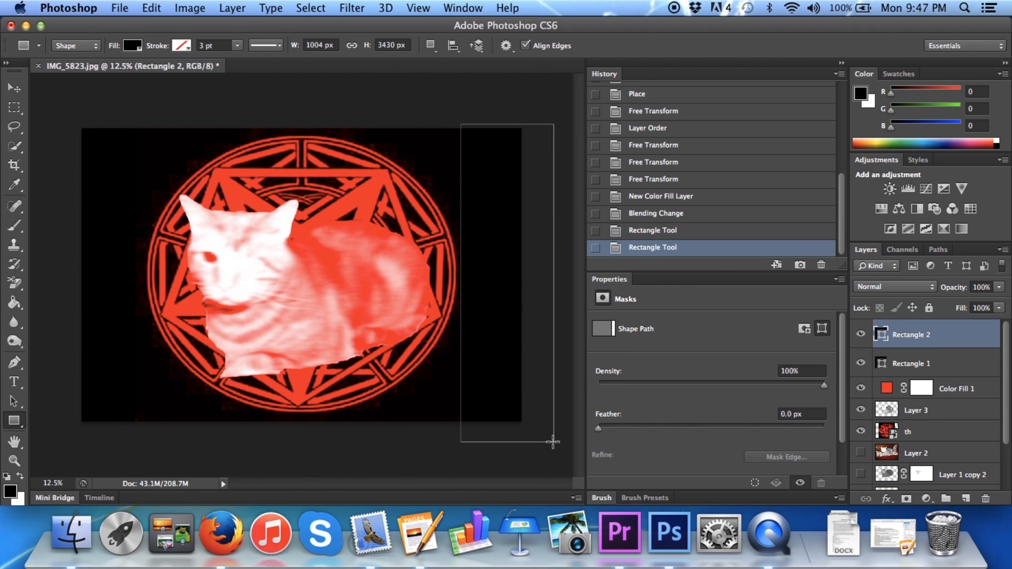
click(668, 232)
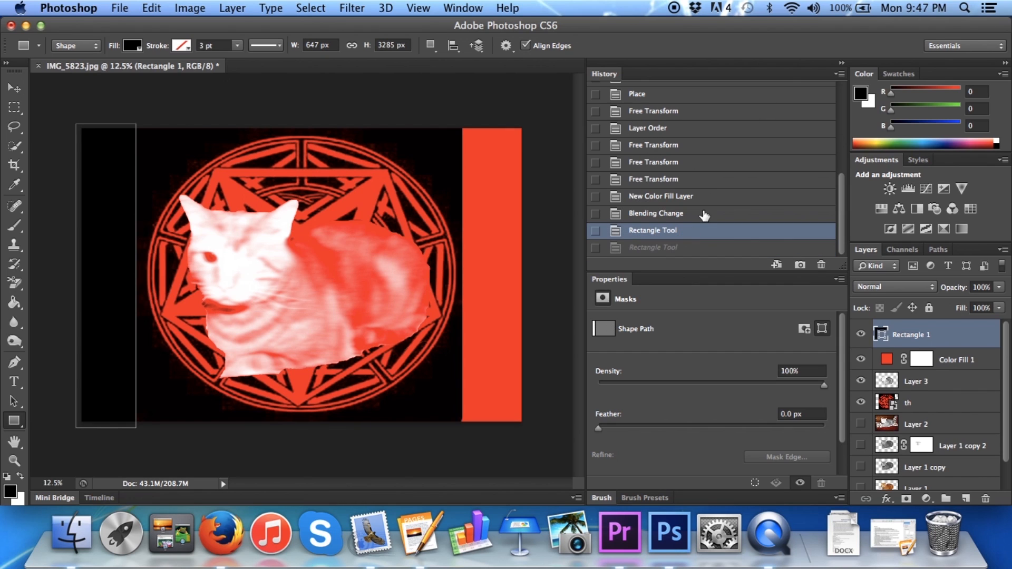
click(656, 248)
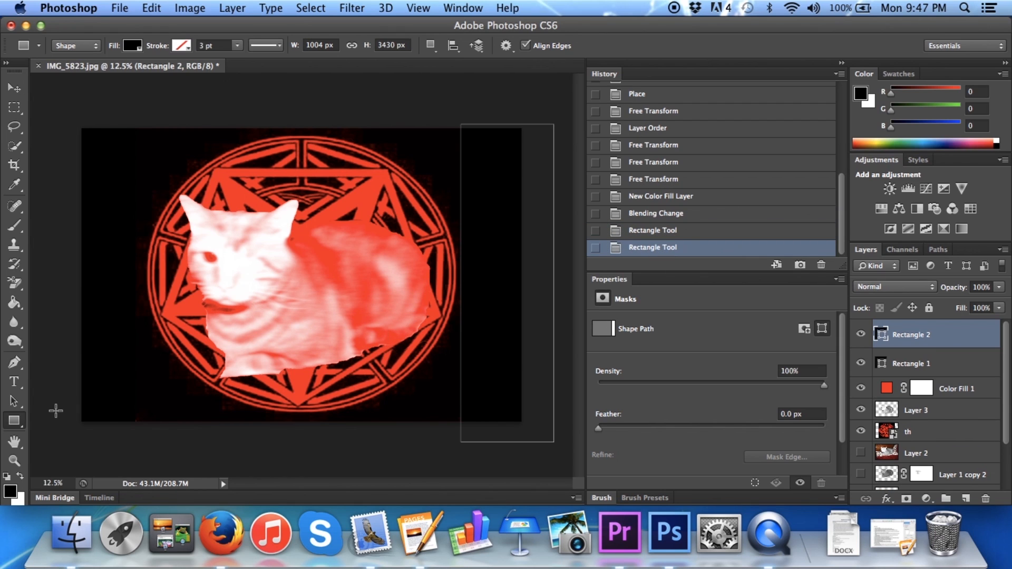
Draw small black rectangles of about 420 × 223 px and 463 × 245 px over the pentagram image's two lower corners
drag(116, 407, 156, 427)
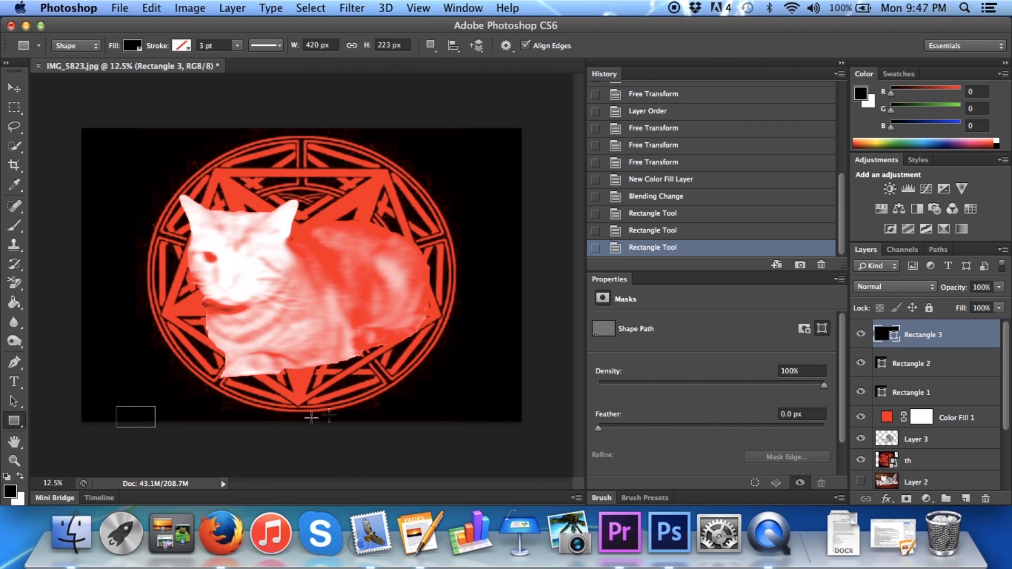
drag(444, 407, 488, 429)
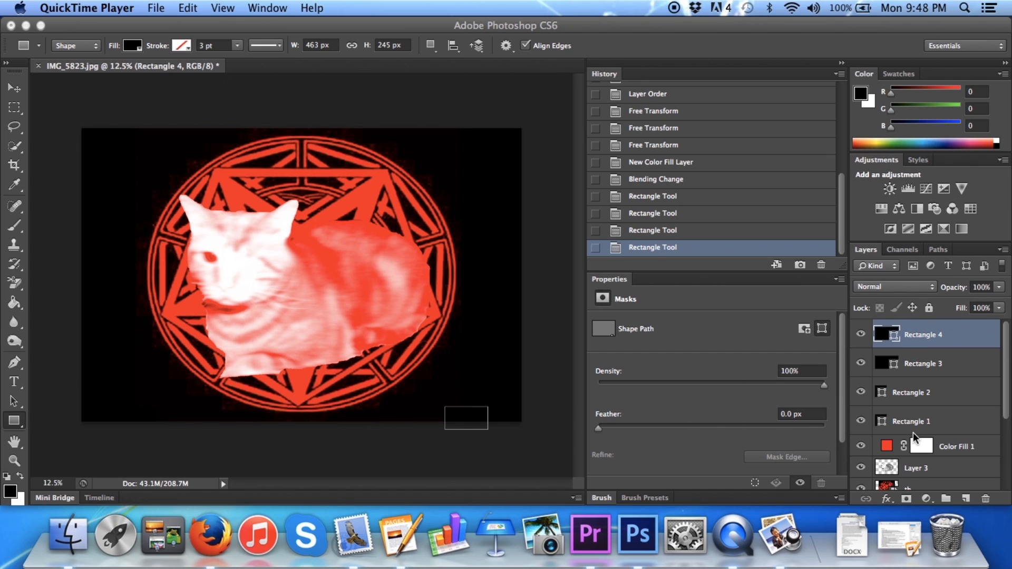
Lower the opacity of the cat cutout on Layer 3 to 70%
click(911, 468)
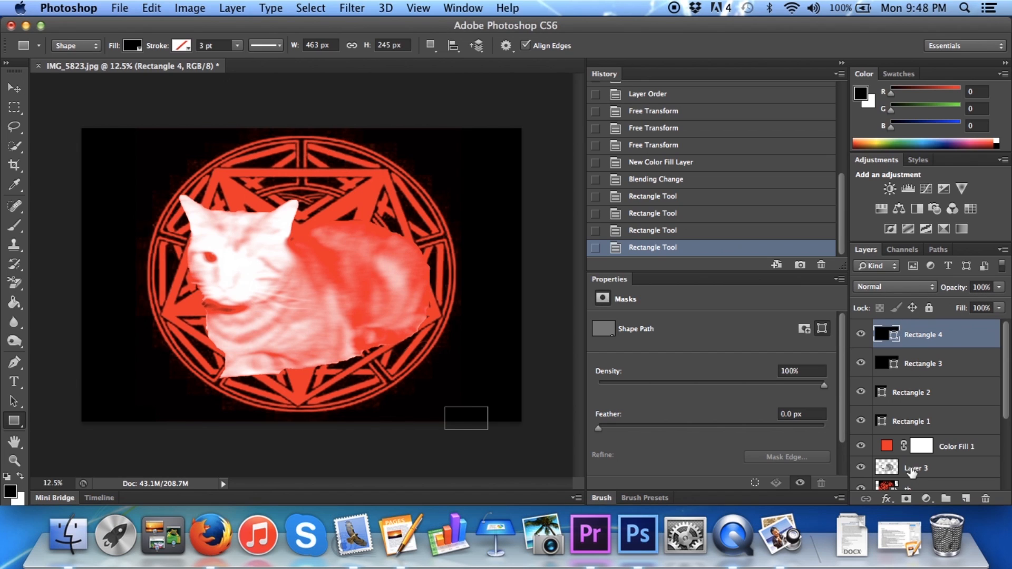
click(910, 468)
click(998, 308)
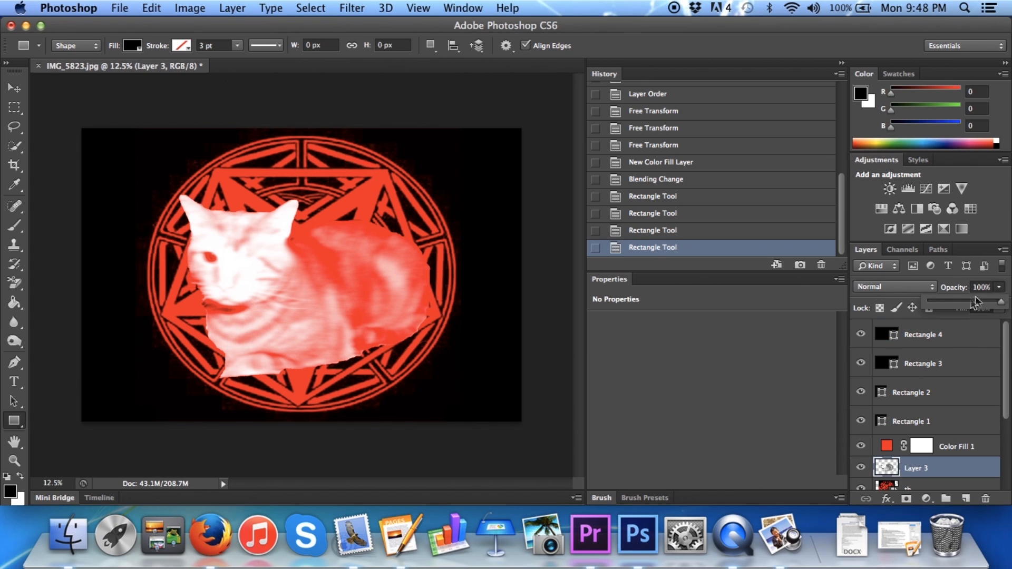
drag(996, 308, 982, 309)
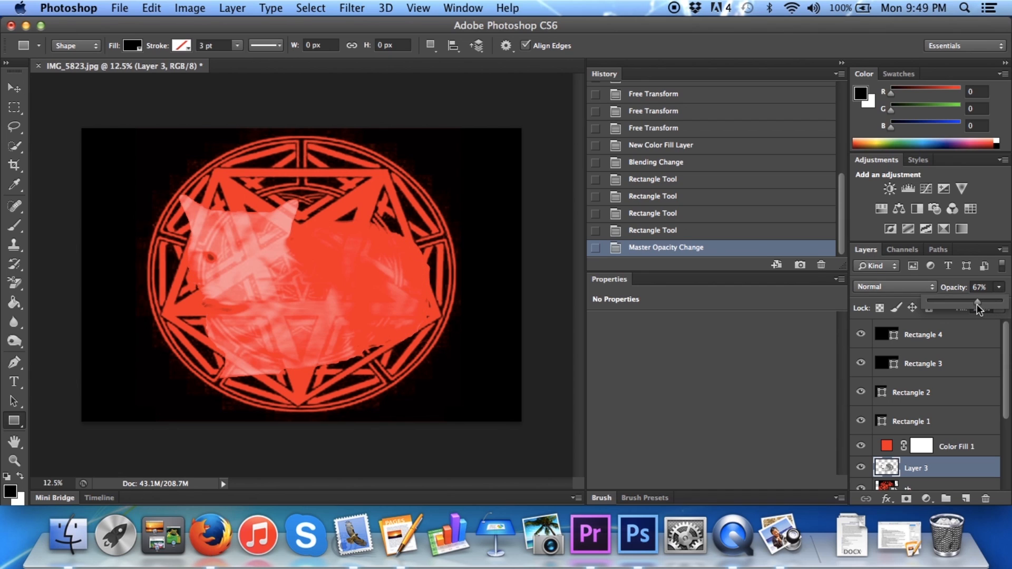
drag(978, 305, 983, 302)
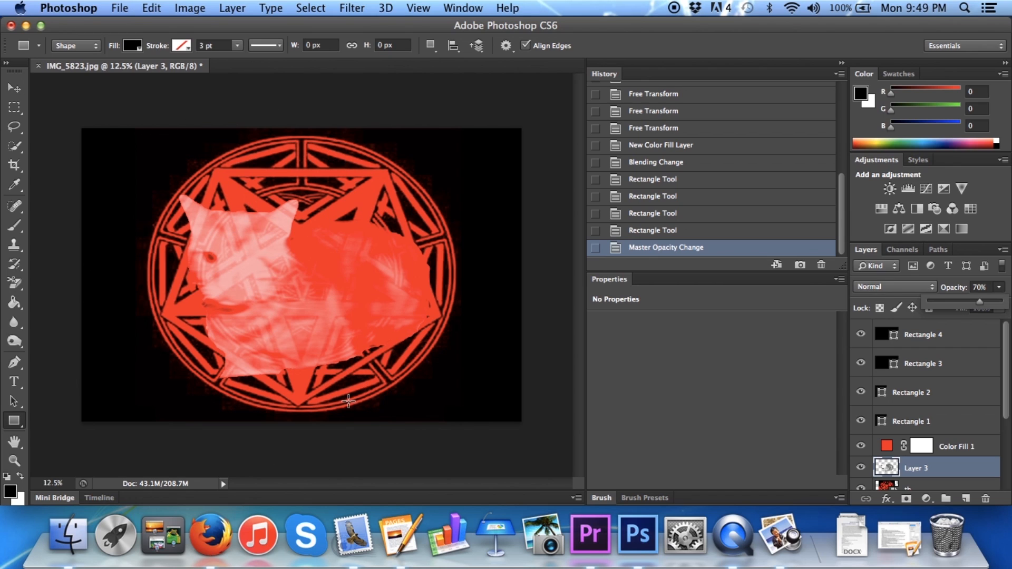
Set up saving the image as a JPEG copy on the Desktop, and cancel the save
click(121, 6)
click(152, 182)
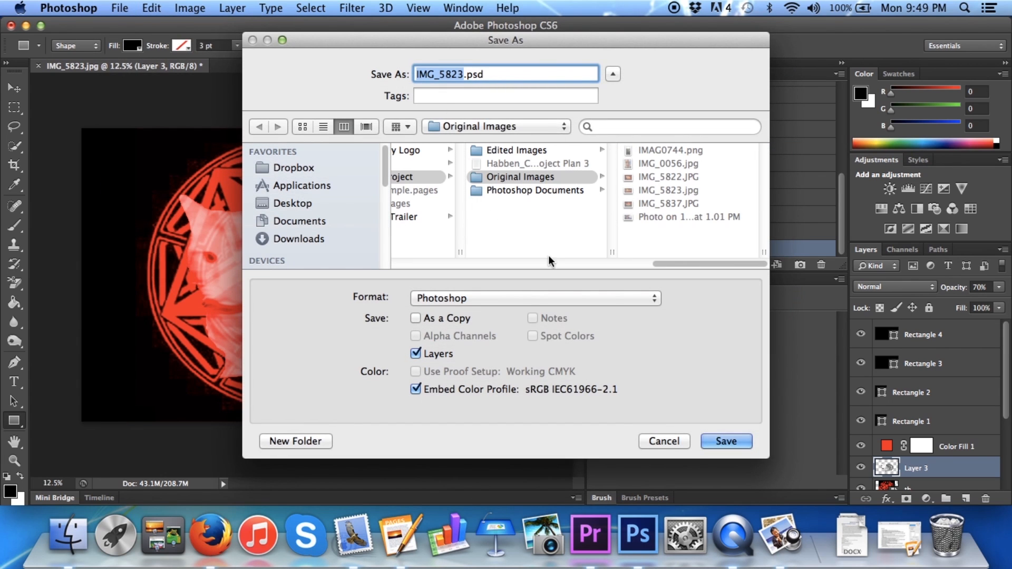
click(496, 299)
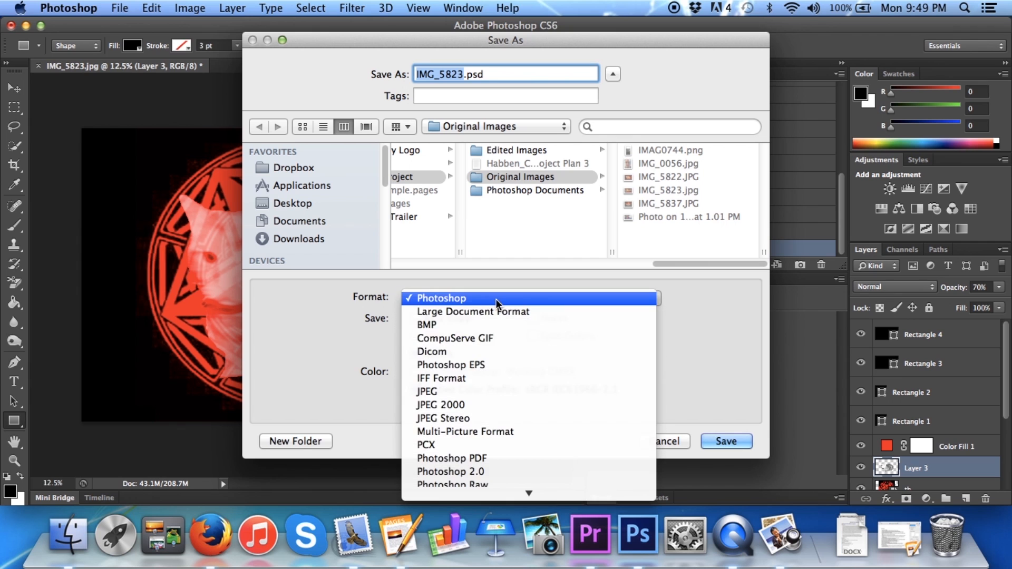
click(439, 390)
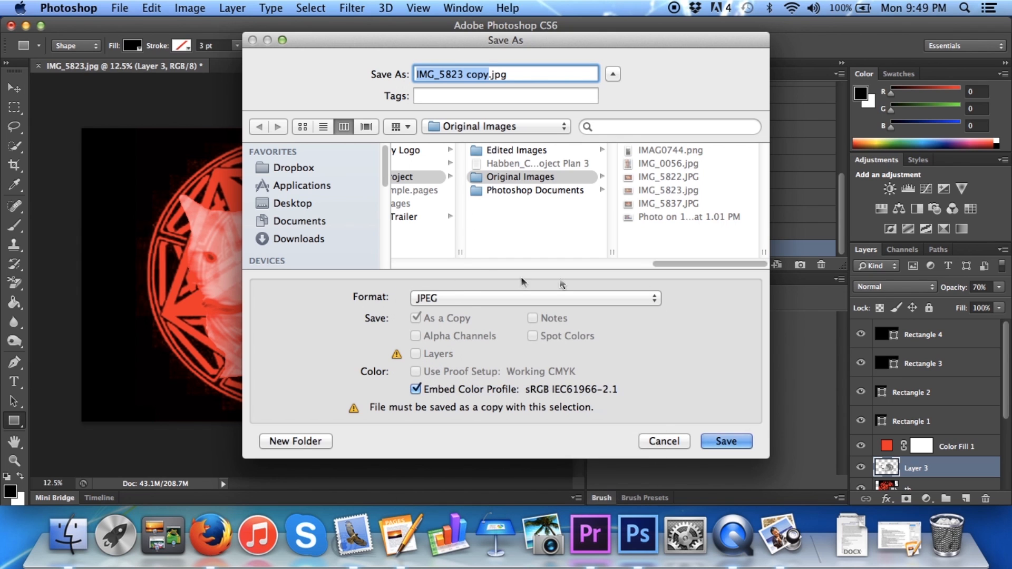
drag(662, 260, 504, 261)
click(444, 166)
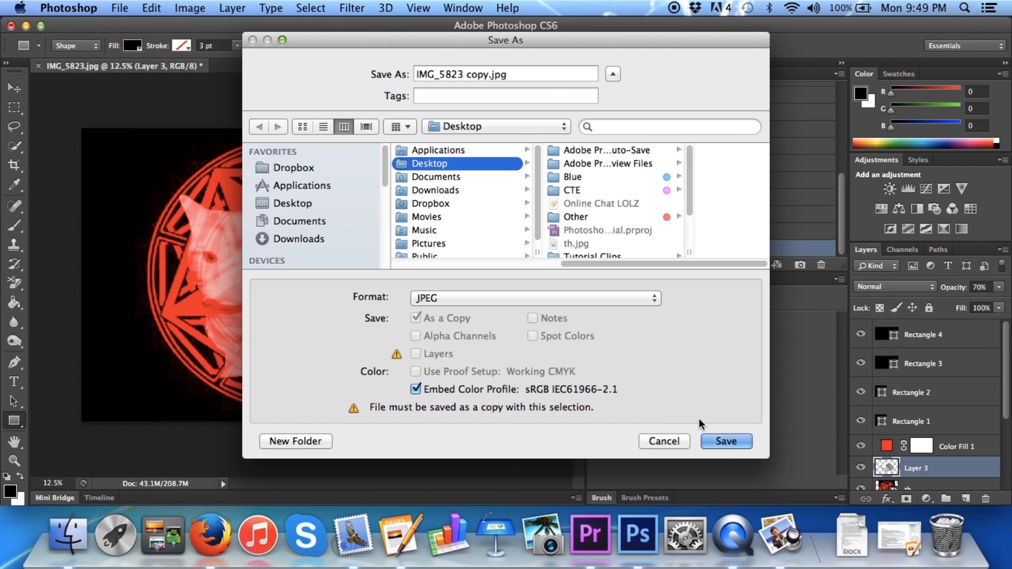
click(660, 440)
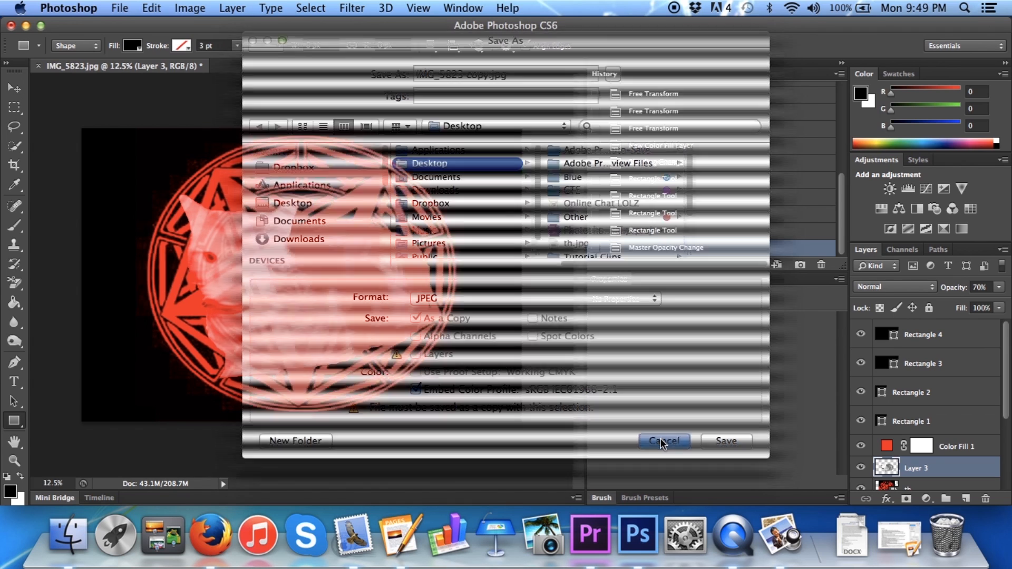
Close the cat image IMG_5823.jpg without saving its changes
click(38, 65)
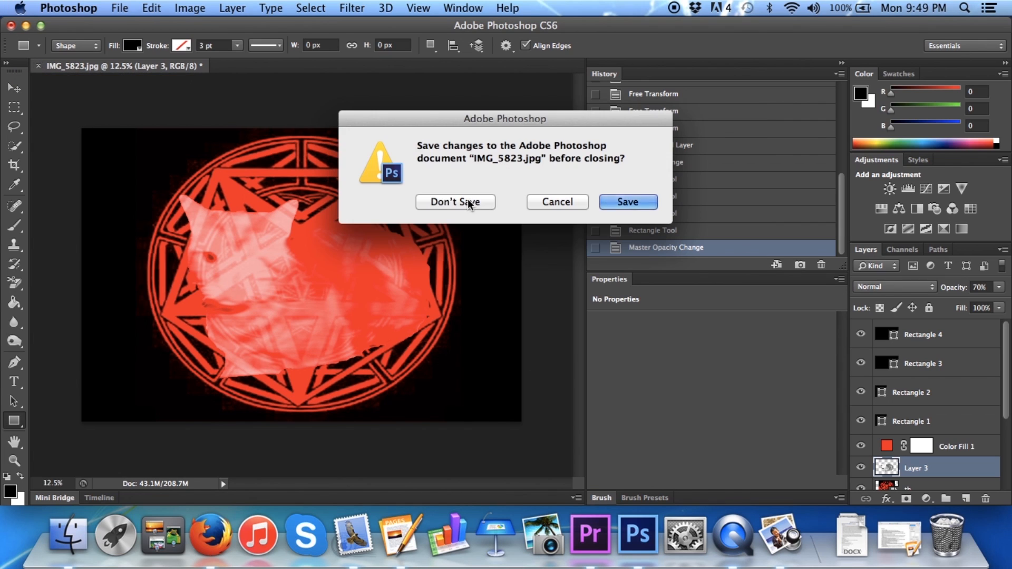
click(467, 200)
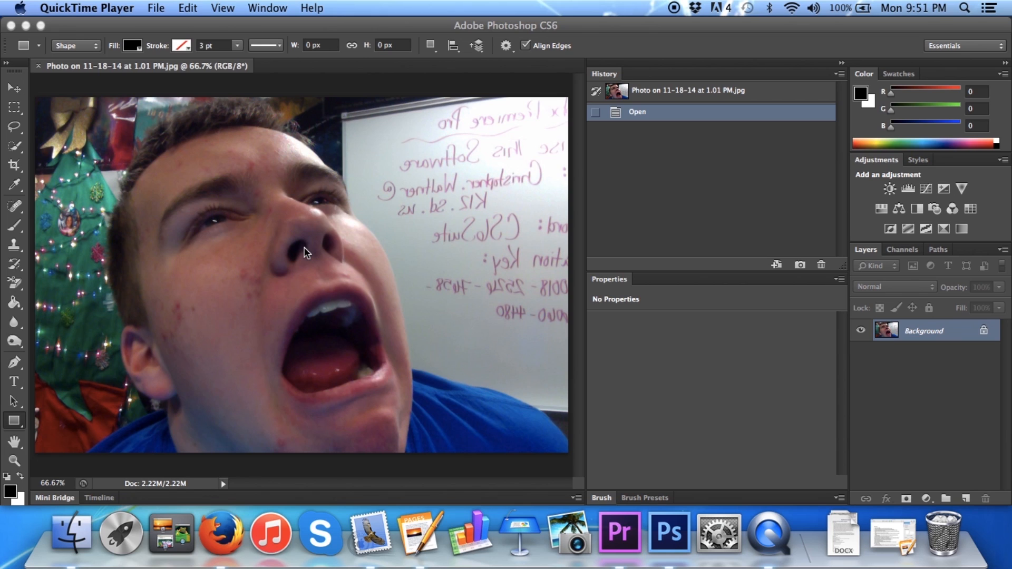
Duplicate the portrait's Background onto a new layer named Layer 1 and desaturate it
click(388, 261)
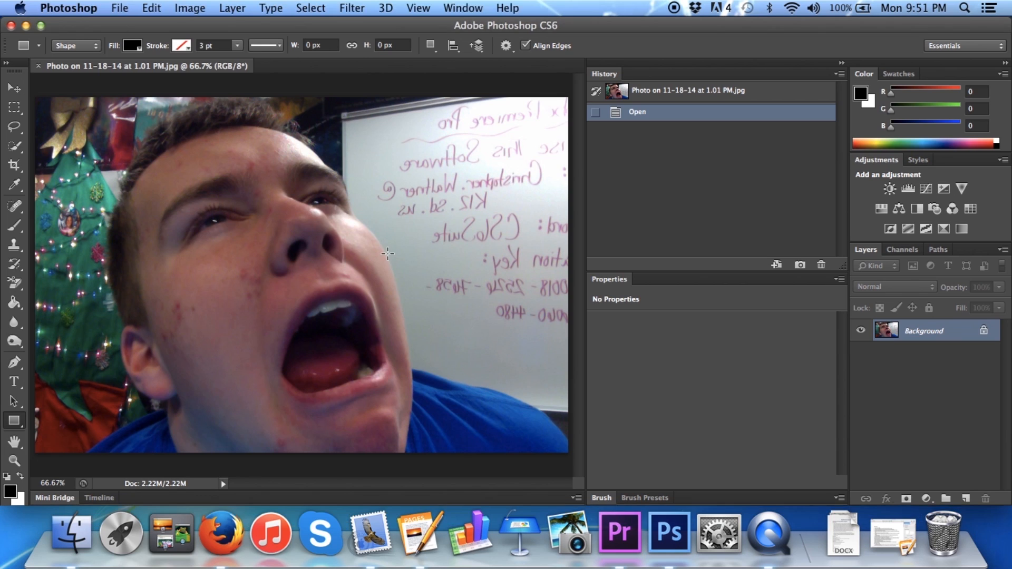
key(super+shift+n)
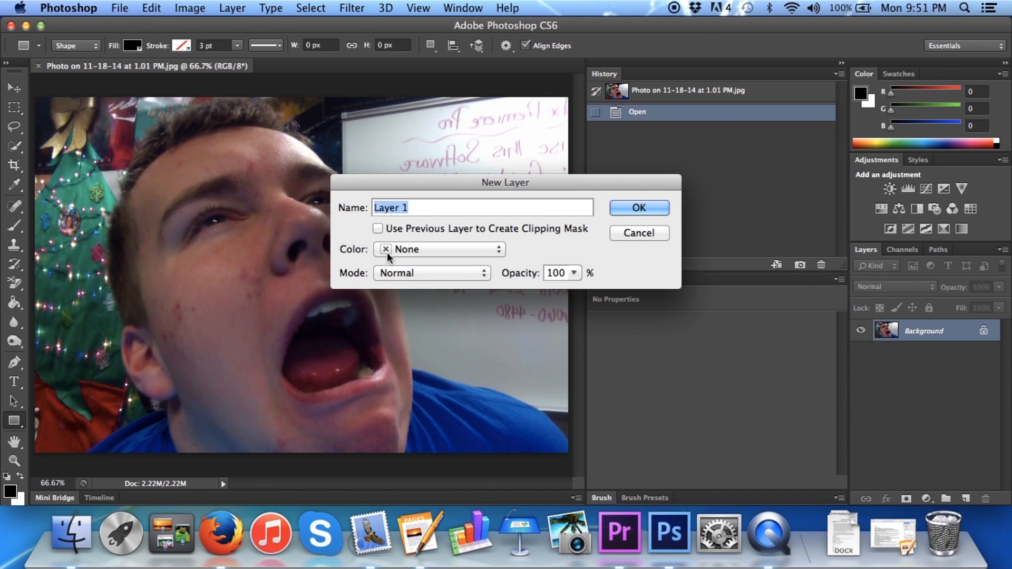
key(Return)
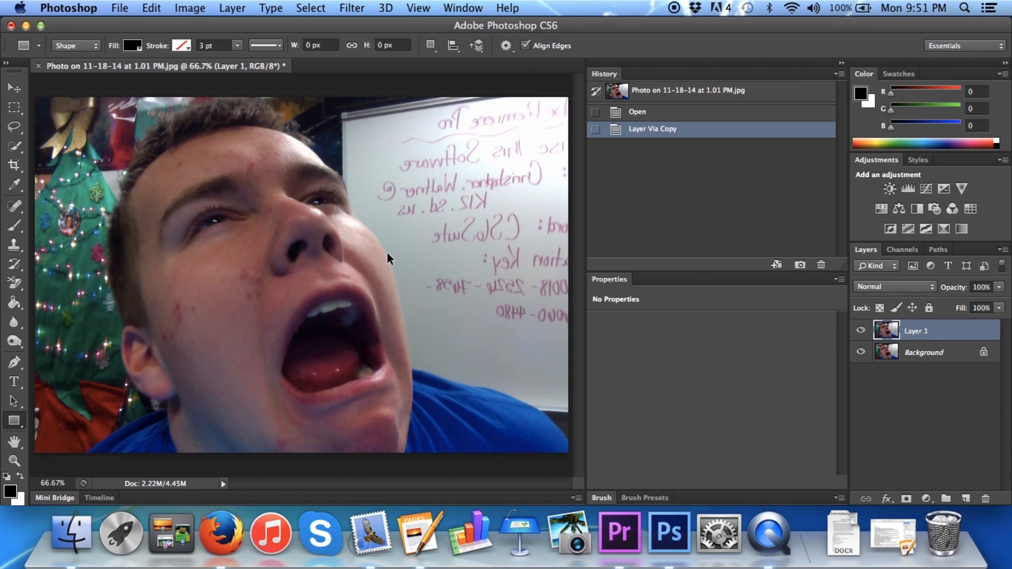
key(super+shift+u)
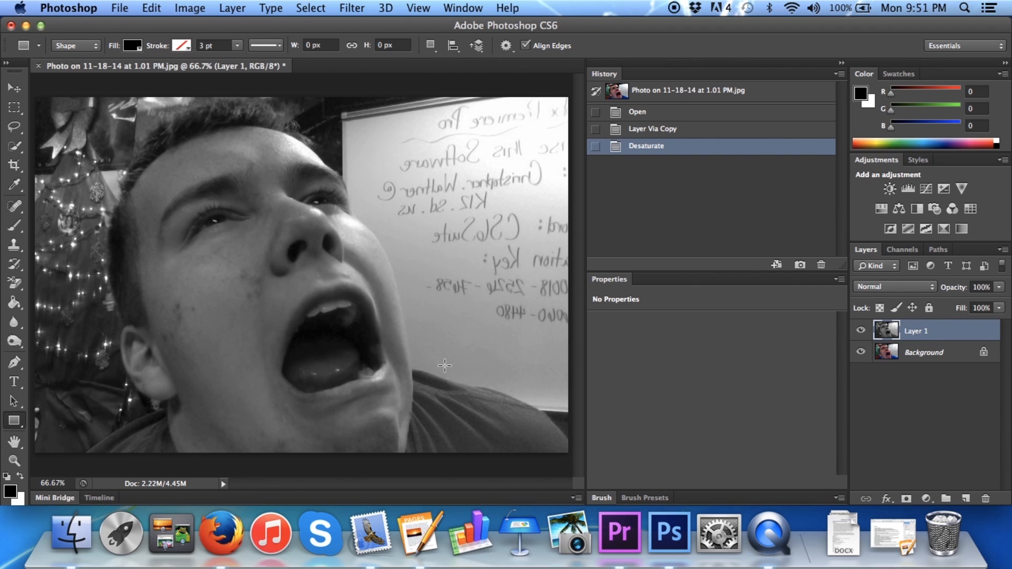
Duplicate the desaturated layer as Layer 1 copy and set the duplicate's blend mode to Color Dodge
key(super+alt+j)
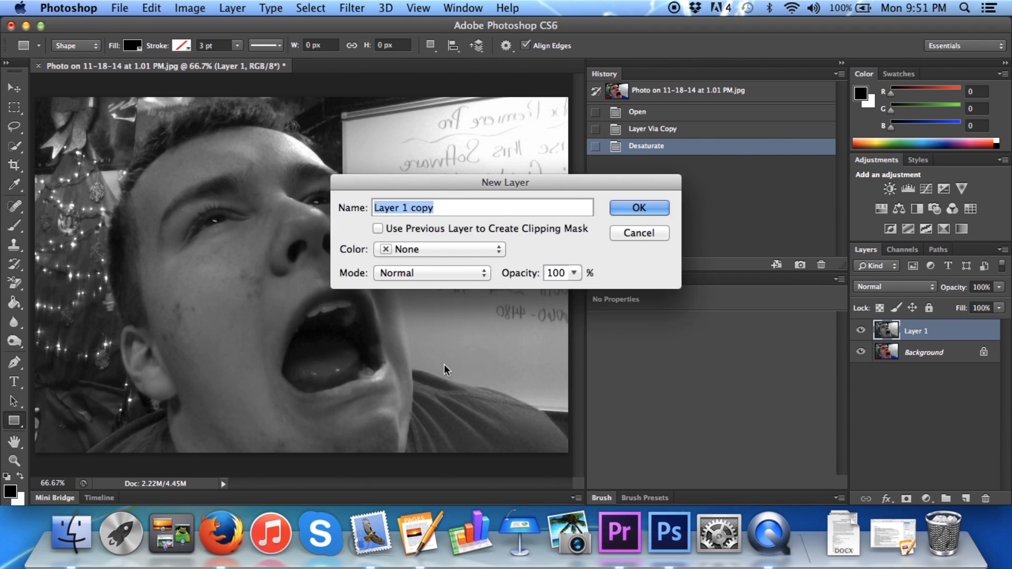
key(Return)
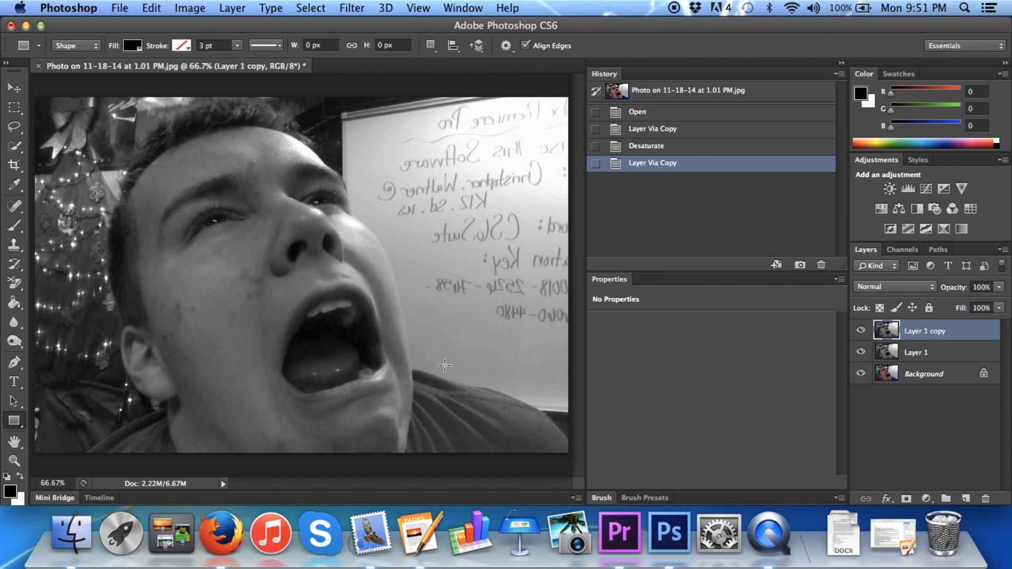
click(898, 288)
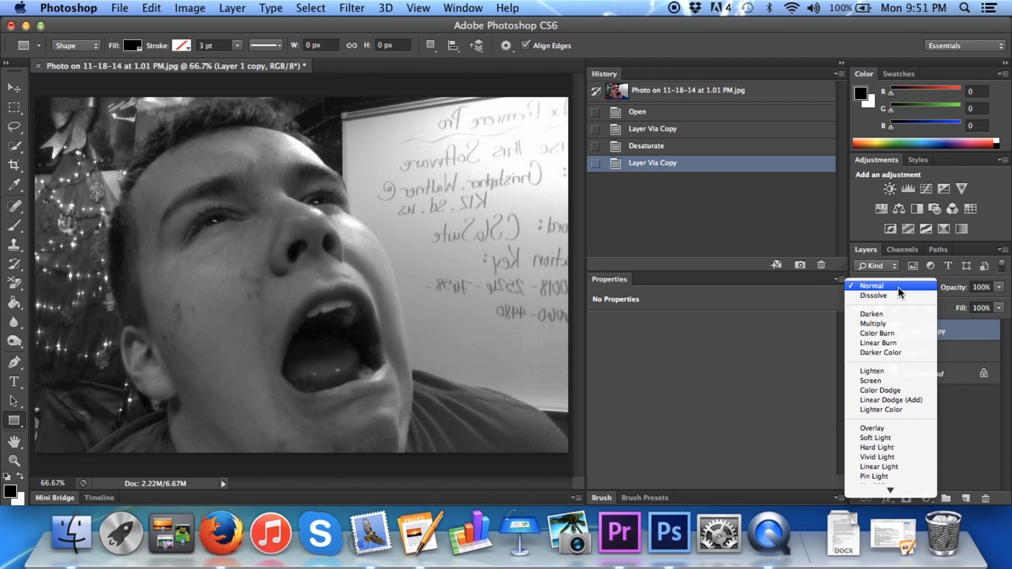
click(890, 390)
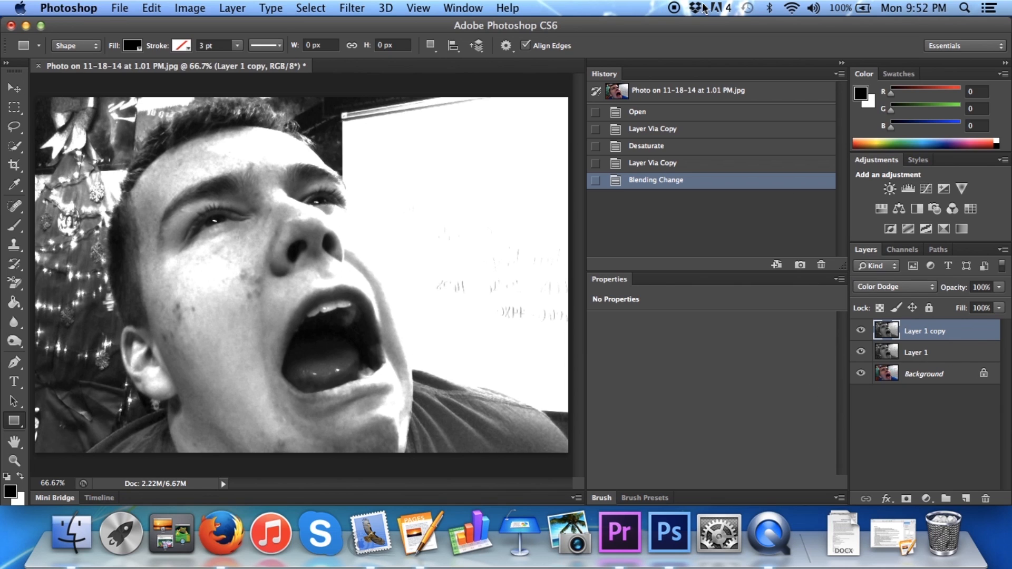
Invert the colors of Layer 1 copy
click(674, 7)
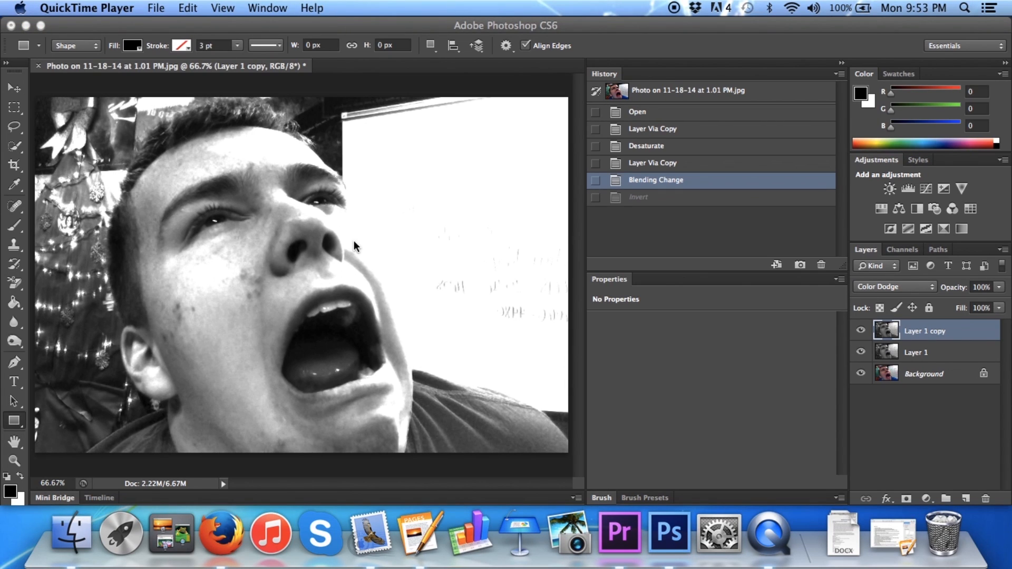
key(super+i)
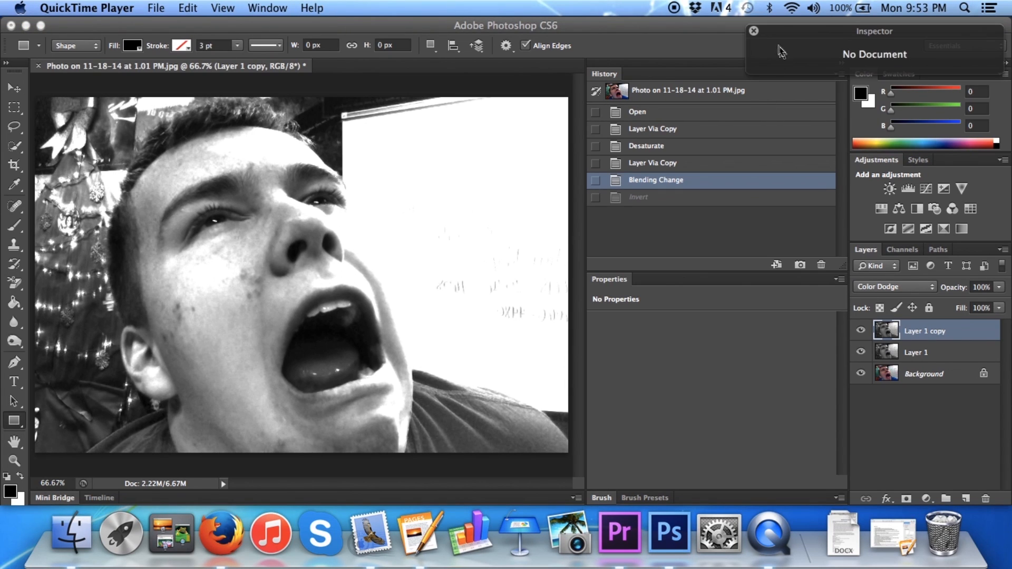
click(753, 30)
click(409, 179)
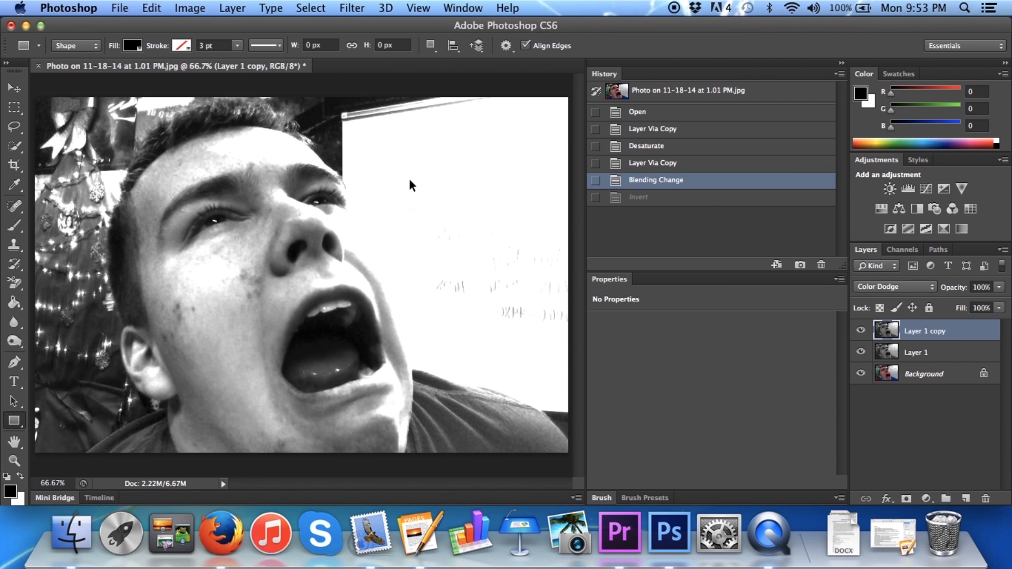
key(super+i)
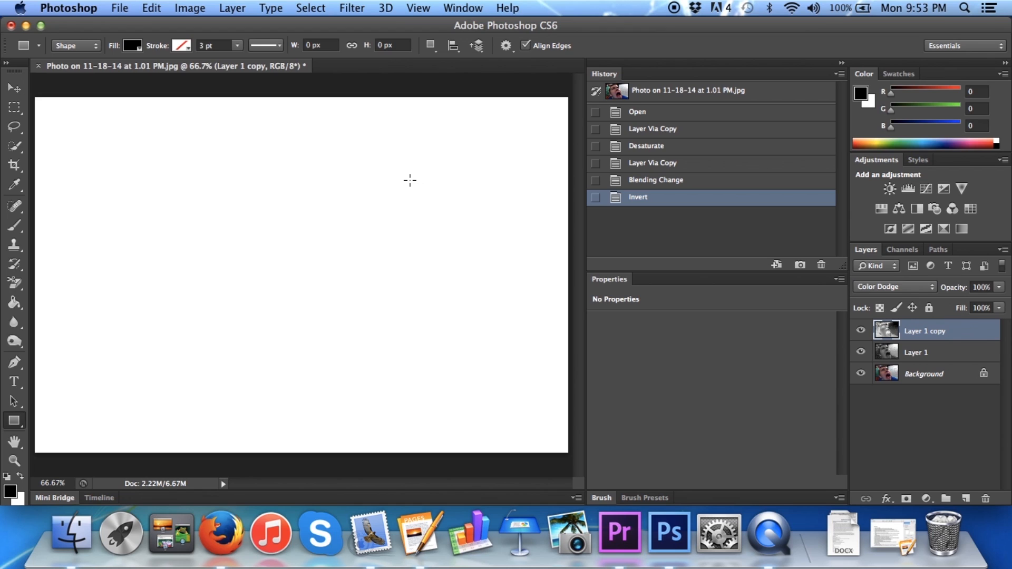
Apply a Gaussian Blur with a radius of 10 pixels to Layer 1 copy
click(361, 8)
mouse_move(396, 179)
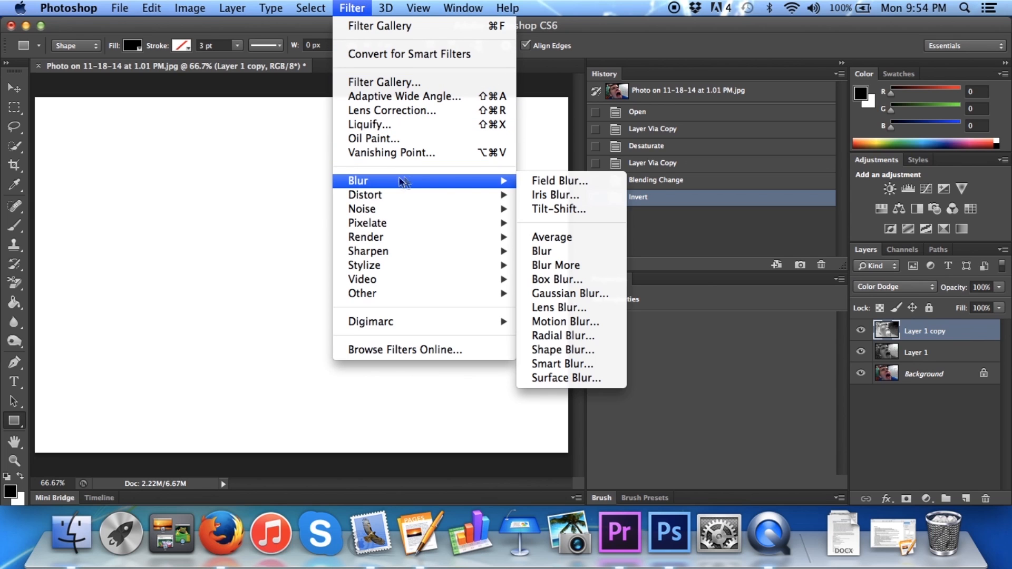
click(558, 293)
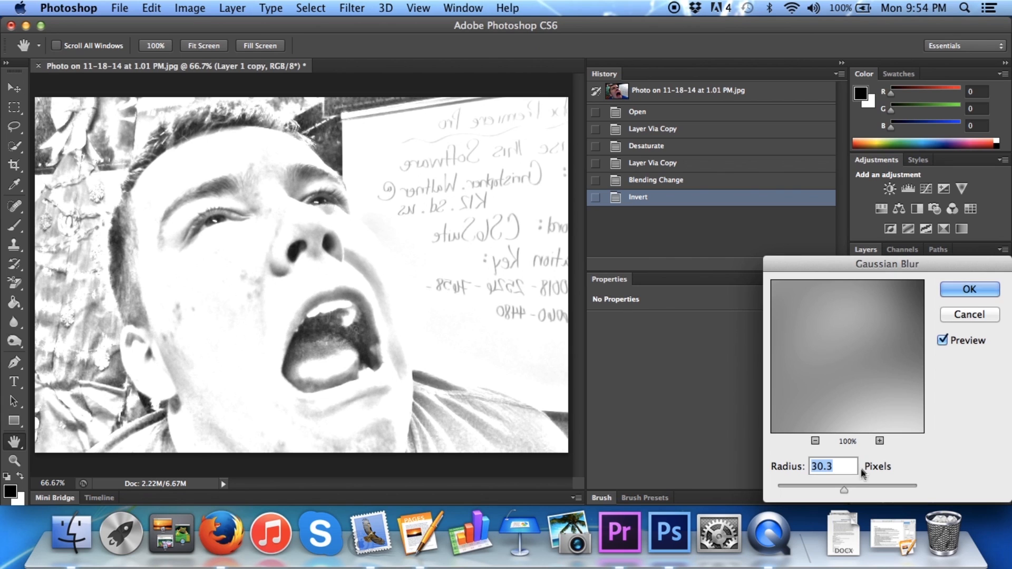
text(10)
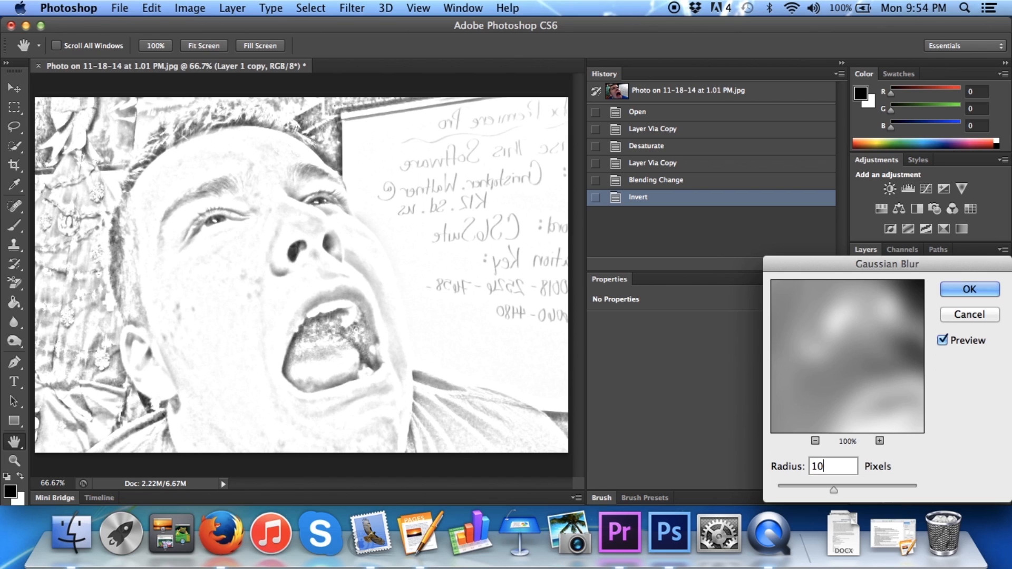
key(Return)
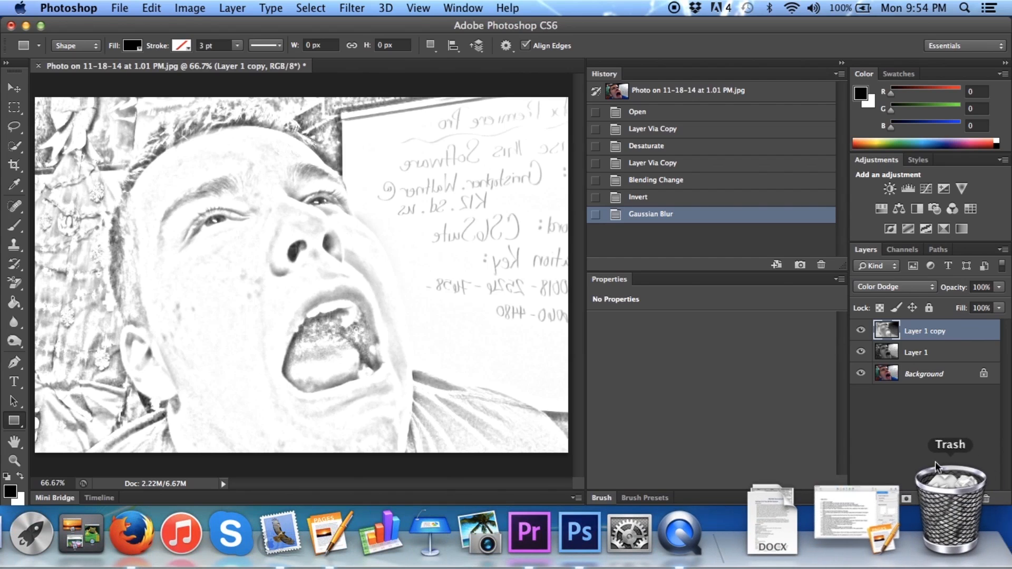
Add a Levels adjustment layer above Layer 1 copy and raise its midtone input to about 1.67
click(926, 498)
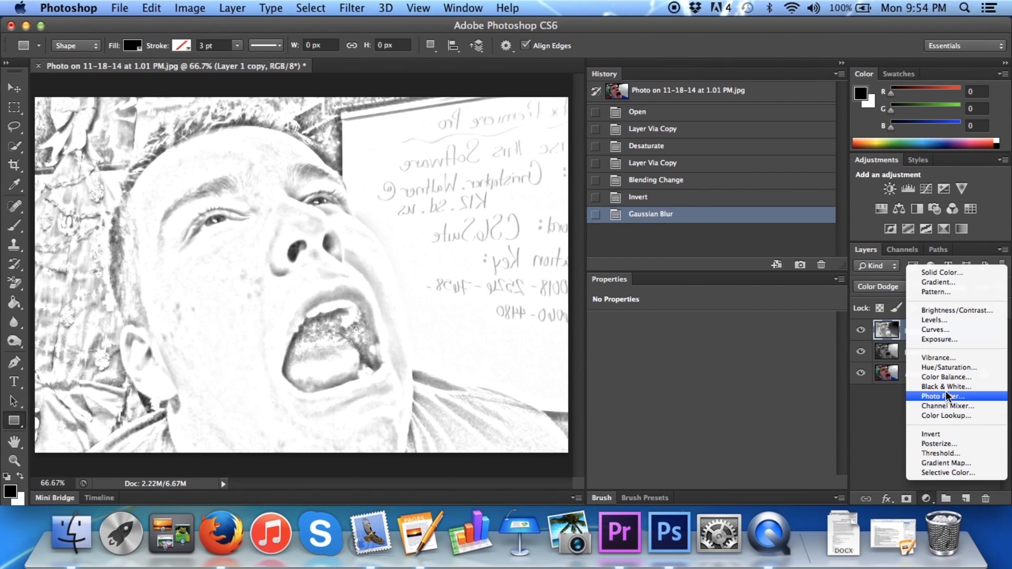
click(958, 315)
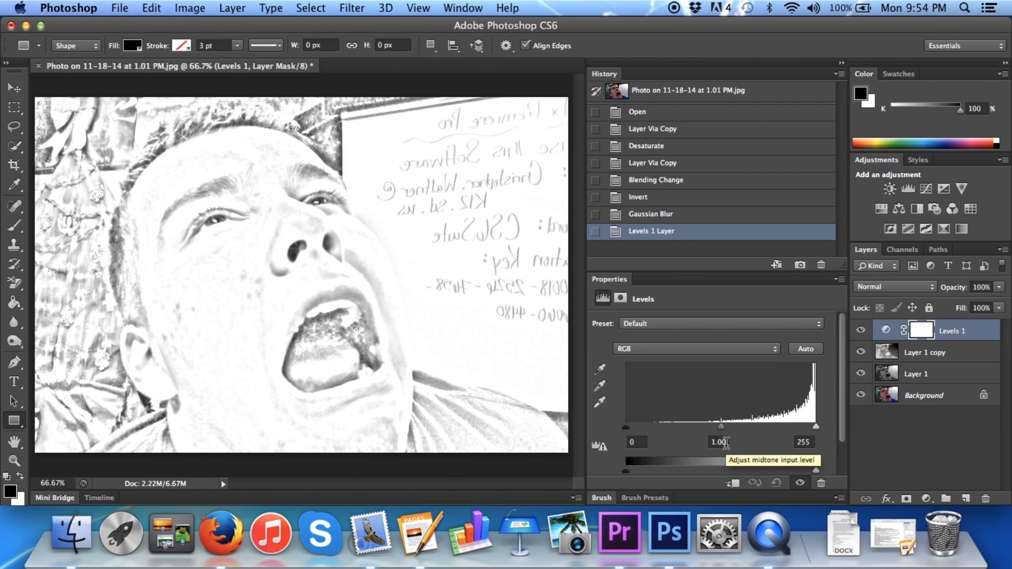
drag(721, 426, 685, 430)
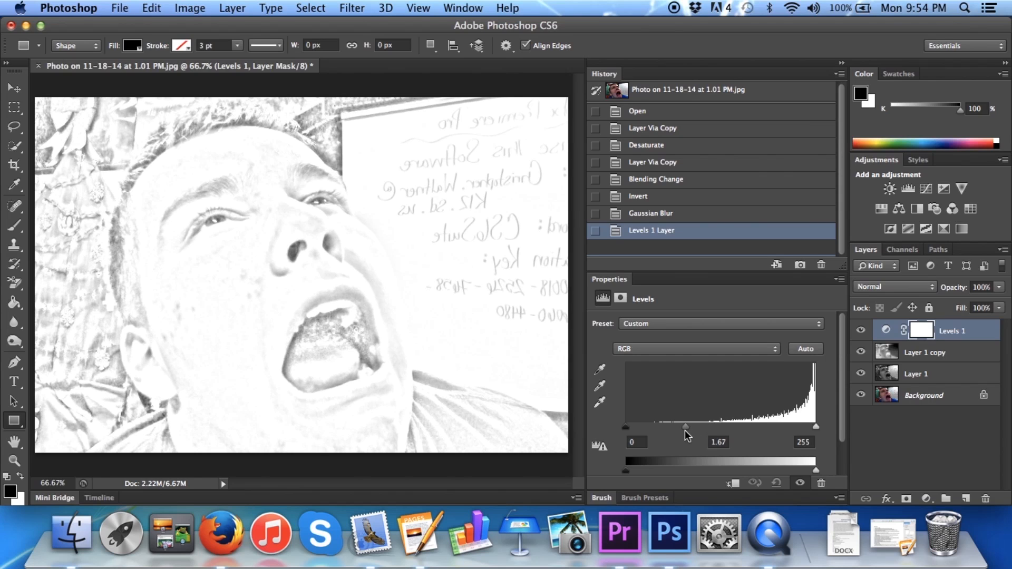
drag(688, 430, 688, 430)
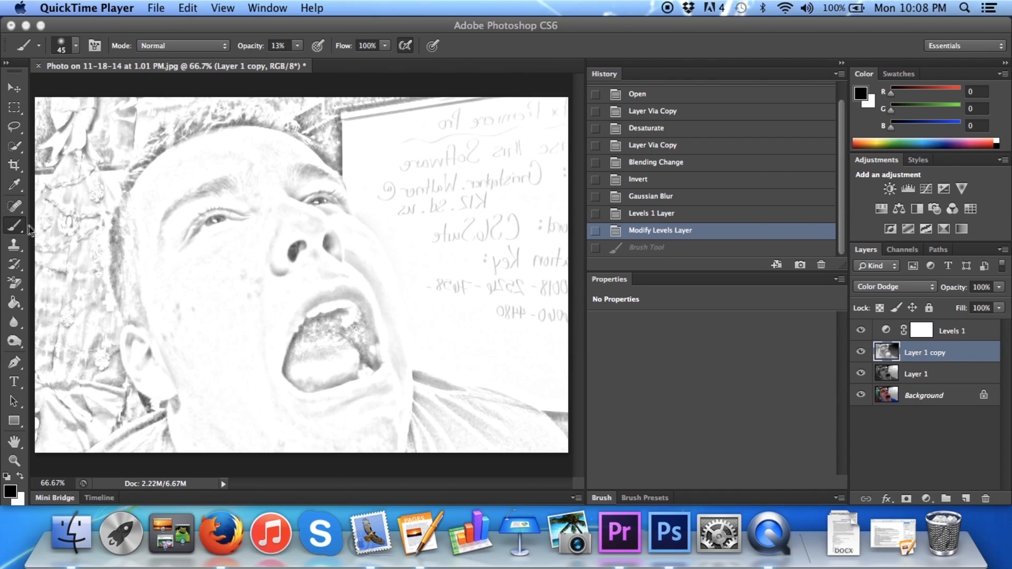
Paint over the hair, face and mouth on Layer 1 copy with a soft 45 px black brush at 13% opacity and 100% flow
click(27, 48)
click(29, 49)
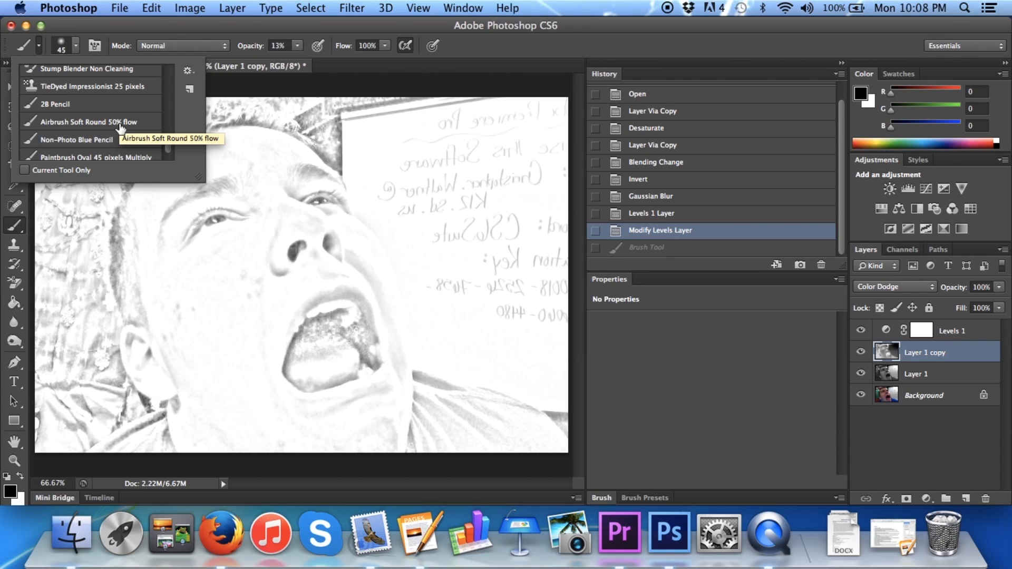
click(77, 46)
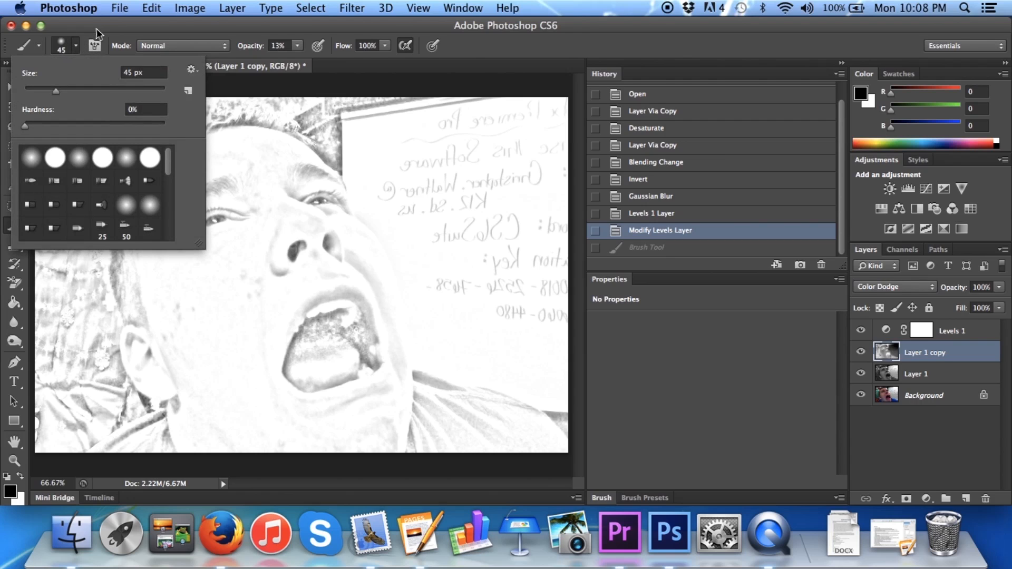
click(112, 26)
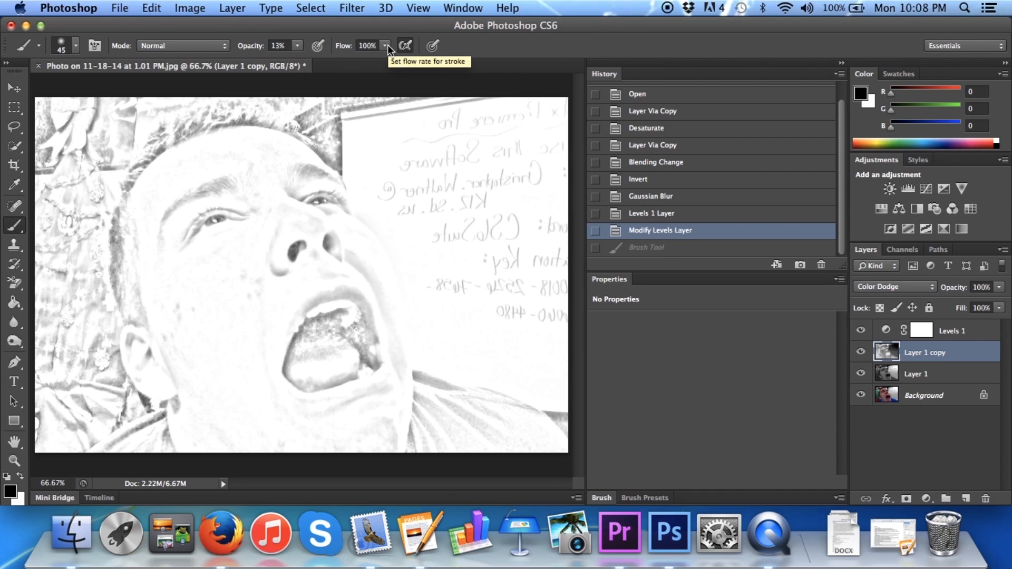
mouse_move(208, 117)
mouse_down()
mouse_move(200, 140)
mouse_move(198, 120)
mouse_move(165, 145)
mouse_move(126, 208)
mouse_move(122, 284)
mouse_move(128, 304)
mouse_move(137, 257)
mouse_move(129, 225)
mouse_move(149, 379)
mouse_move(136, 339)
mouse_move(153, 379)
mouse_move(162, 358)
mouse_move(151, 384)
mouse_move(173, 362)
mouse_move(158, 256)
mouse_move(157, 324)
mouse_move(136, 245)
mouse_move(145, 181)
mouse_move(200, 147)
mouse_move(148, 231)
mouse_move(180, 159)
mouse_move(210, 134)
mouse_move(283, 123)
mouse_move(221, 108)
mouse_move(301, 141)
mouse_move(326, 176)
mouse_up()
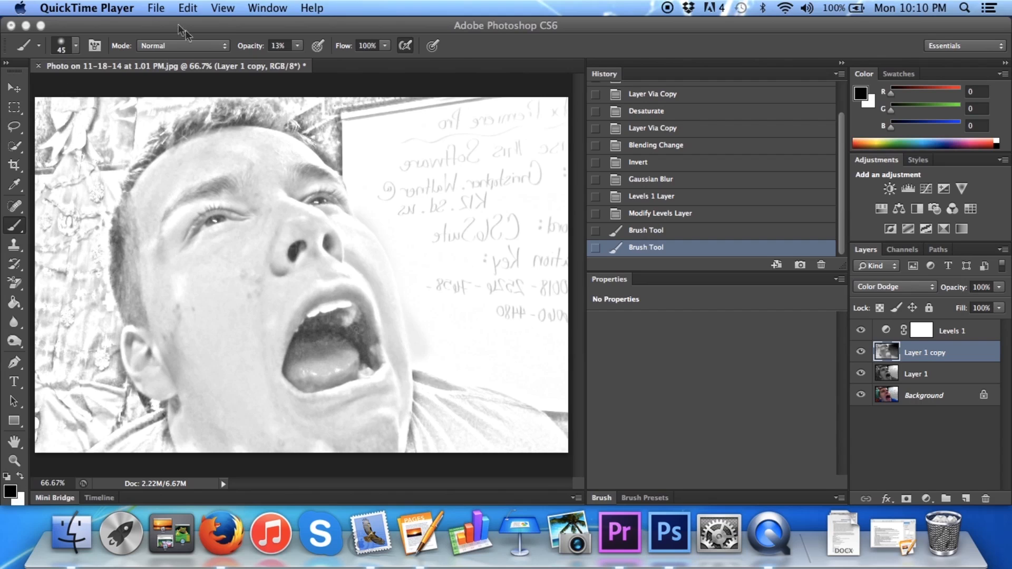
Duplicate the portrait sketch image as a new document using merged layers only
click(315, 28)
click(190, 8)
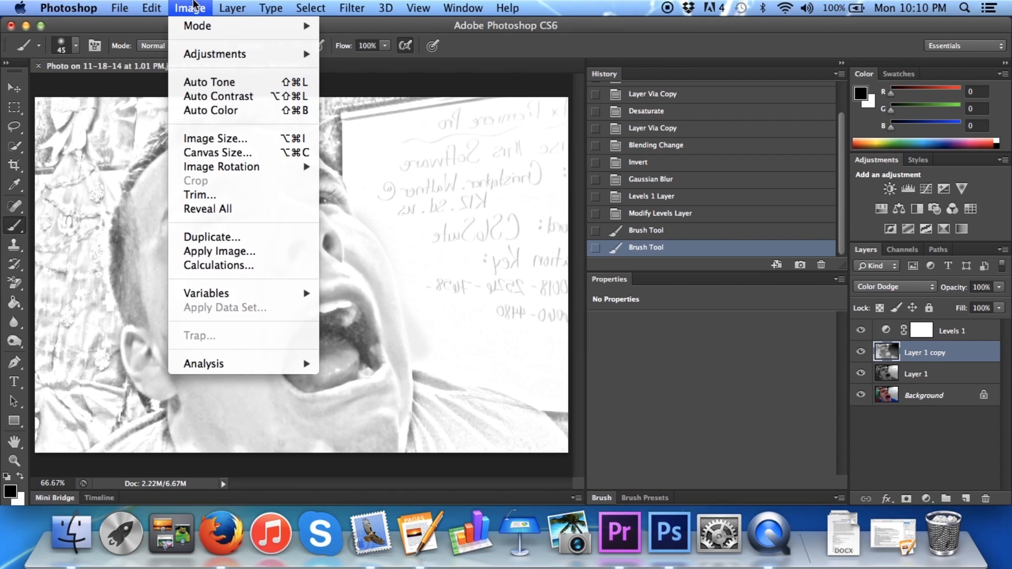
click(221, 237)
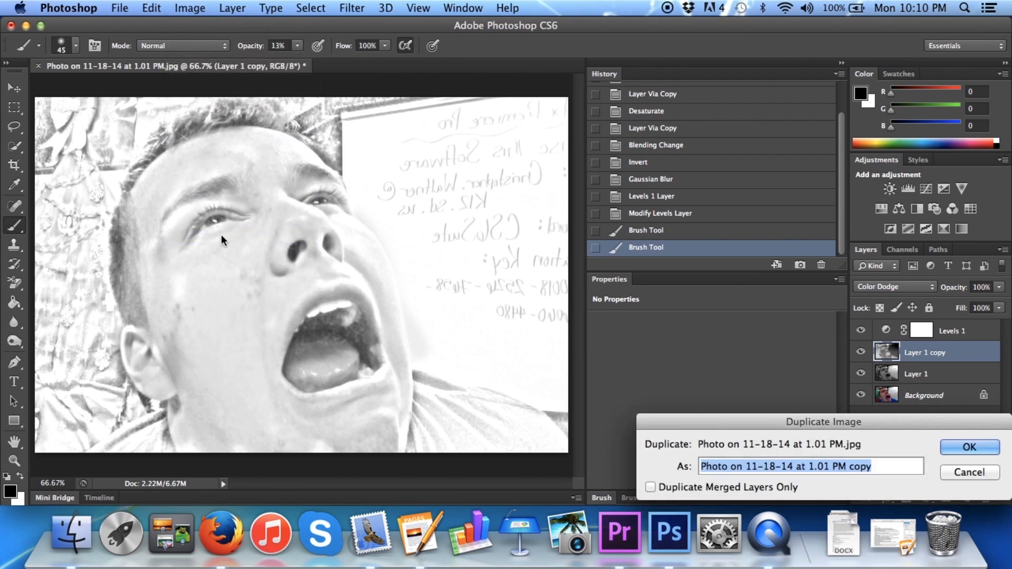
click(652, 487)
click(981, 447)
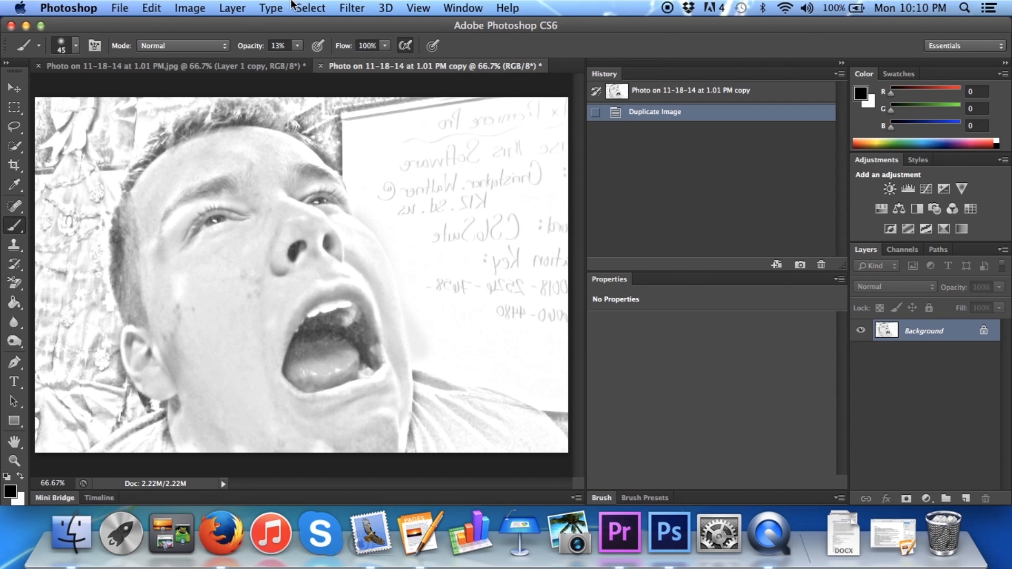
Sharpen the merged portrait copy with Unsharp Mask at amount 200%, radius 8.0 pixels and threshold 140 levels
click(358, 7)
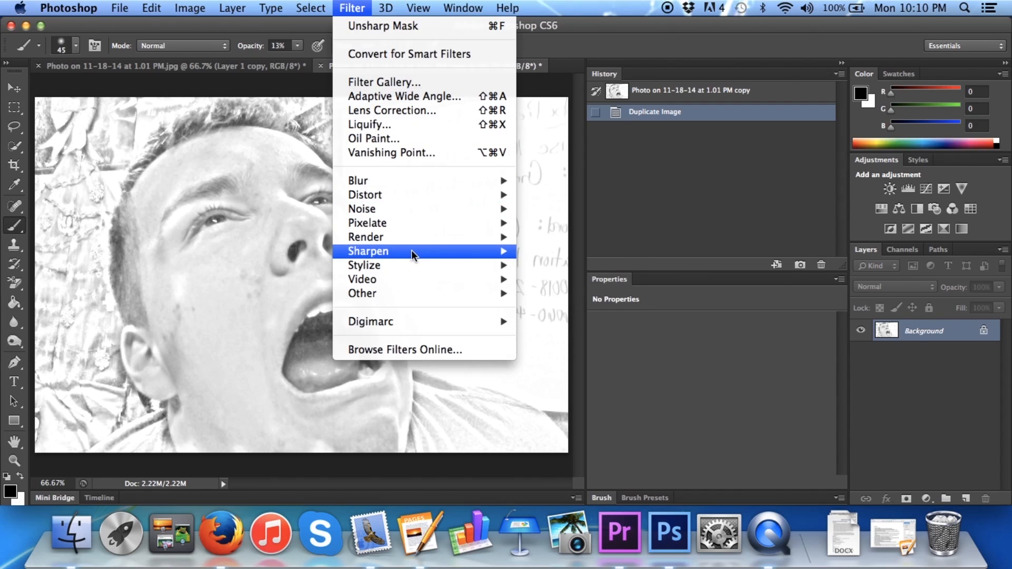
mouse_move(418, 252)
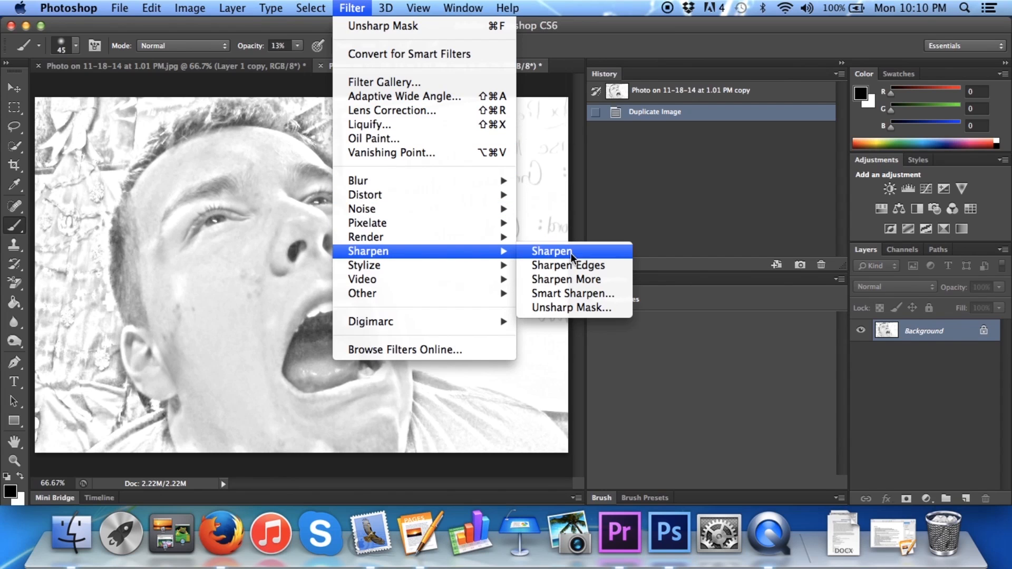
click(578, 308)
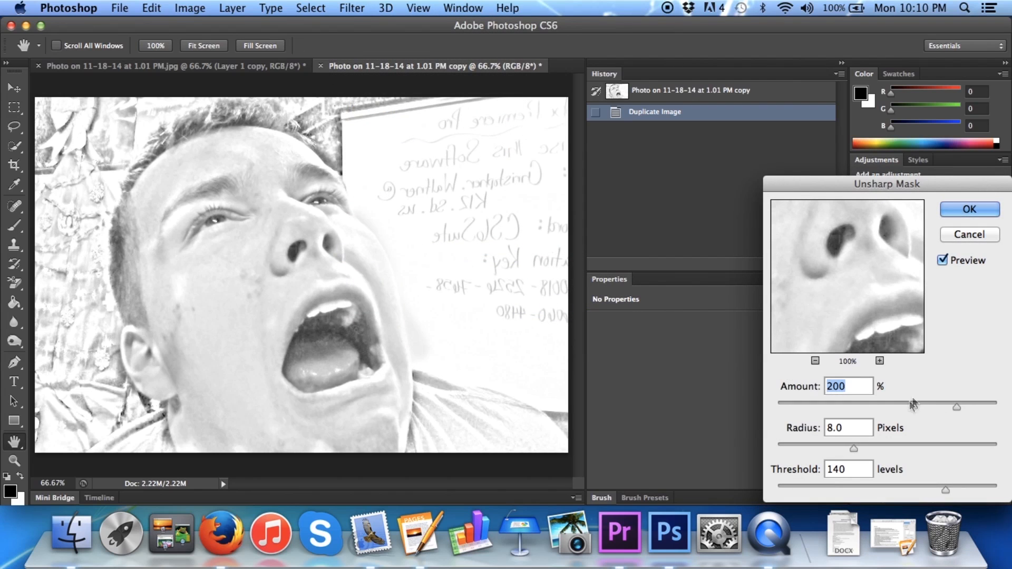
click(988, 213)
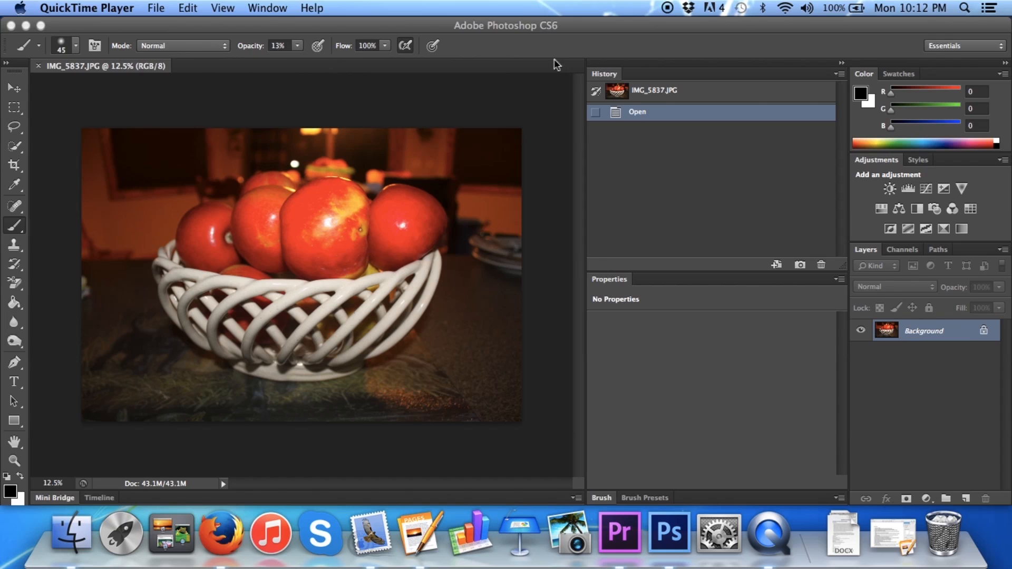
Copy the Background of the fruit basket photo IMG_5837.JPG onto a new layer named Layer 1
click(525, 42)
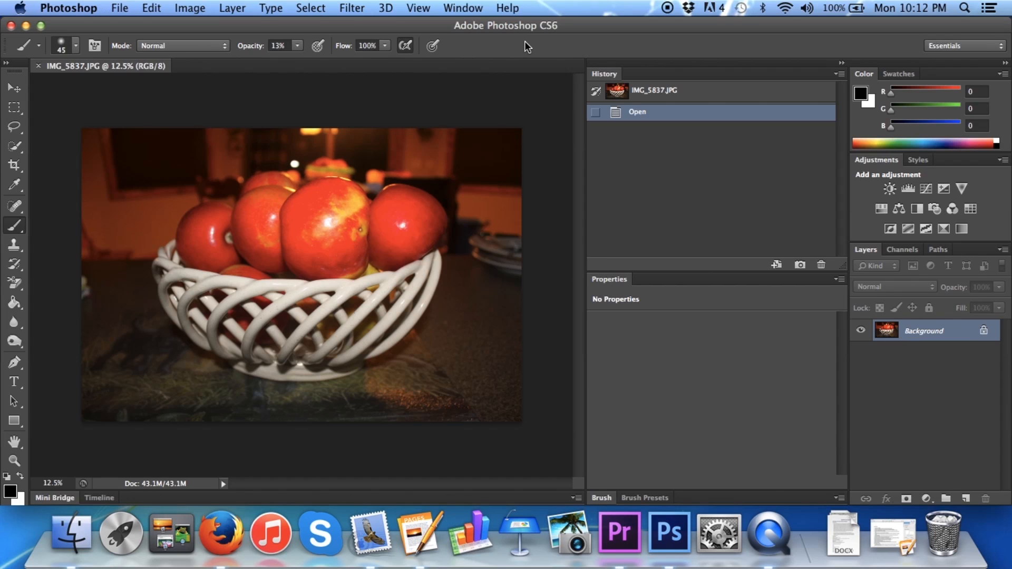
key(super+shift+n)
key(Return)
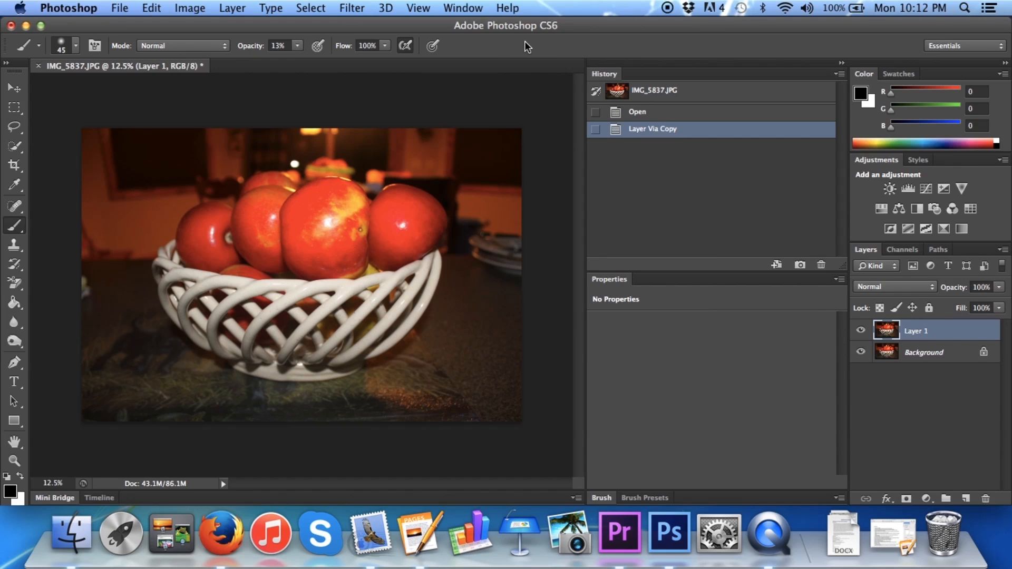
Apply the Photocopy sketch filter to Layer 1 with detail 24 and darkness 10
click(354, 8)
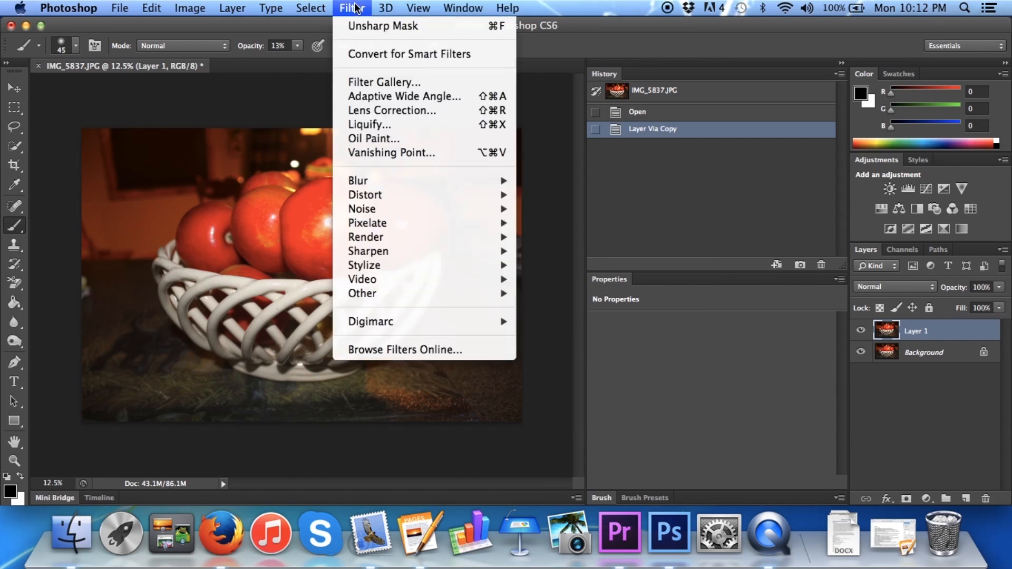
click(380, 82)
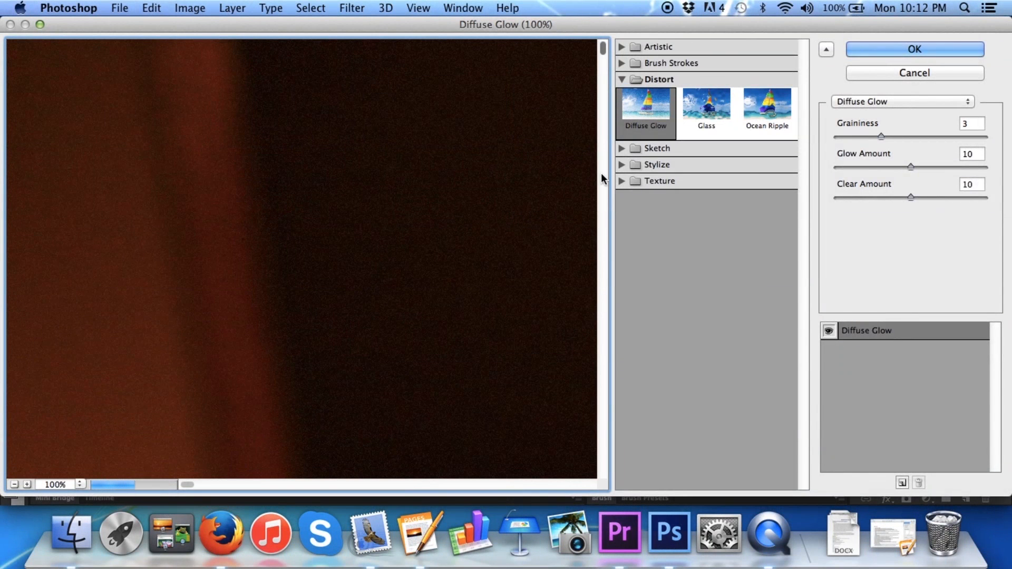
click(651, 150)
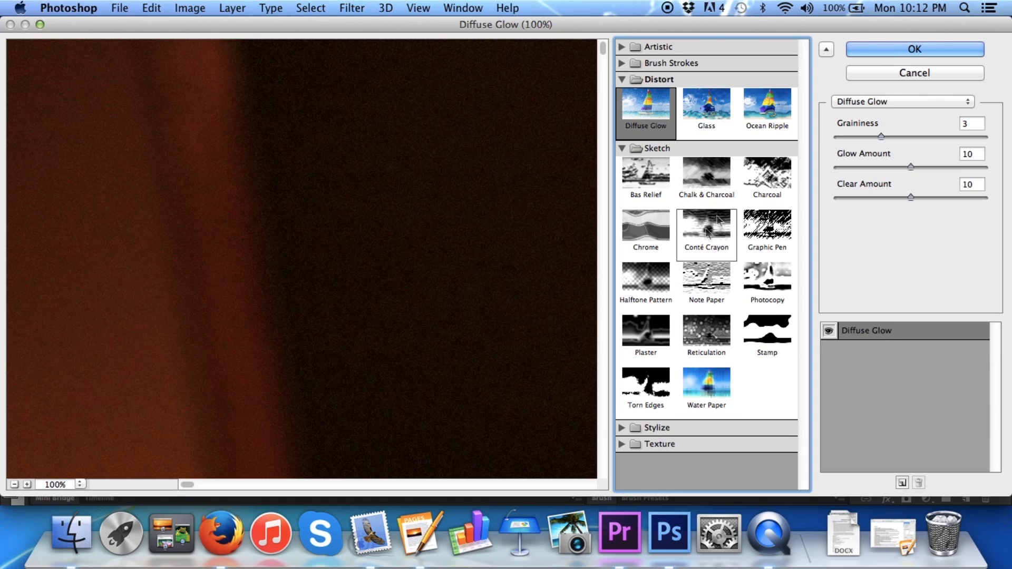
click(775, 283)
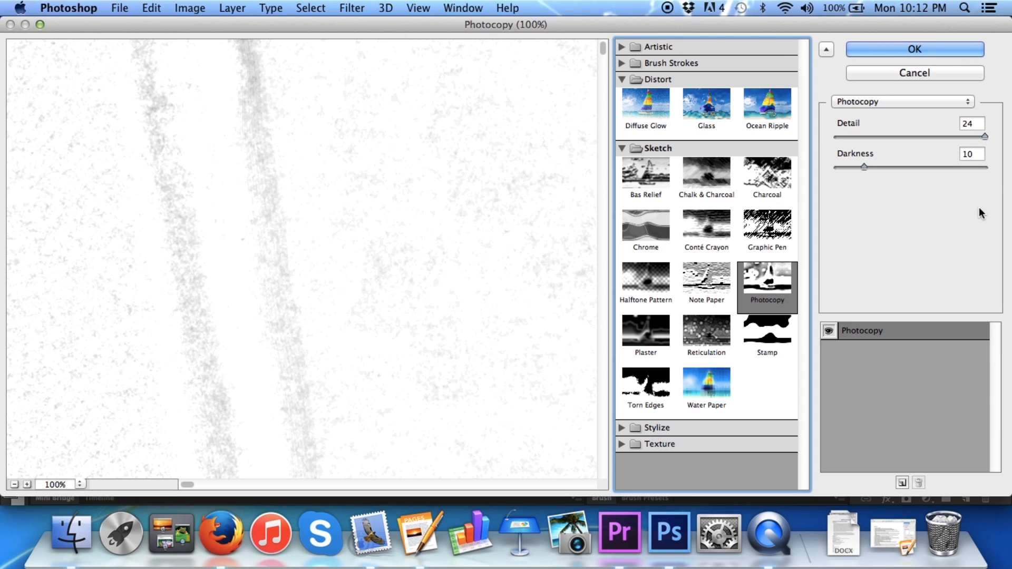
click(924, 50)
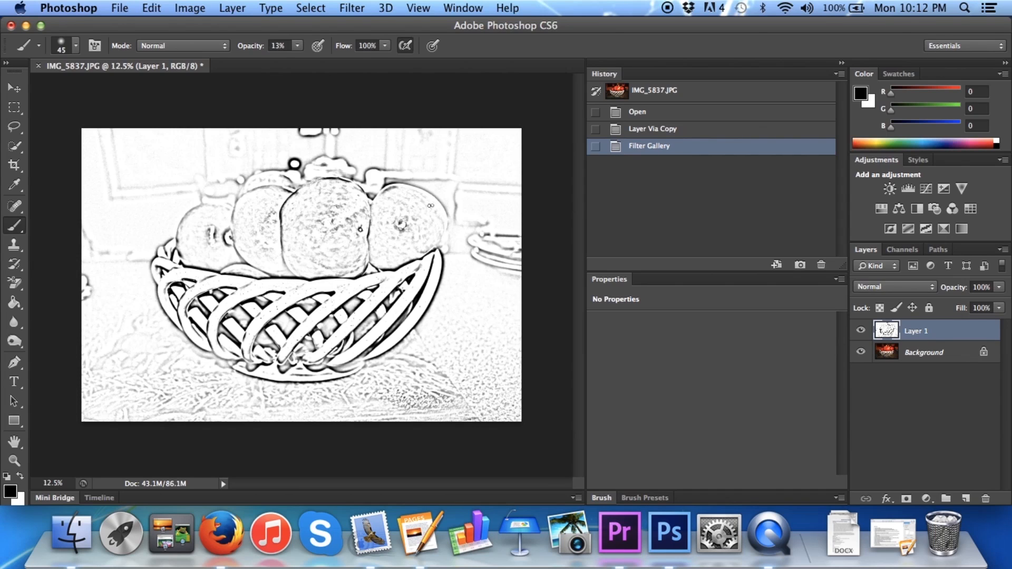
Apply Sharpen More four times to Layer 1 and set its blending mode to Overlay
click(346, 8)
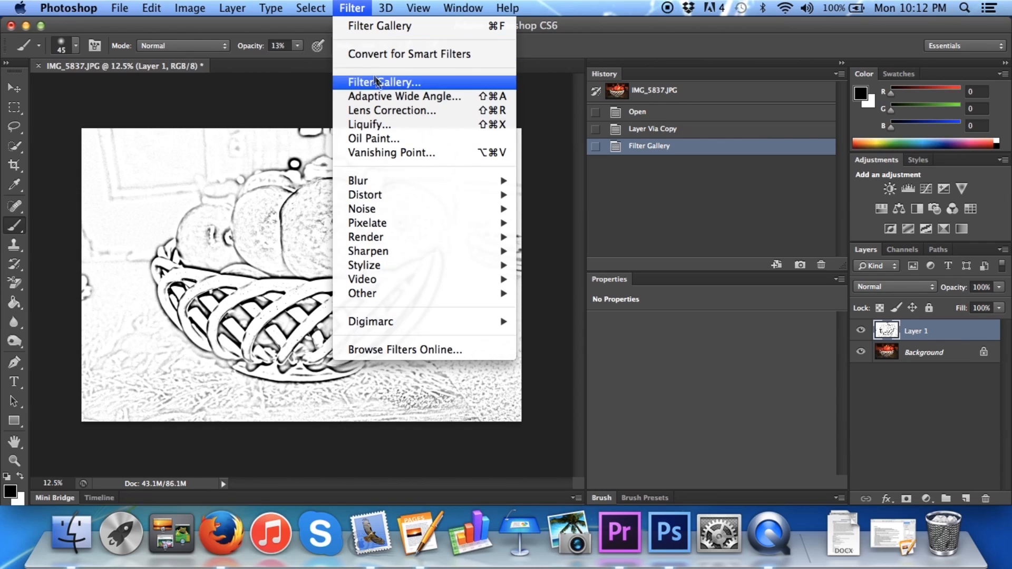
mouse_move(398, 250)
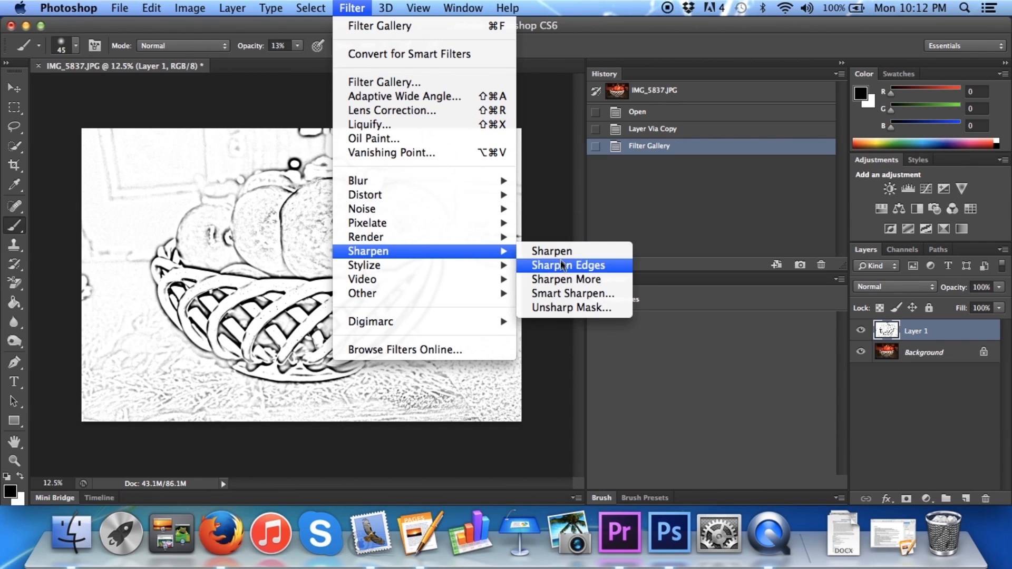
click(564, 279)
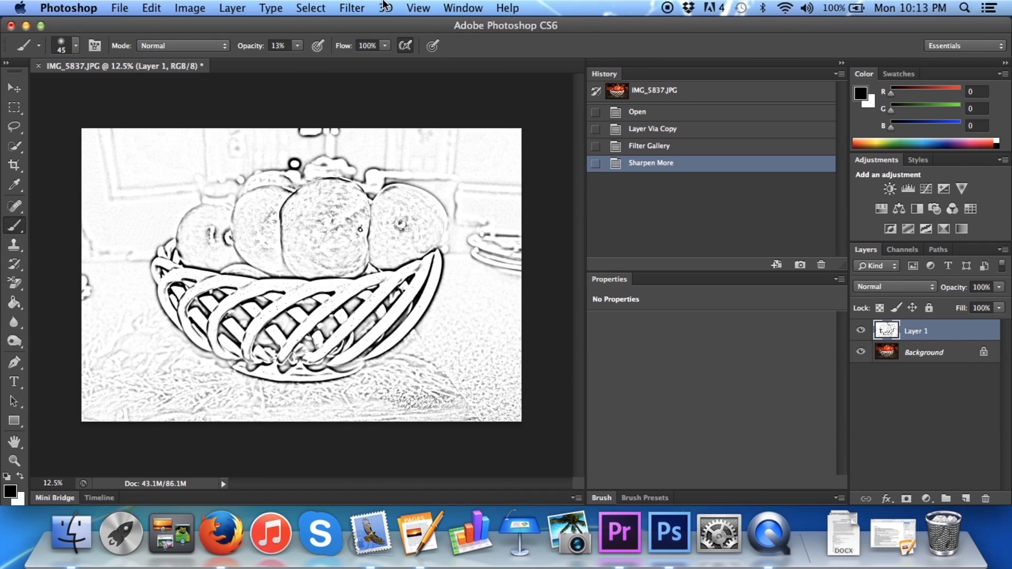
click(352, 7)
mouse_move(448, 208)
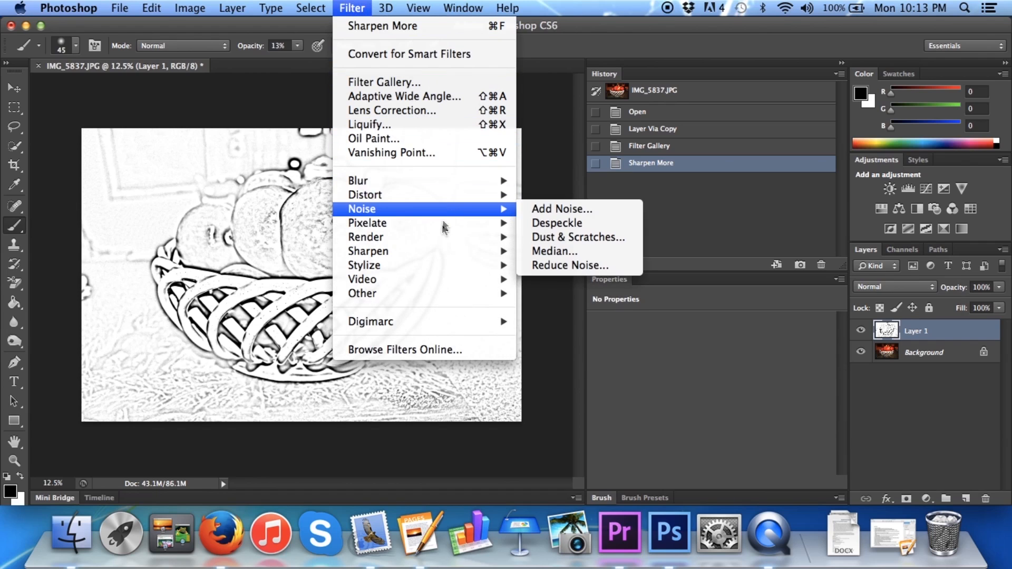
mouse_move(442, 252)
click(568, 283)
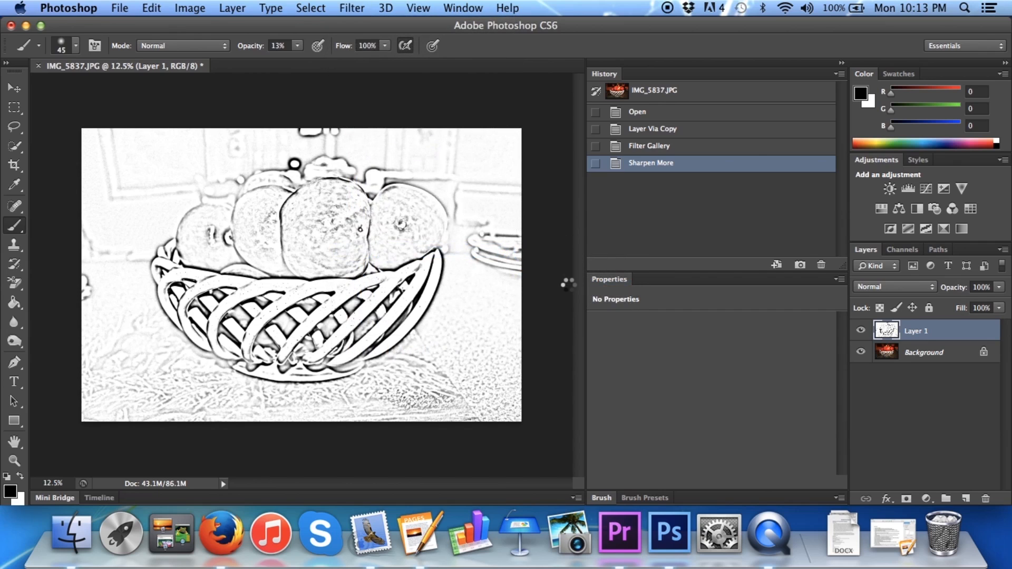
click(352, 7)
mouse_move(410, 195)
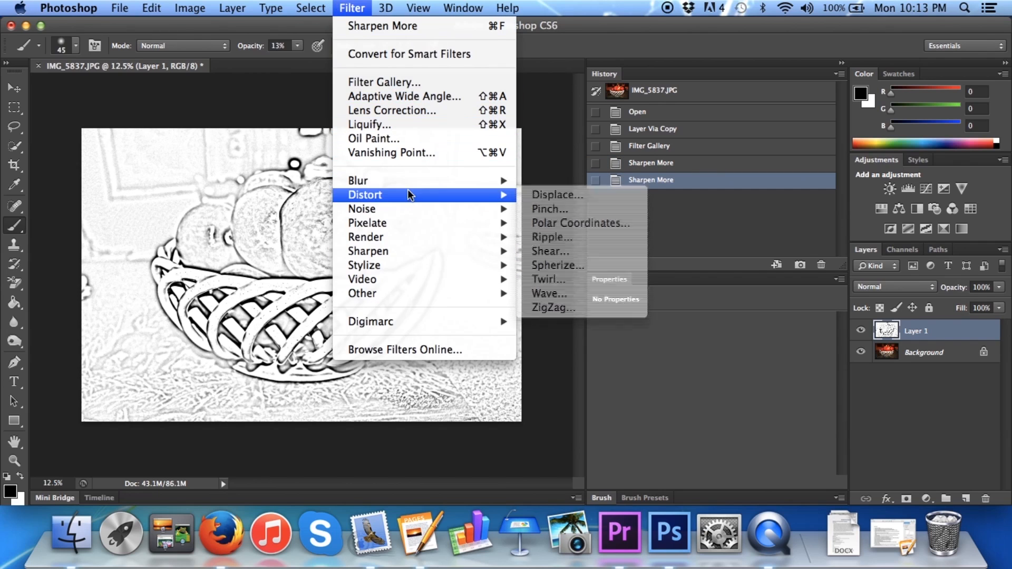
mouse_move(417, 252)
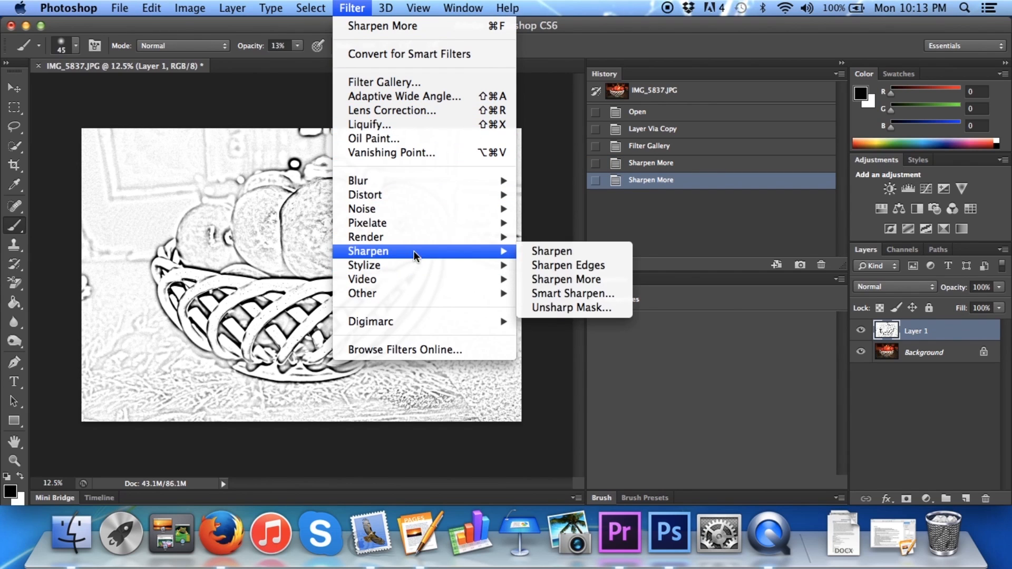
click(571, 285)
click(357, 5)
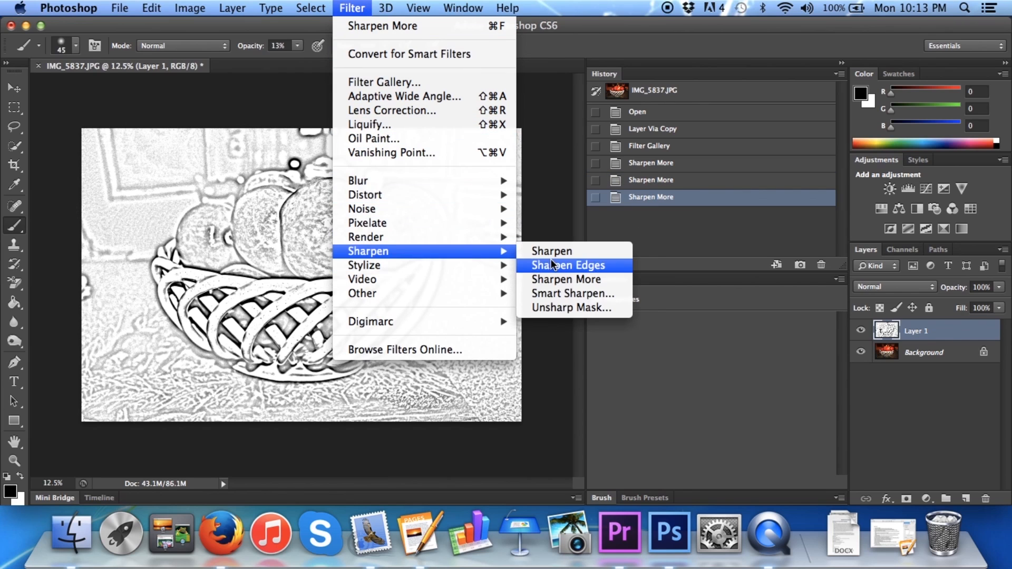
click(574, 279)
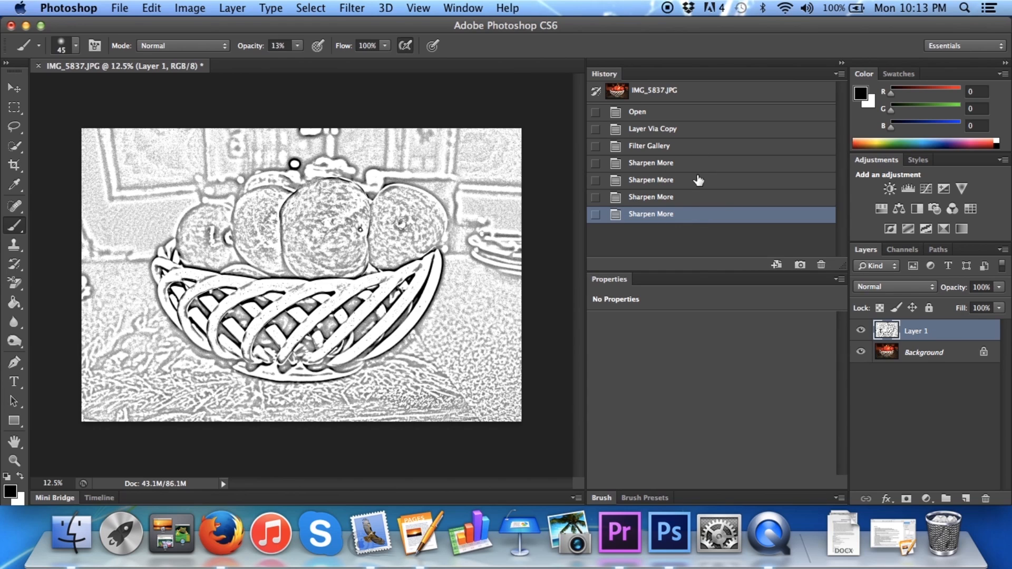
click(930, 288)
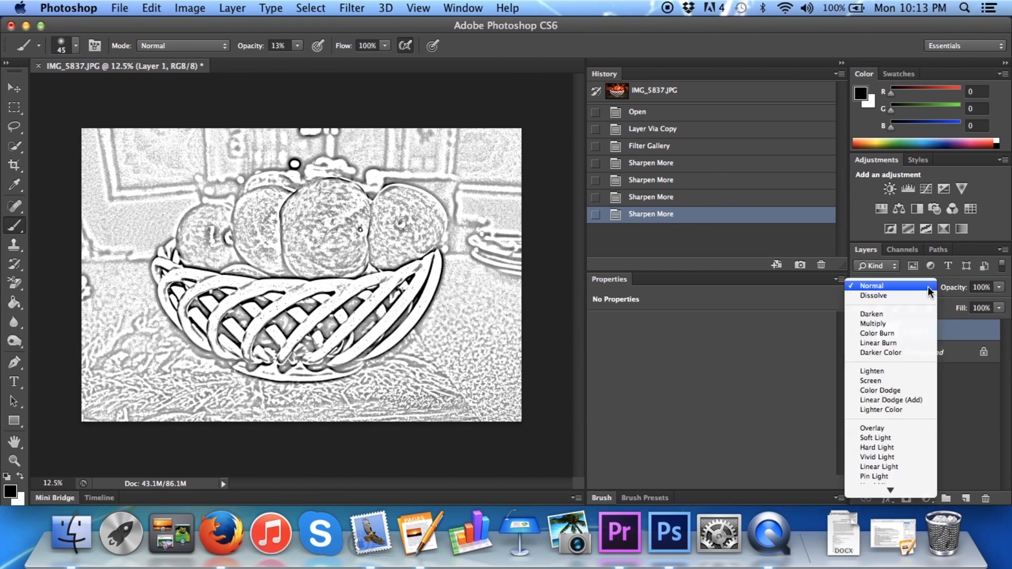
click(878, 428)
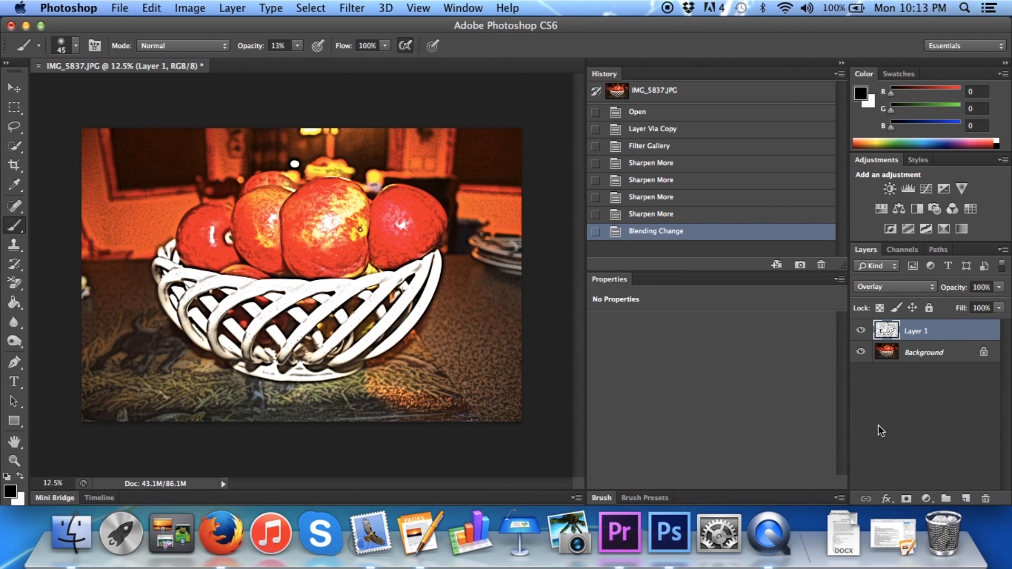
Raise the saturation of the Background layer to +100 with a Hue/Saturation adjustment
click(934, 354)
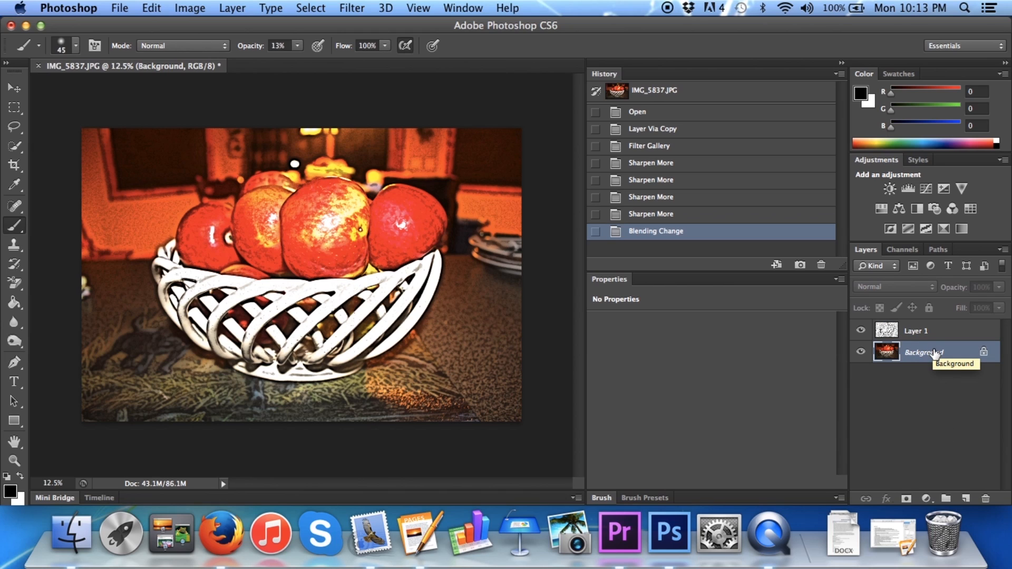
click(203, 8)
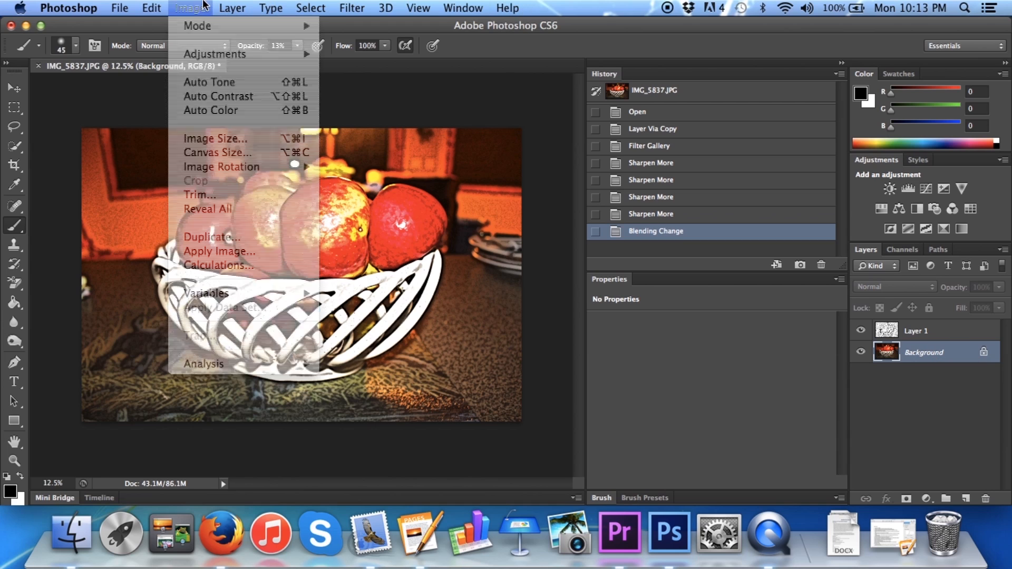
mouse_move(219, 56)
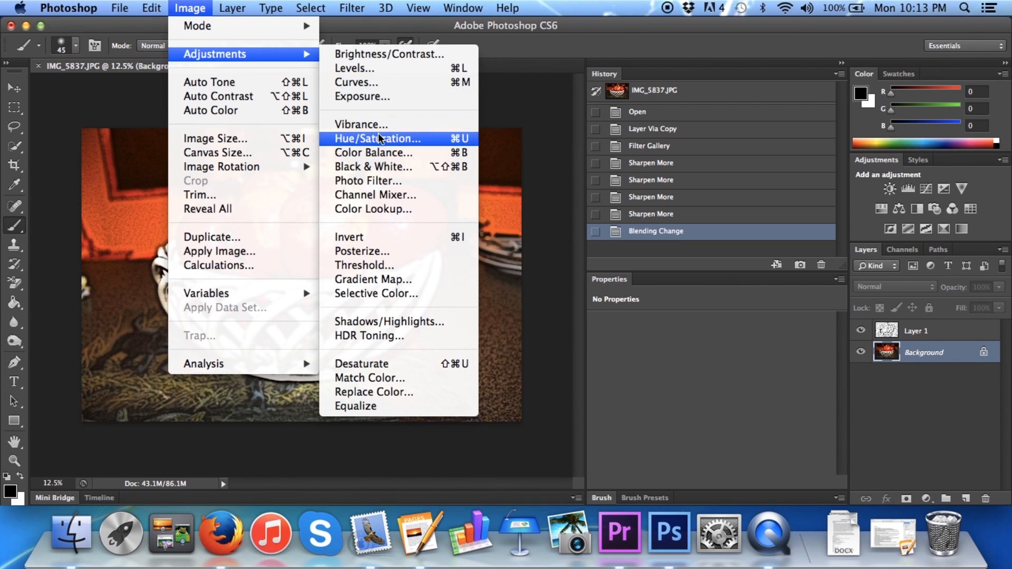
click(390, 138)
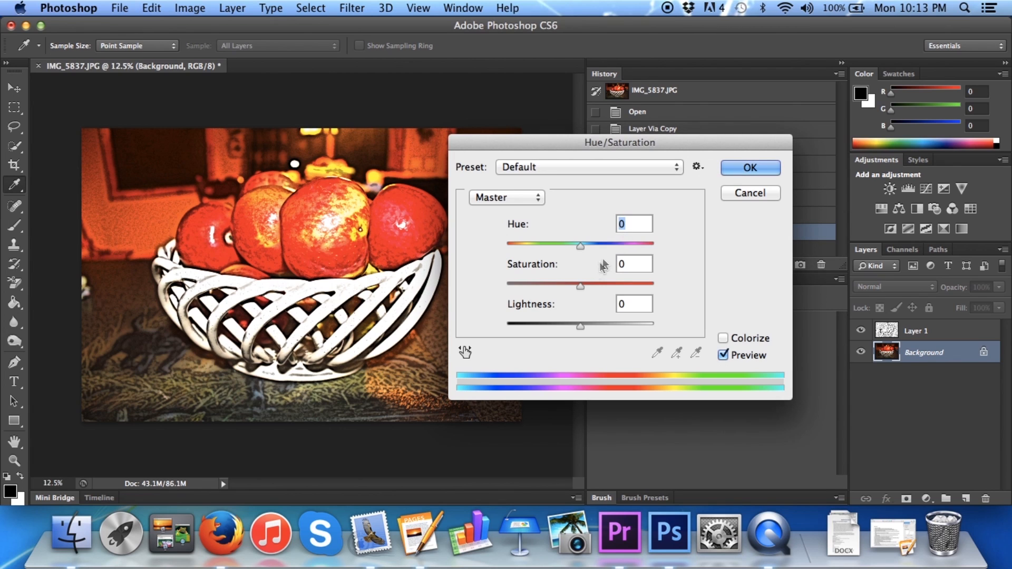
drag(579, 285, 655, 284)
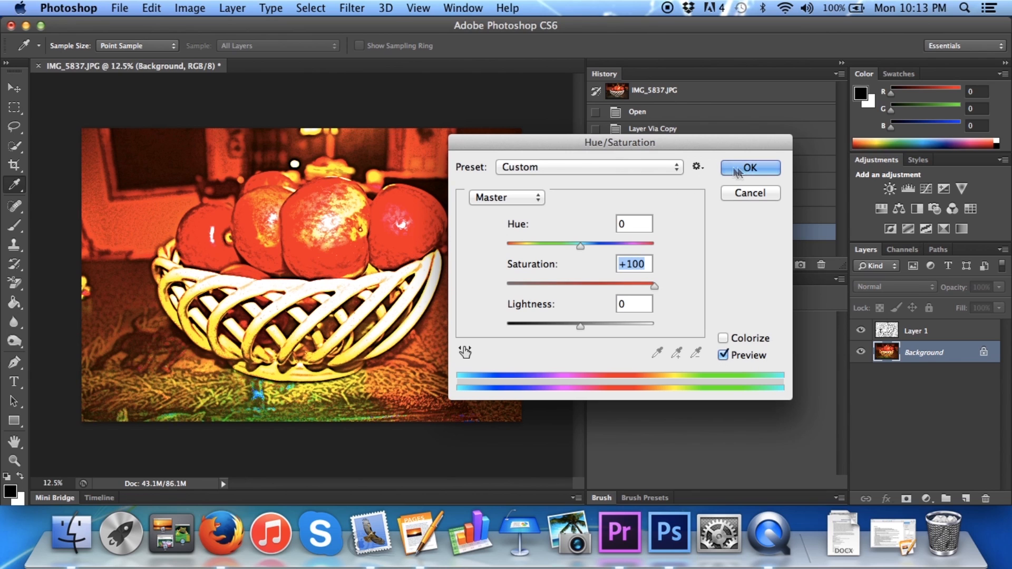
click(750, 168)
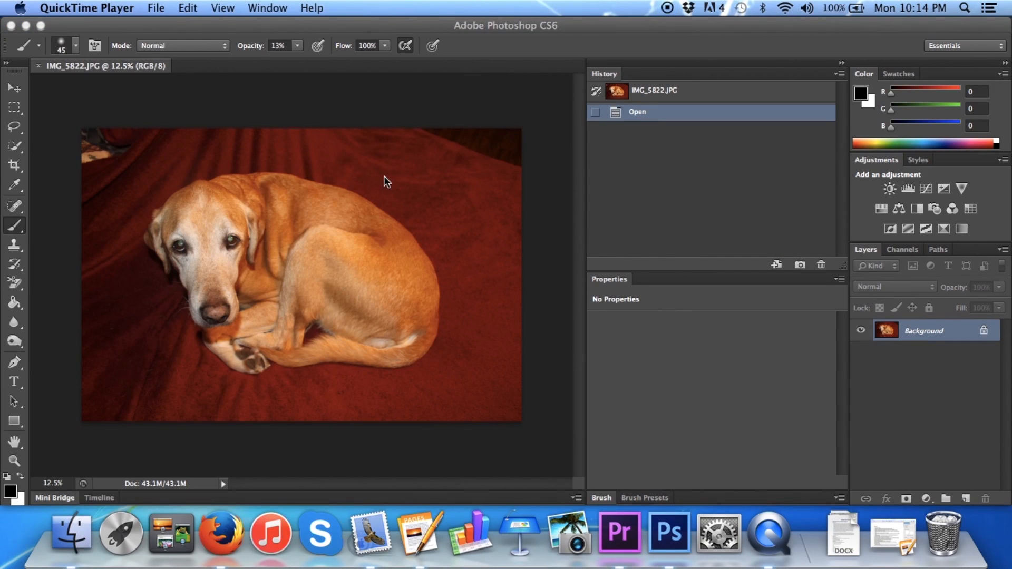
Copy the Background of the dog photo IMG_5822.JPG onto a new layer named Layer 1 and desaturate that copy
click(384, 176)
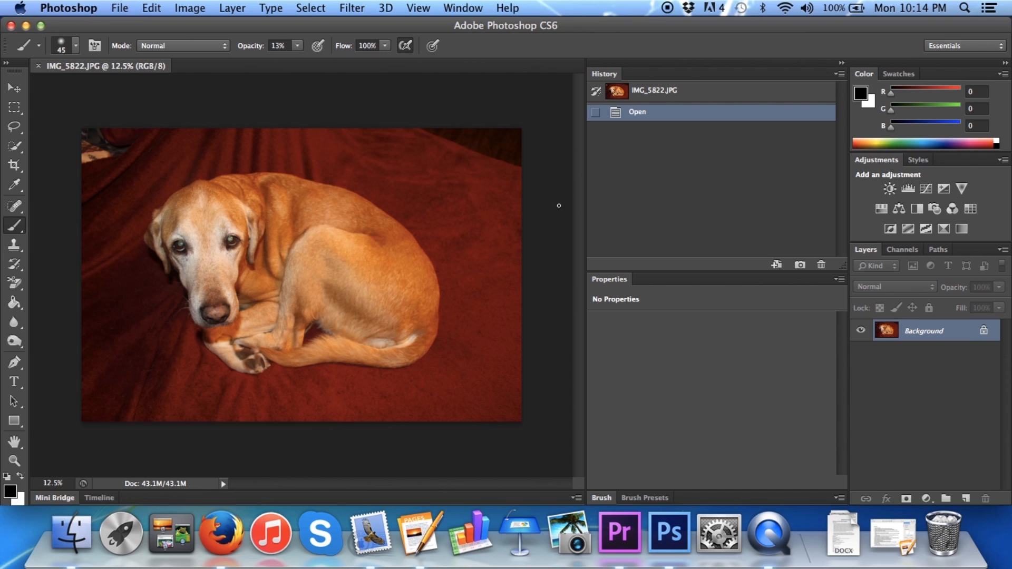
key(super+shift+n)
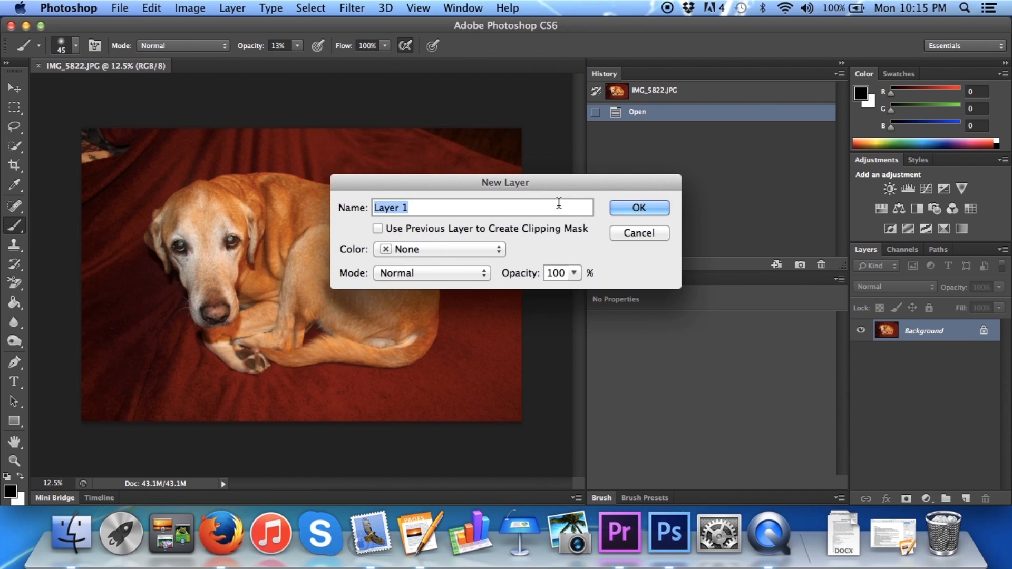
key(Return)
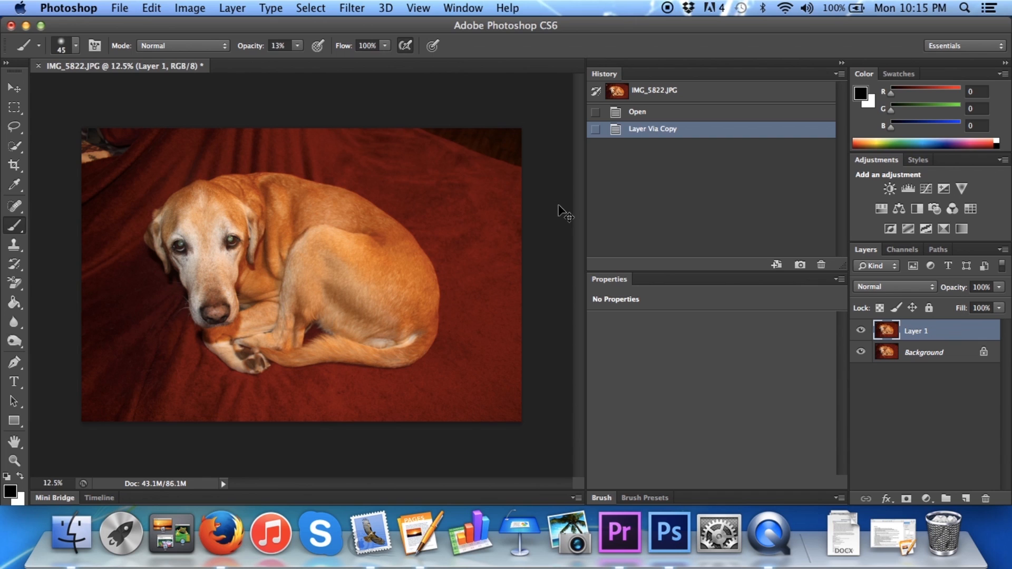
key(super+shift+u)
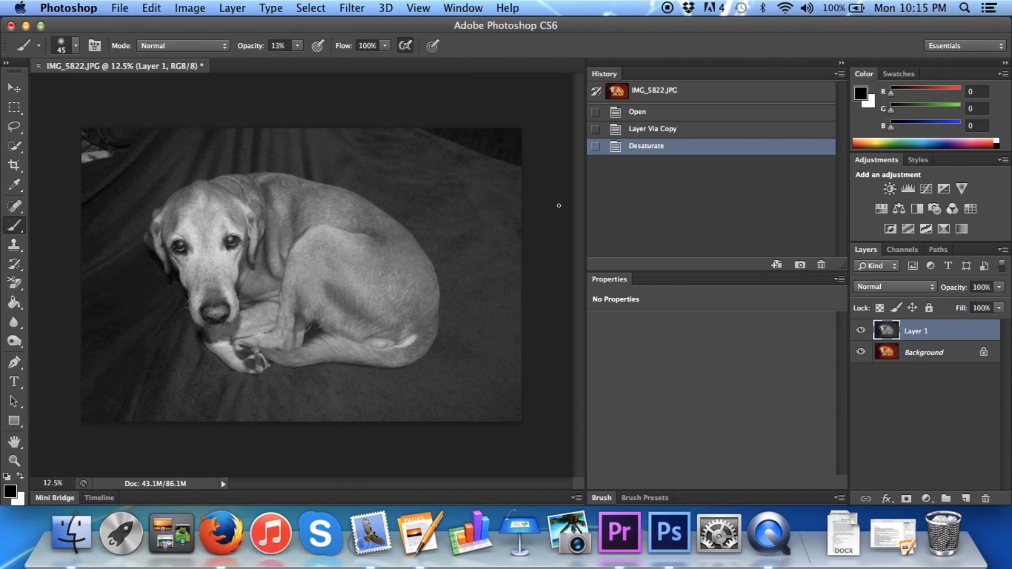
Apply Auto Tone to Layer 1 of the dog photo and enter Quick Mask mode
key(shift+super+l)
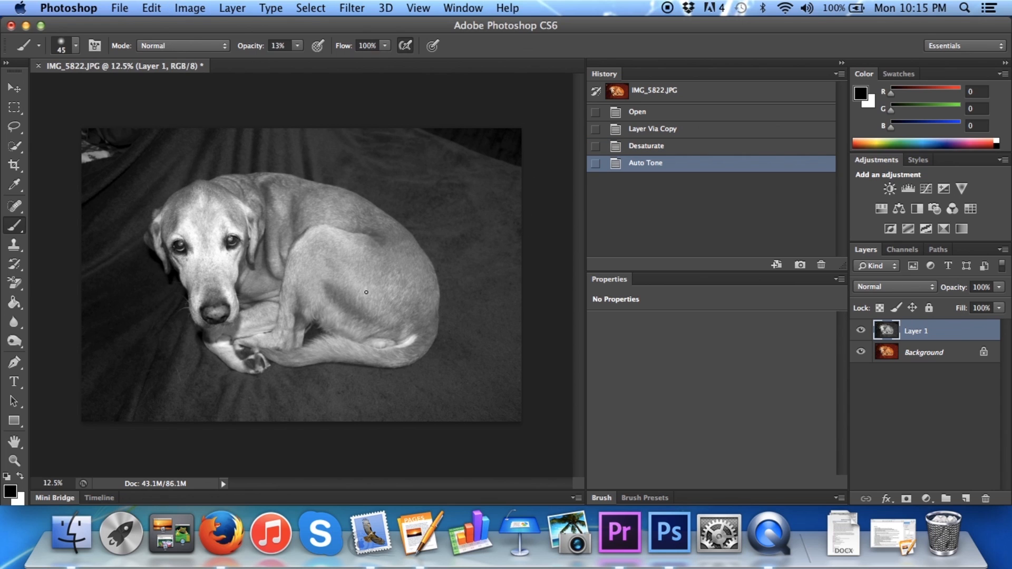
click(323, 7)
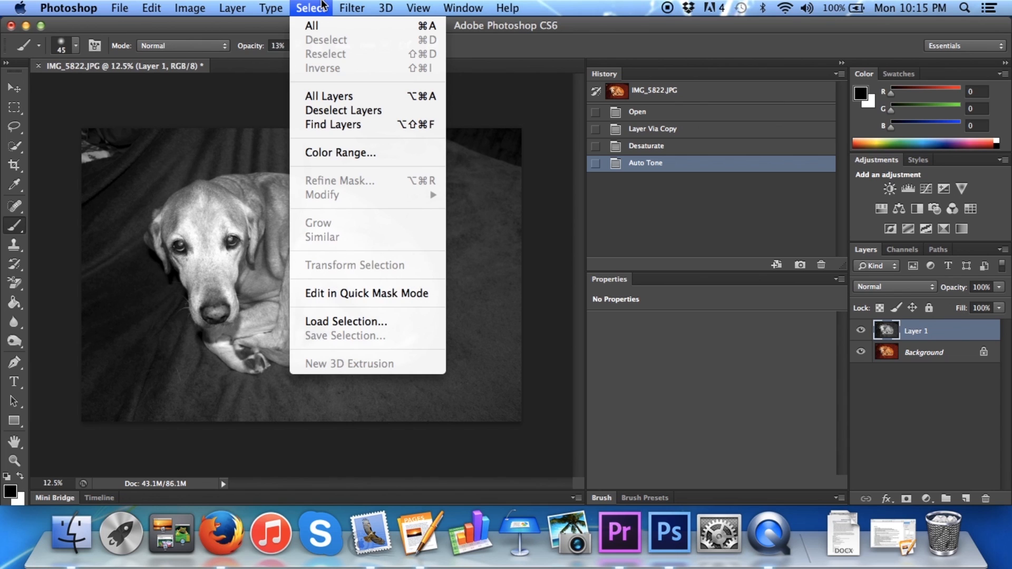
click(352, 293)
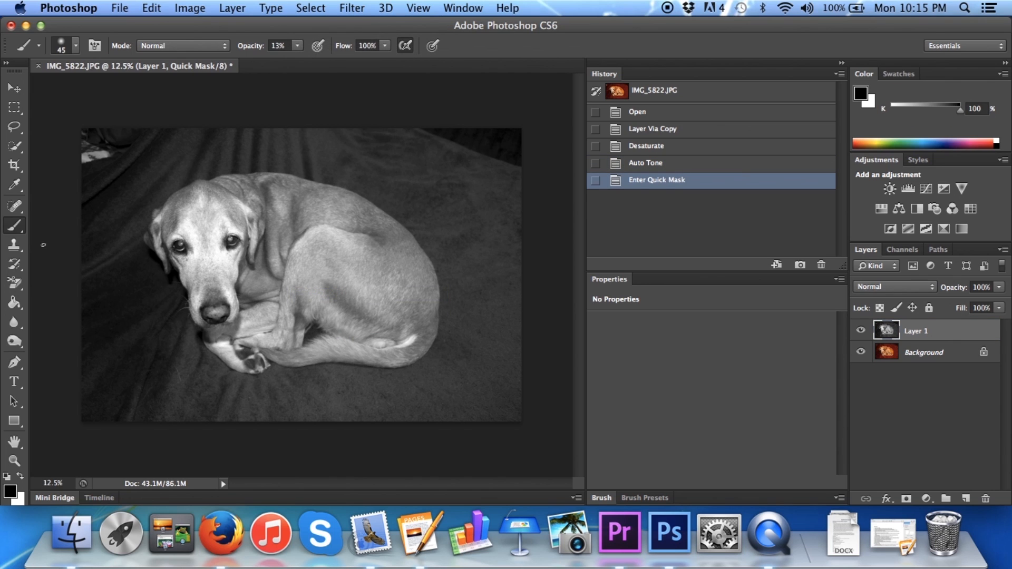
Trace a closed outline around the dog with a 5 px Pencil at 100% hardness and fill its inside using the Paint Bucket
drag(18, 228, 28, 230)
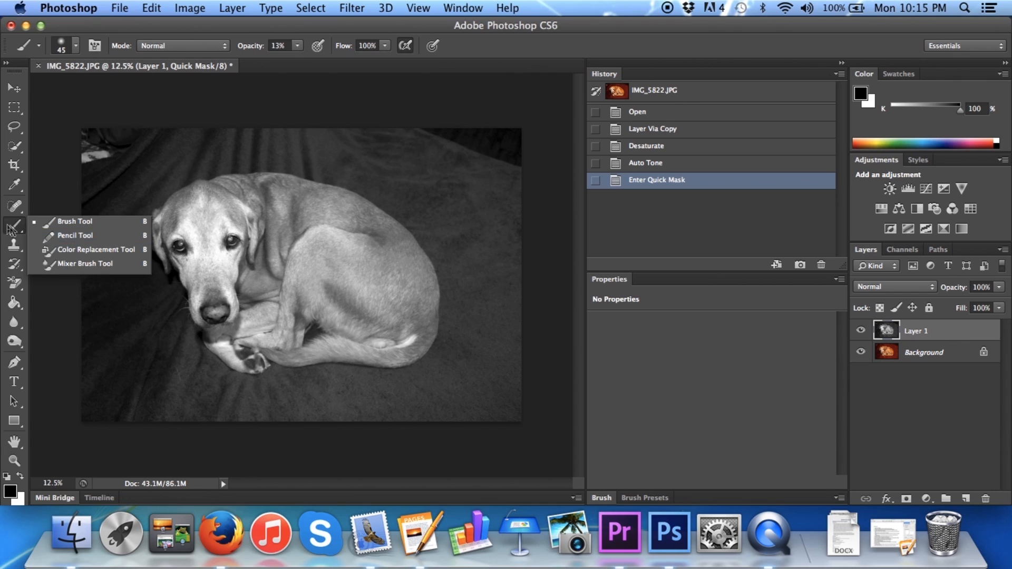
click(56, 235)
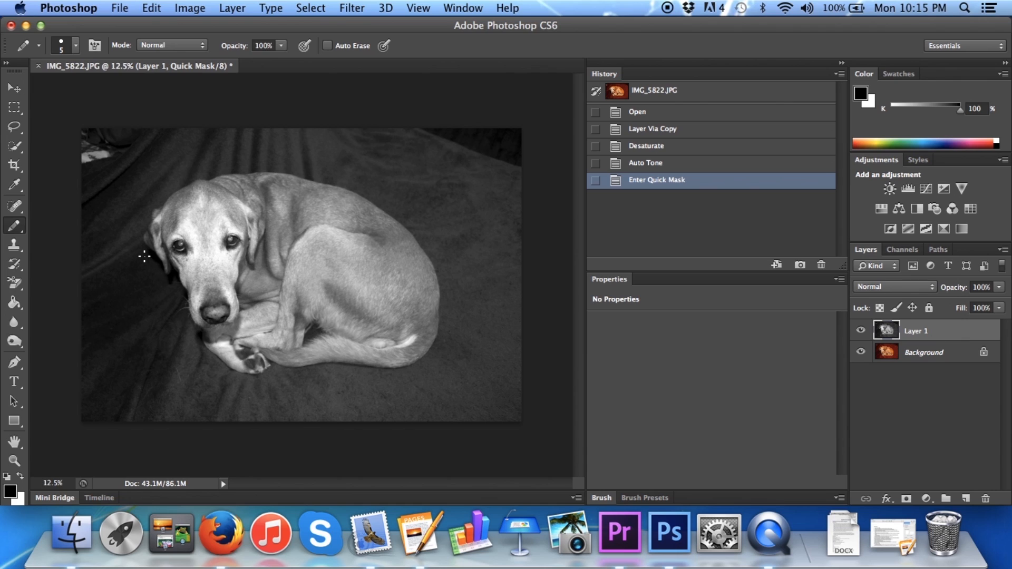
click(77, 45)
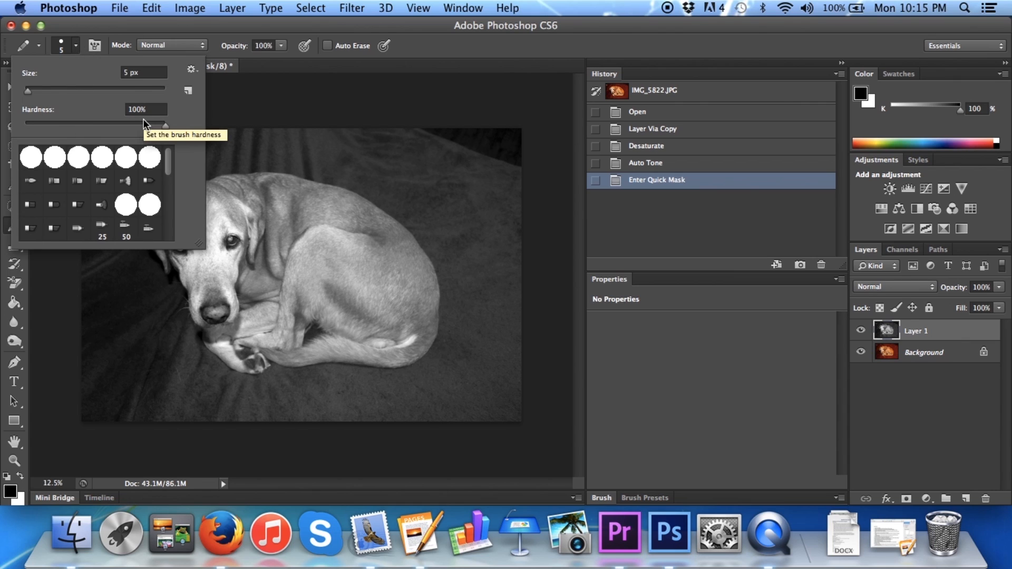
click(77, 46)
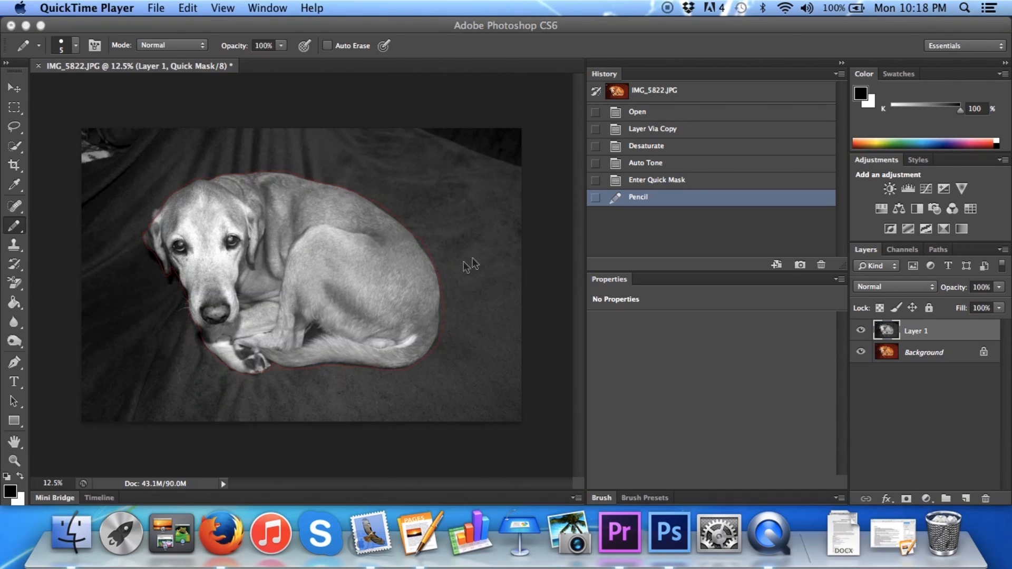
click(484, 252)
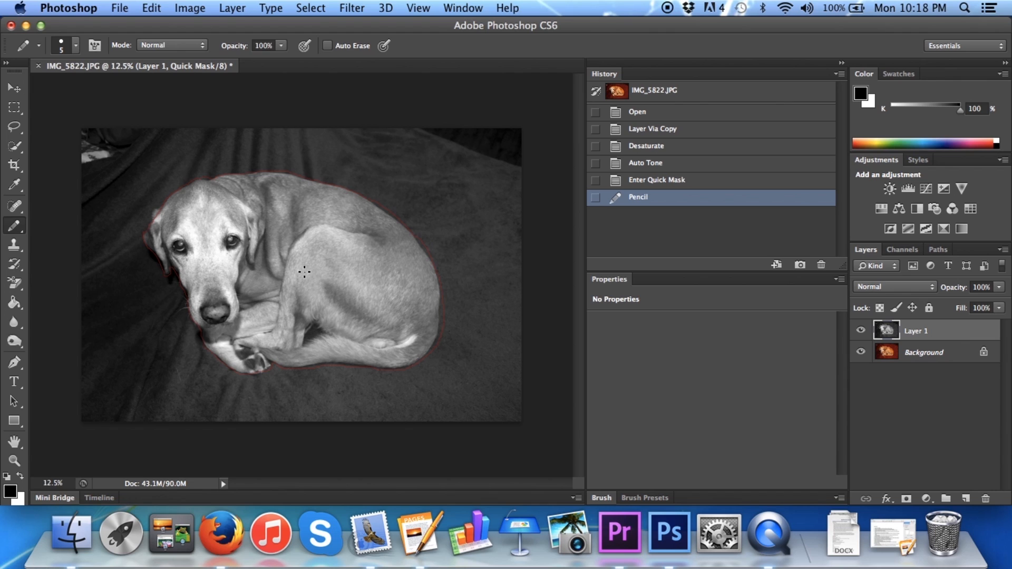
click(16, 305)
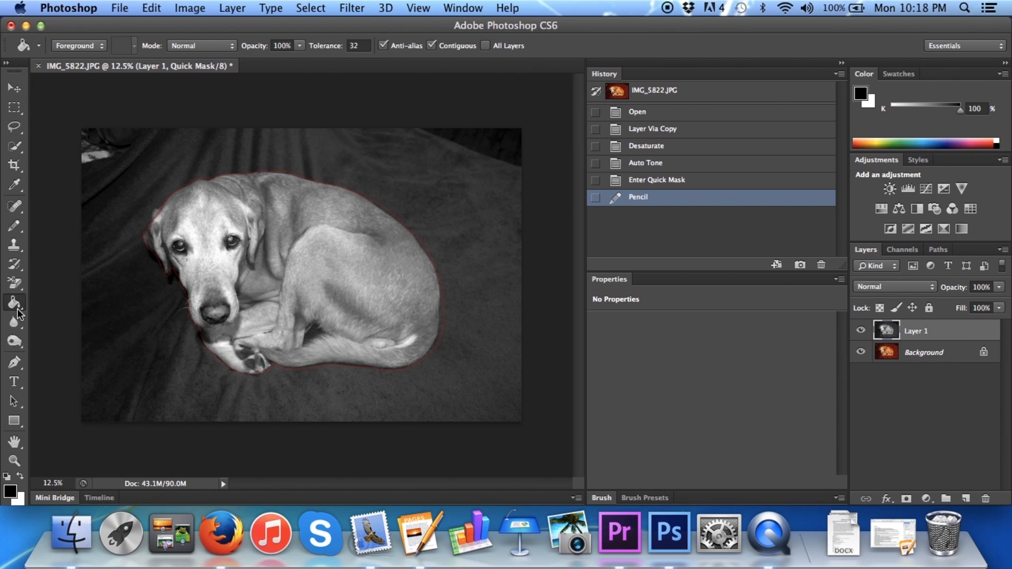
click(285, 260)
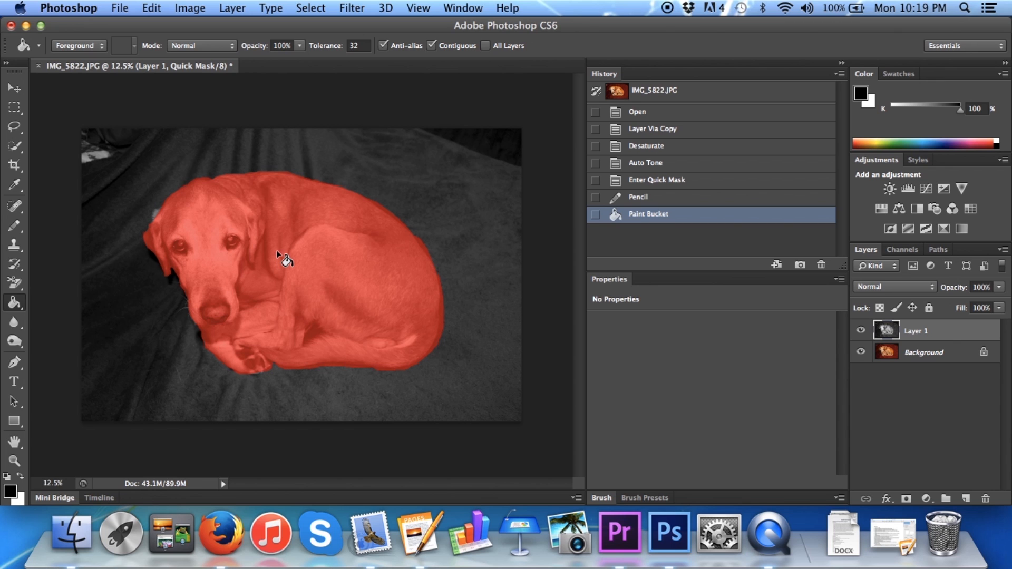
Exit Quick Mask mode and fill the selected area around the dog with white, ending without a selection
key(q)
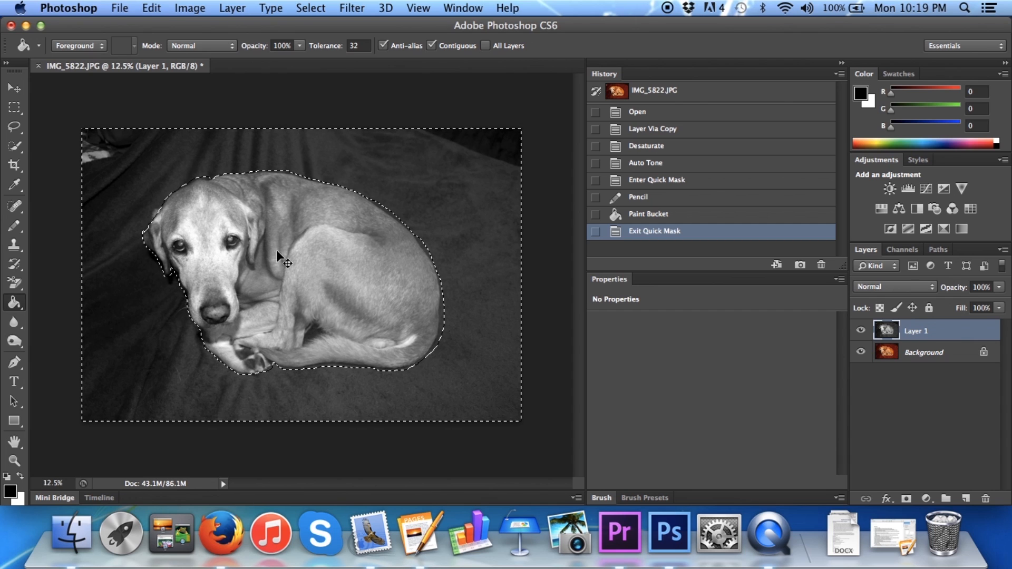
key(super+BackSpace)
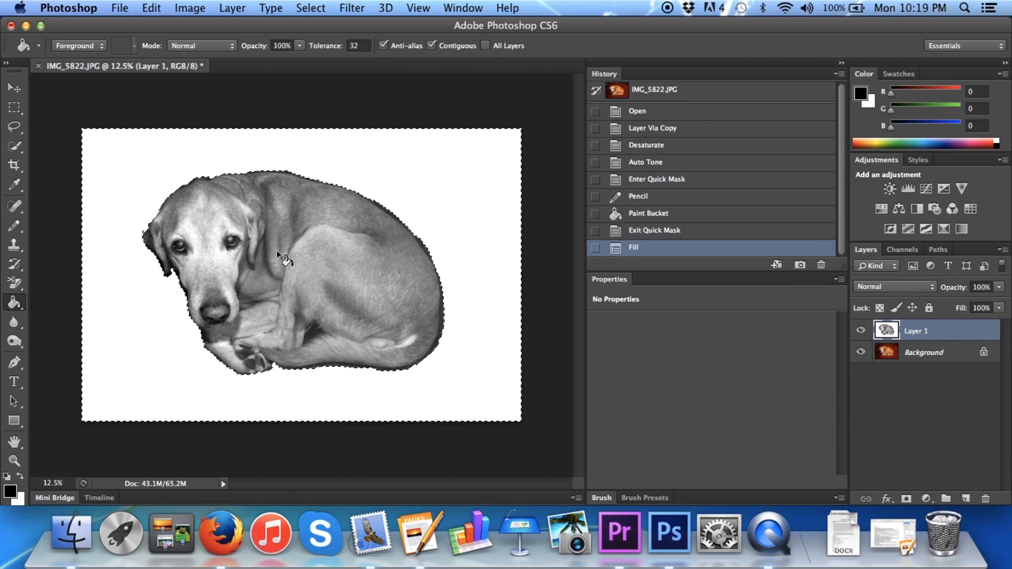
key(super+d)
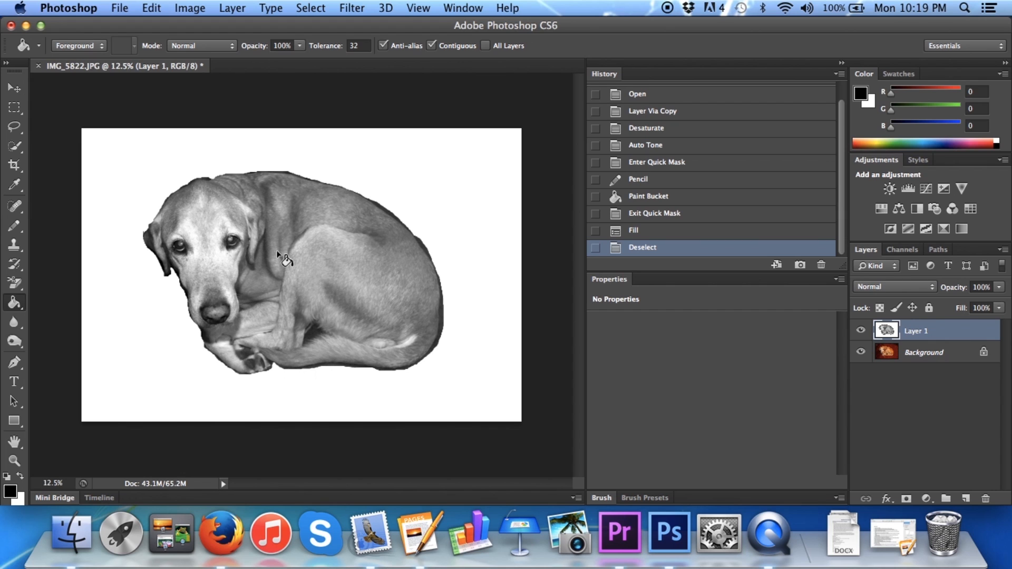
Posterize Layer 1 to 2 levels
click(190, 8)
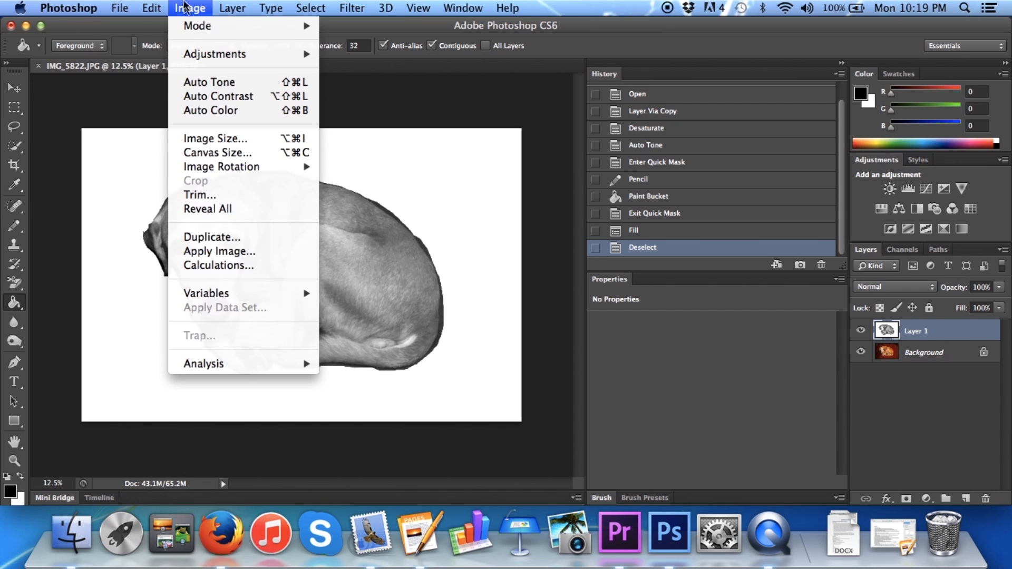
mouse_move(221, 56)
click(390, 252)
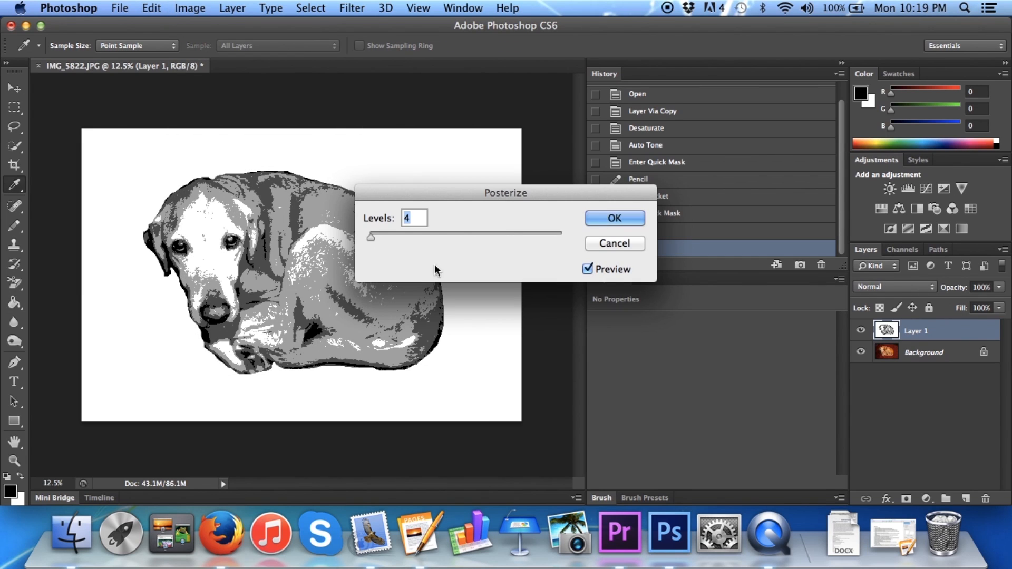
text(2)
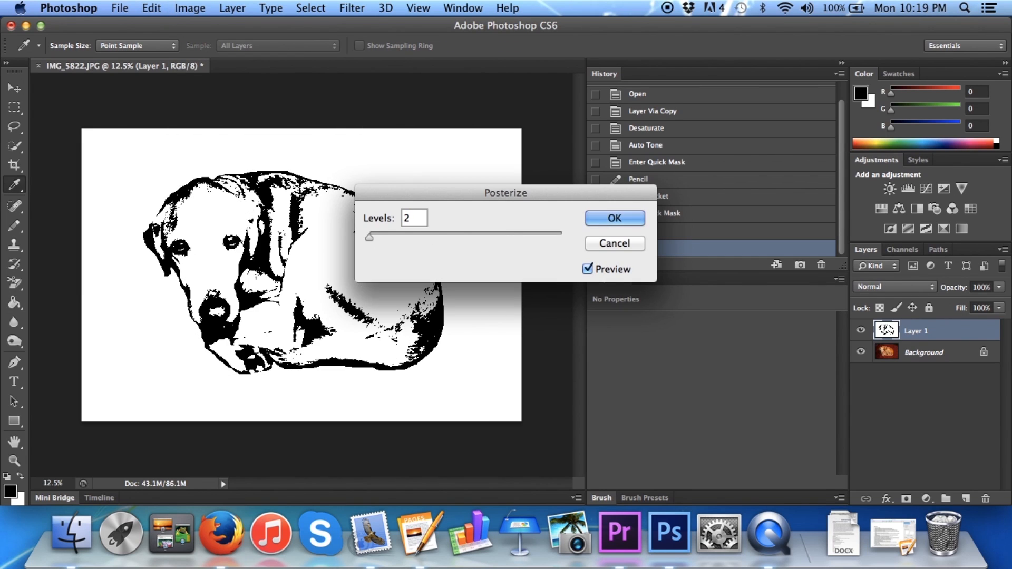
click(625, 213)
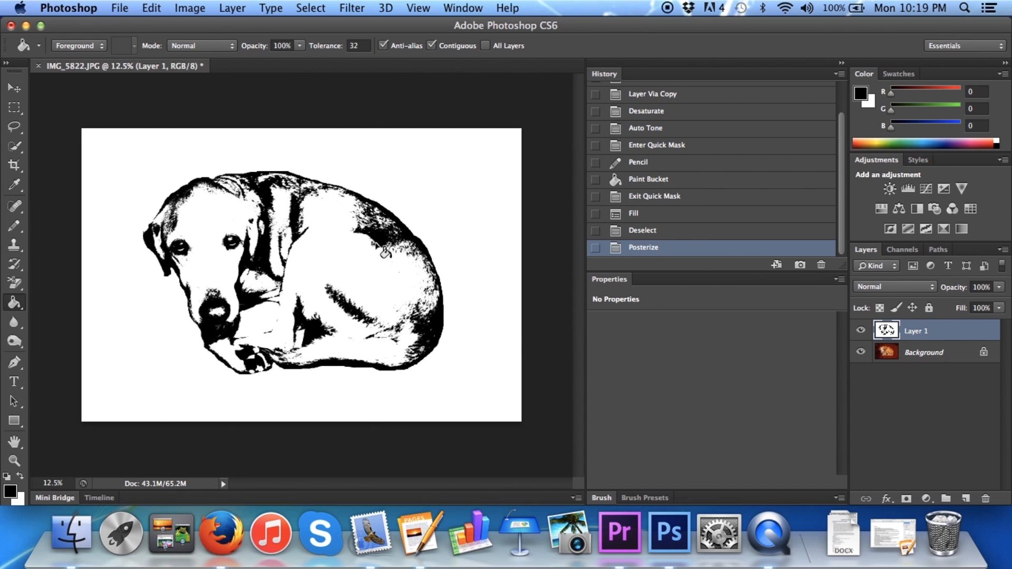
Smooth the posterized edges of Layer 1 with a Median noise filter at a radius of 7 pixels
click(356, 8)
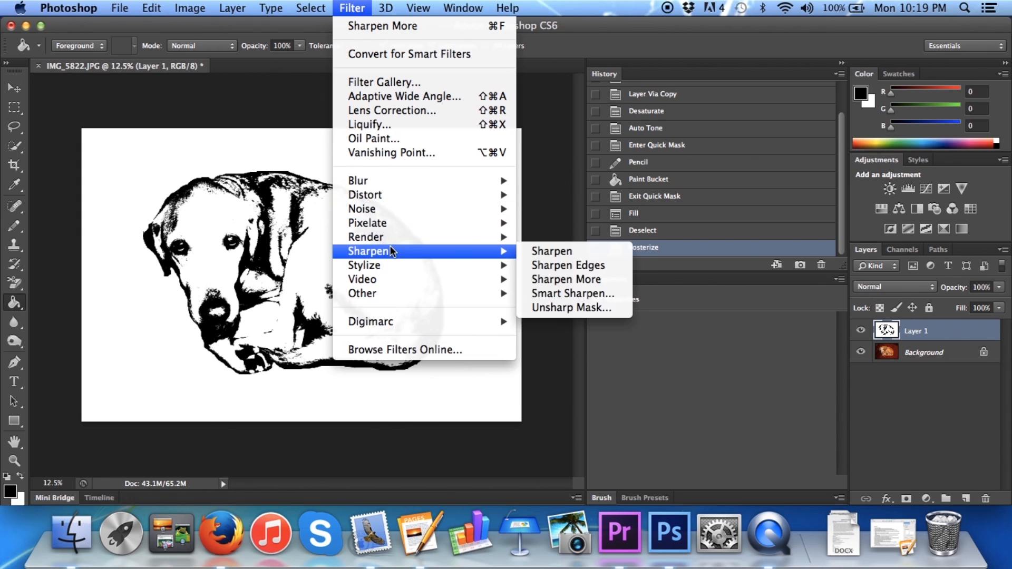
mouse_move(392, 209)
click(569, 254)
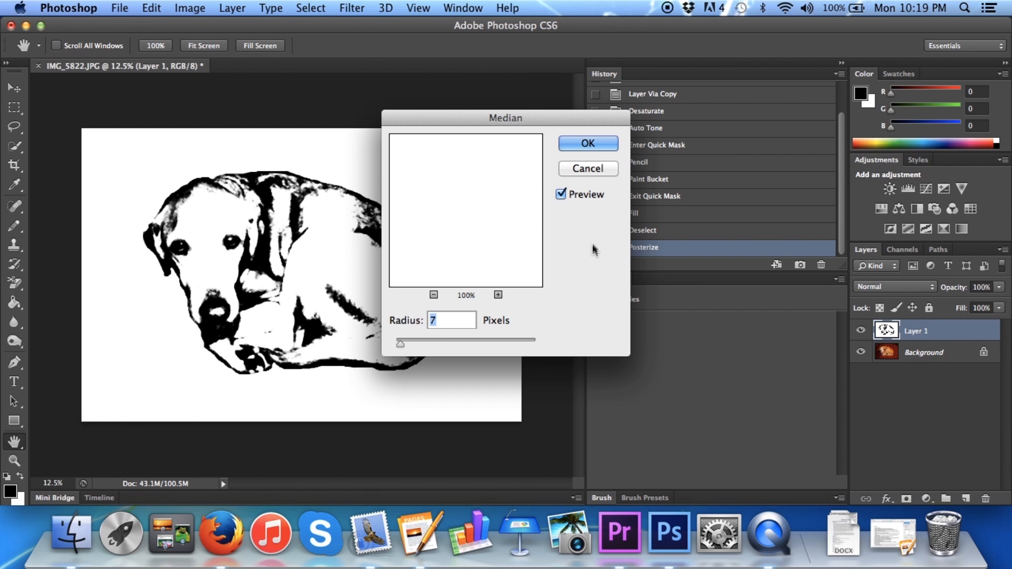
click(588, 144)
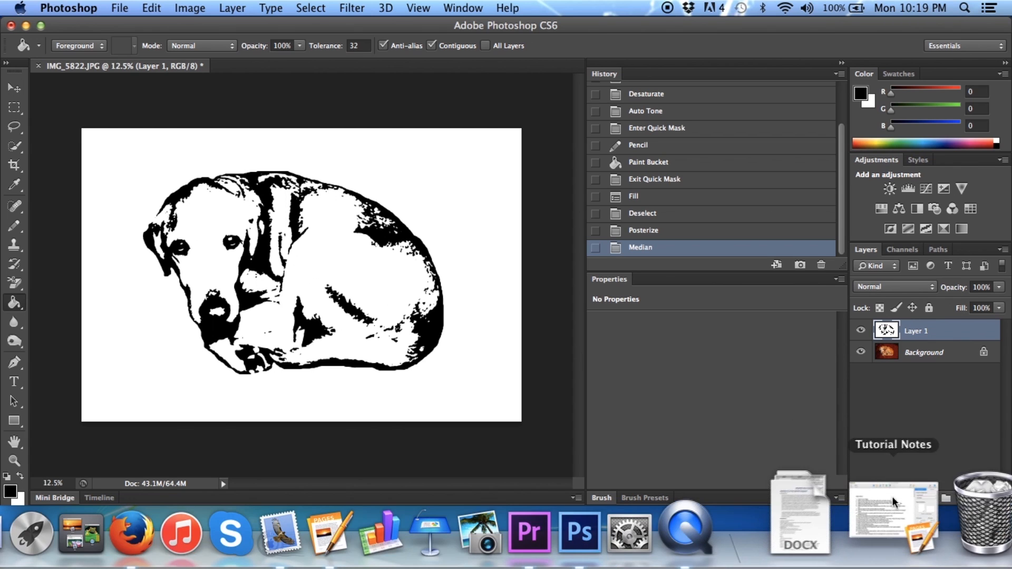
Add a black Stroke layer style to Layer 1 with position Inside and a size of 175 px
click(886, 498)
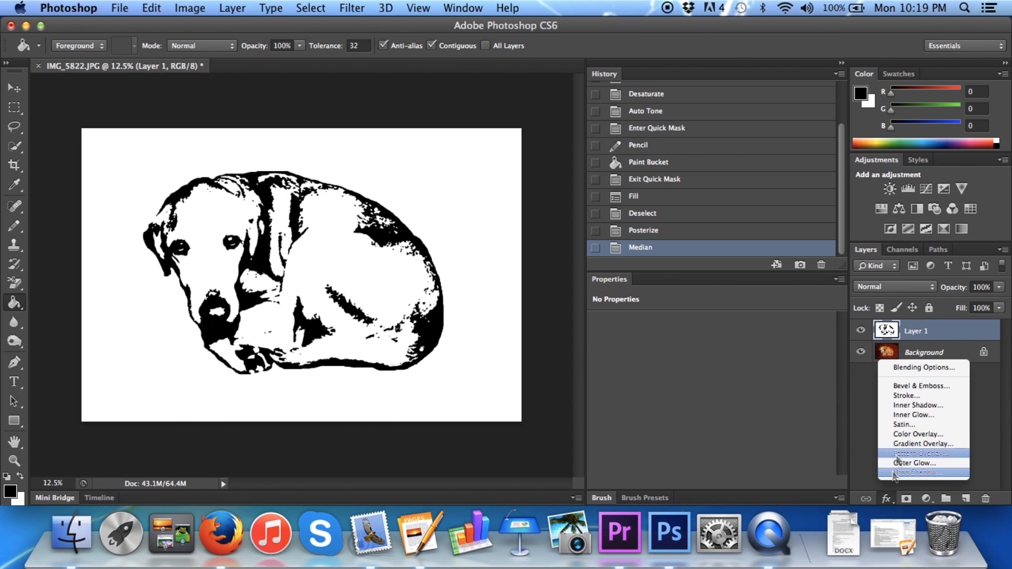
click(906, 394)
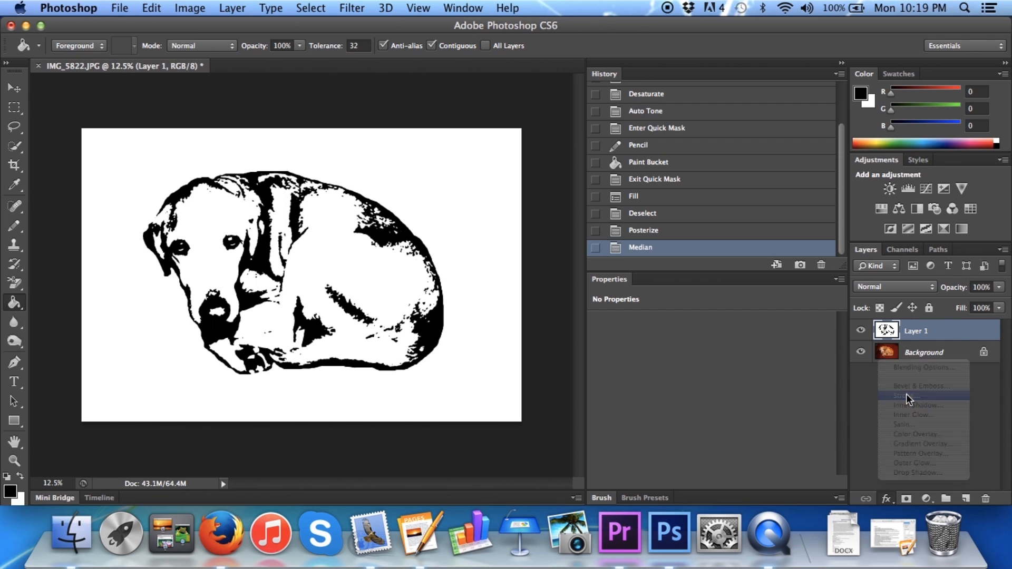
click(652, 135)
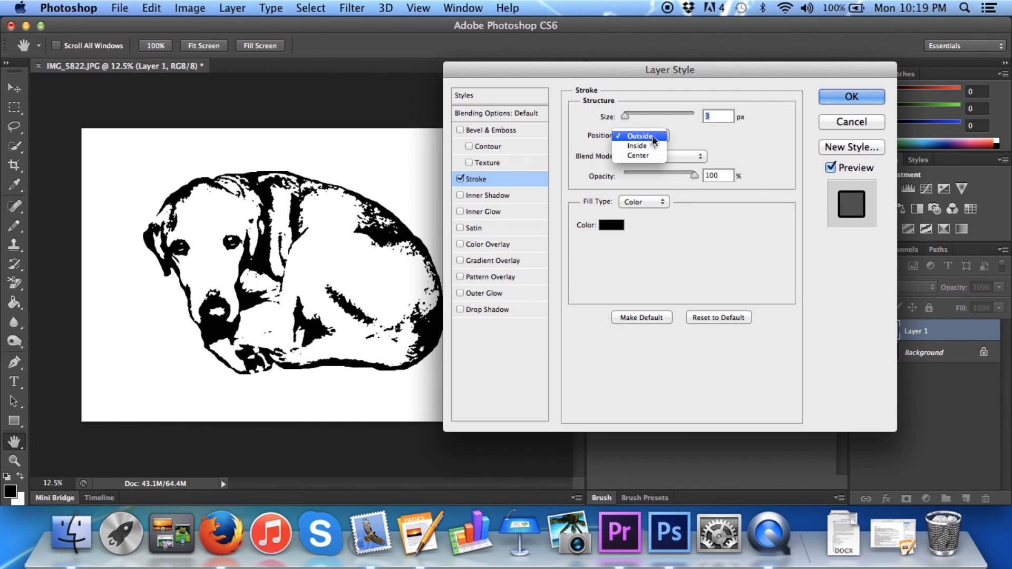
click(647, 141)
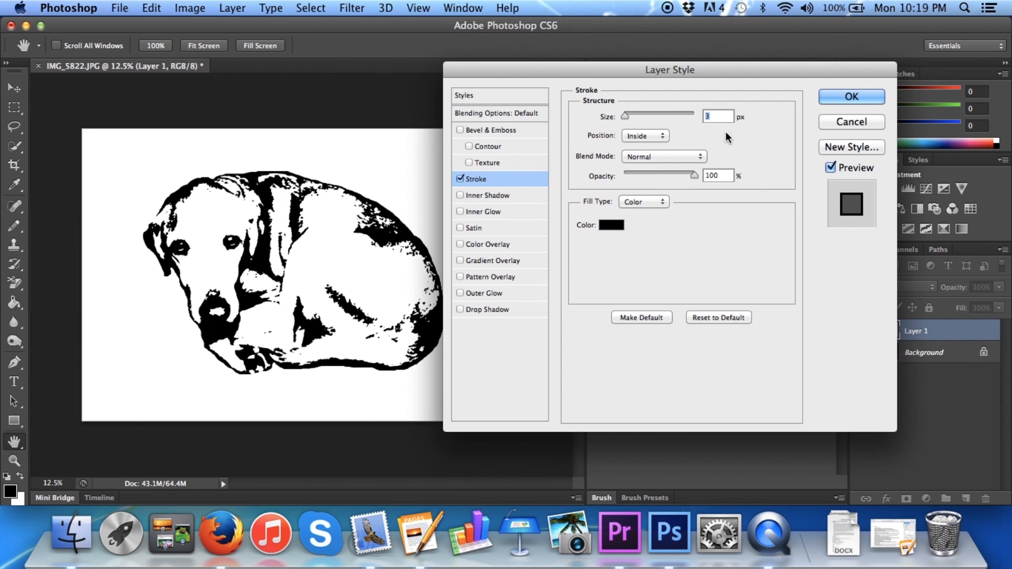
text(175)
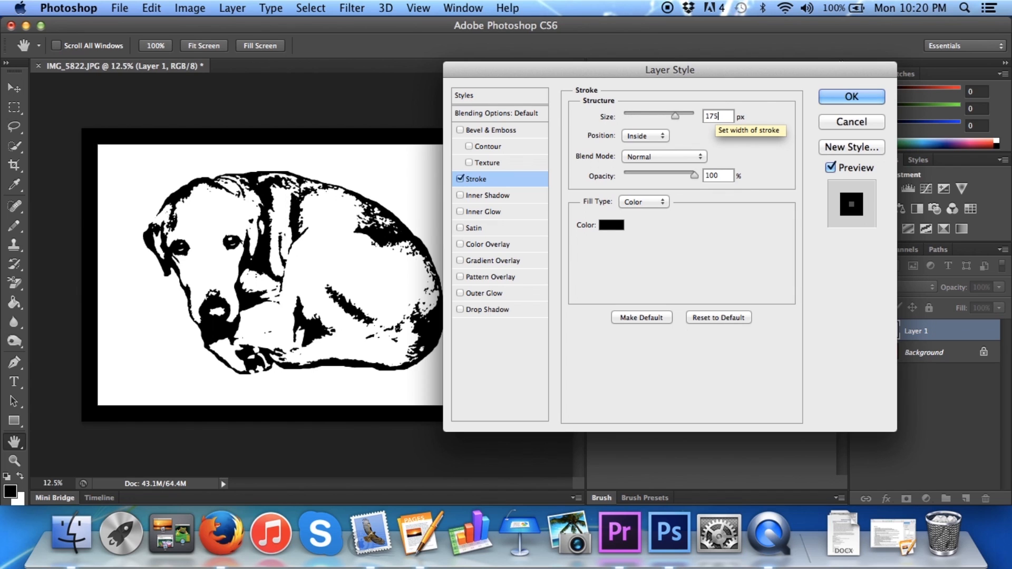
key(Return)
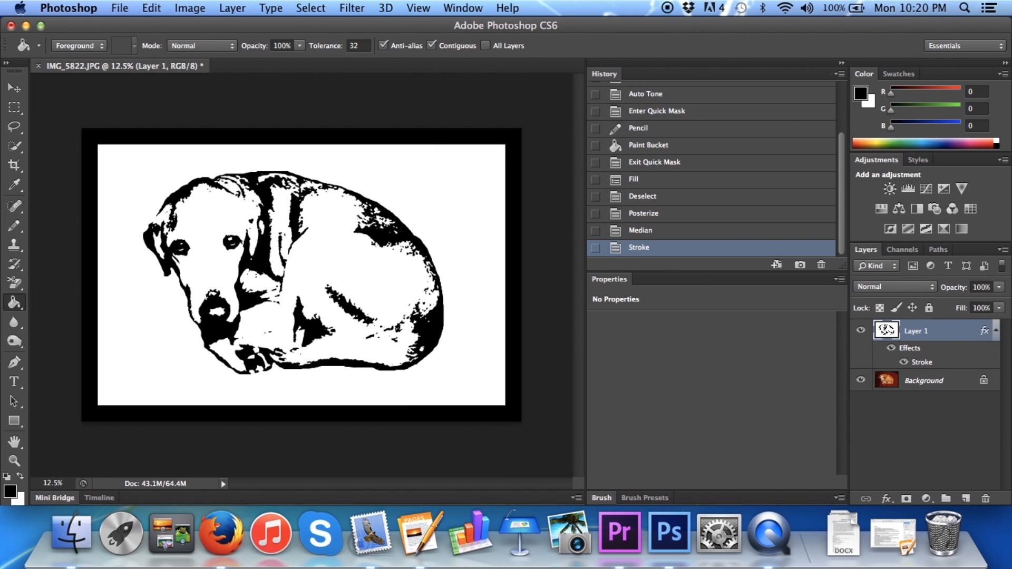
Load the RGB channel as a selection and invert it to select the black areas
click(906, 249)
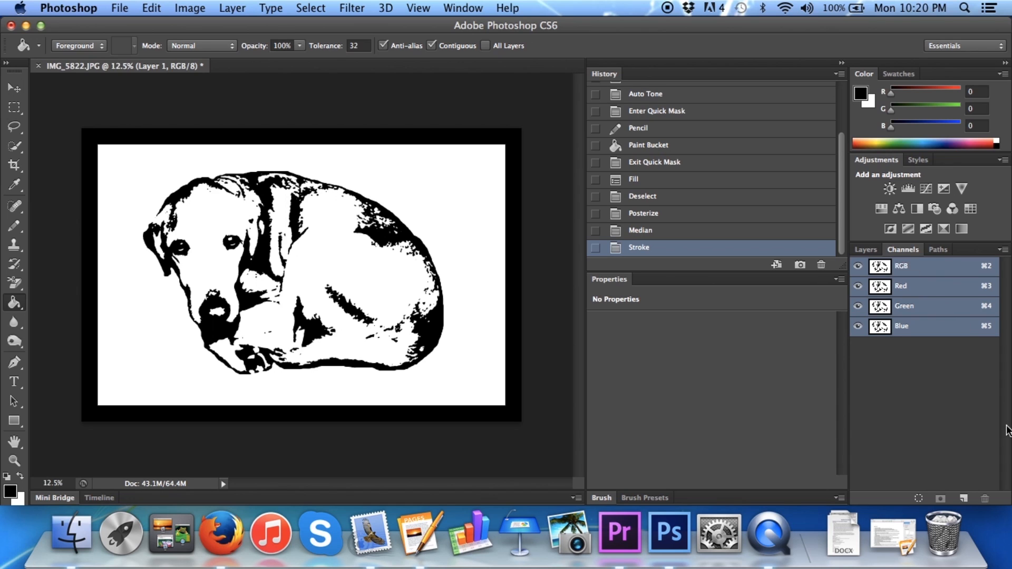
click(917, 500)
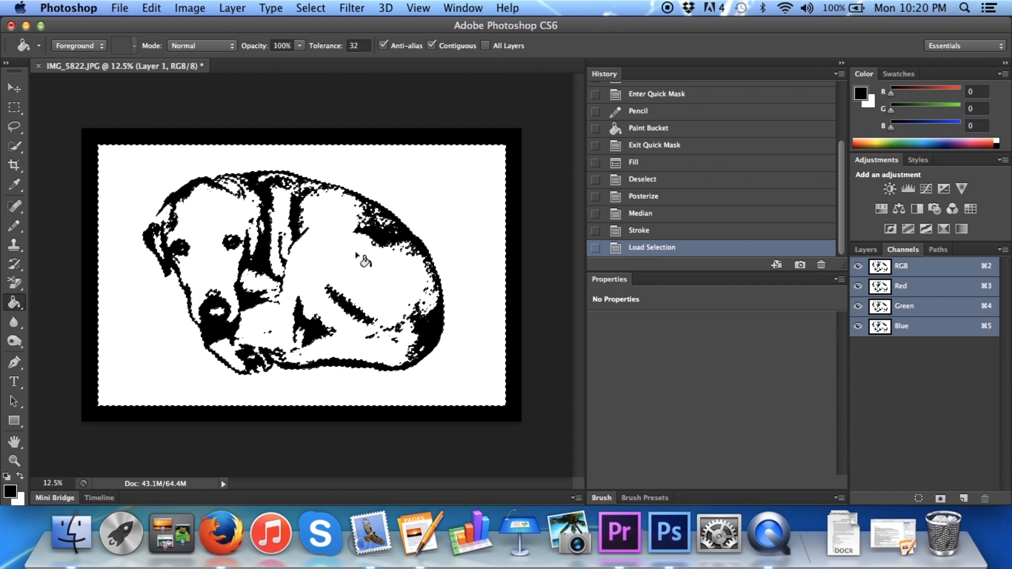
key(super+shift+i)
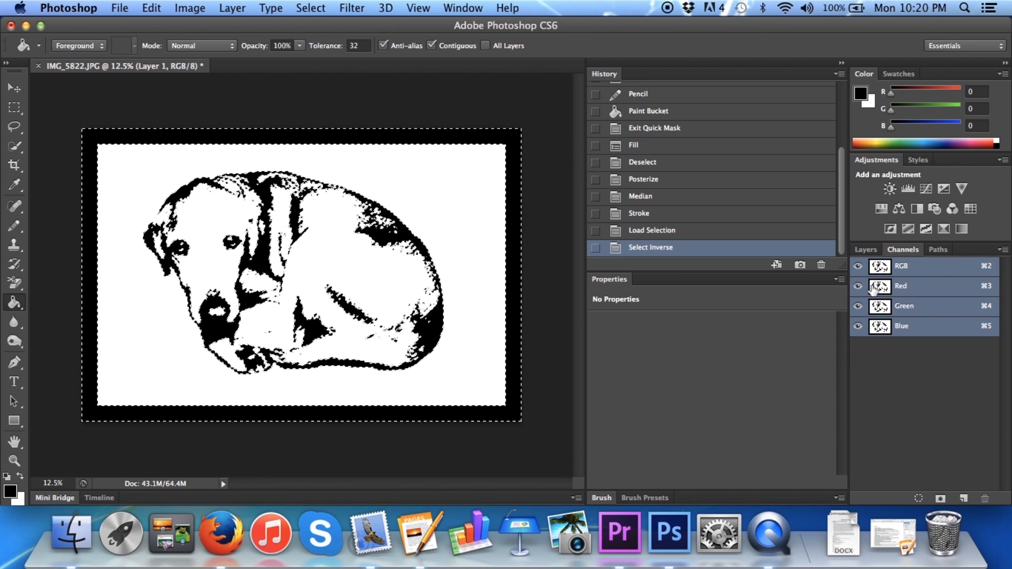
Add a new empty layer above Layer 1, keeping the selection of the black areas
click(866, 250)
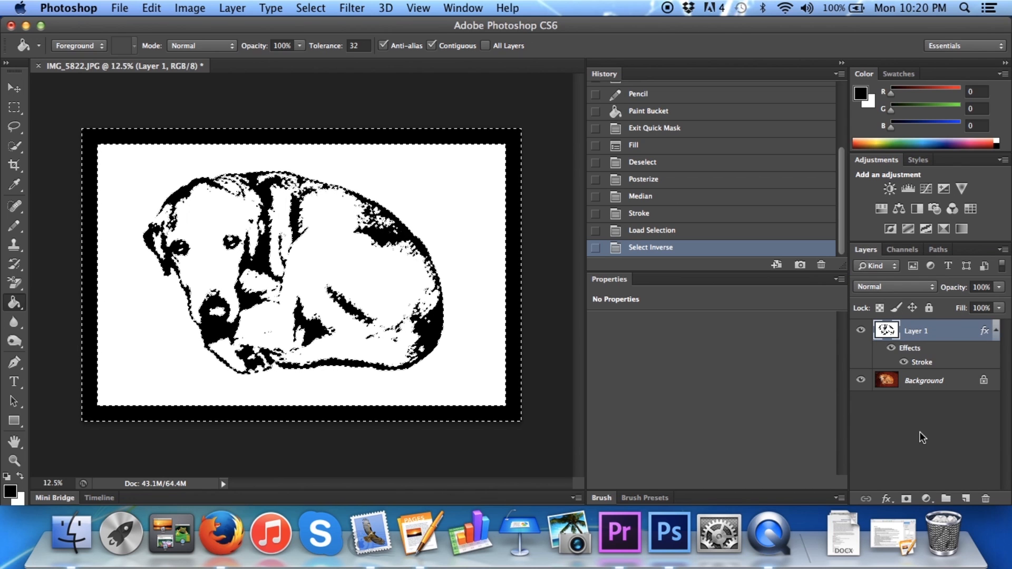
click(945, 499)
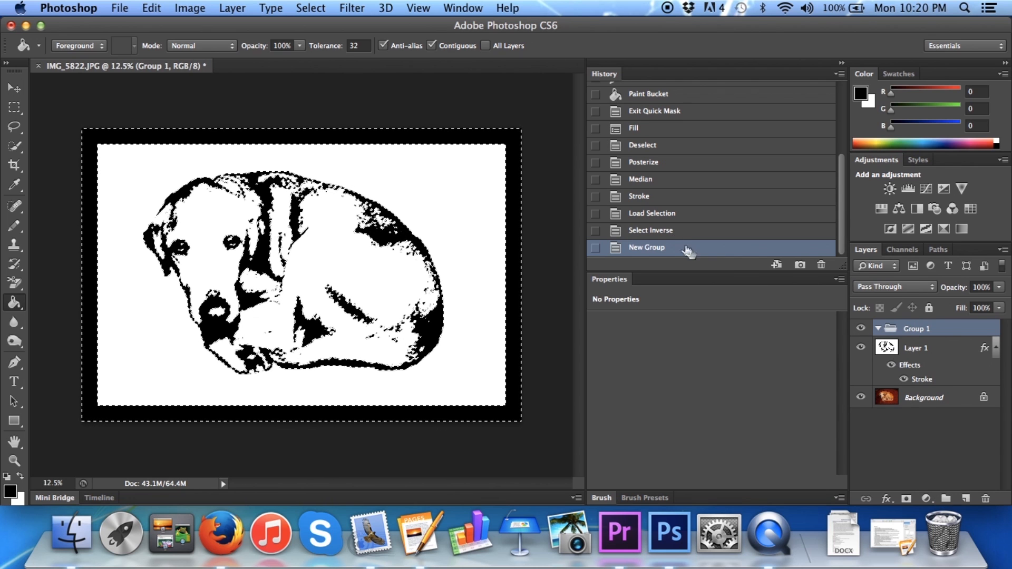
click(669, 232)
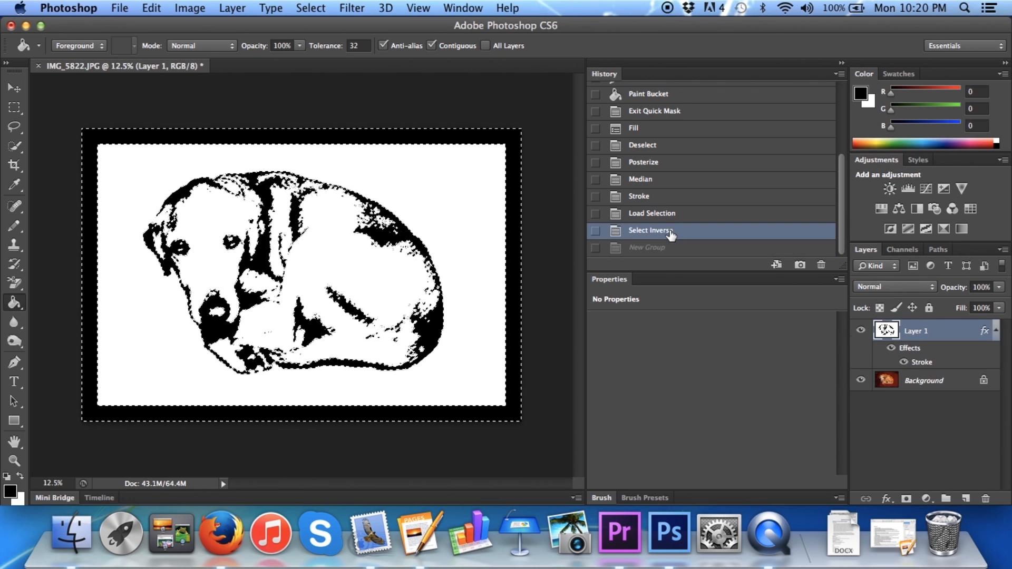
click(966, 500)
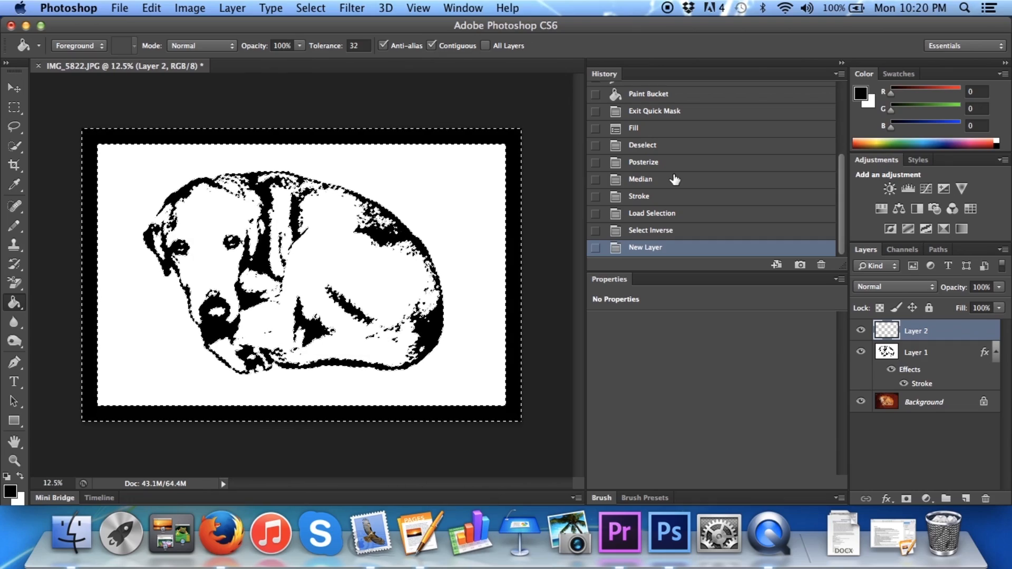
click(14, 421)
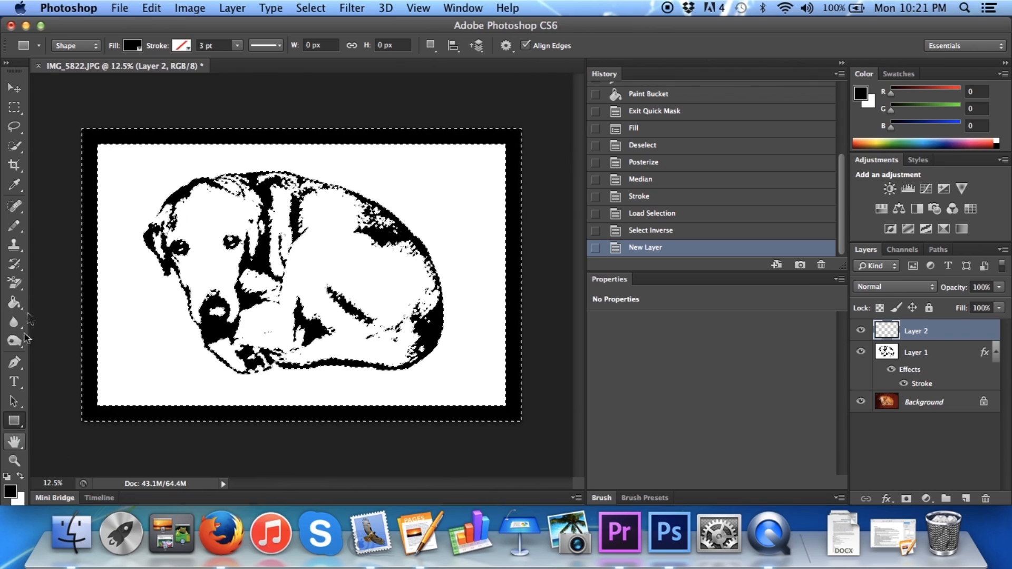
click(38, 46)
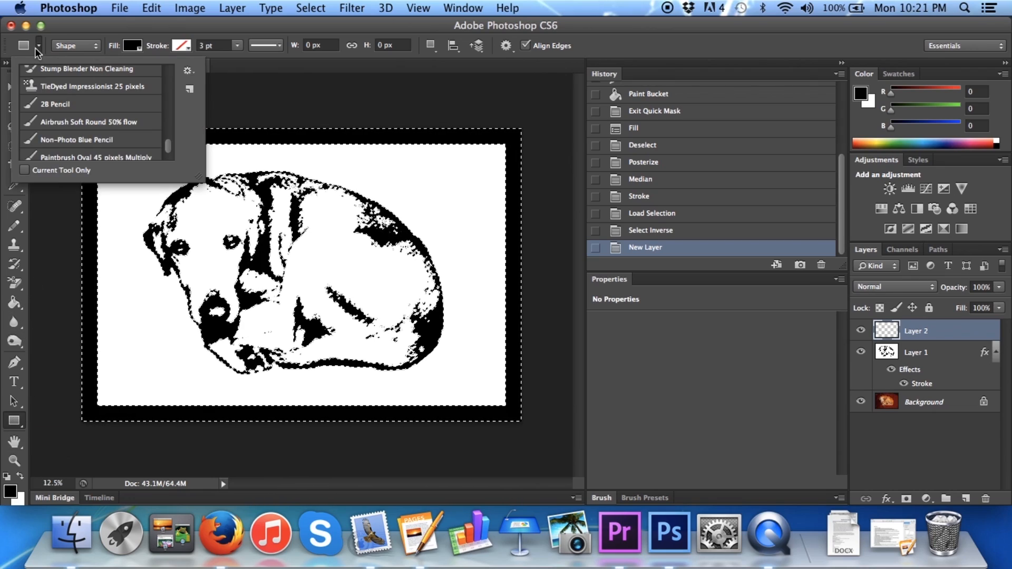
click(28, 46)
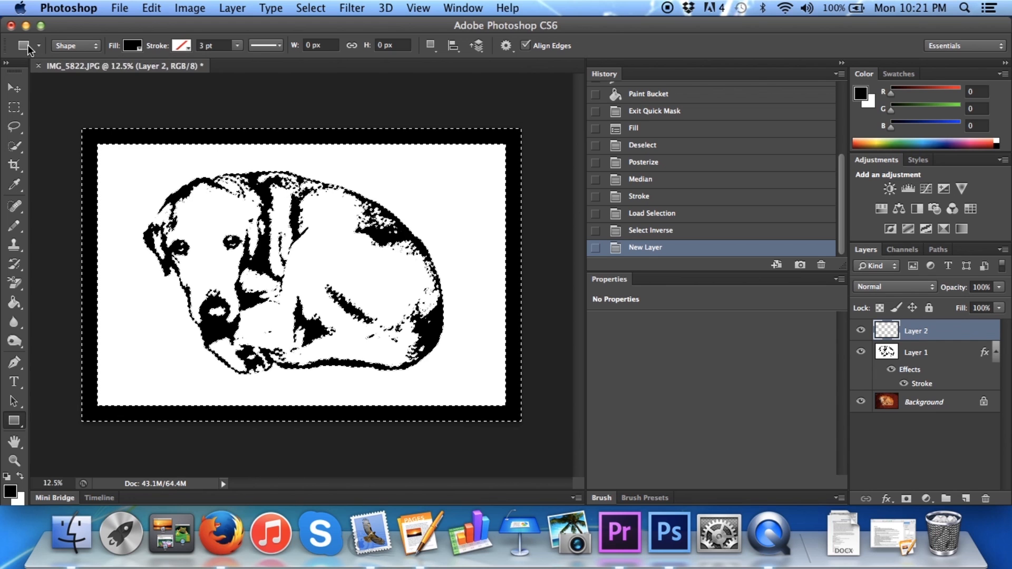
click(39, 47)
scroll(76, 123, up, 10)
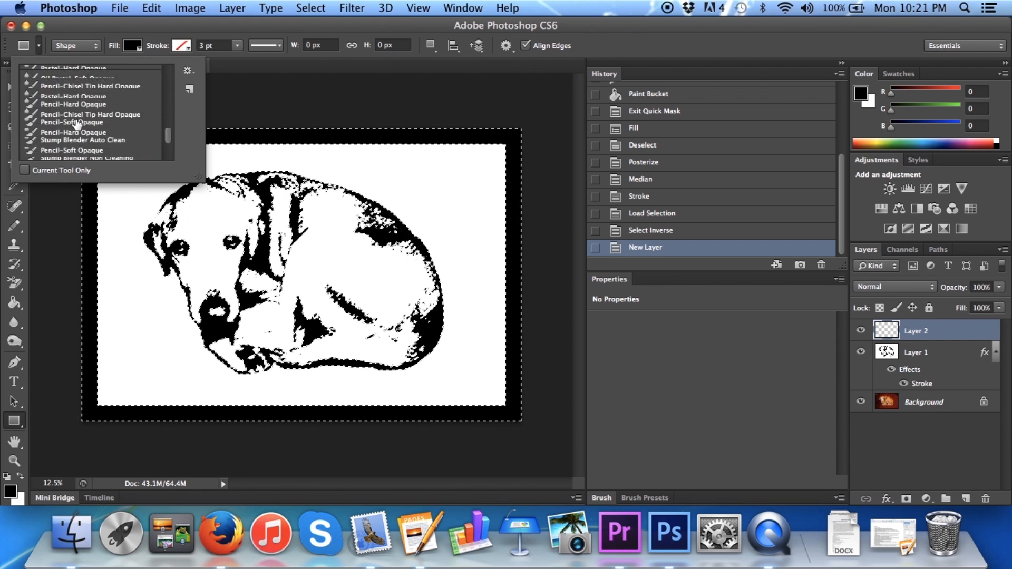
scroll(77, 123, up, 10)
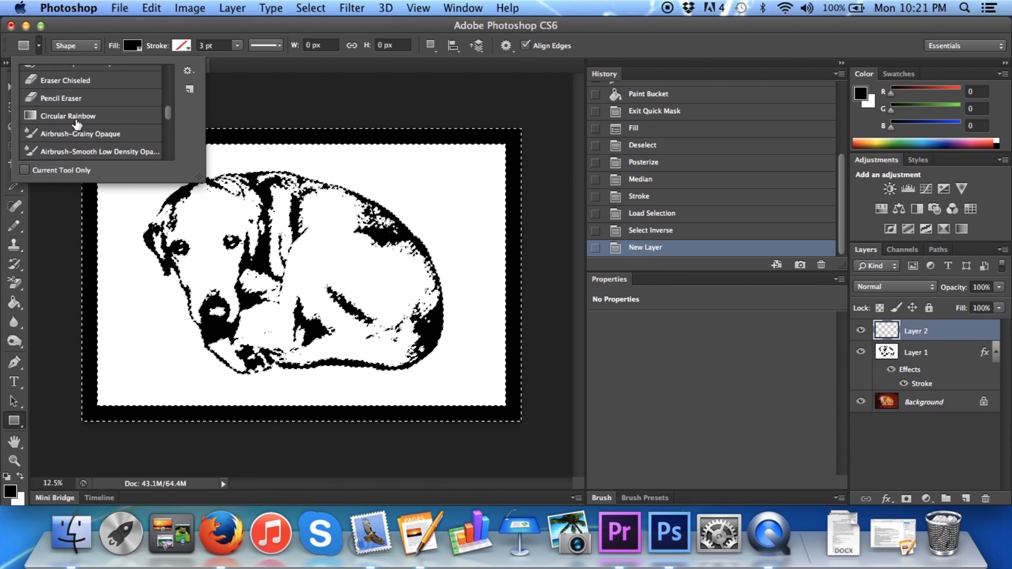
click(96, 46)
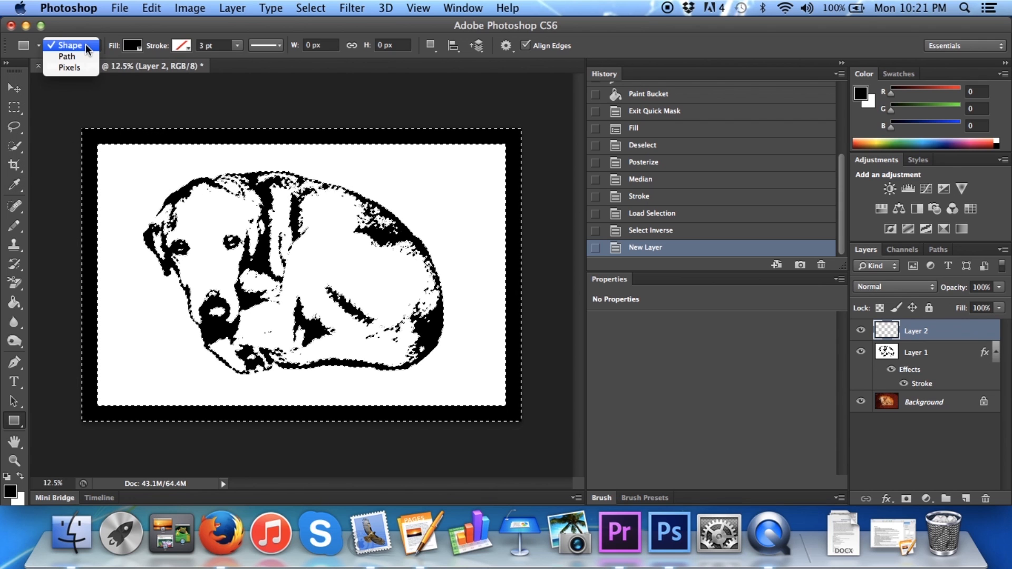
click(100, 36)
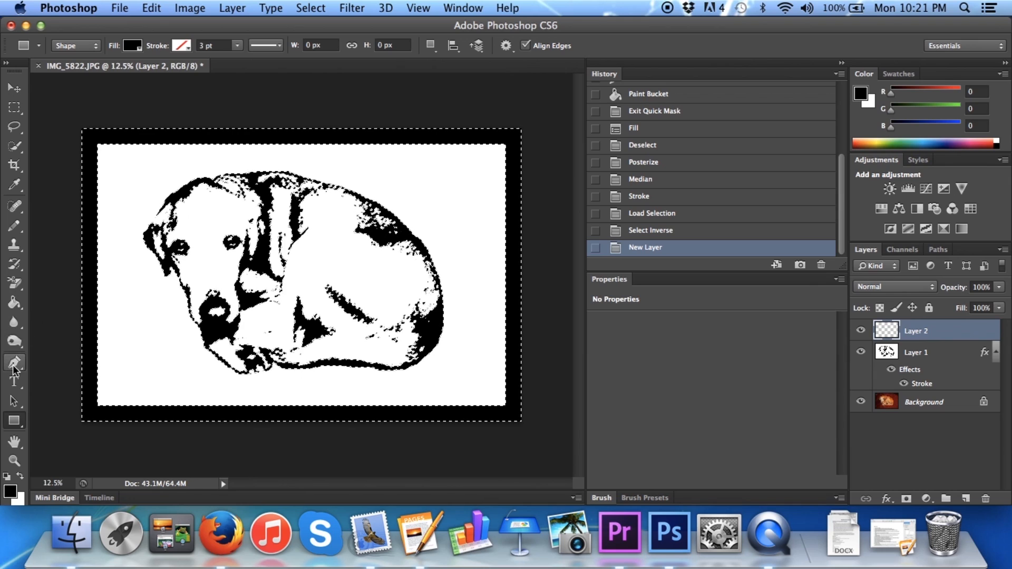
click(16, 382)
click(15, 382)
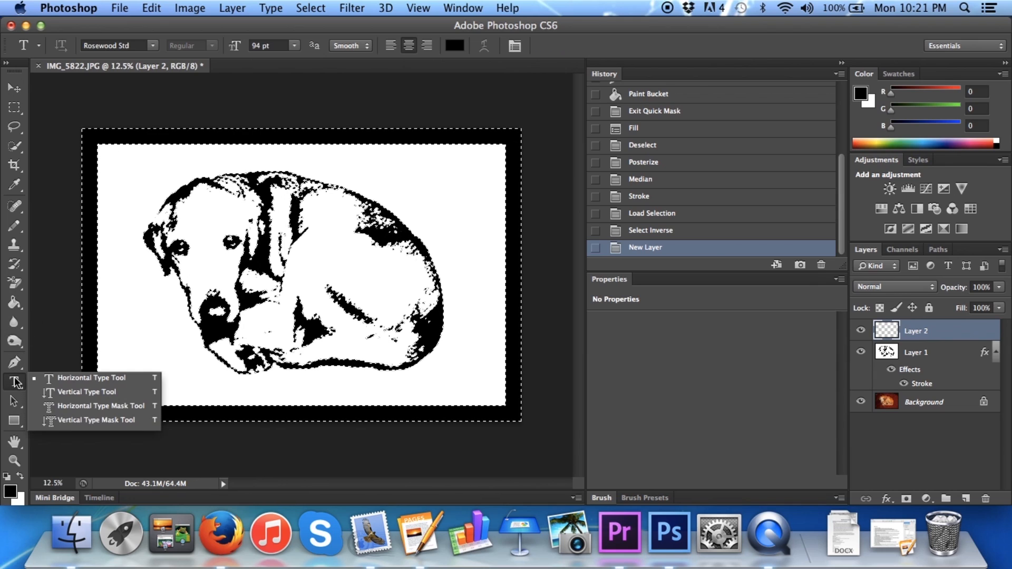
click(15, 365)
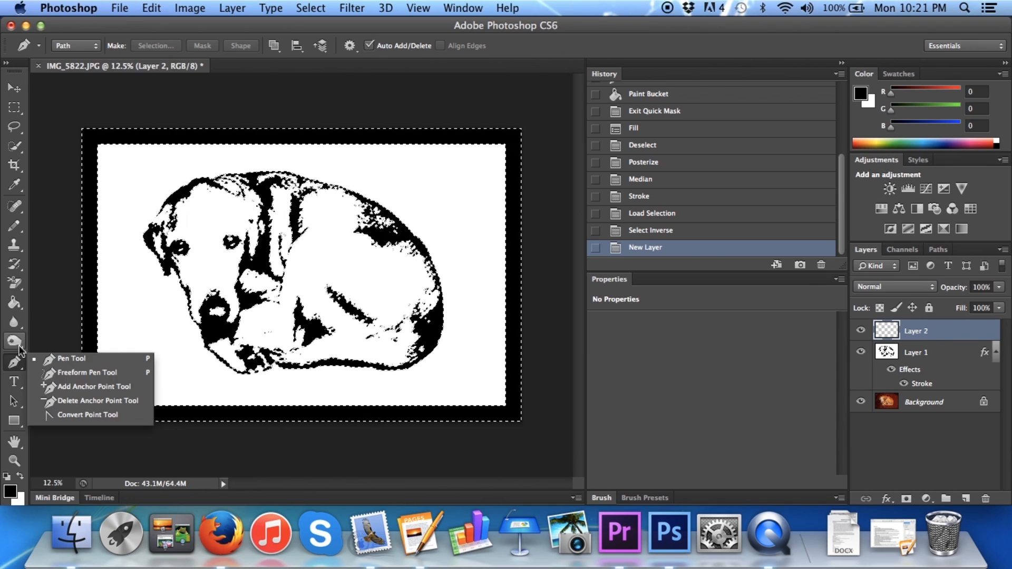
click(15, 341)
click(14, 322)
click(14, 322)
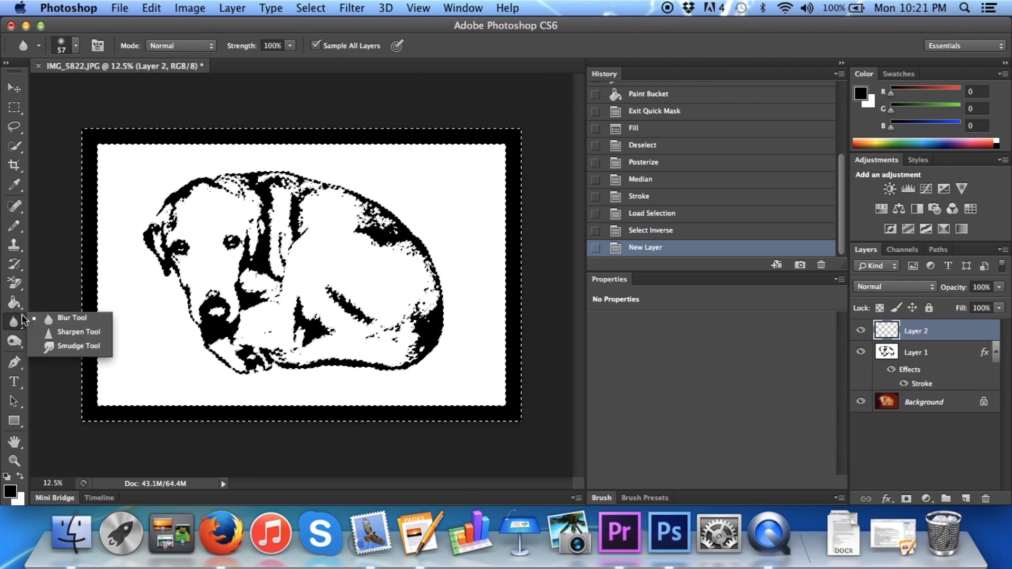
Switch from the Paint Bucket to the Gradient tool
click(15, 302)
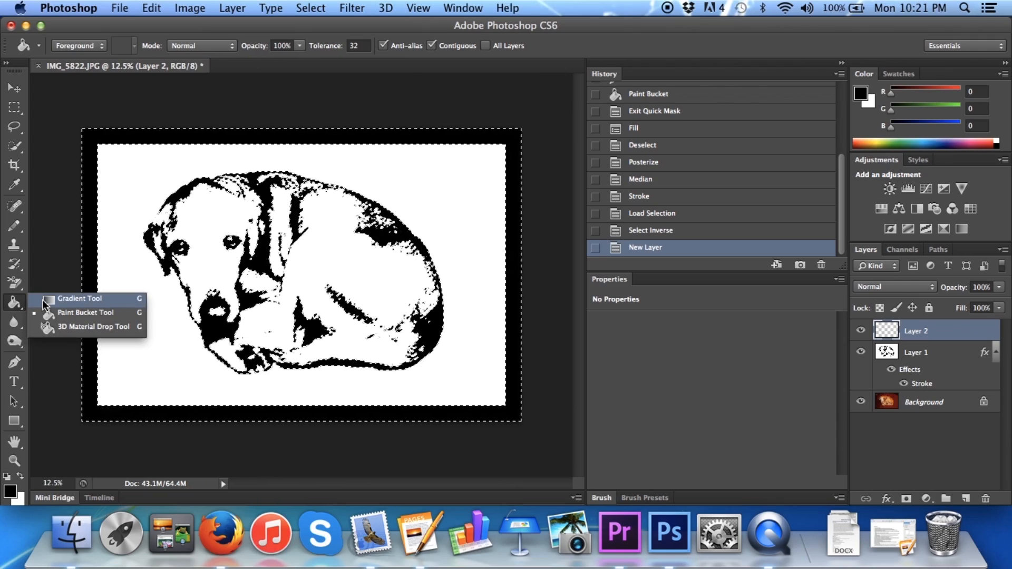
click(59, 302)
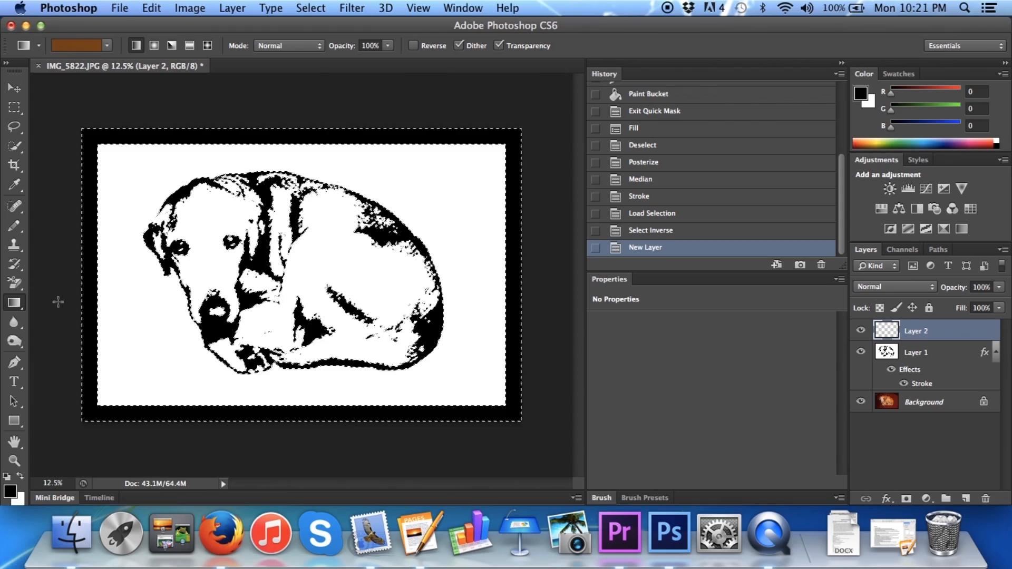
click(38, 45)
scroll(63, 94, down, 2)
scroll(64, 95, up, 4)
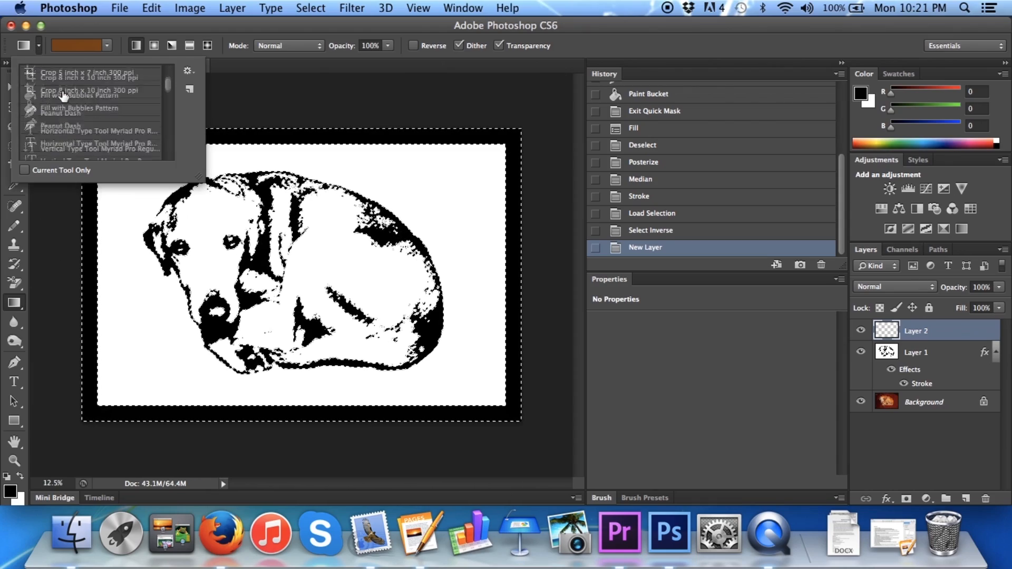
click(19, 47)
click(20, 47)
scroll(79, 113, down, 10)
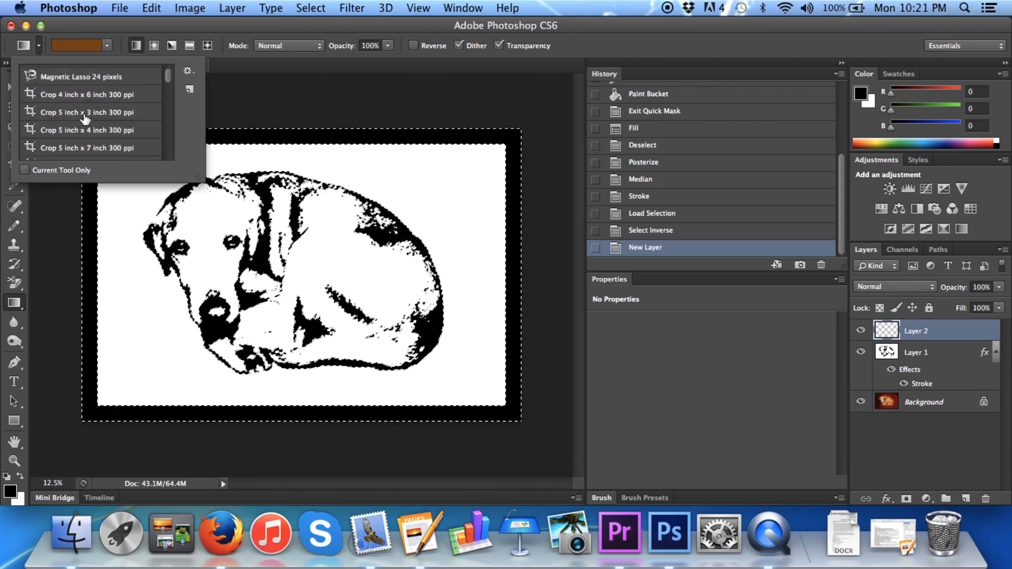
scroll(85, 119, up, 10)
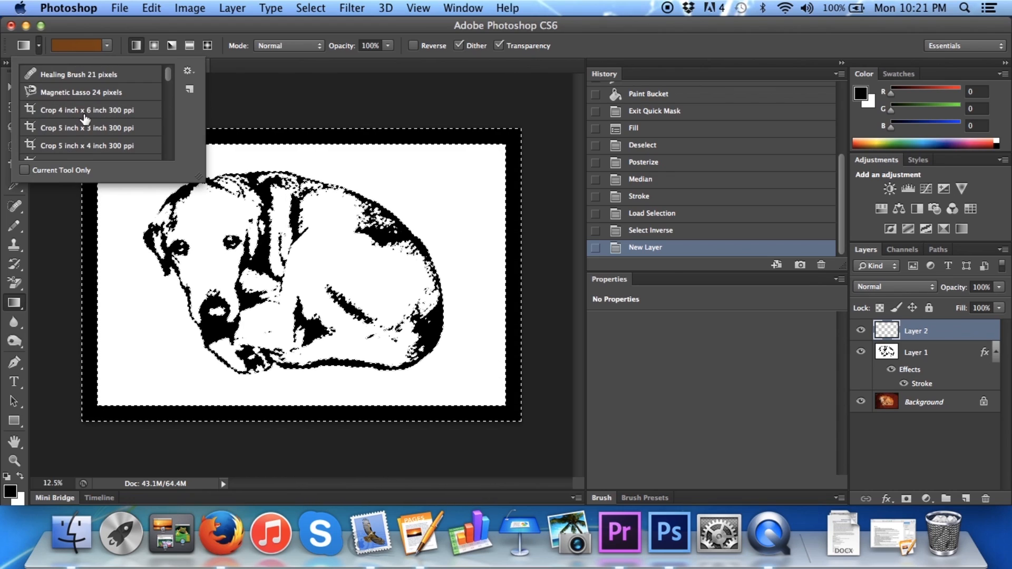
click(91, 47)
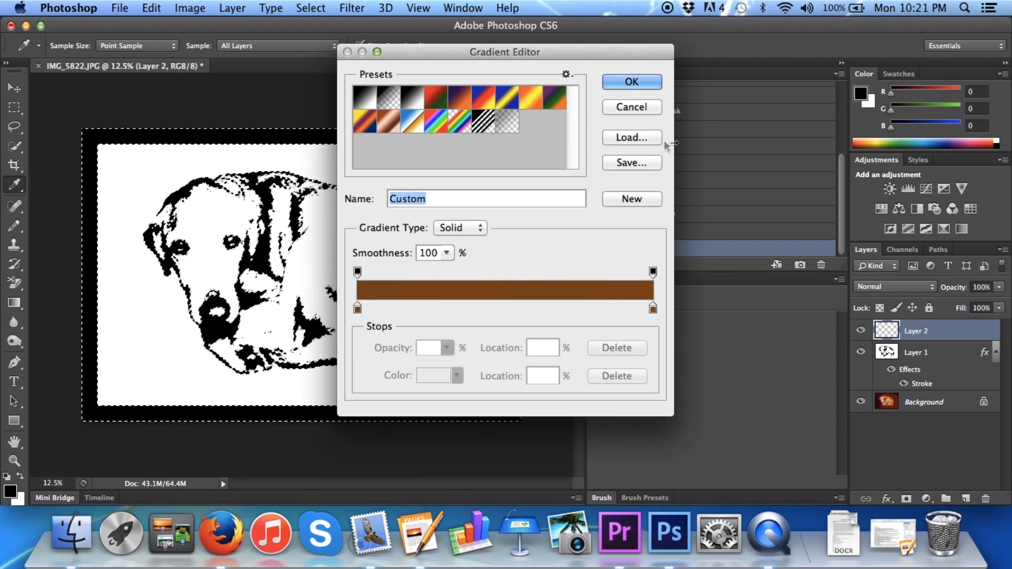
click(637, 111)
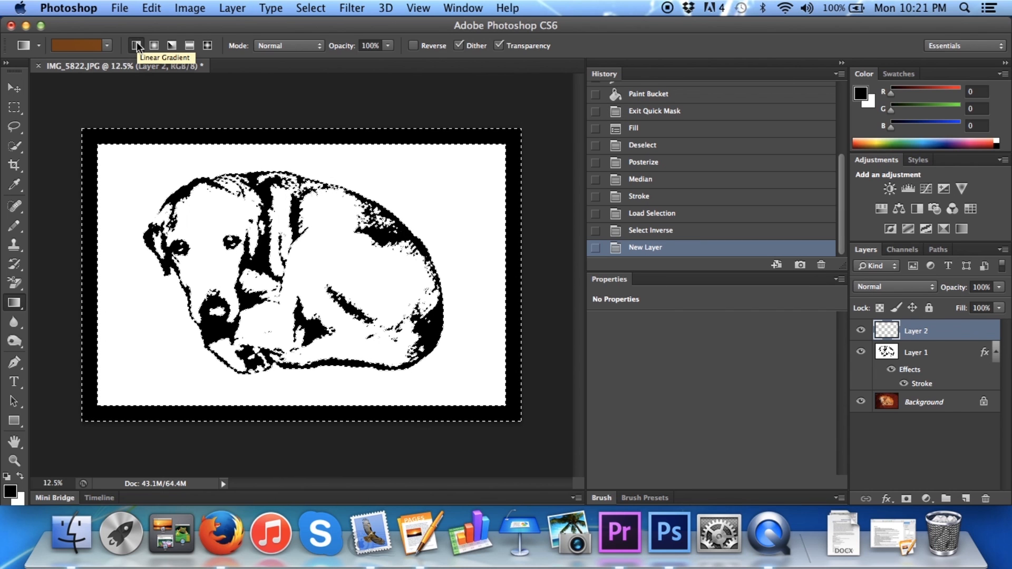
Fill the selected black areas on Layer 2 with the all-brown (#7a4705) linear gradient and deselect
click(76, 45)
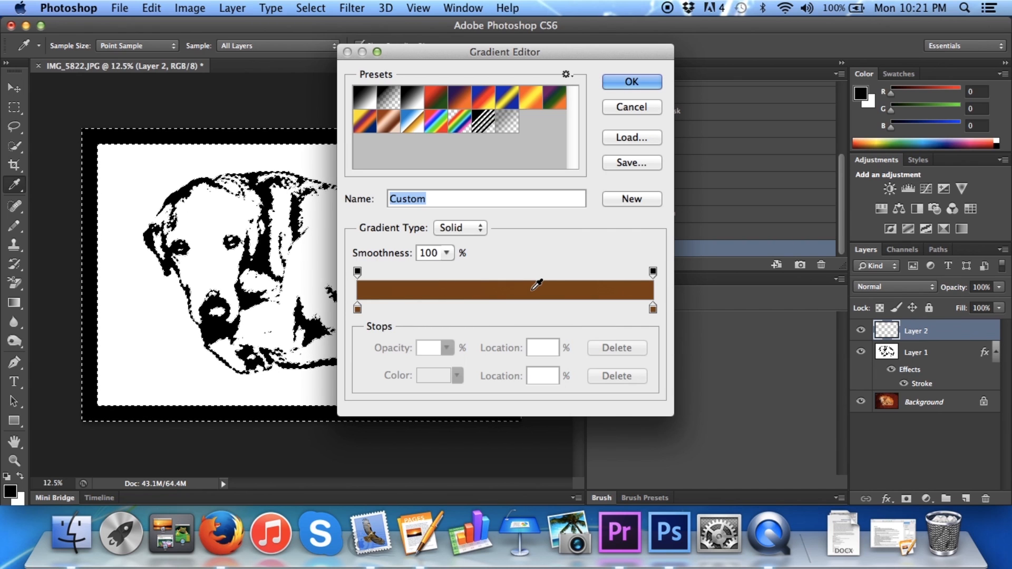
click(358, 309)
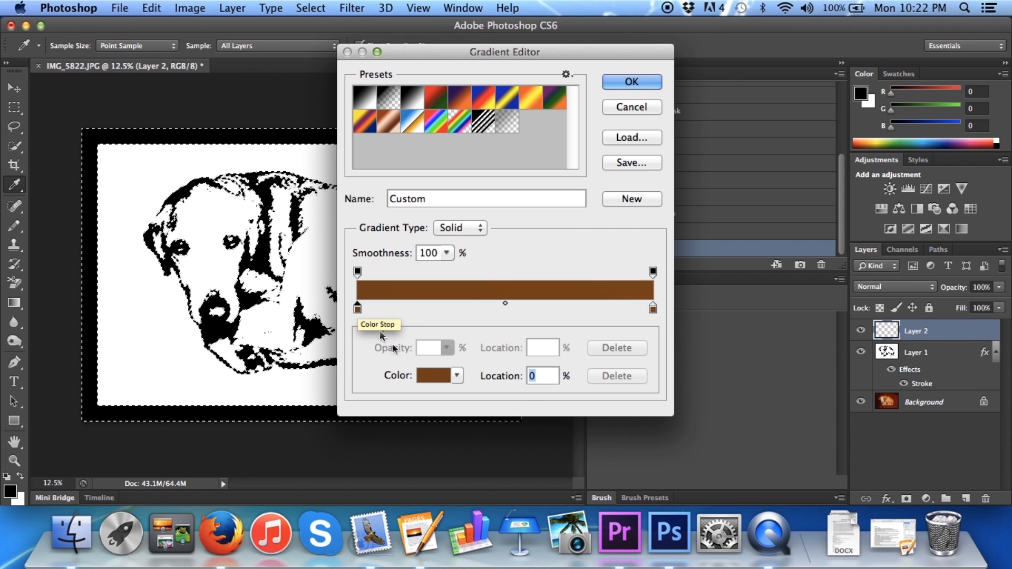
click(430, 375)
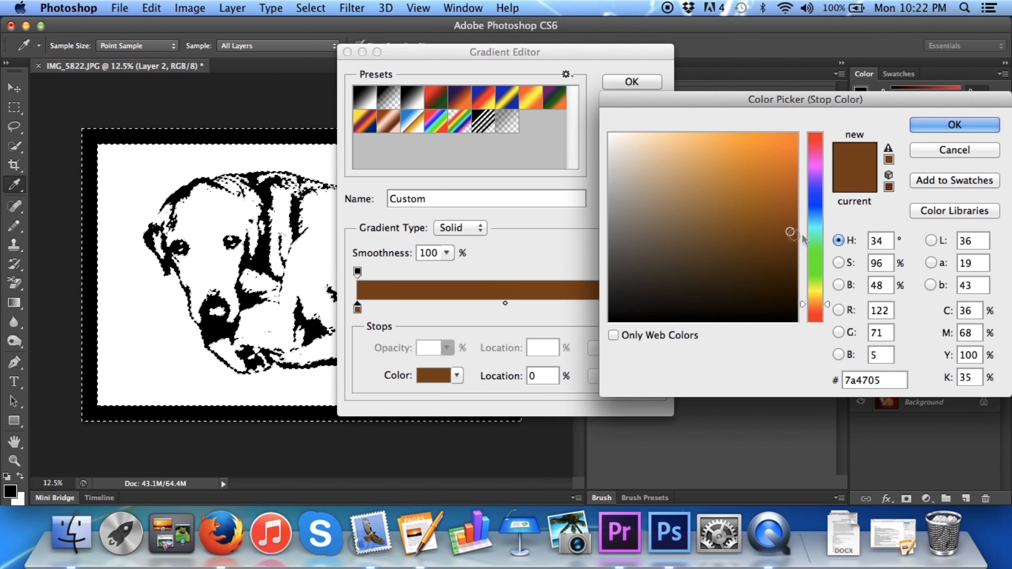
click(966, 151)
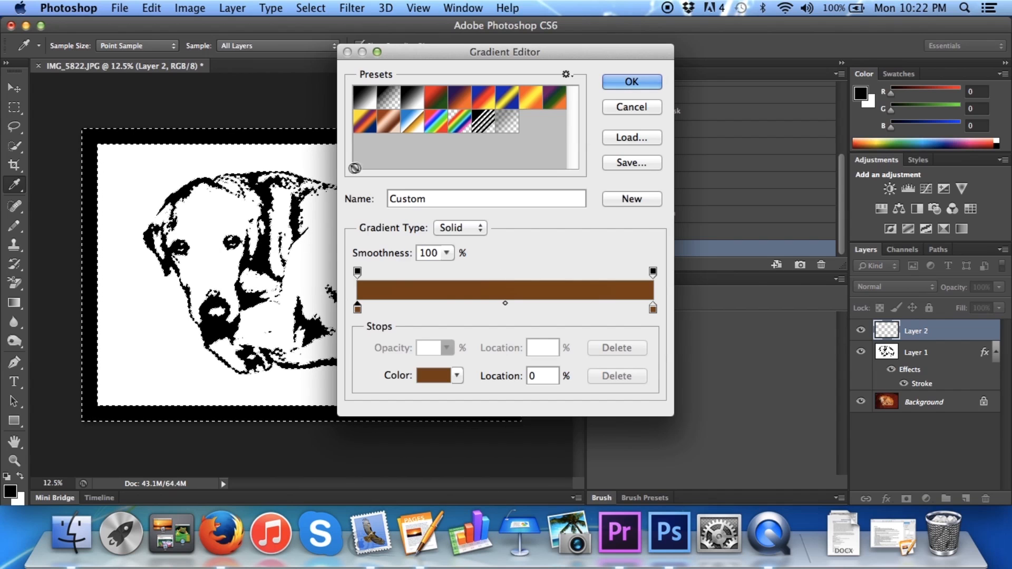
click(632, 82)
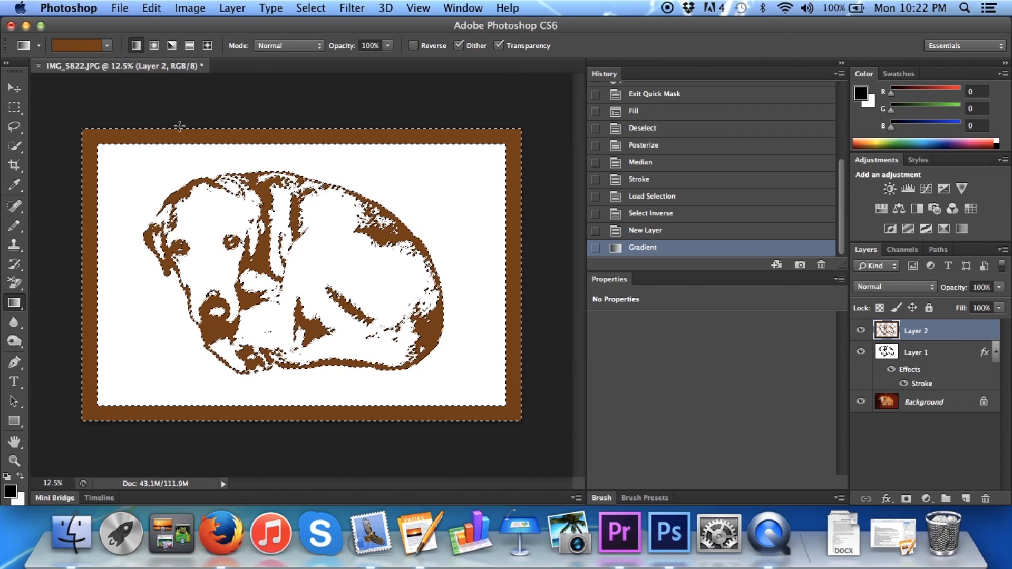
key(super+d)
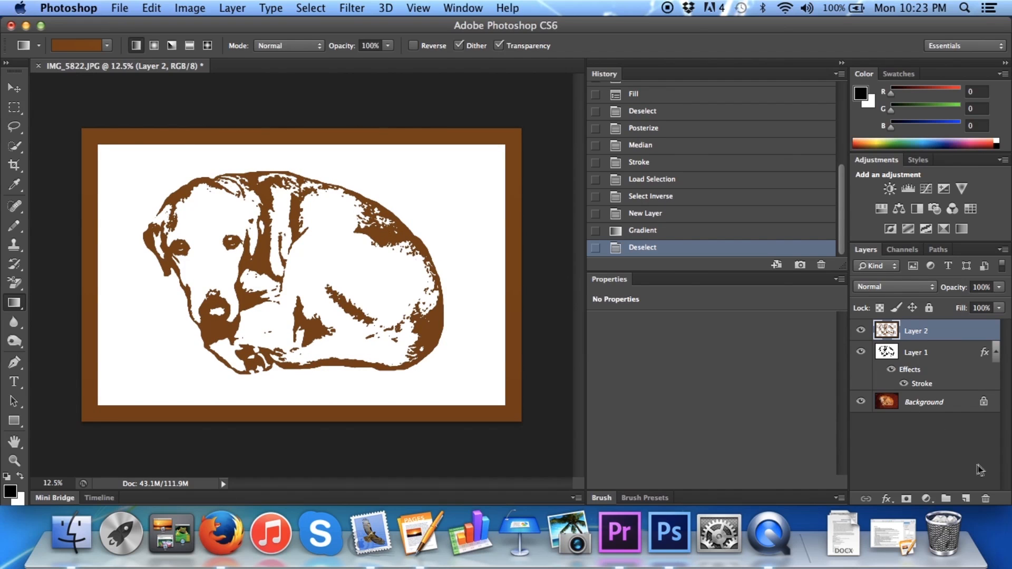
Add a new empty layer and place it between Layer 2 and Layer 1
click(966, 499)
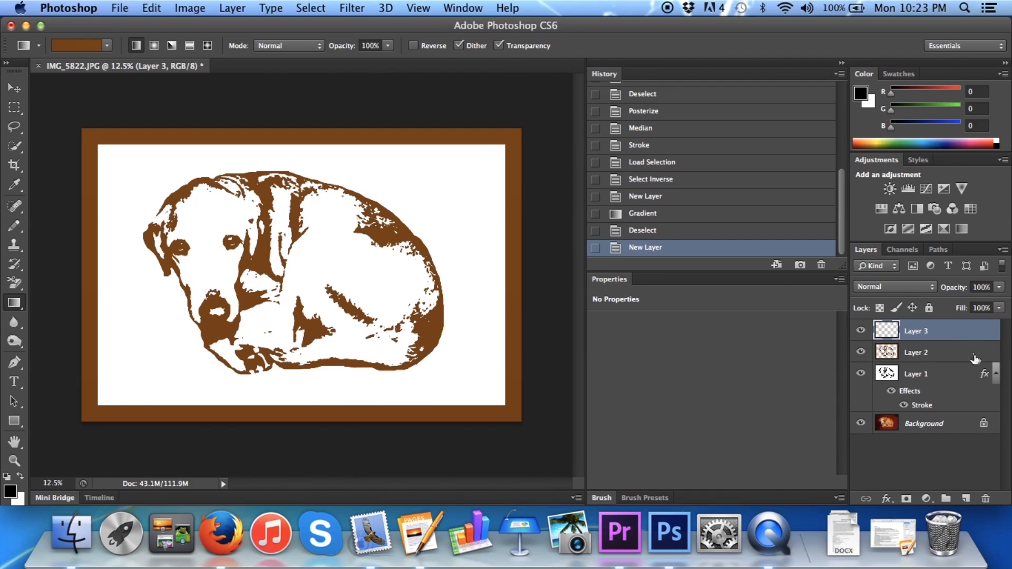
drag(926, 332, 926, 359)
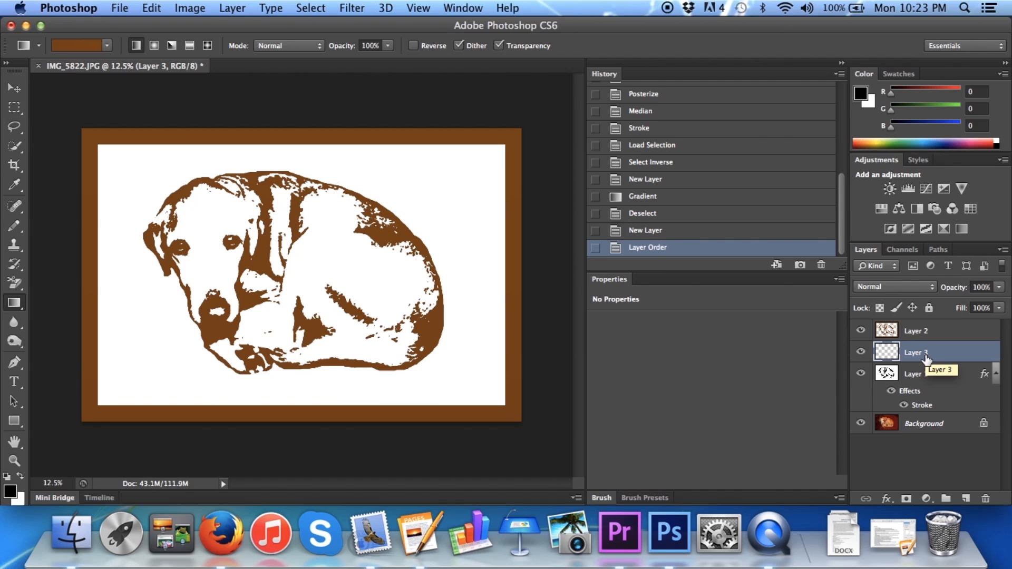
Set the foreground color to golden yellow #e8c435 and fill Layer 3 with it
click(11, 493)
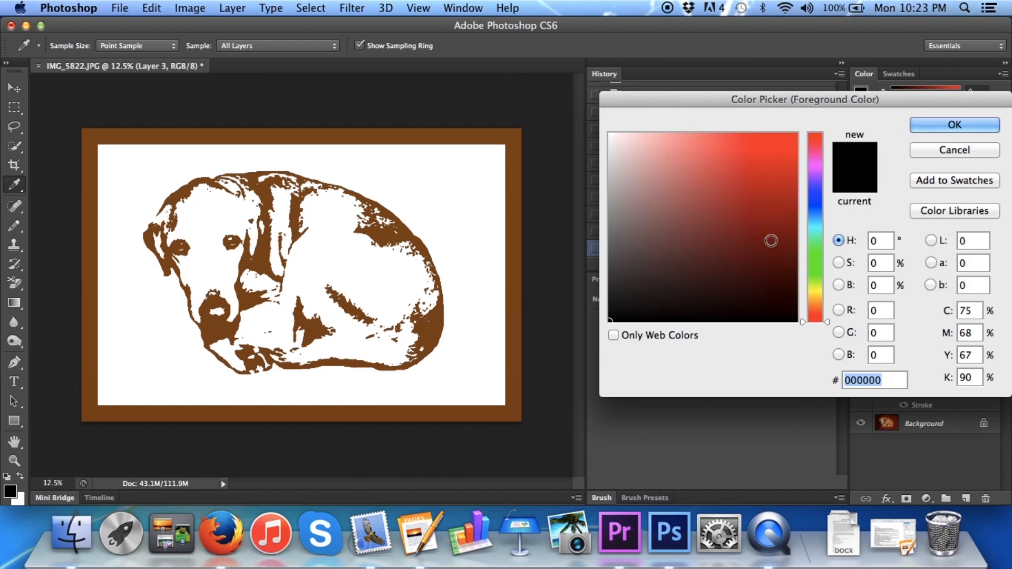
click(816, 292)
mouse_move(790, 154)
mouse_down()
mouse_move(788, 197)
mouse_move(786, 168)
mouse_up()
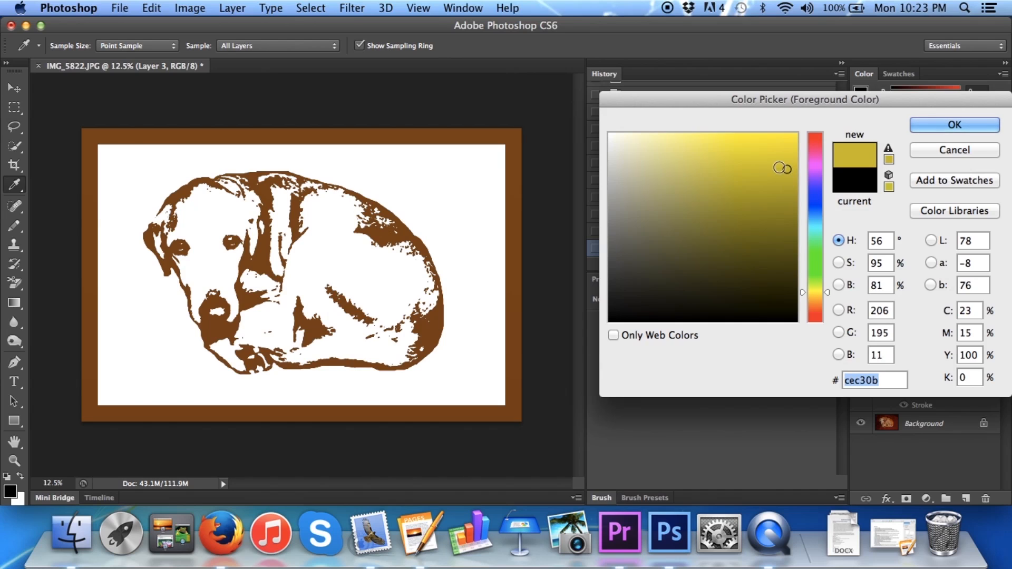
drag(818, 293, 815, 305)
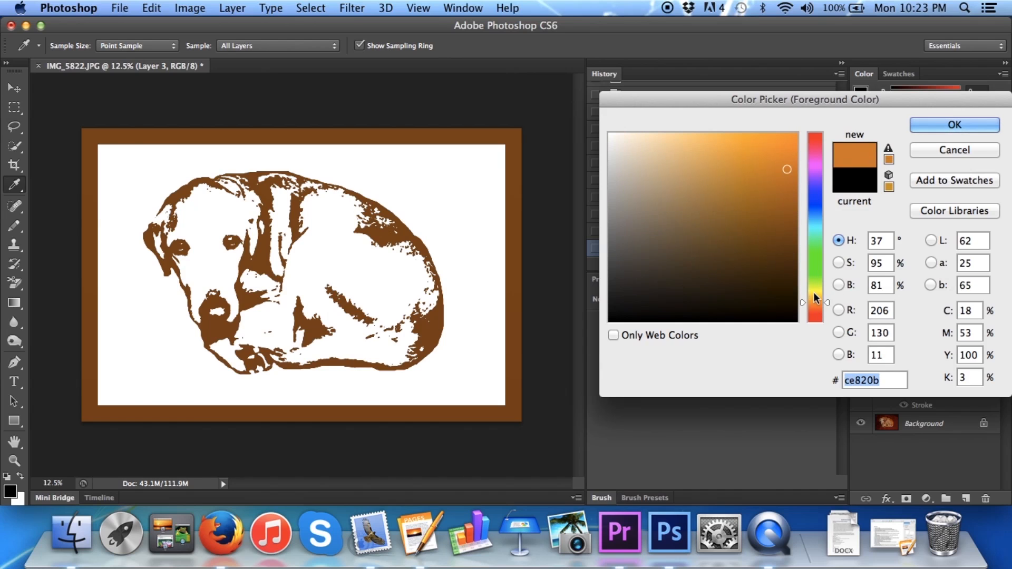
click(817, 297)
mouse_move(785, 204)
mouse_down()
mouse_move(789, 185)
mouse_move(767, 175)
mouse_up()
click(752, 152)
click(743, 157)
click(754, 150)
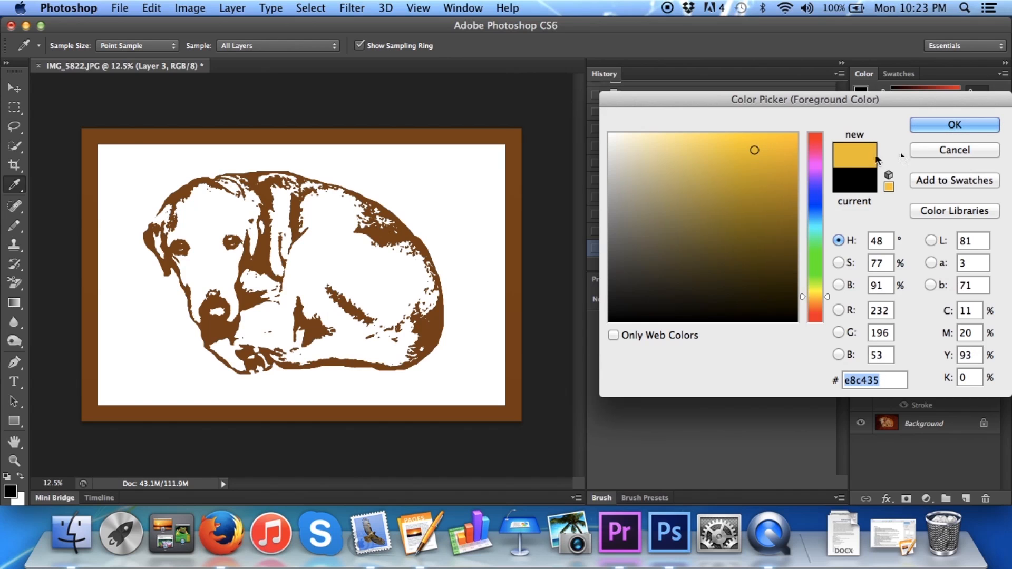
click(942, 126)
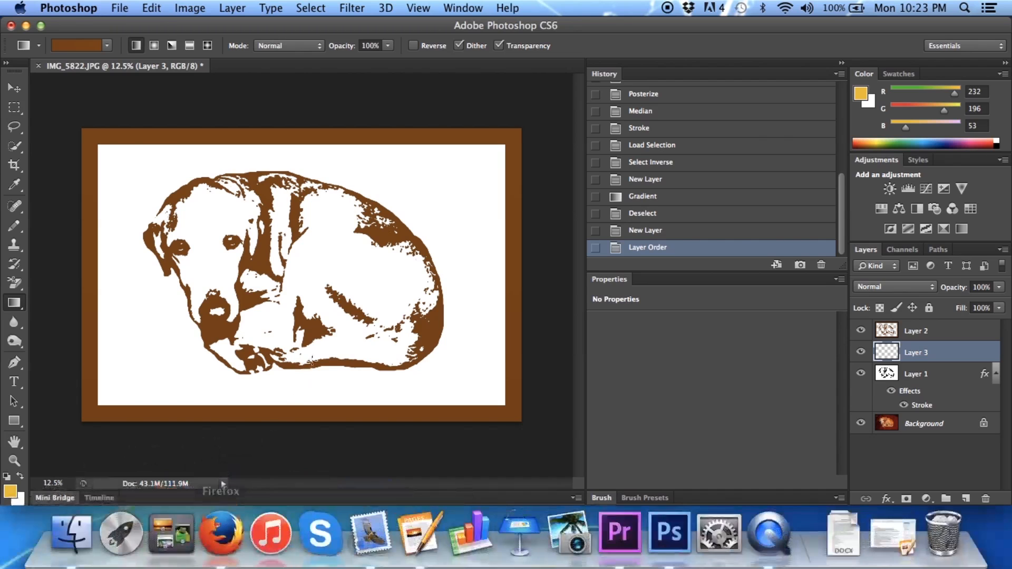
key(alt+BackSpace)
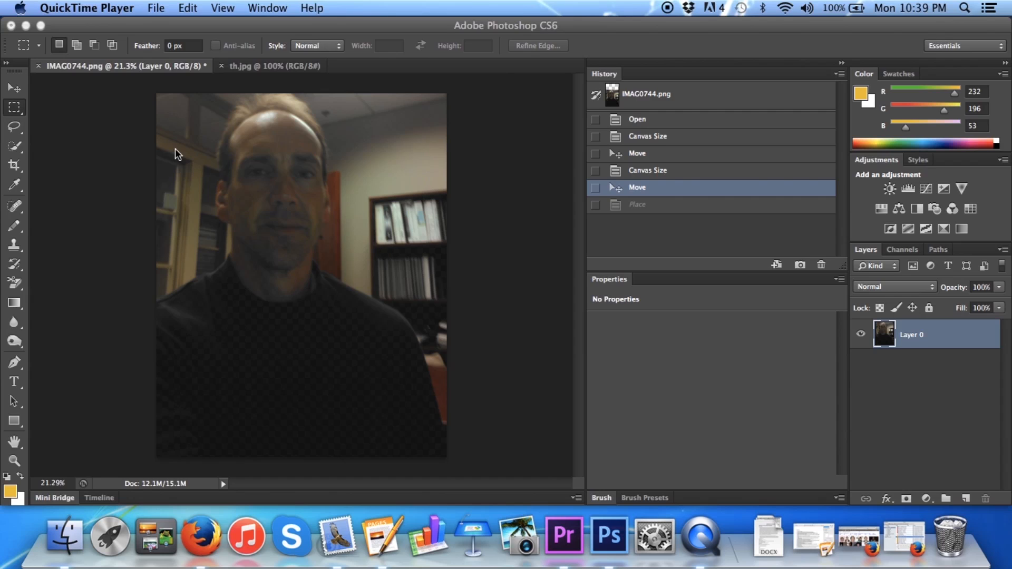
Bring the th.jpg document to the front and activate the Crop tool
click(295, 74)
click(292, 65)
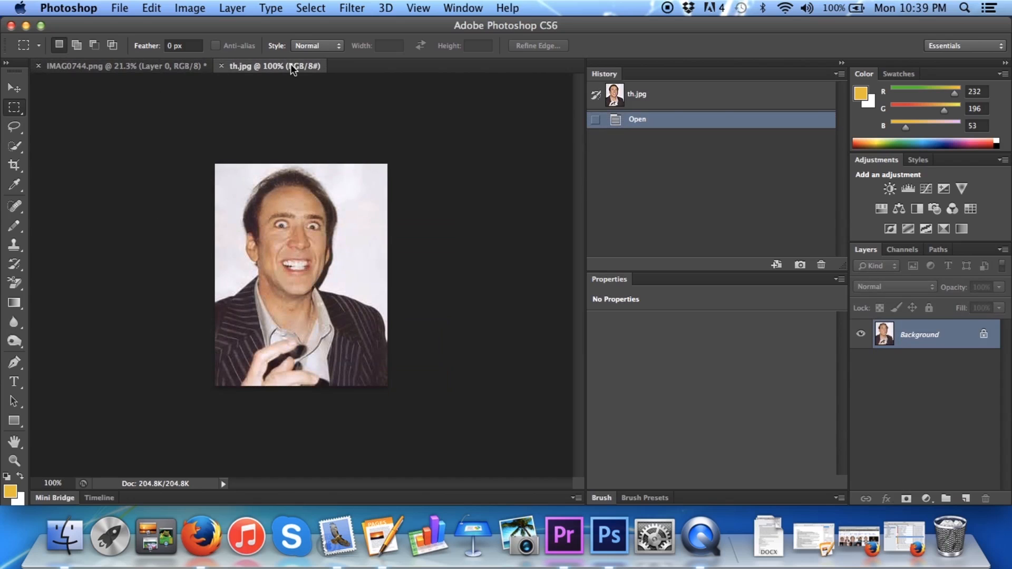
click(163, 71)
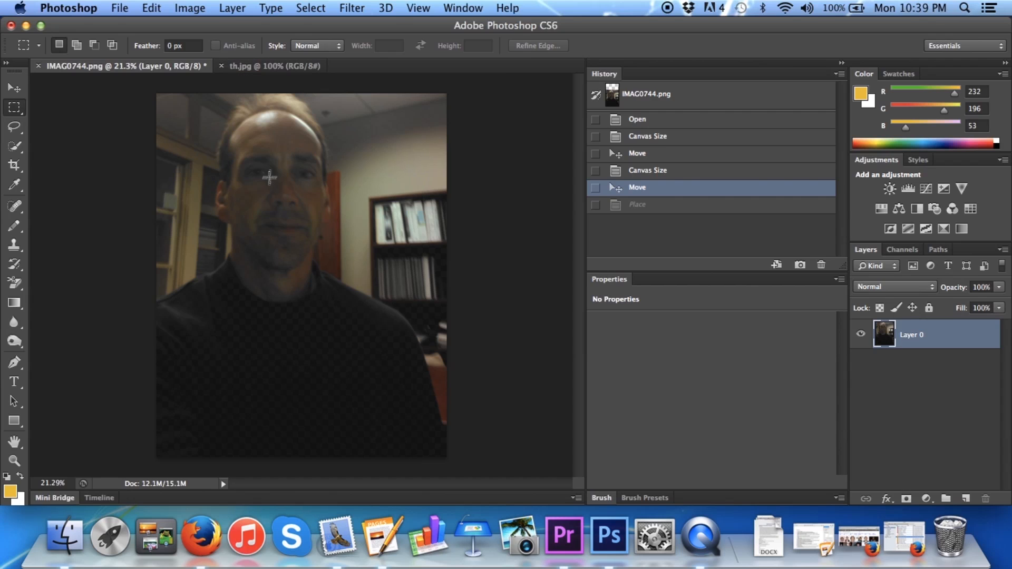
click(245, 67)
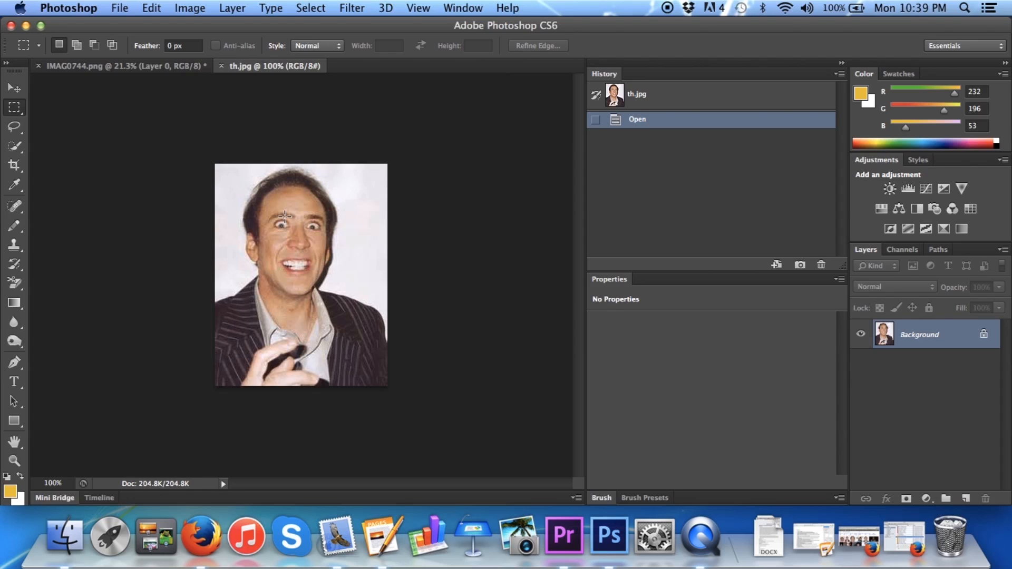
click(14, 165)
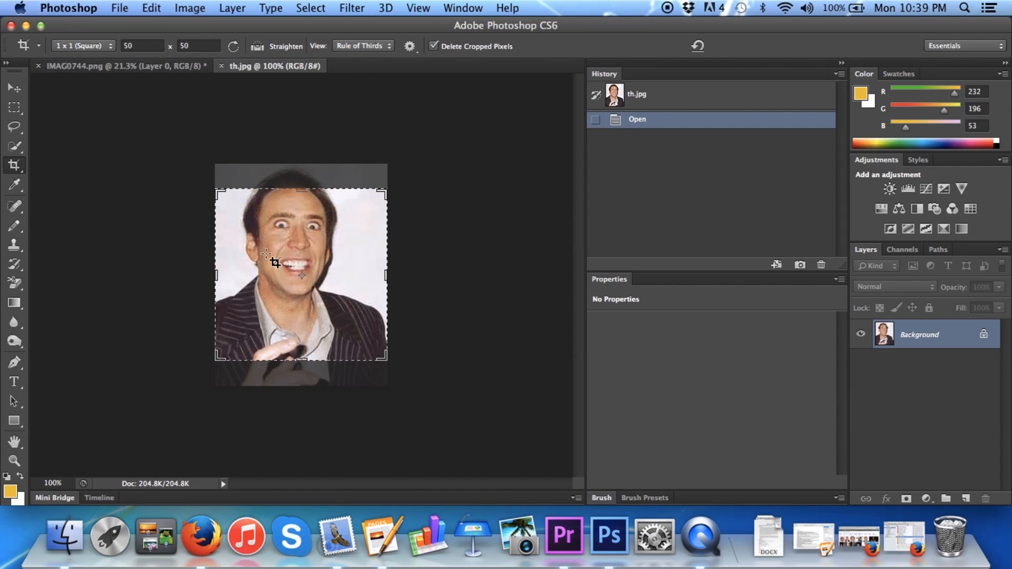
mouse_move(290, 219)
mouse_down()
mouse_move(298, 228)
mouse_move(291, 222)
mouse_up()
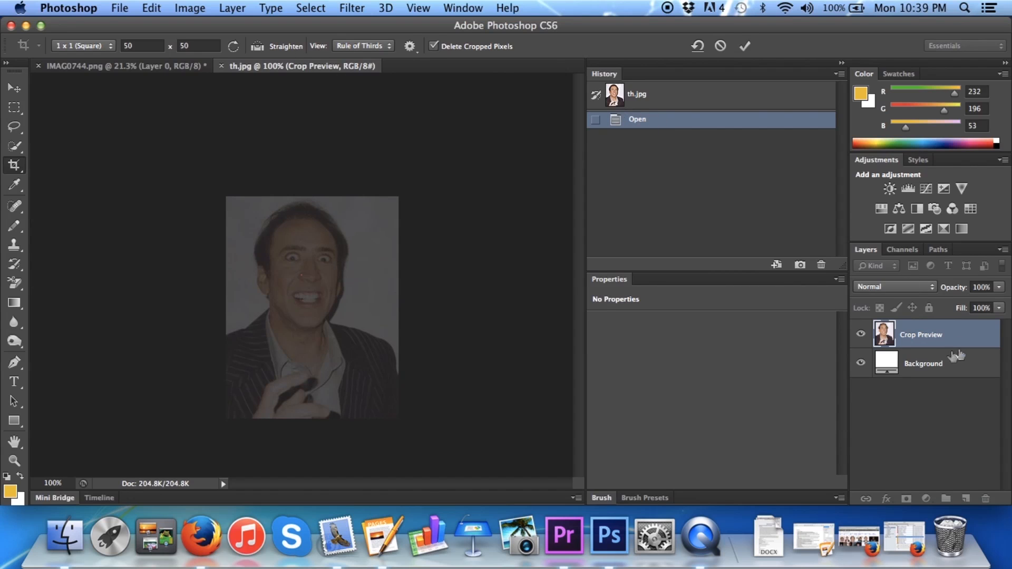
click(745, 46)
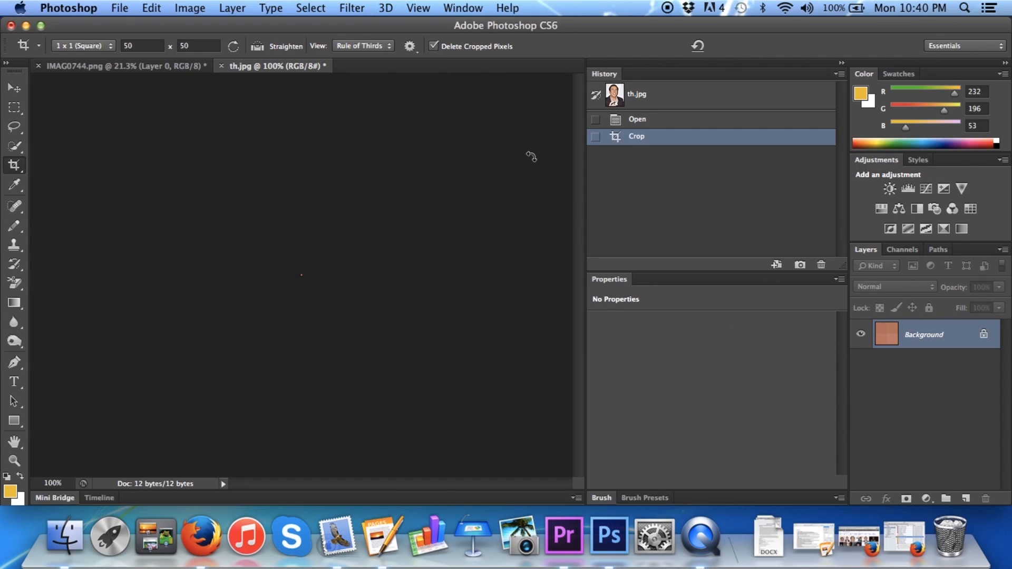
click(647, 120)
click(637, 91)
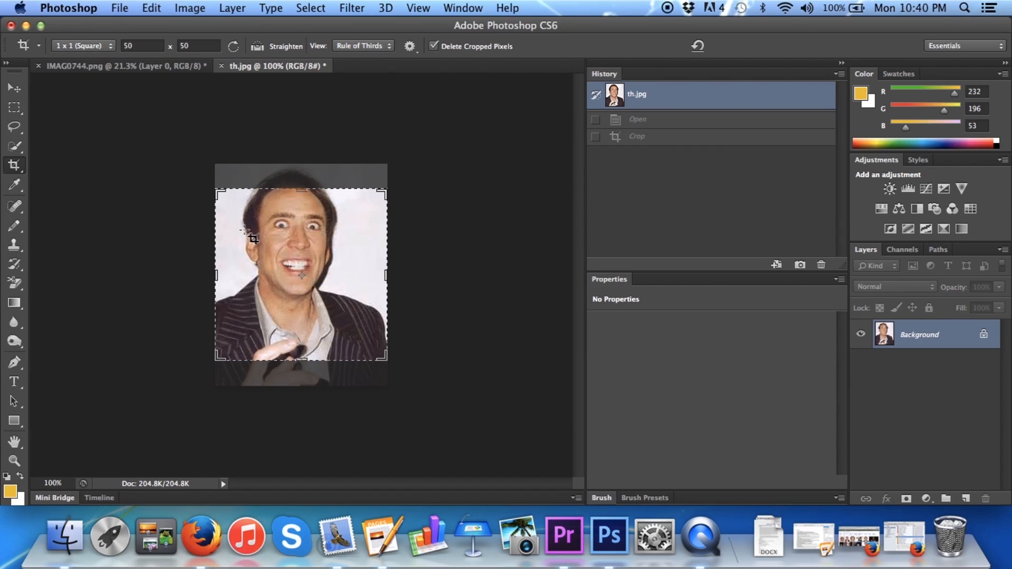
drag(253, 235, 263, 252)
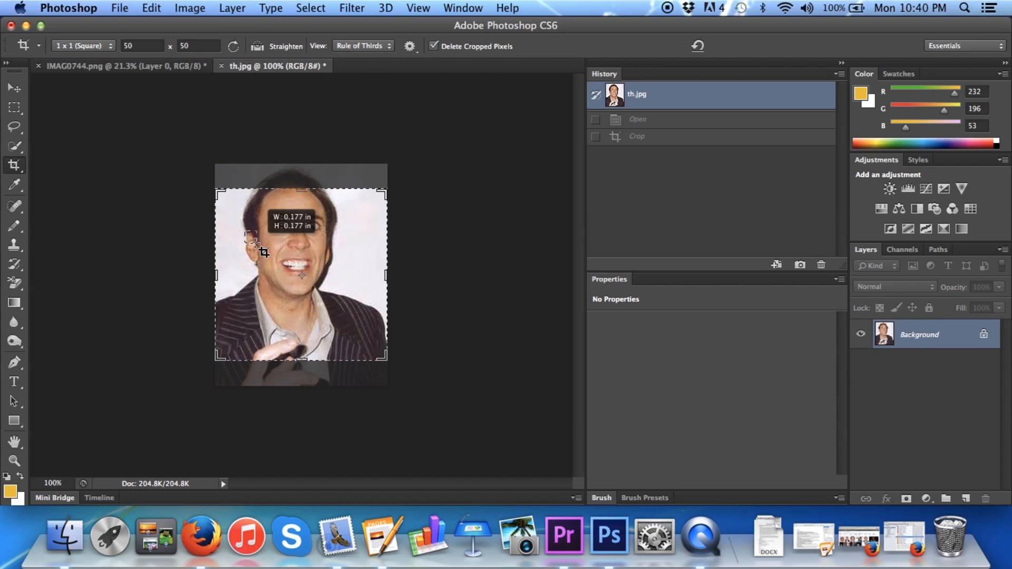
drag(255, 241, 256, 244)
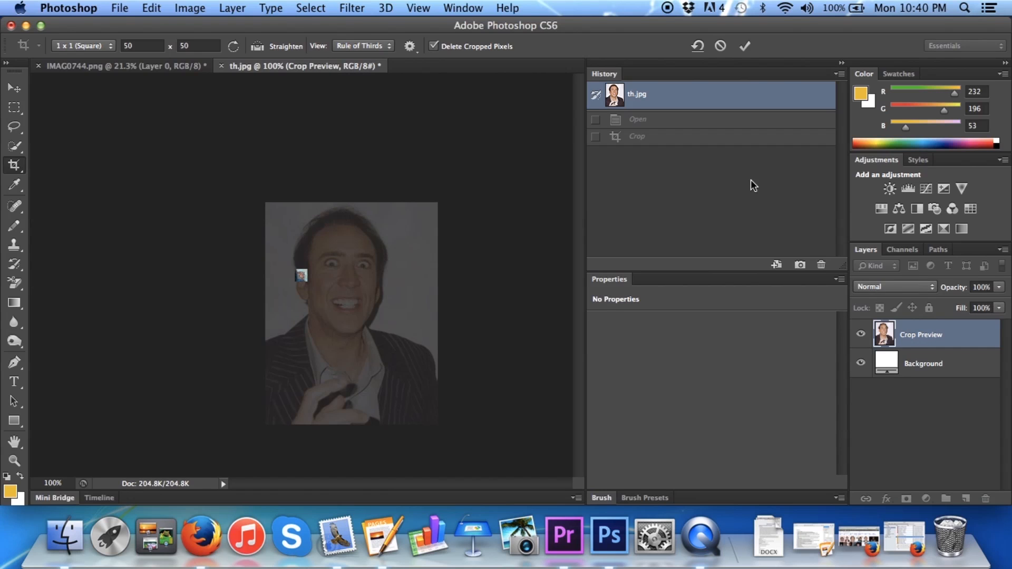
click(744, 47)
click(641, 103)
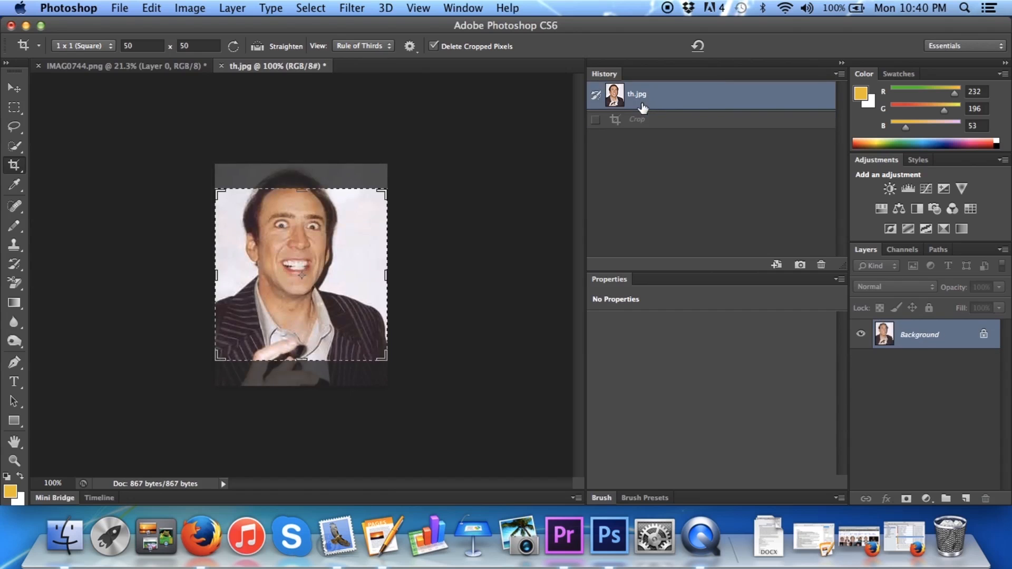
Crop th.jpg to a full-width 1:1 square starting at the photo's upper edge, framing the head and shoulders
drag(218, 193, 243, 173)
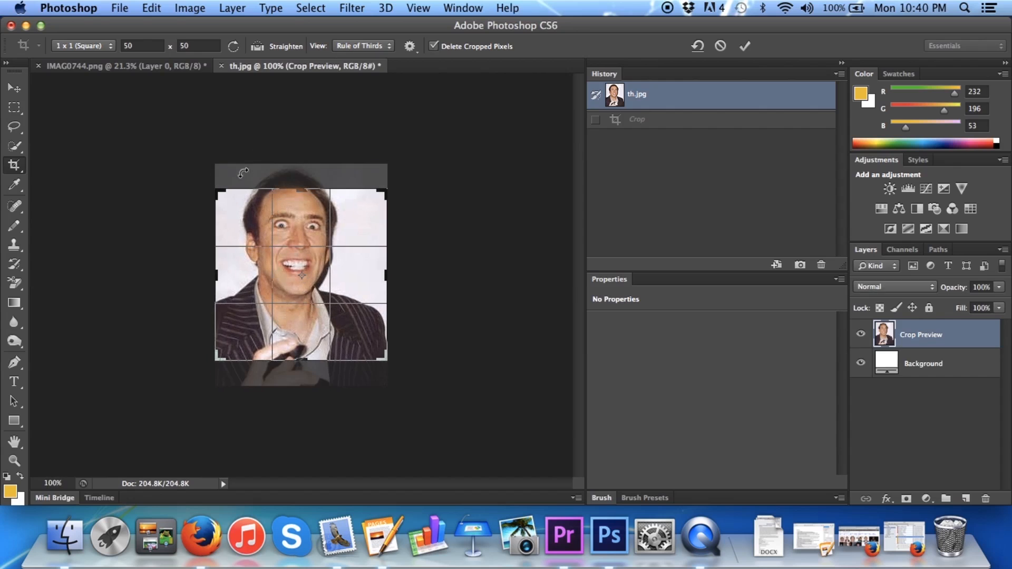
drag(343, 279, 344, 303)
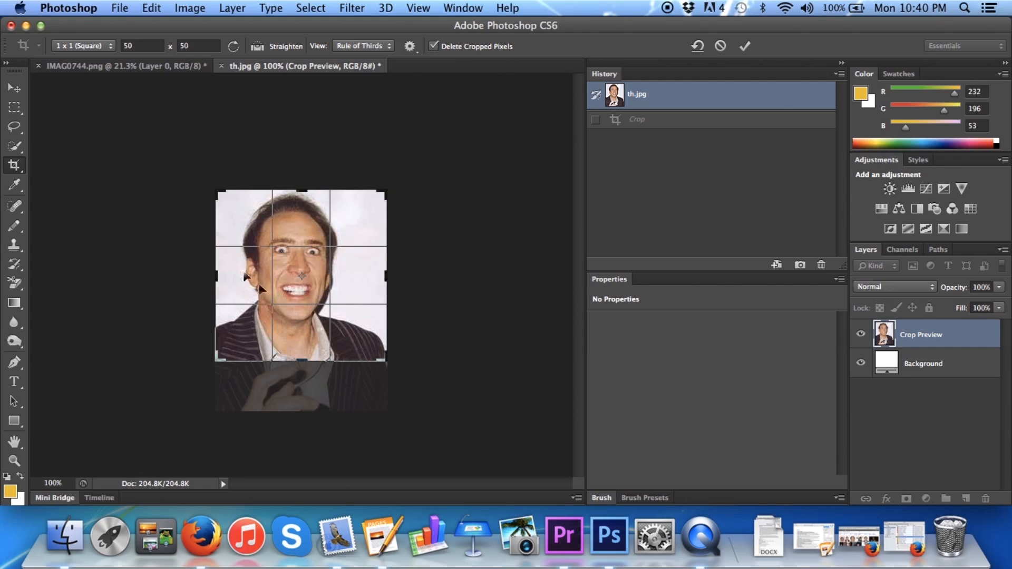
click(745, 46)
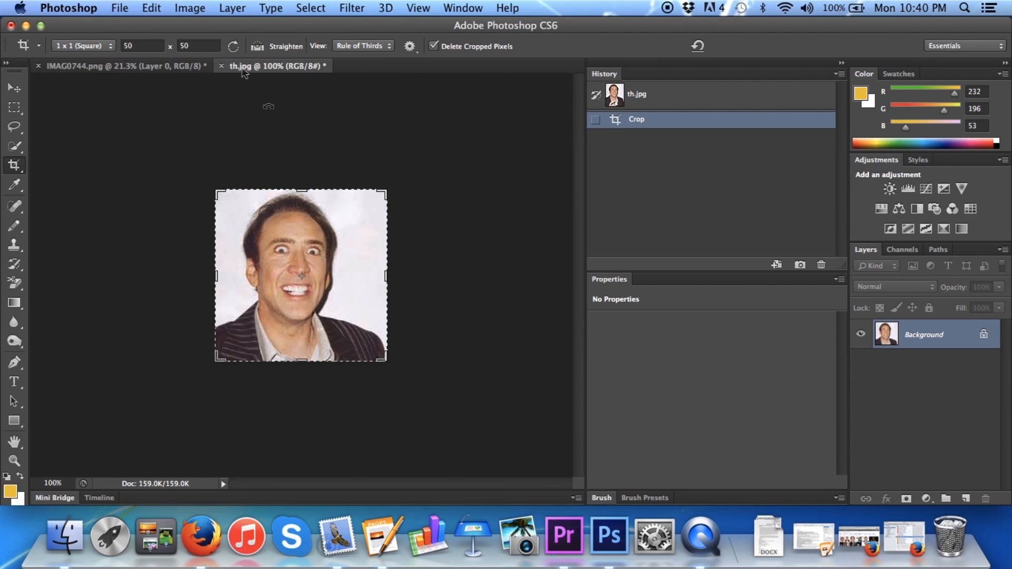
Resize the th.jpg image to 50 × 50 pixels at a resolution of 72 pixels/inch
click(196, 6)
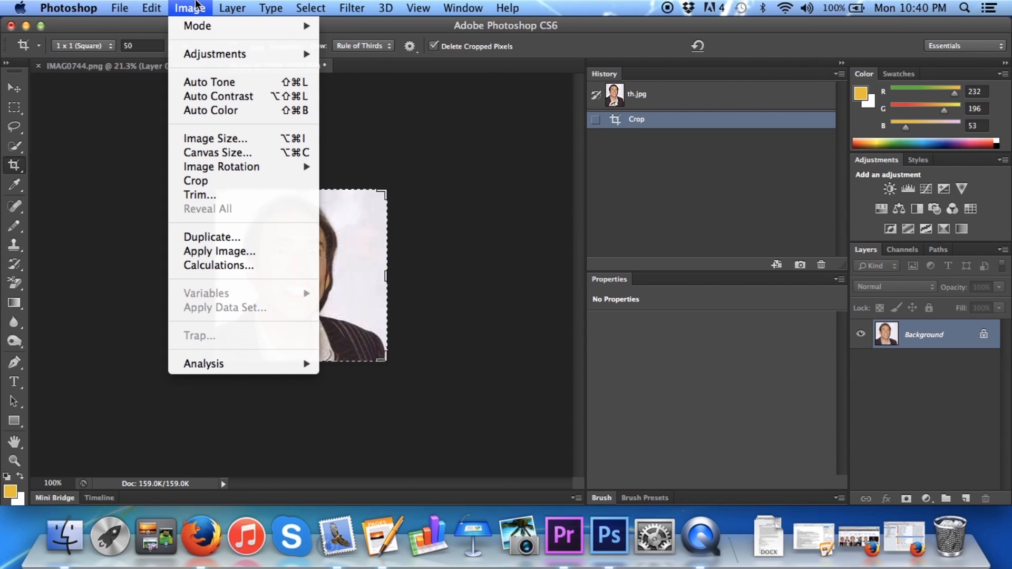
click(225, 139)
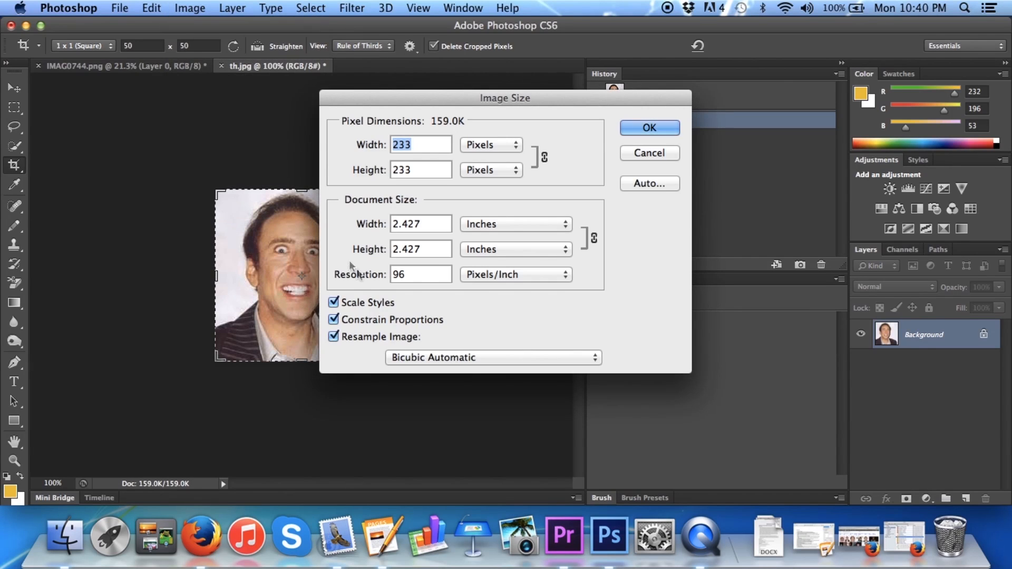
click(430, 272)
key(BackSpace)
key(BackSpace)
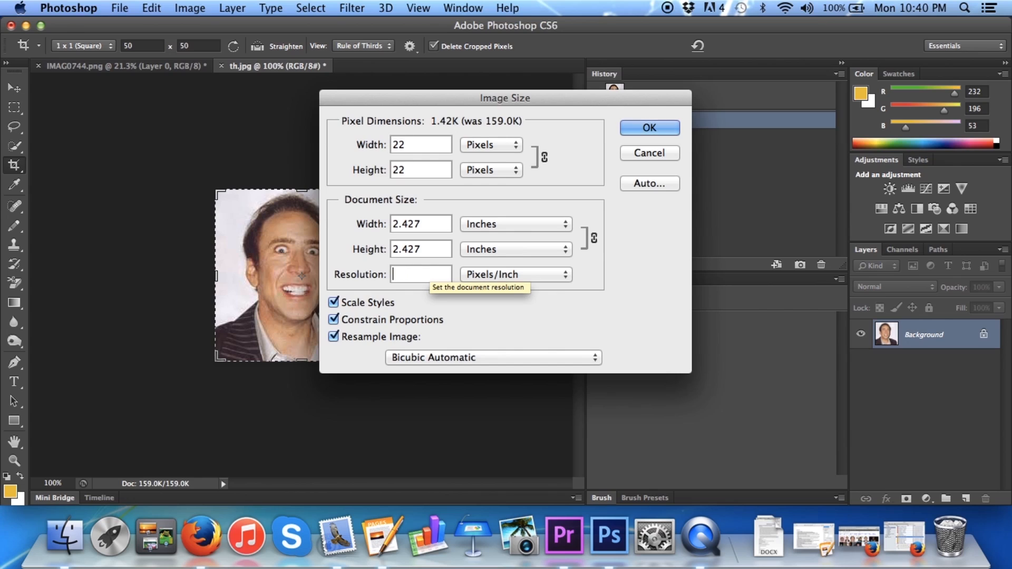
text(72)
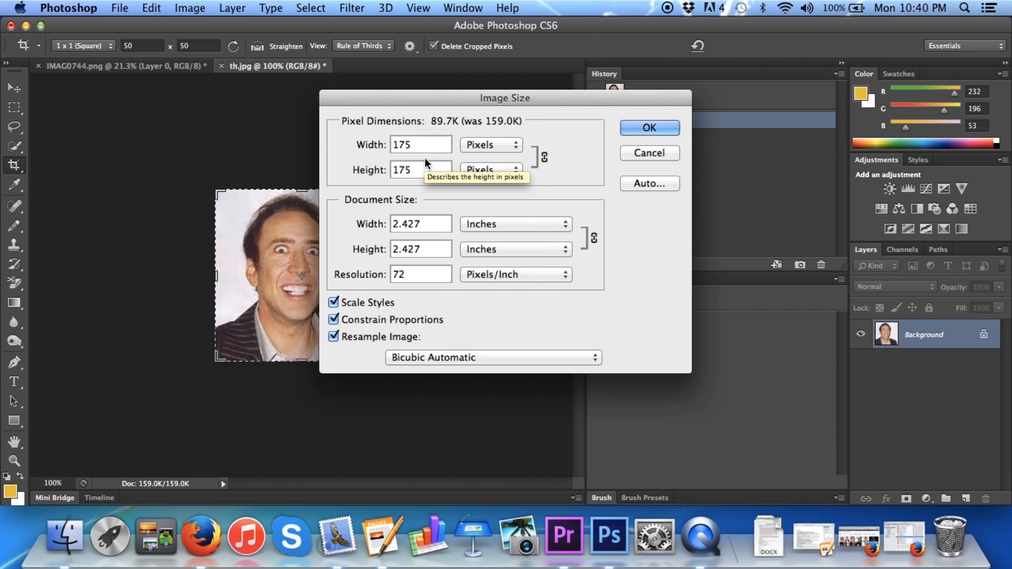
key(BackSpace)
key(BackSpace)
key(BackSpace)
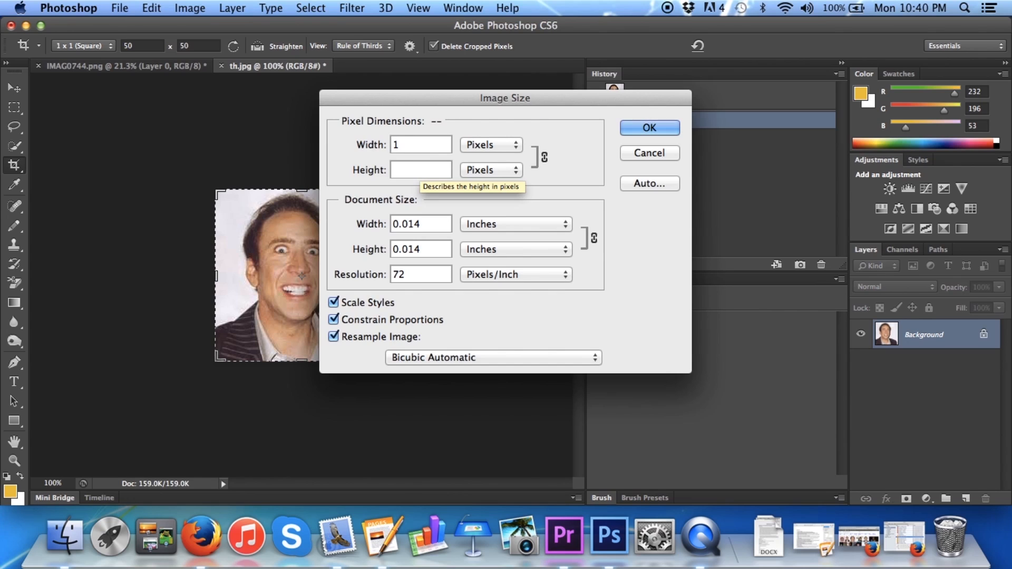
text(50)
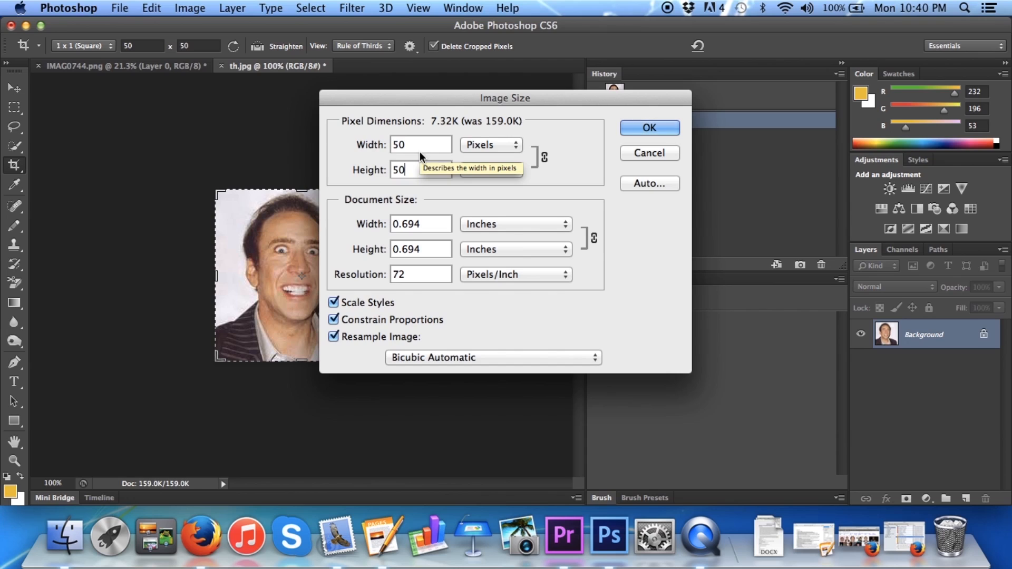
click(648, 128)
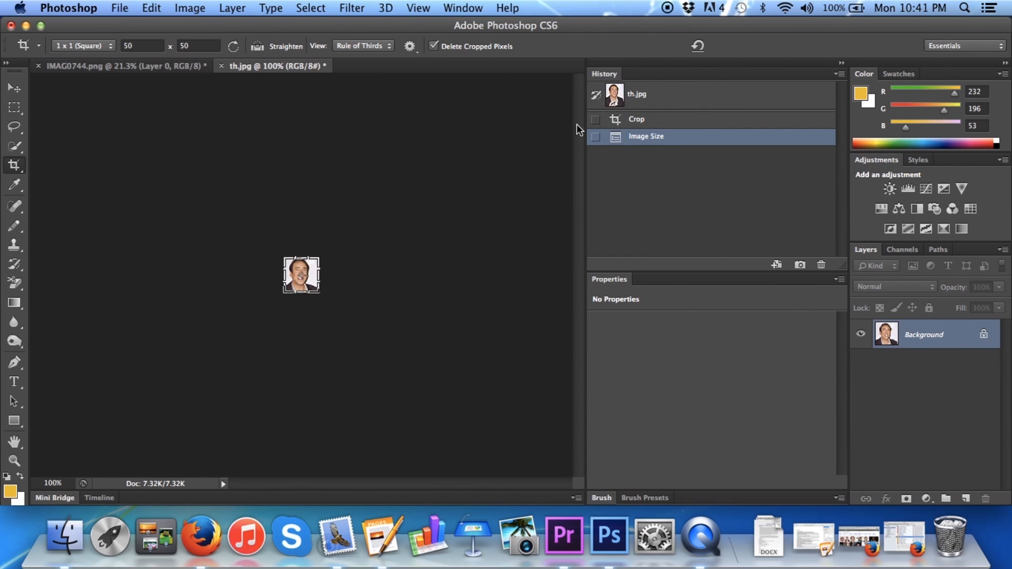
Activate the Move tool and create a new 100 × 100 pixel document at 72 pixels/inch with a white background
click(153, 66)
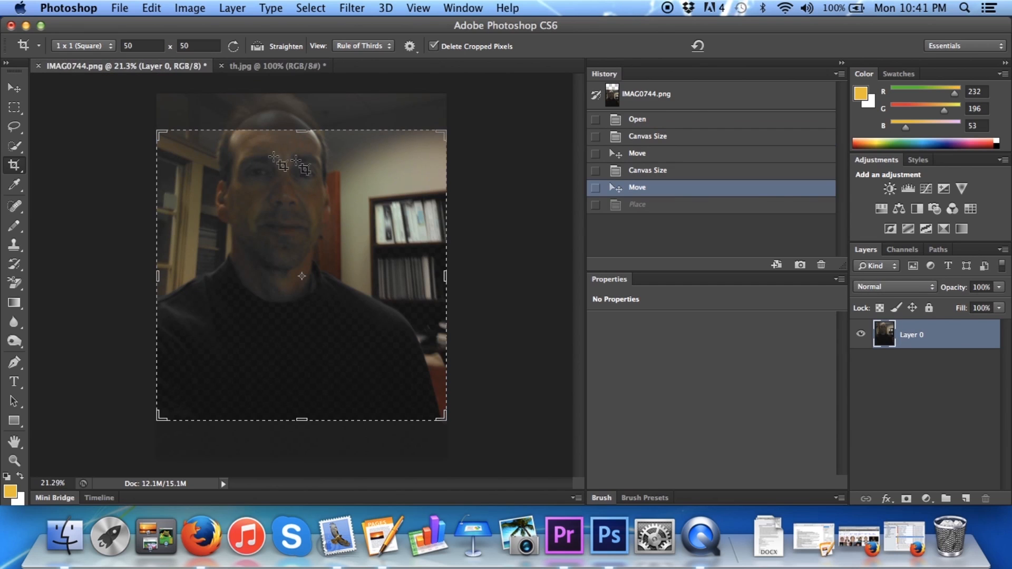
click(14, 87)
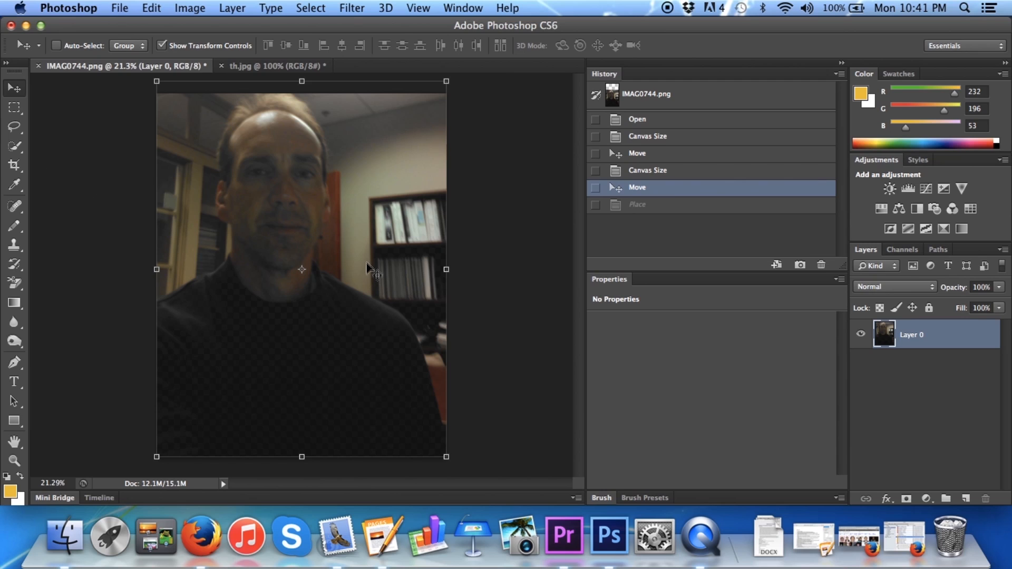
click(187, 7)
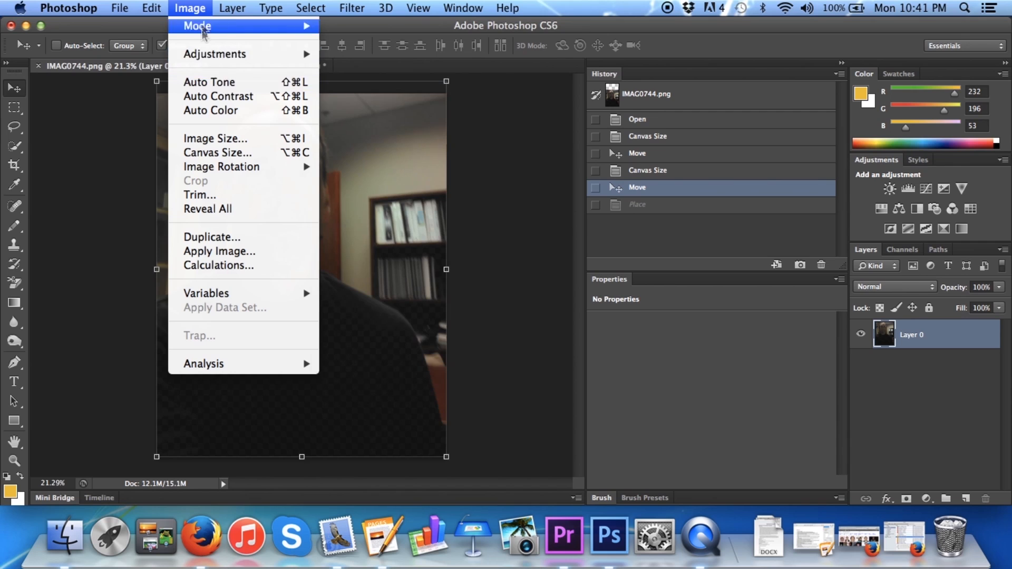
mouse_move(122, 7)
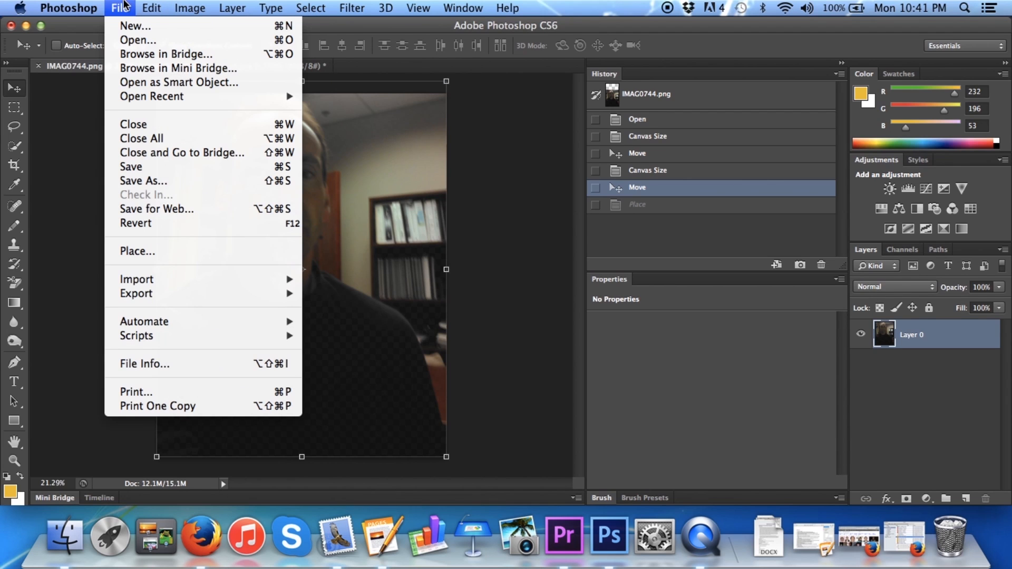
click(138, 27)
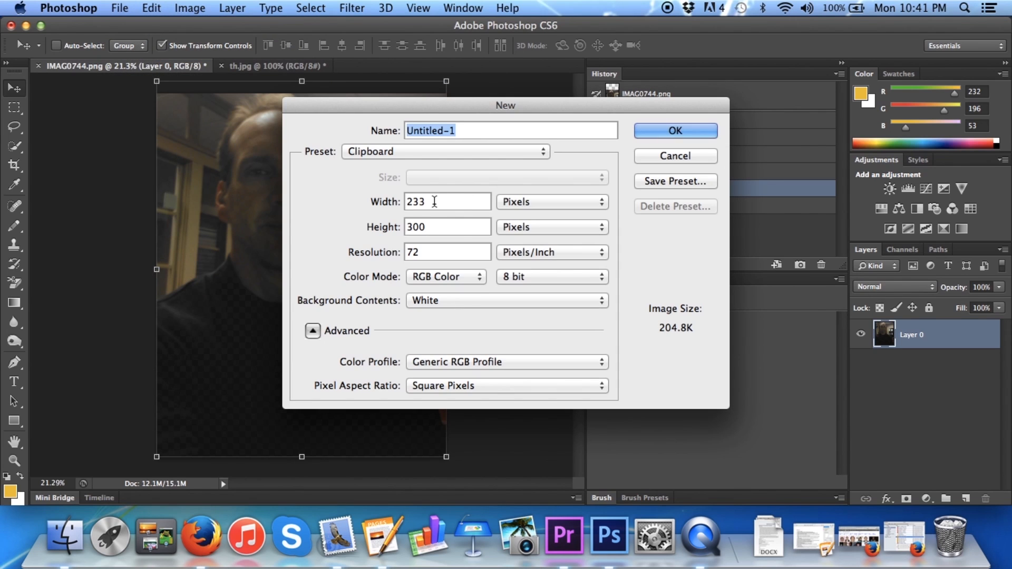
click(434, 202)
double_click(434, 202)
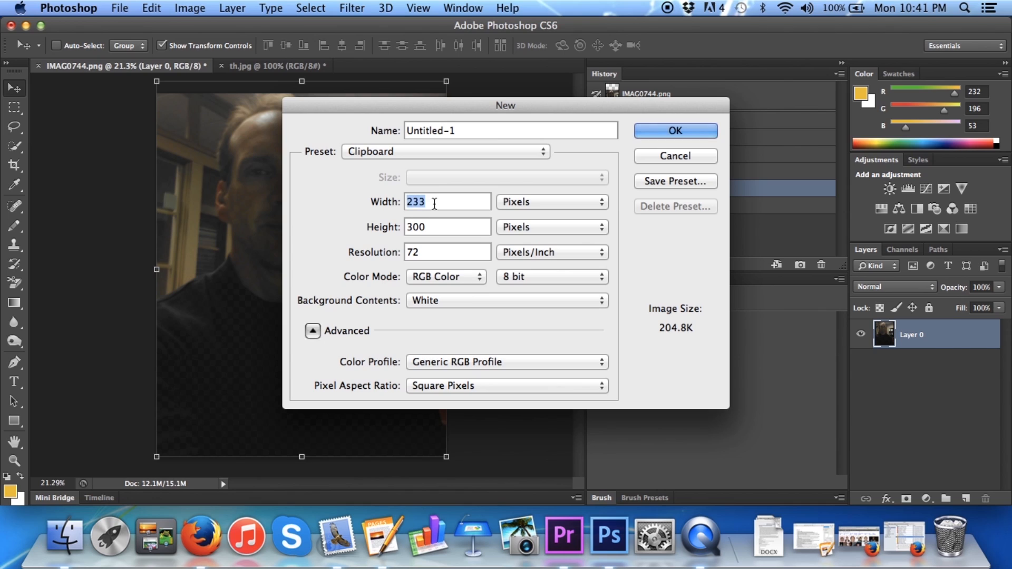
text(100)
click(449, 225)
key(BackSpace)
key(BackSpace)
key(BackSpace)
text(100)
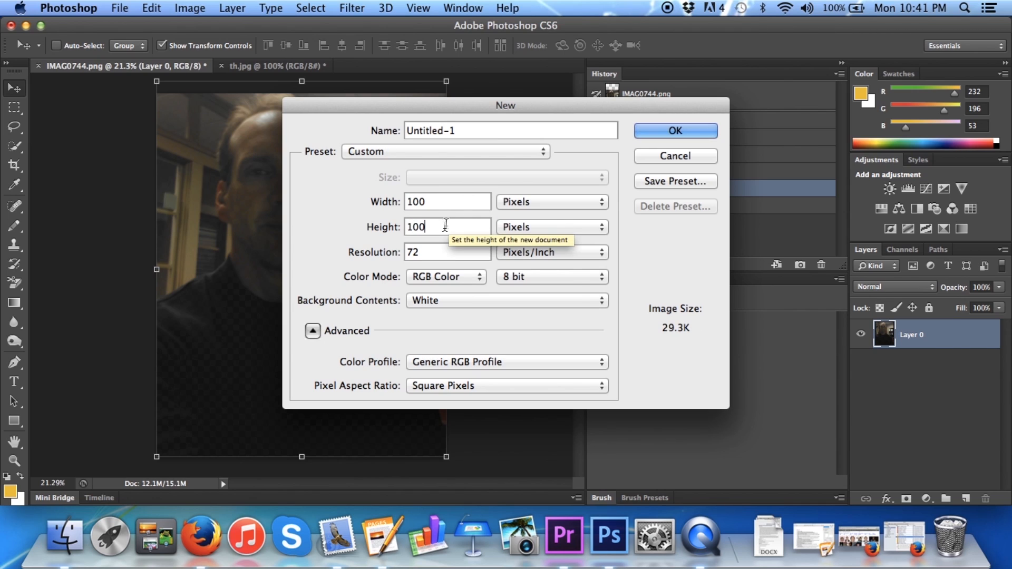
click(673, 131)
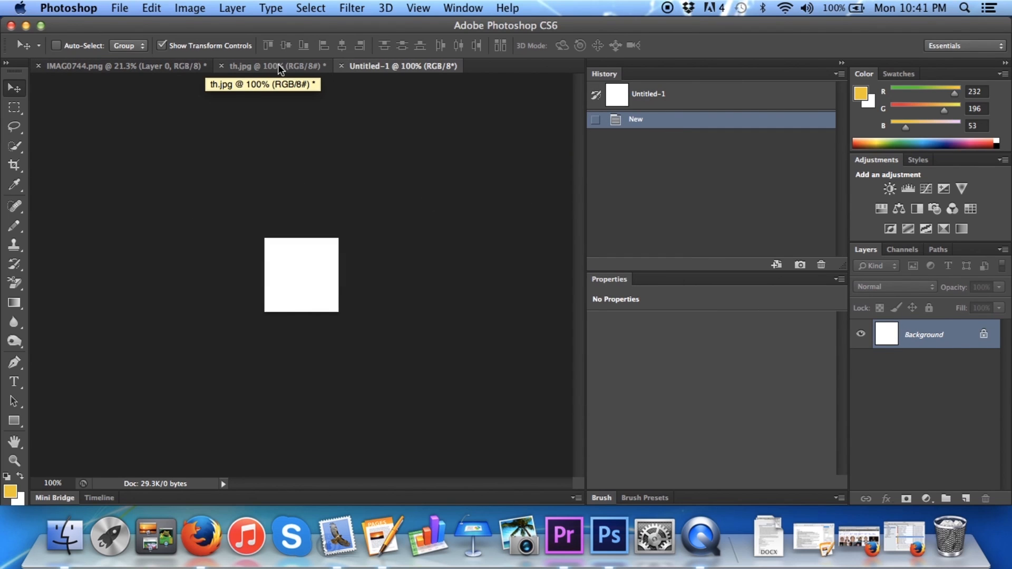
Float th.jpg in its own window, copy its image into Untitled-1 and align it to the canvas's upper-left corner
drag(278, 64, 375, 210)
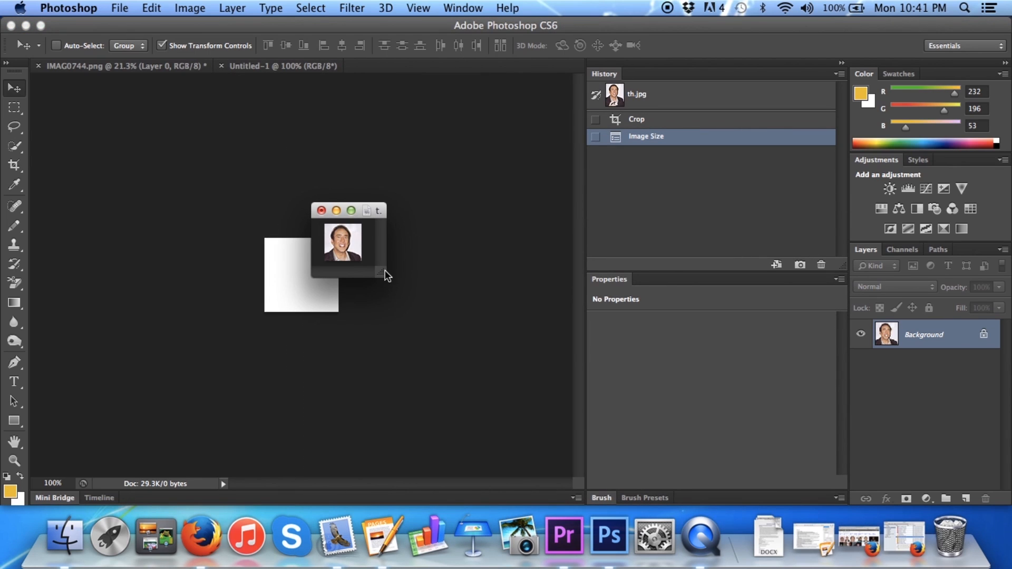
drag(289, 283, 289, 283)
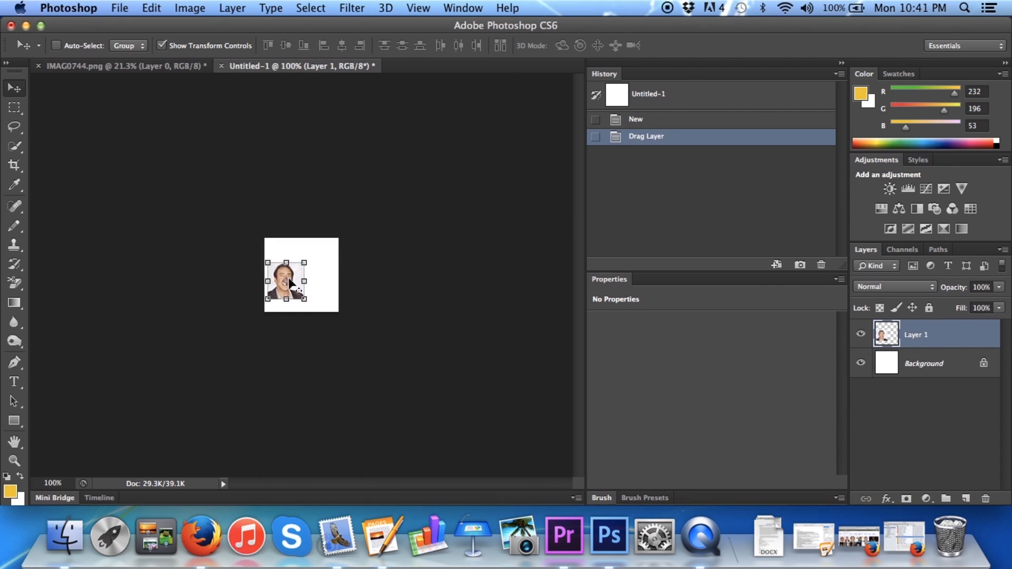
drag(297, 278, 294, 258)
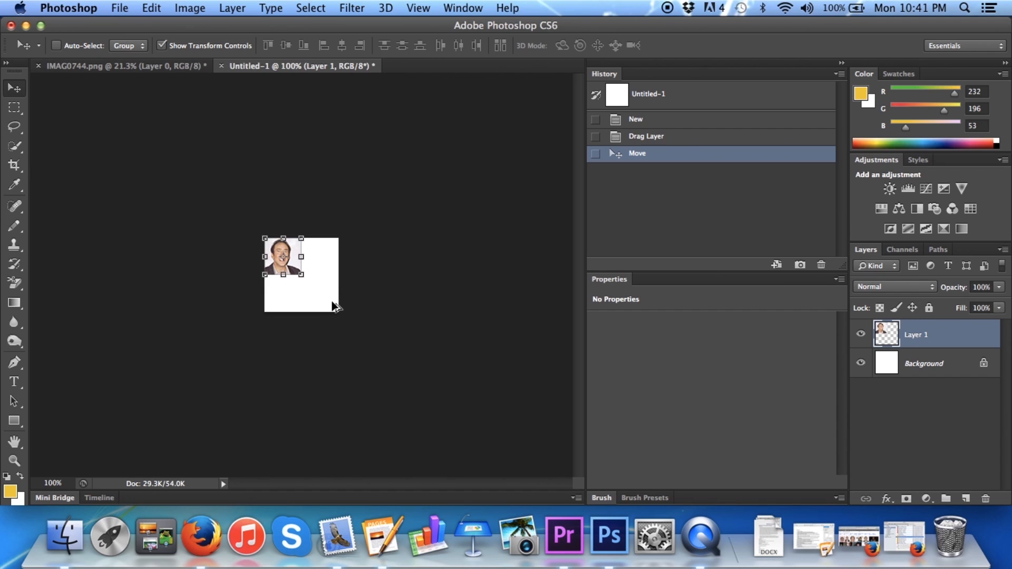
Duplicate the small portrait layer three times in Untitled-1
key(super+alt+j)
key(Return)
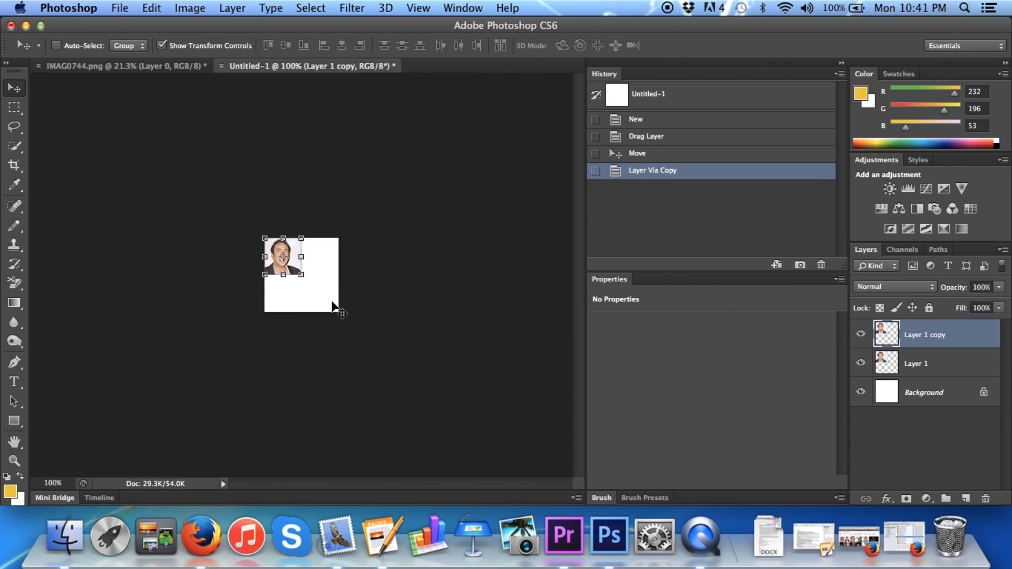
key(super+alt+j)
key(Return)
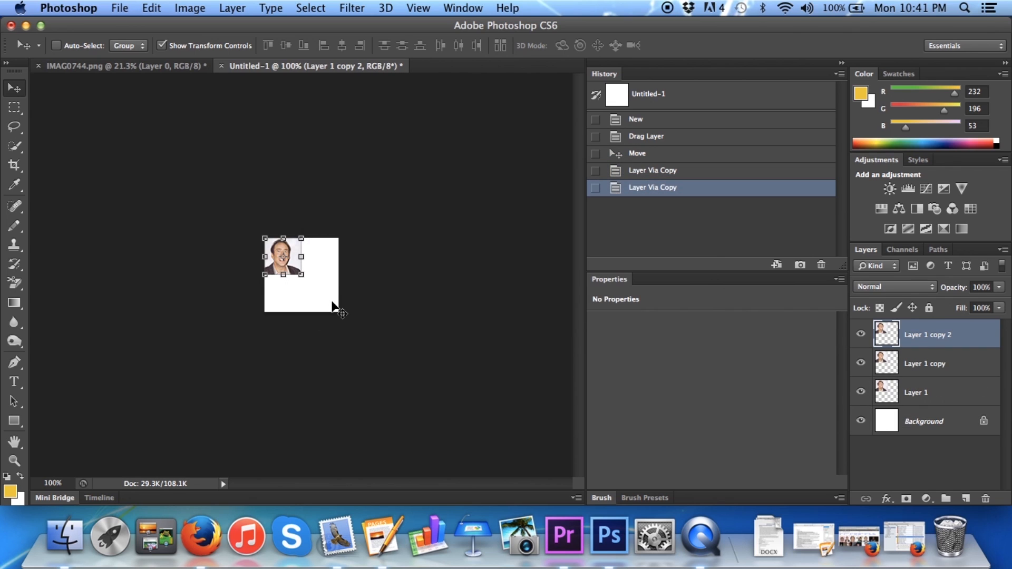
key(super+alt+j)
key(Return)
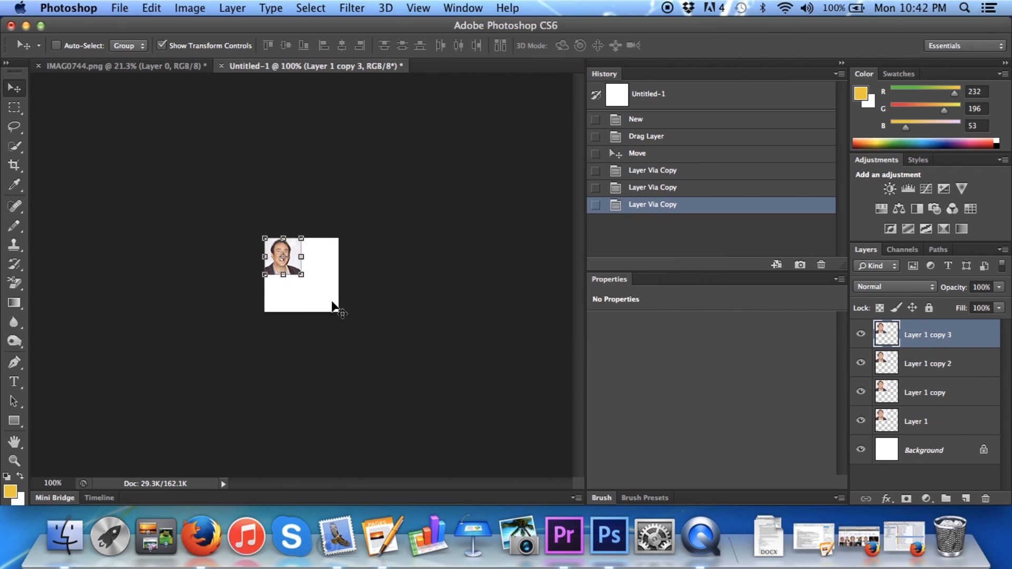
Move the Layer 1 copy portrait straight down into the canvas's lower-left quarter
click(926, 397)
drag(294, 263, 294, 300)
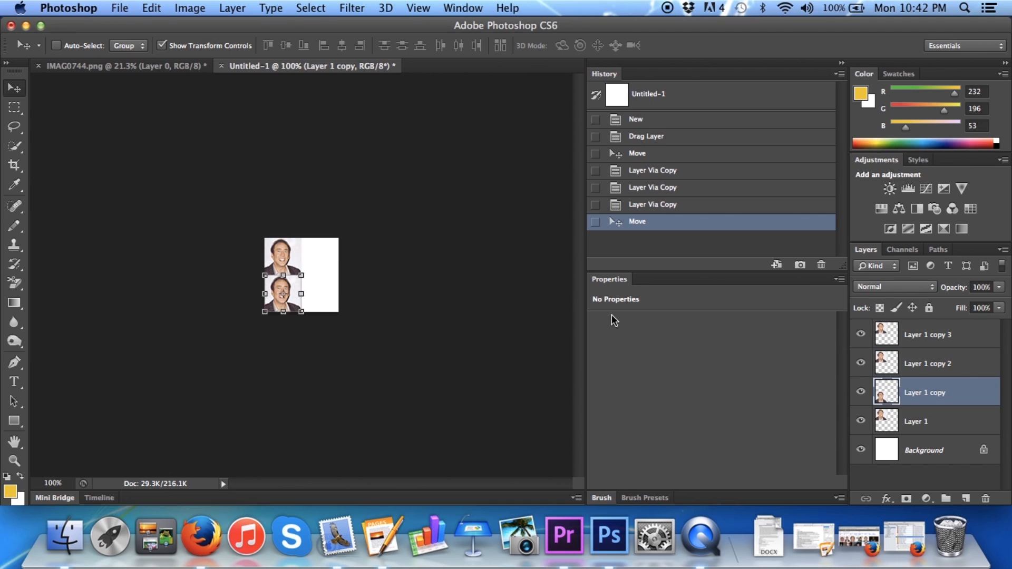
Move the Layer 1 copy 2 portrait into the canvas's upper-right quarter and Layer 1 copy 3 into the lower-right quarter
click(955, 368)
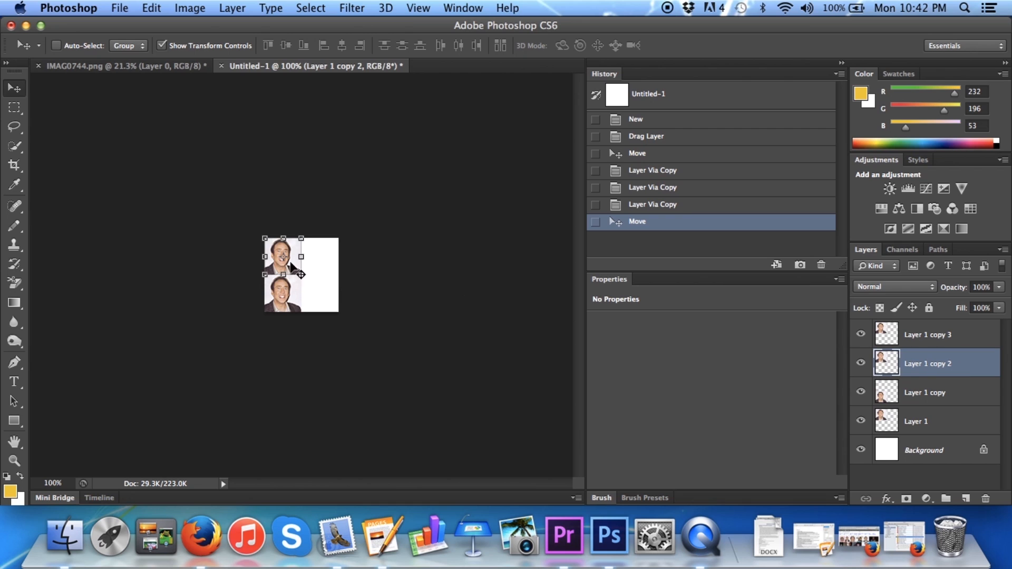
drag(289, 265, 326, 265)
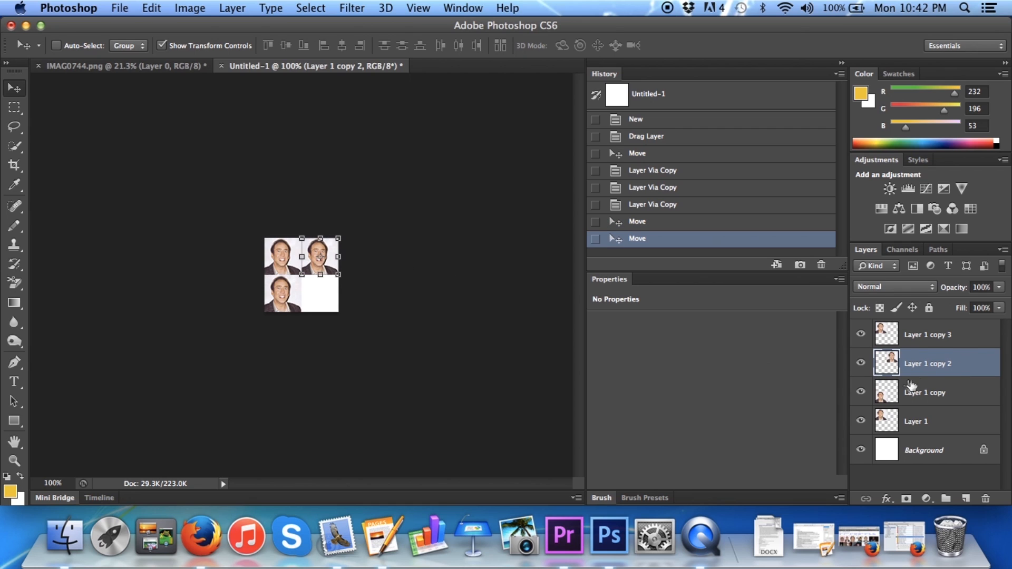
click(948, 337)
drag(284, 262, 331, 302)
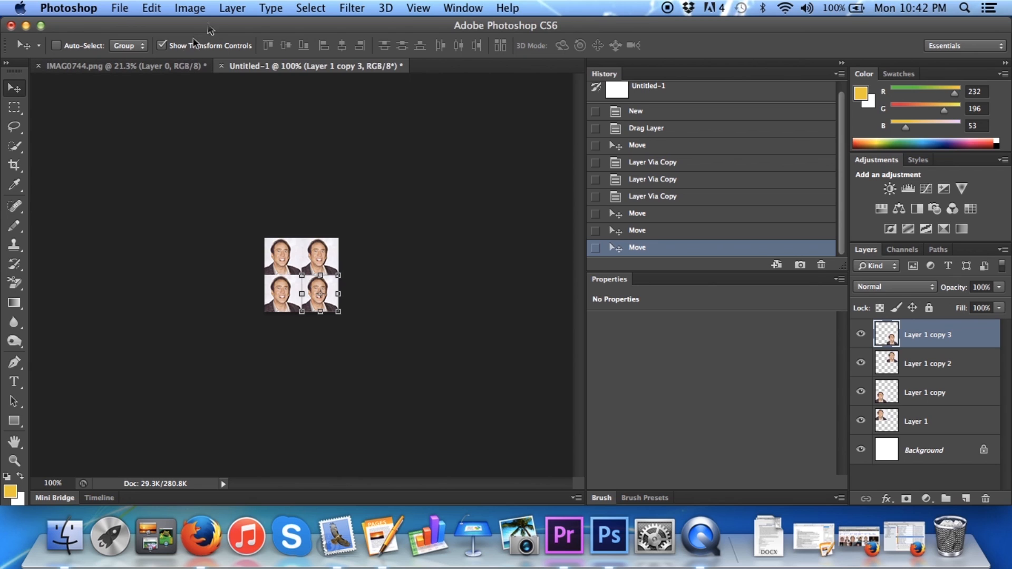
Flatten the four-portrait image into one layer and desaturate it
click(231, 7)
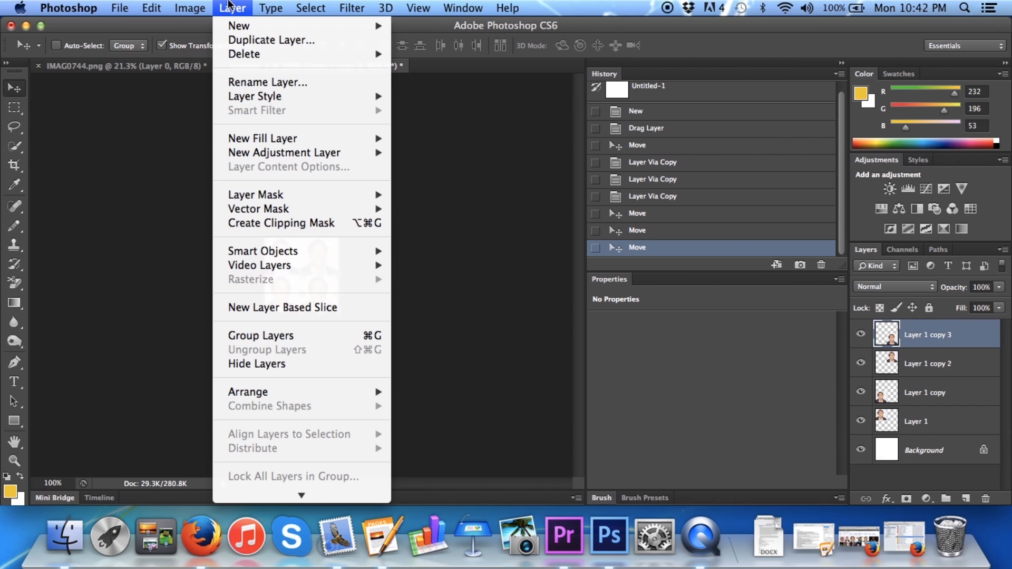
scroll(318, 201, down, 4)
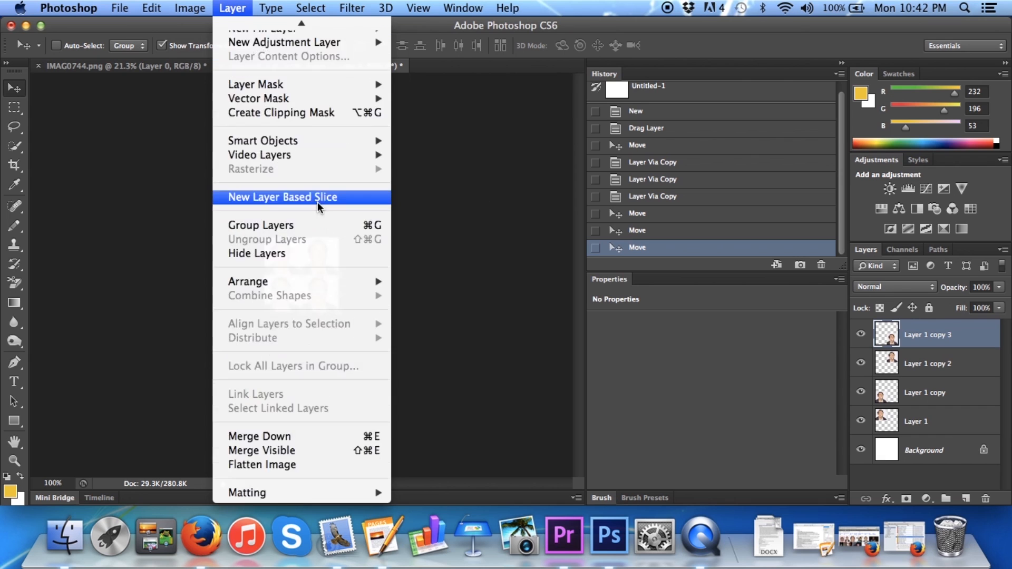
click(286, 465)
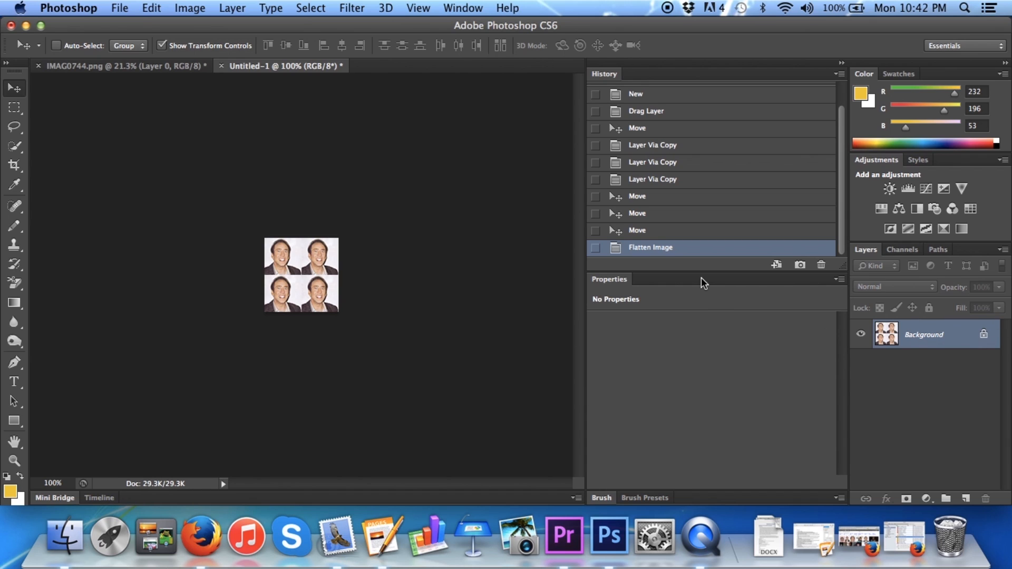
key(super+shift+u)
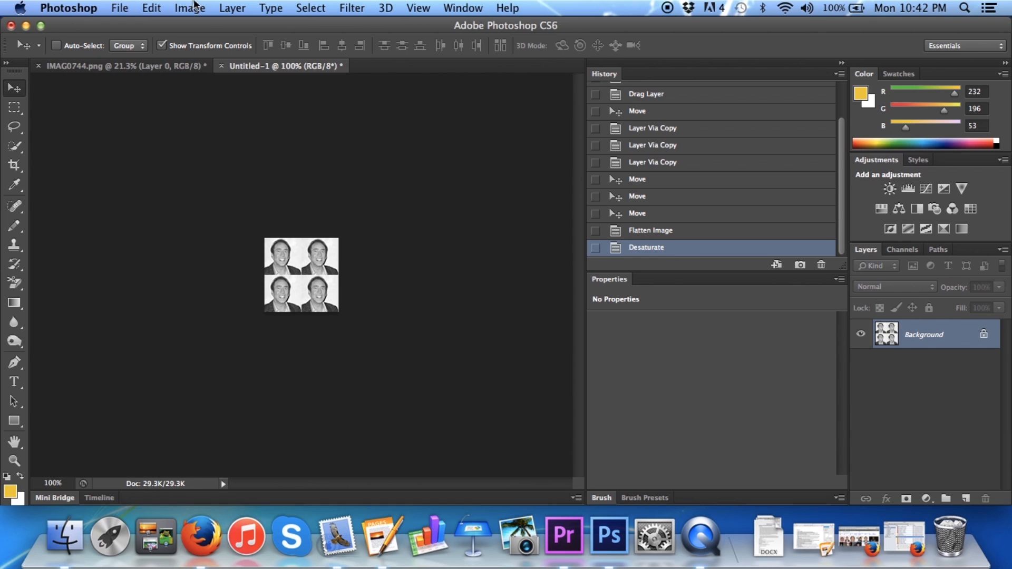
Define the black-and-white portrait grid as a pattern, keeping the name Pattern 2
click(152, 7)
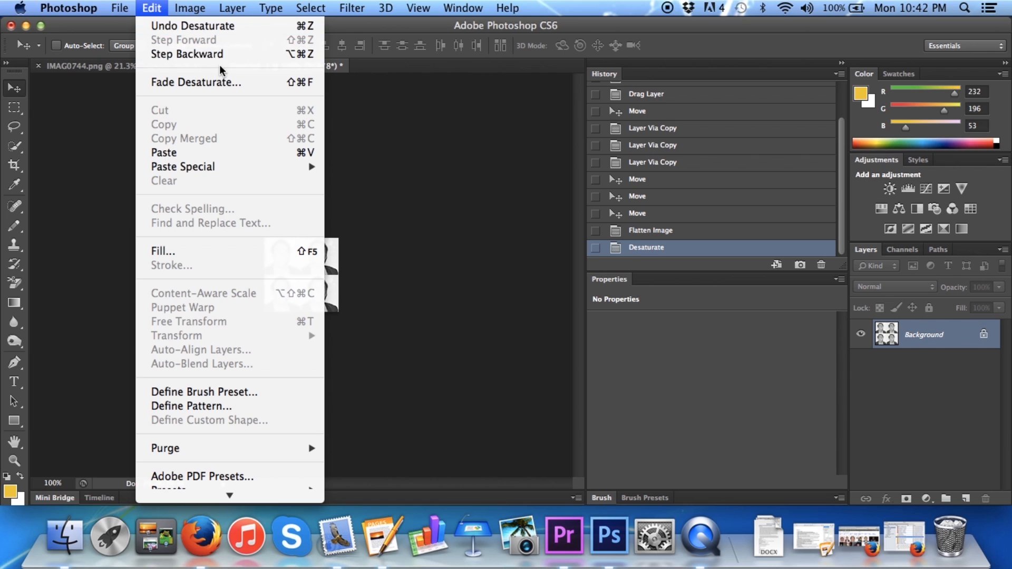
scroll(214, 162, down, 3)
click(211, 273)
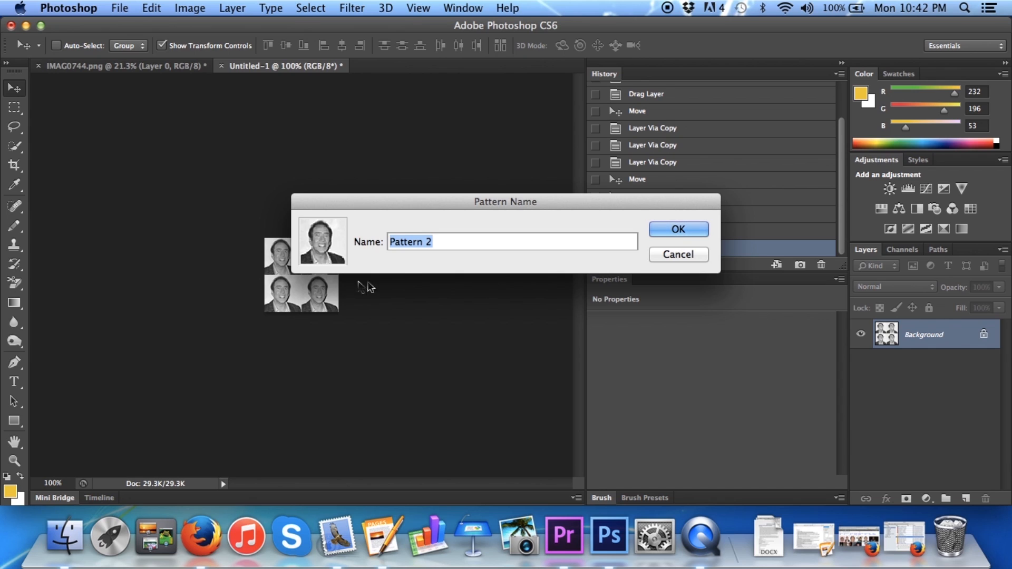
click(688, 232)
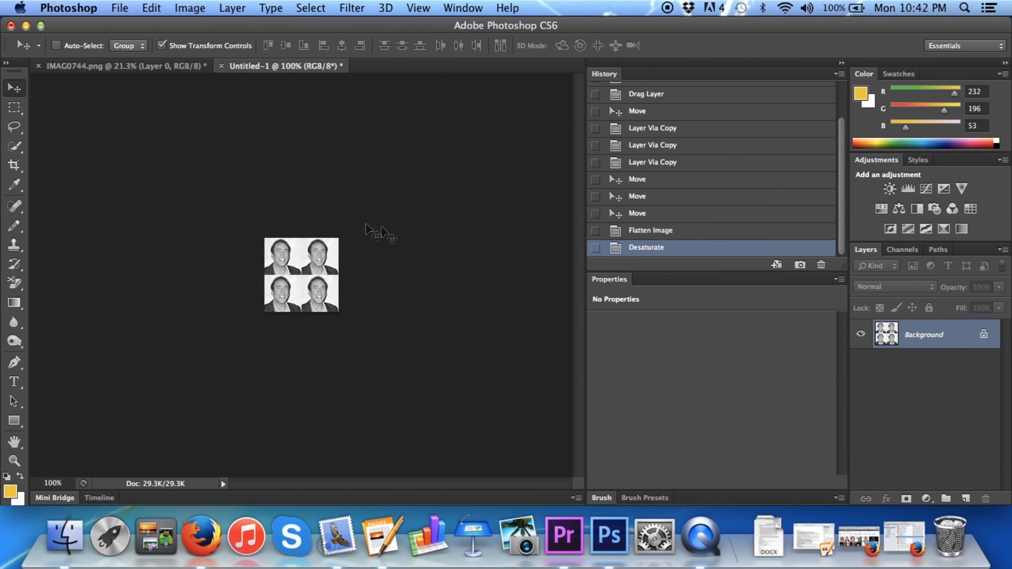
Add a new layer above Layer 0 in IMAG0744.png and fill it with the newly defined portrait pattern in Normal mode at 100% opacity
click(157, 67)
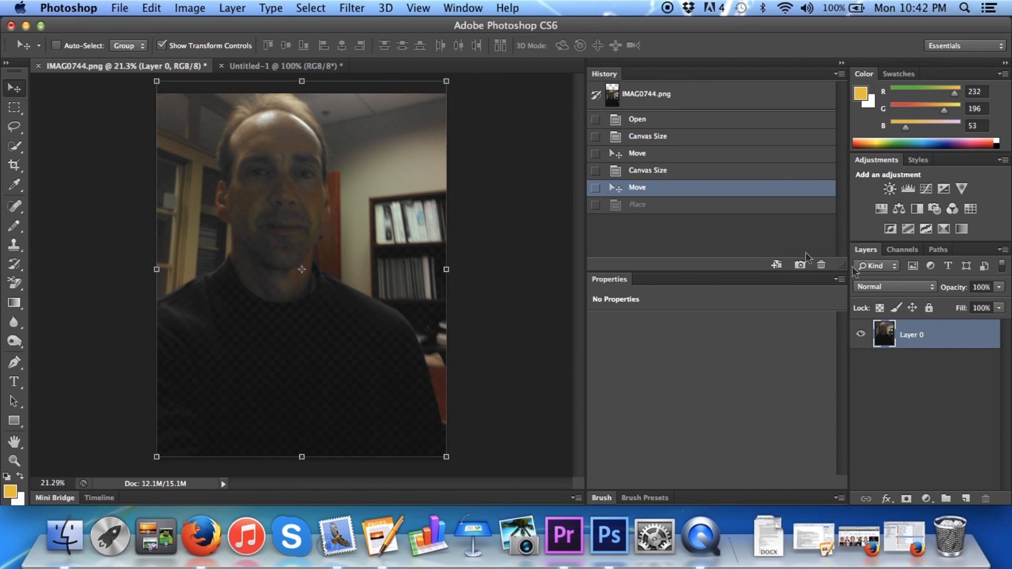
click(965, 498)
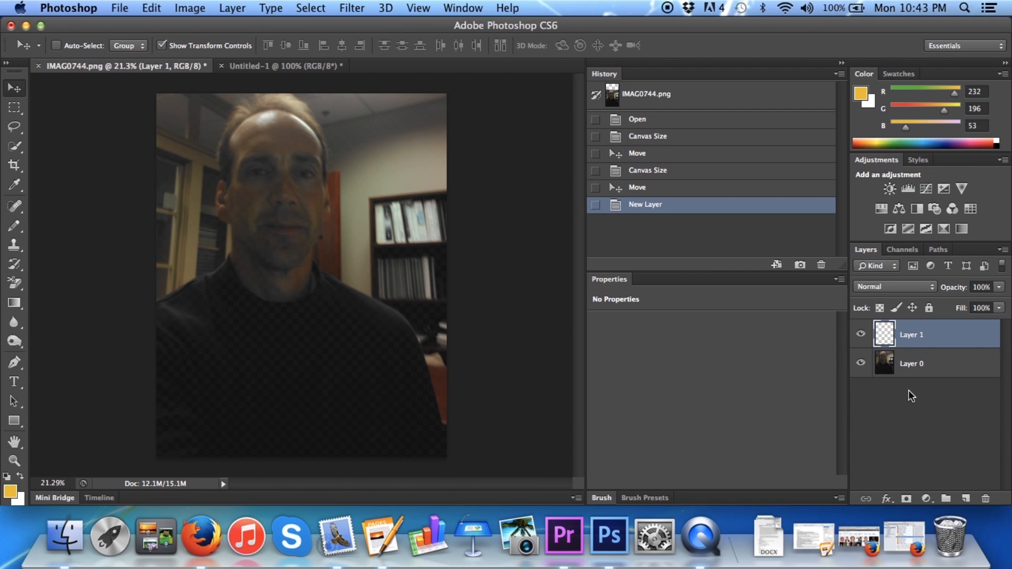
click(152, 8)
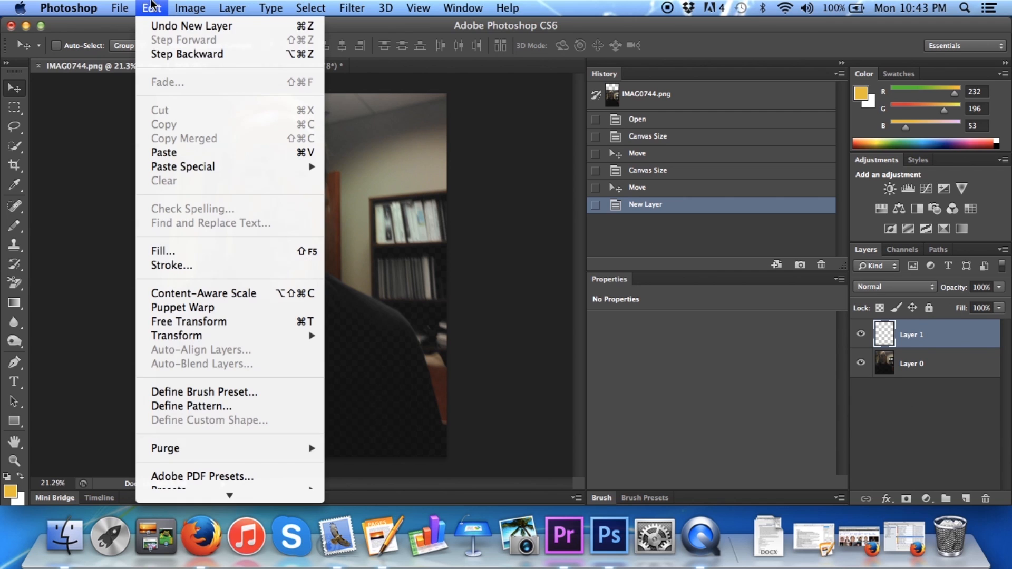
click(166, 251)
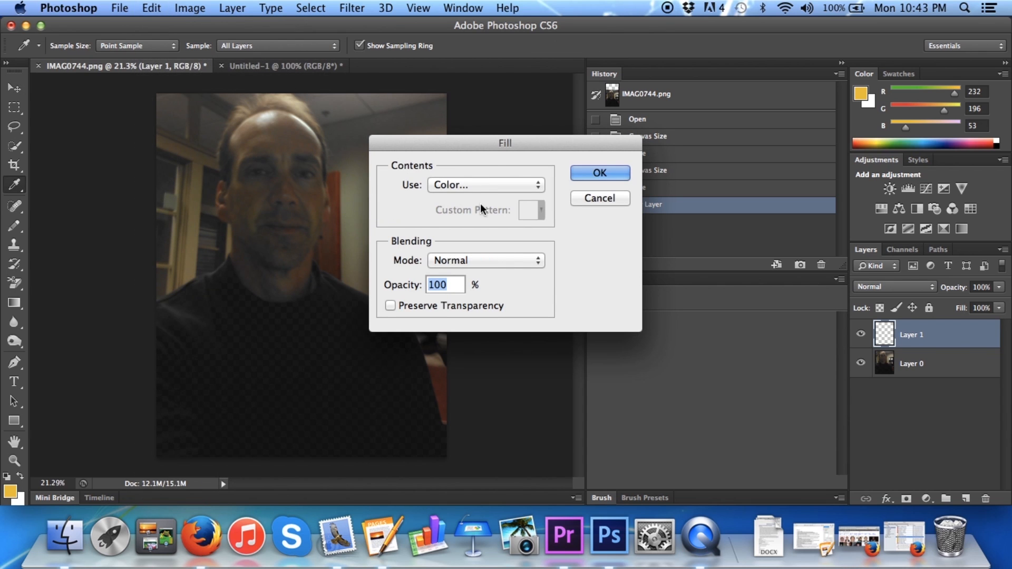
click(472, 188)
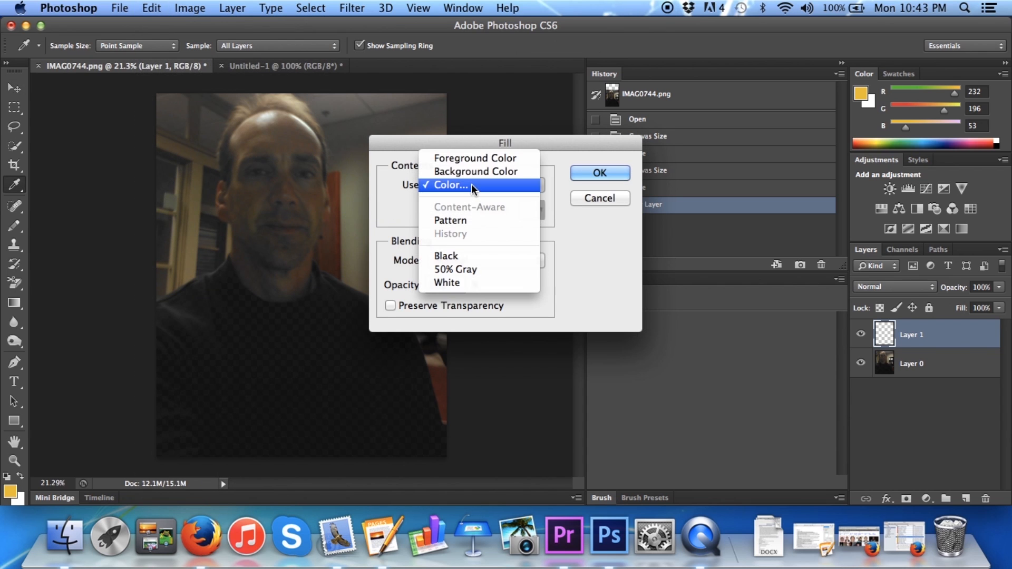
click(467, 222)
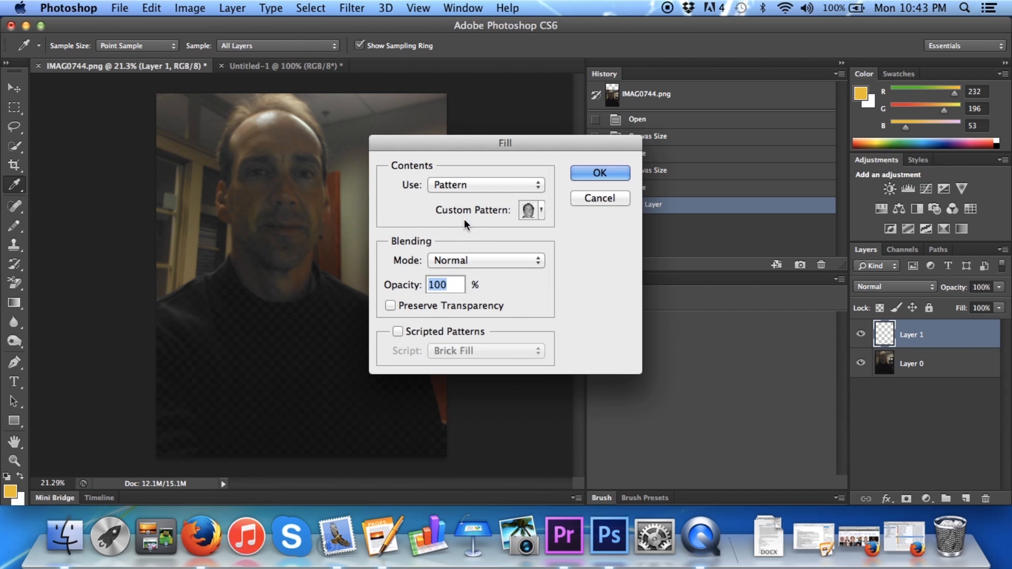
click(537, 211)
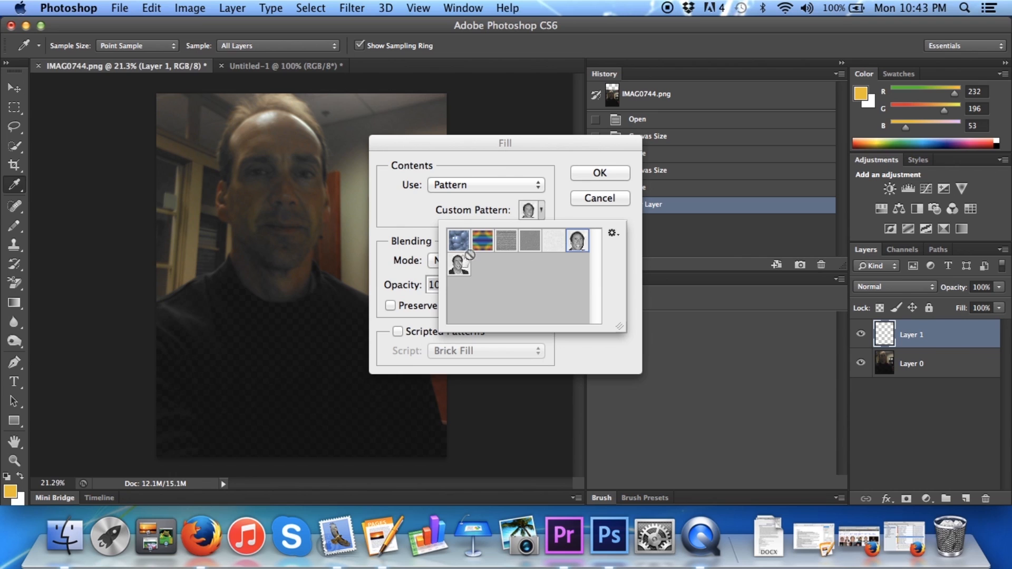
click(459, 265)
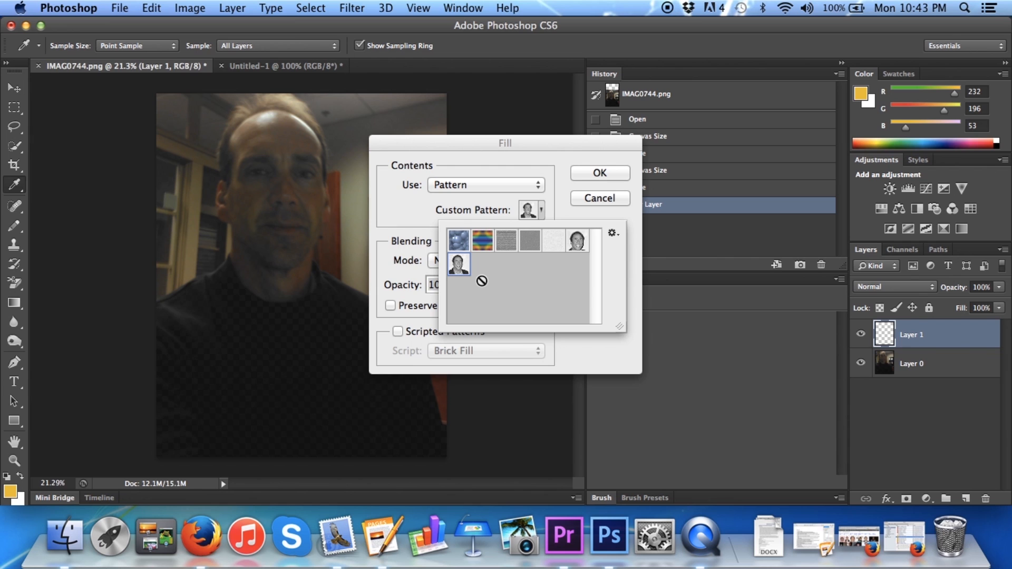
click(608, 174)
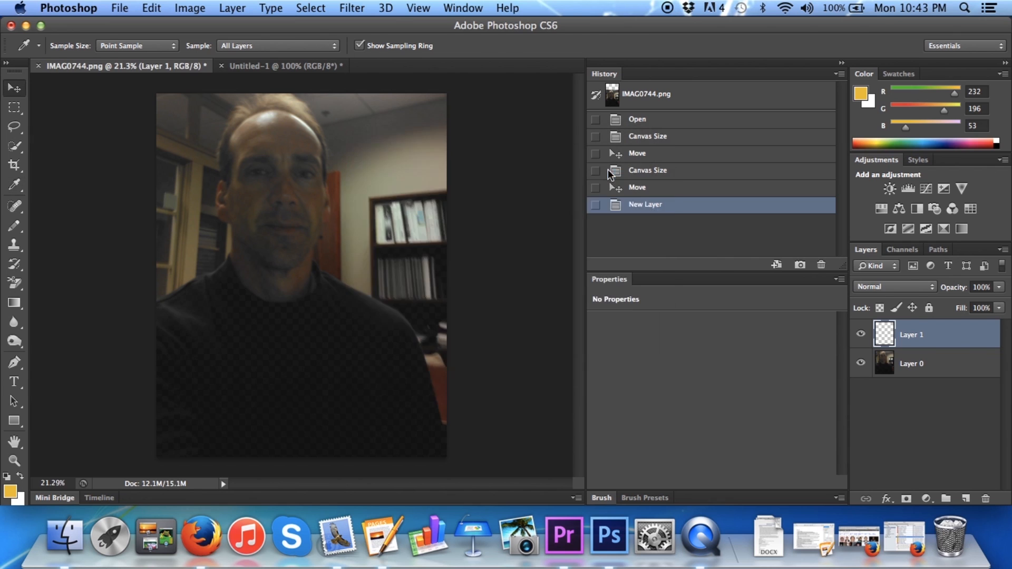
key(v)
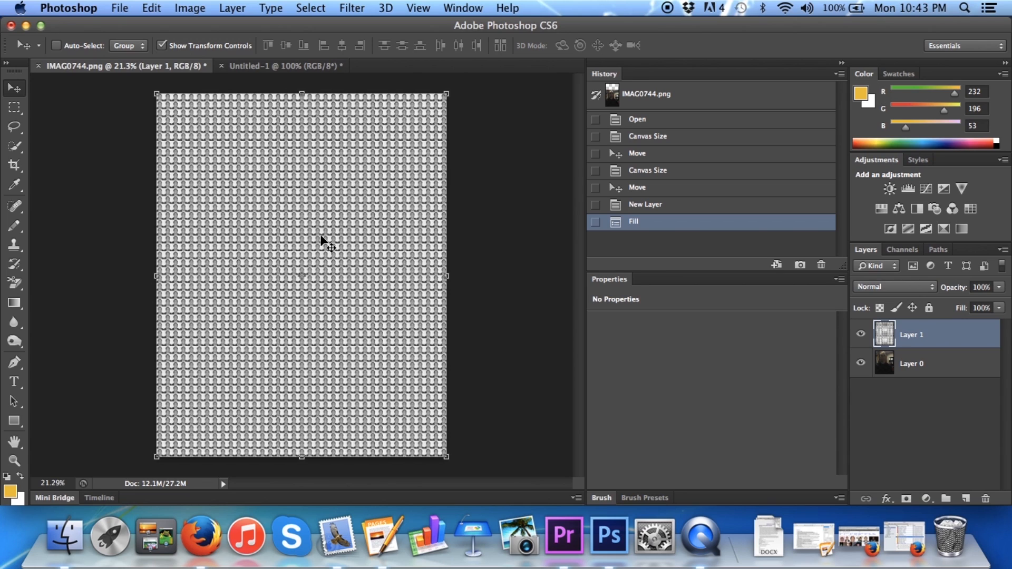
Set the pattern layer's blending mode to Overlay and its opacity to 50%
click(911, 287)
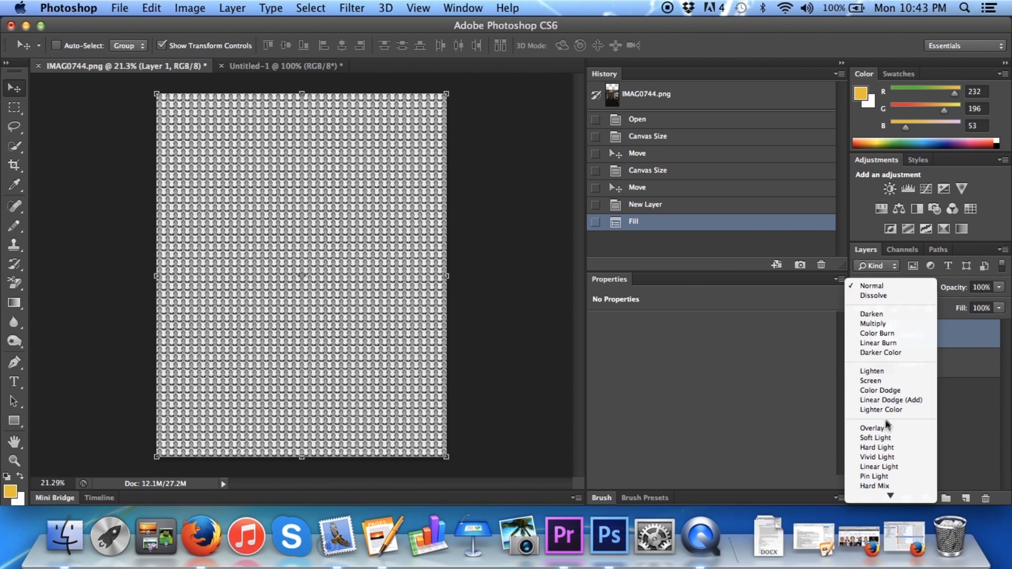
click(884, 425)
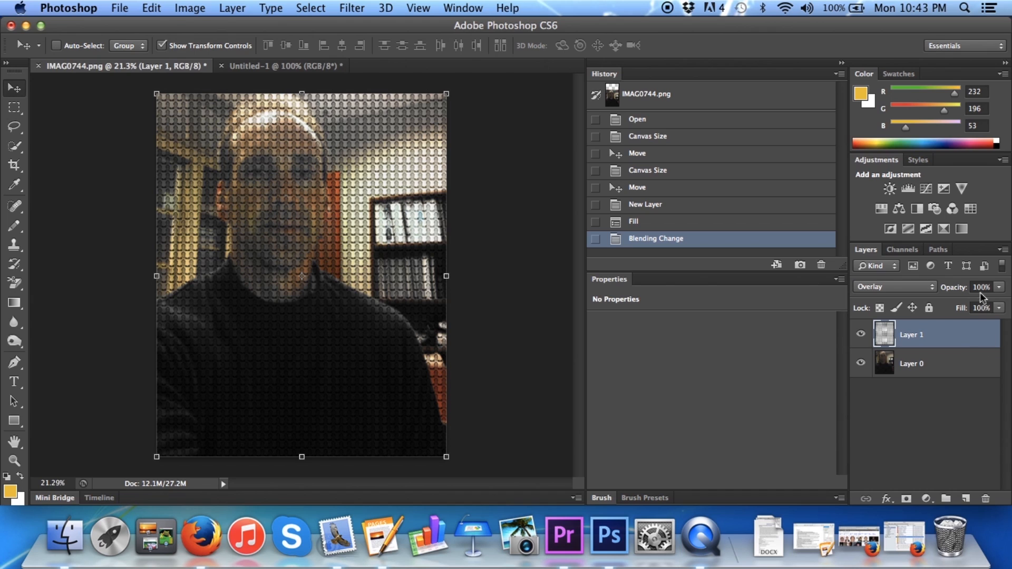
click(998, 288)
drag(1000, 303, 966, 307)
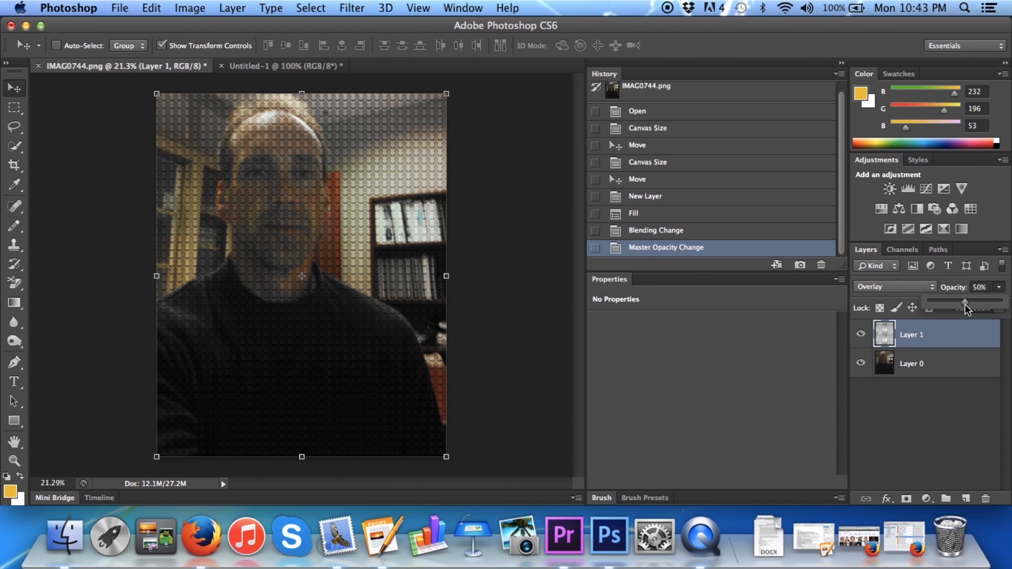
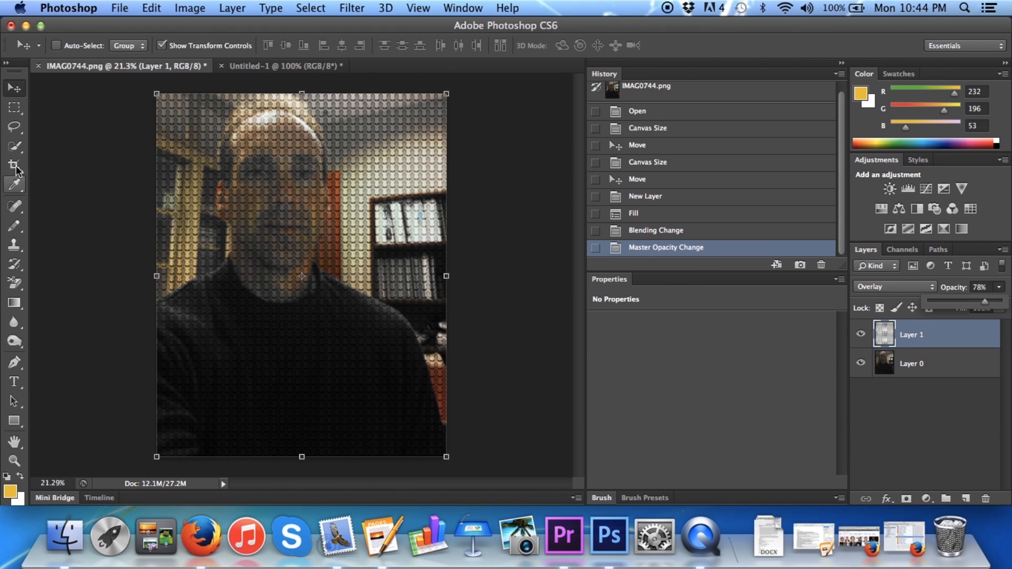
Crop IMAG0744.png to a 1 x 1 square framing the face, keeping the head and shoulders
click(14, 165)
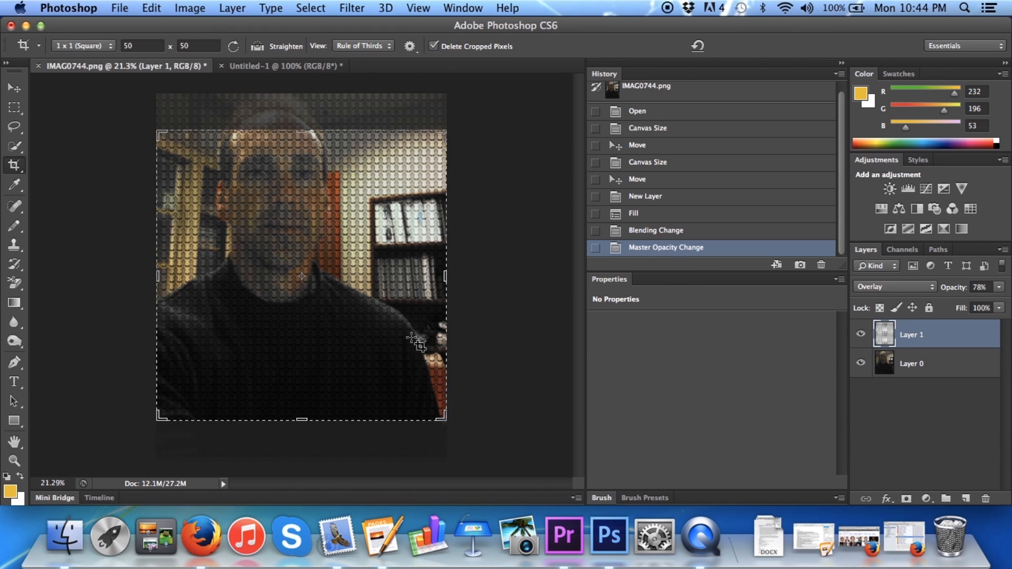
drag(442, 419, 373, 399)
drag(330, 271, 307, 319)
drag(400, 375, 406, 391)
drag(333, 300, 356, 320)
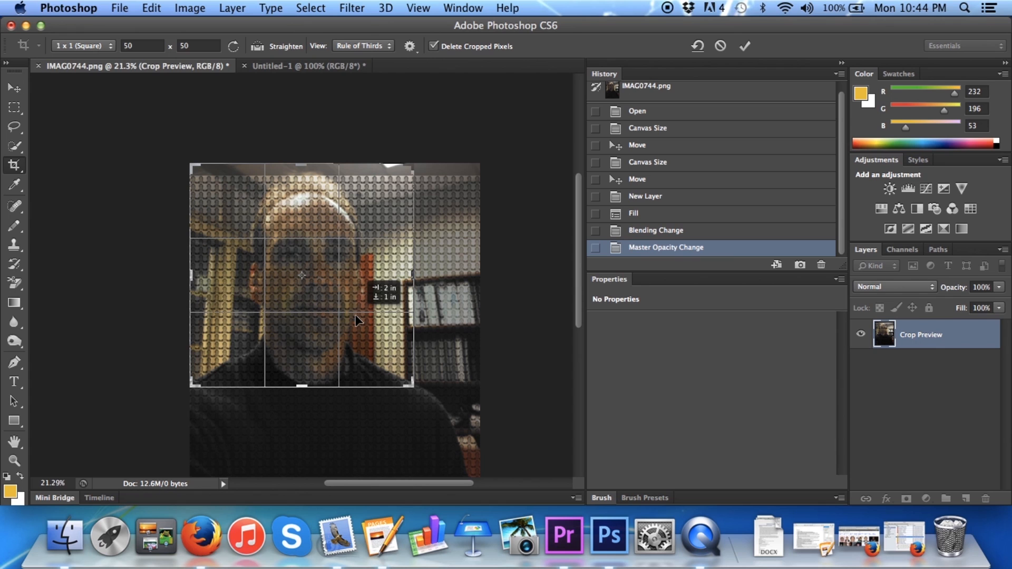
drag(357, 320, 352, 303)
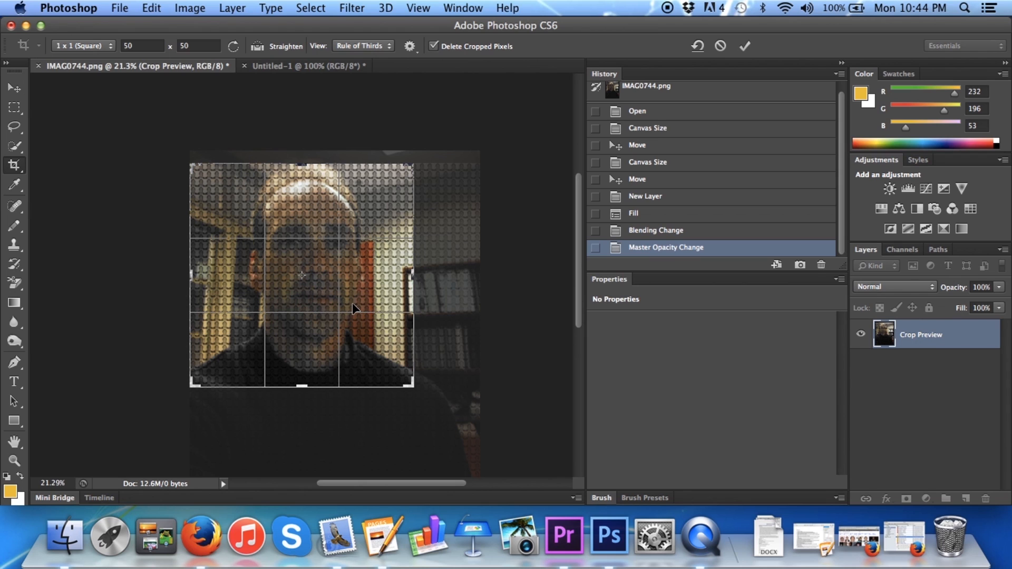
click(744, 46)
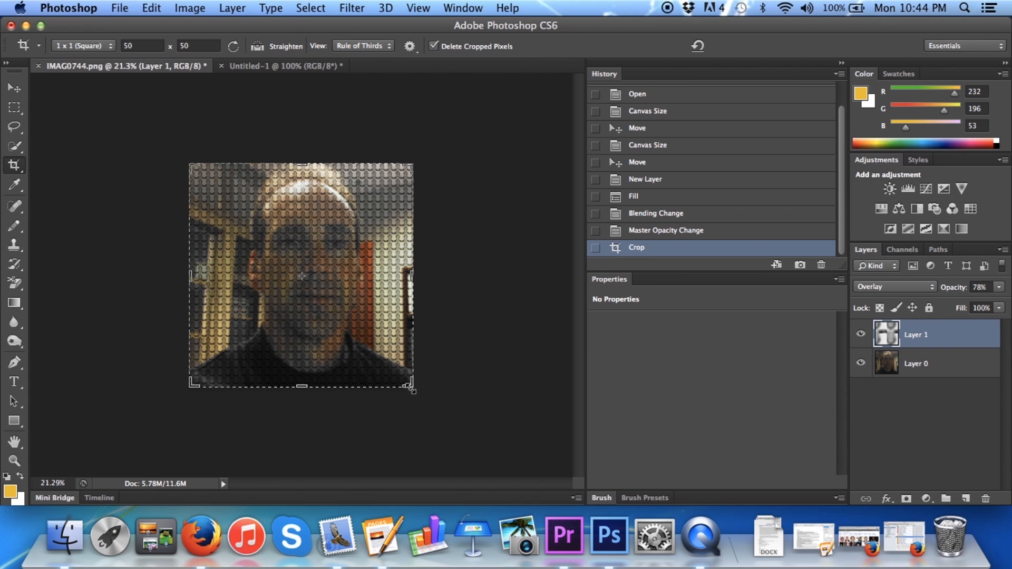
Try extending the square canvas beyond the photo with the Crop tool, and revert to the first crop
drag(413, 387, 468, 436)
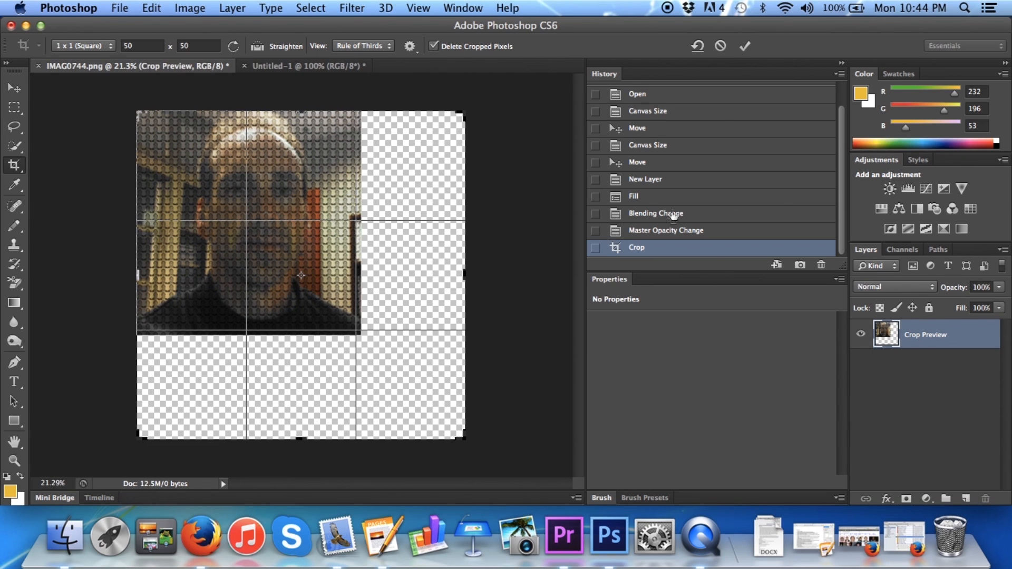
click(744, 45)
click(636, 231)
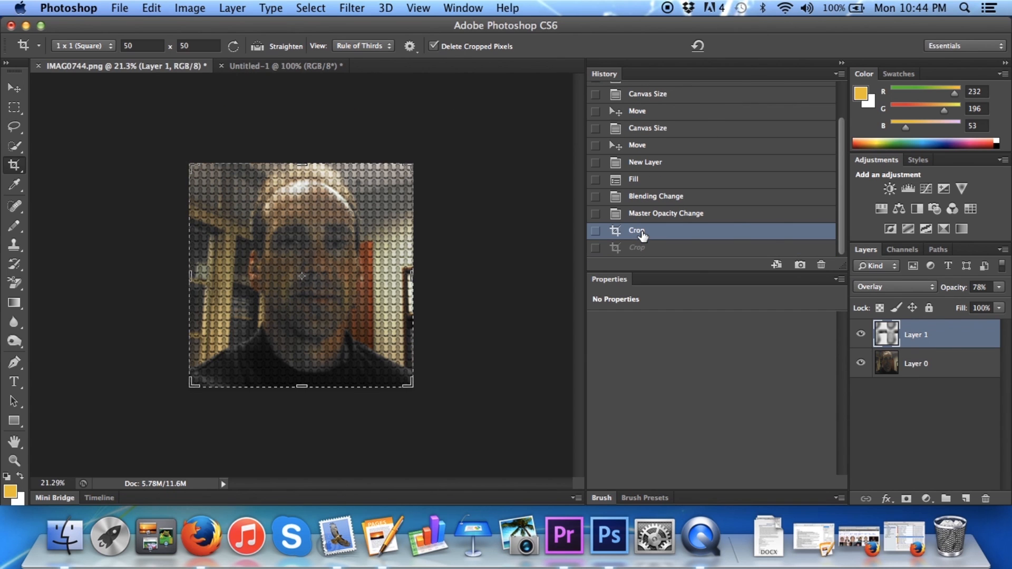
Try enlarging the pattern layer to 142.65% width and 132.16% height, and revert the transform in the history
click(15, 87)
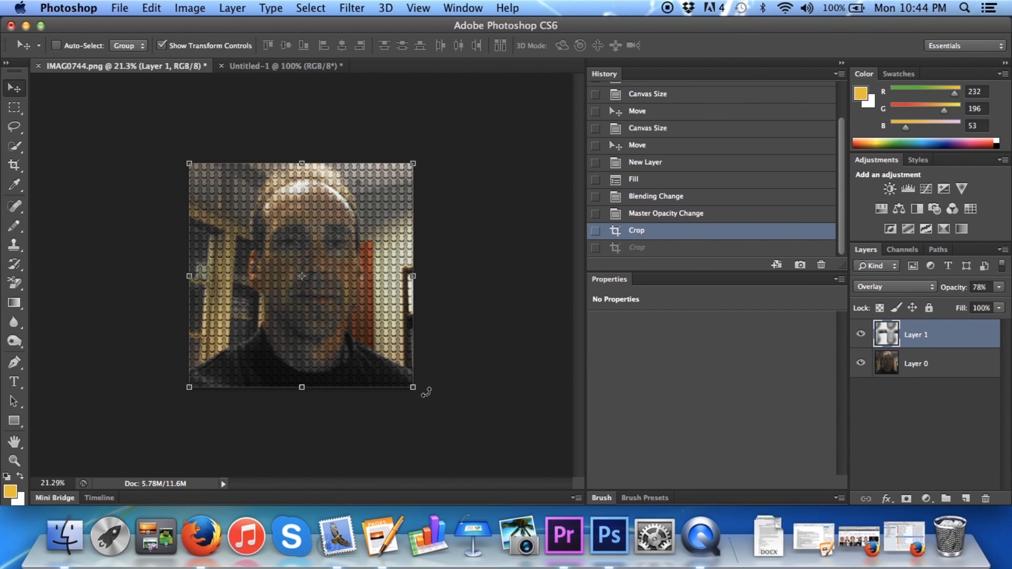
drag(414, 388, 508, 459)
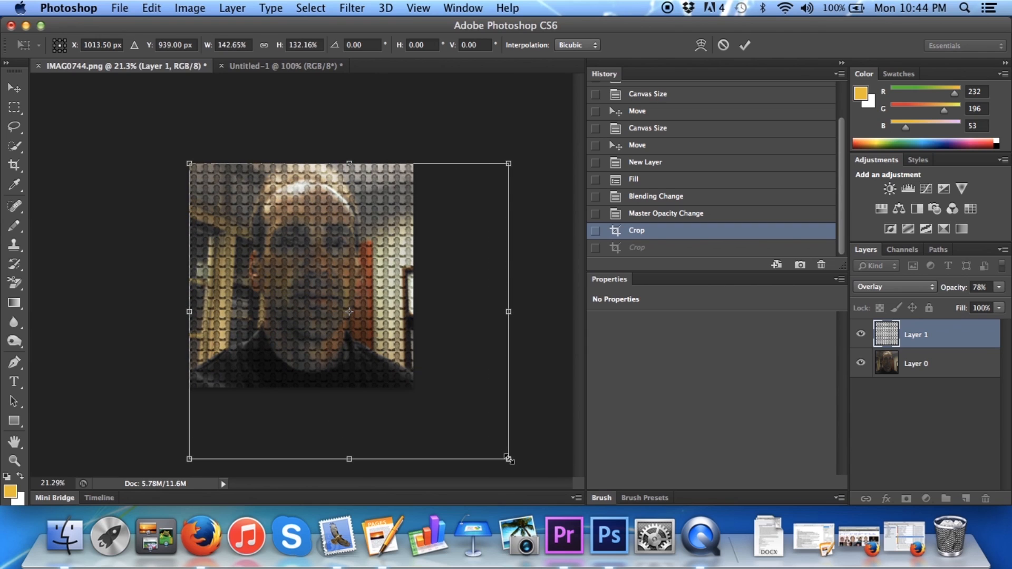
click(745, 46)
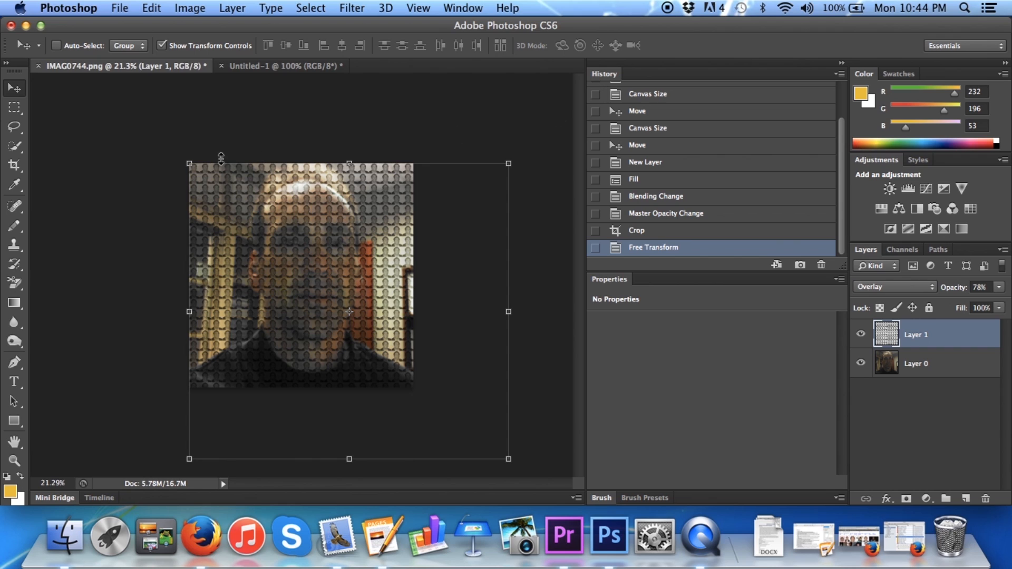
click(637, 230)
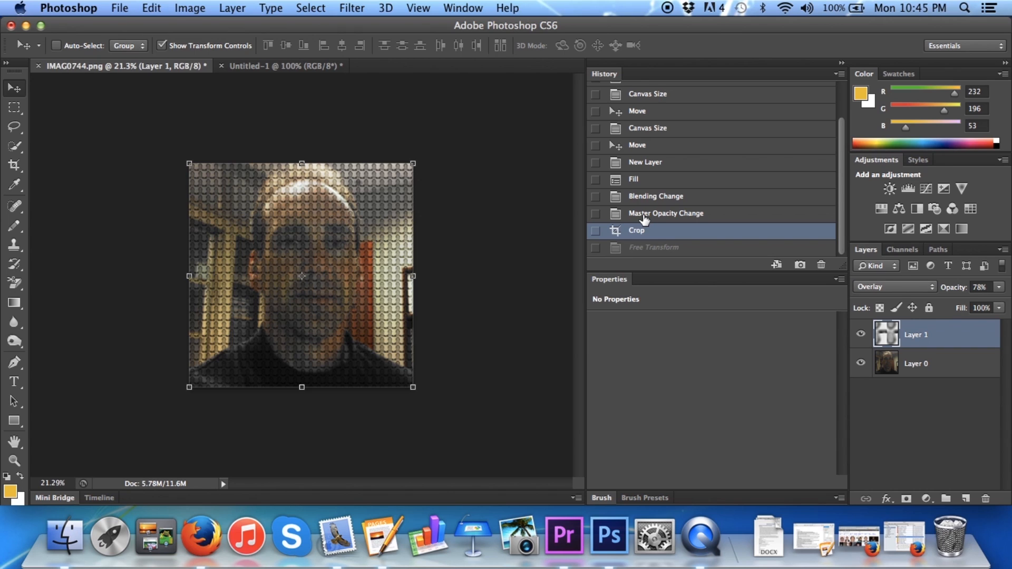
Set the canvas size to 20.833 by 32 inches and check the image's pixel dimensions
click(188, 7)
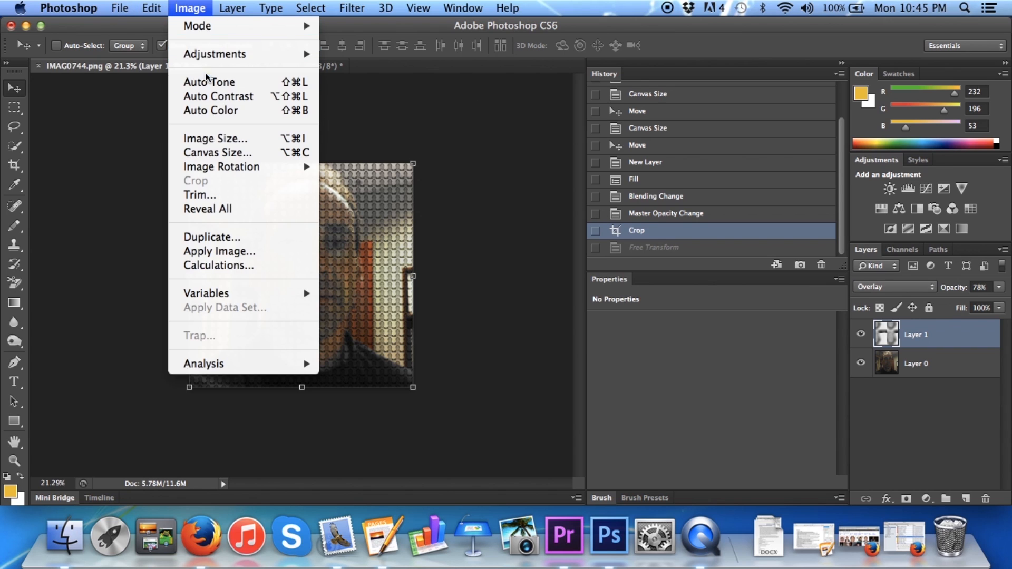
click(205, 152)
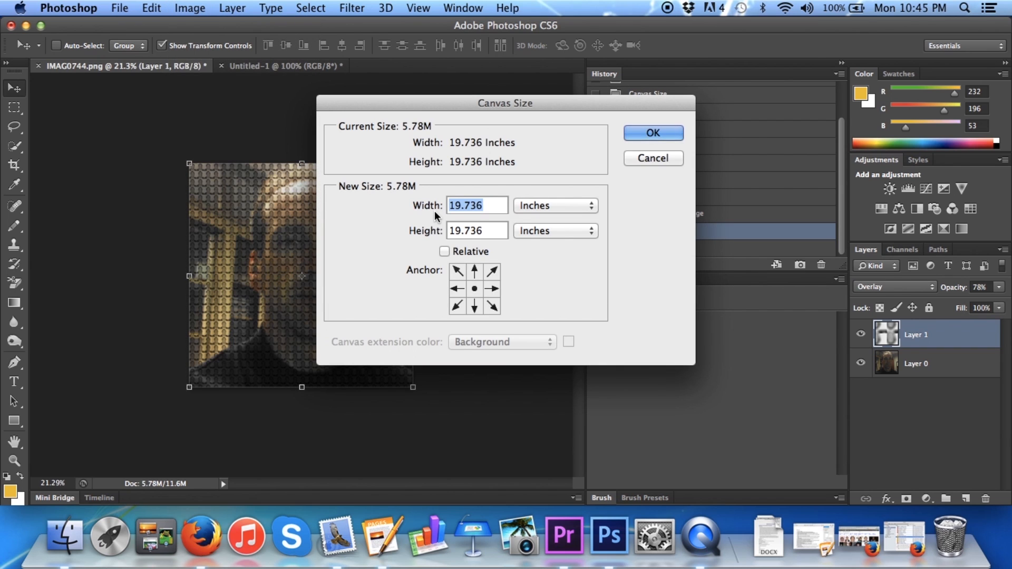
text(20)
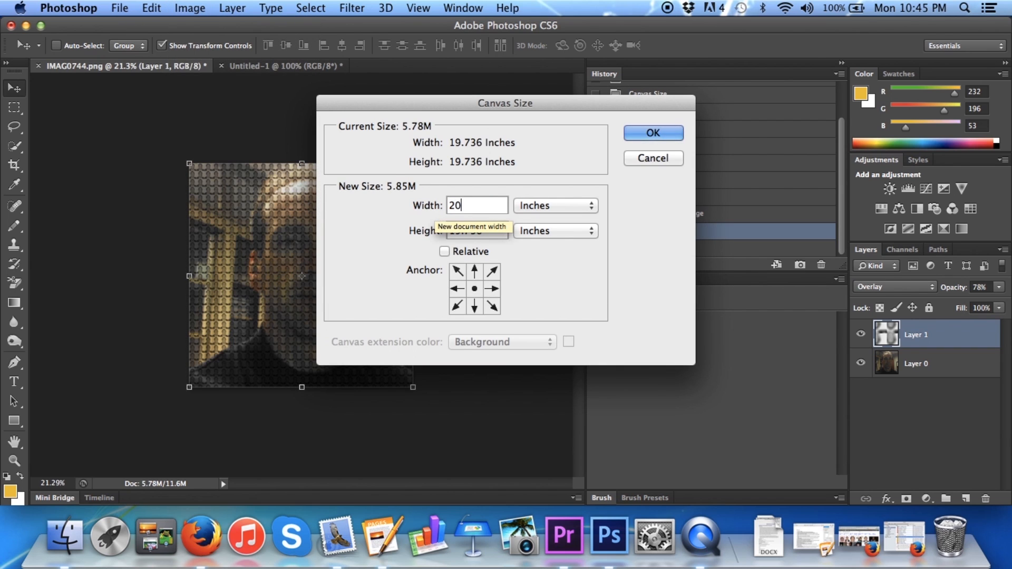
text(.833)
key(Tab)
text(32)
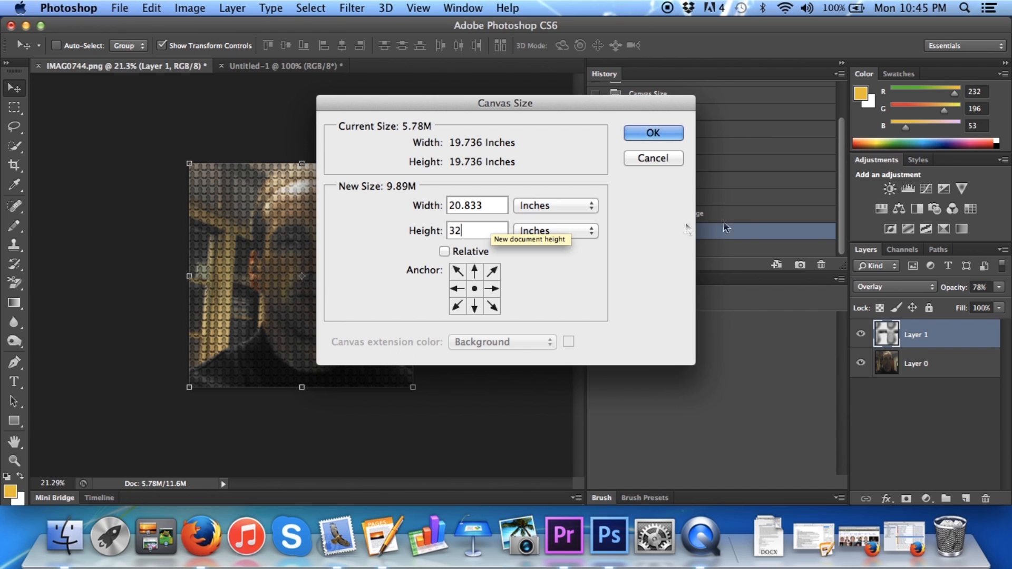
click(653, 133)
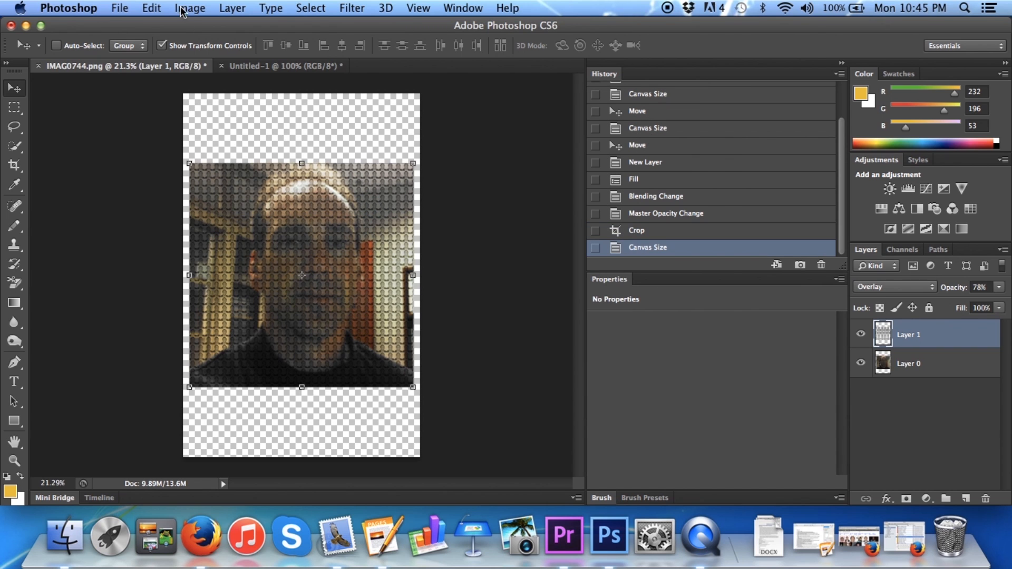
click(186, 7)
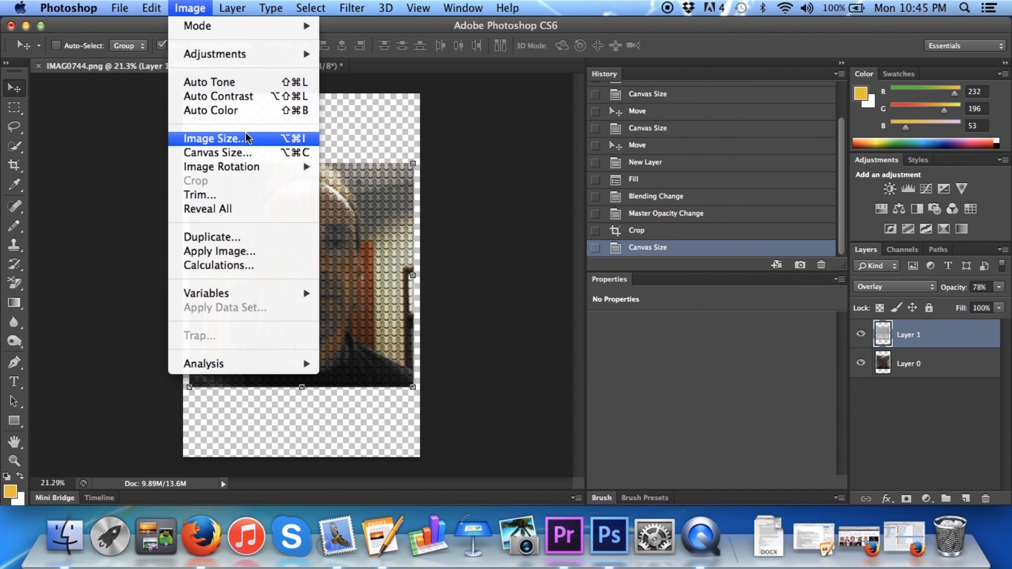
click(222, 138)
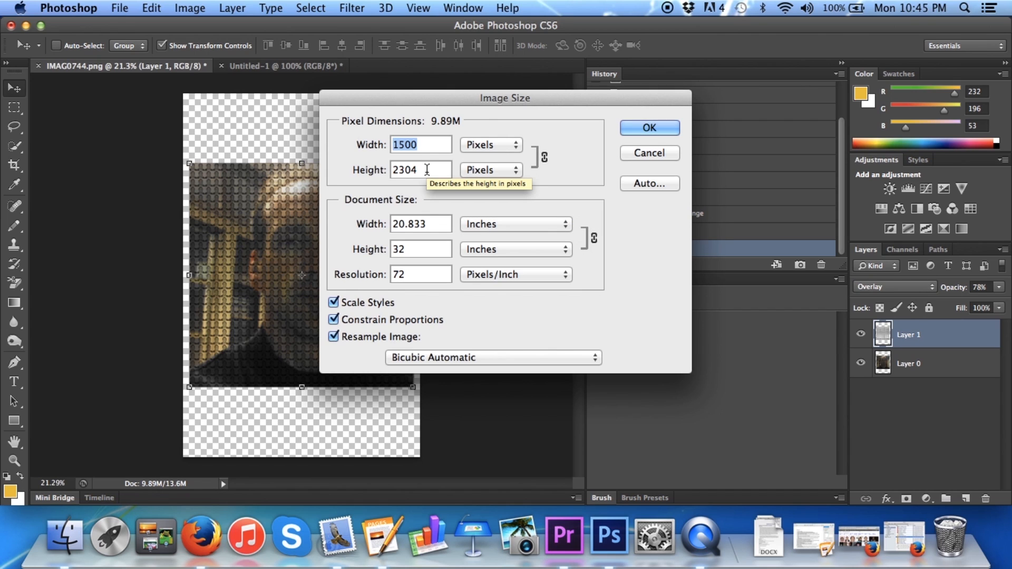
click(653, 128)
Stretch the pattern on Layer 1 from its opposite corners until it fills the whole canvas
drag(186, 163, 181, 90)
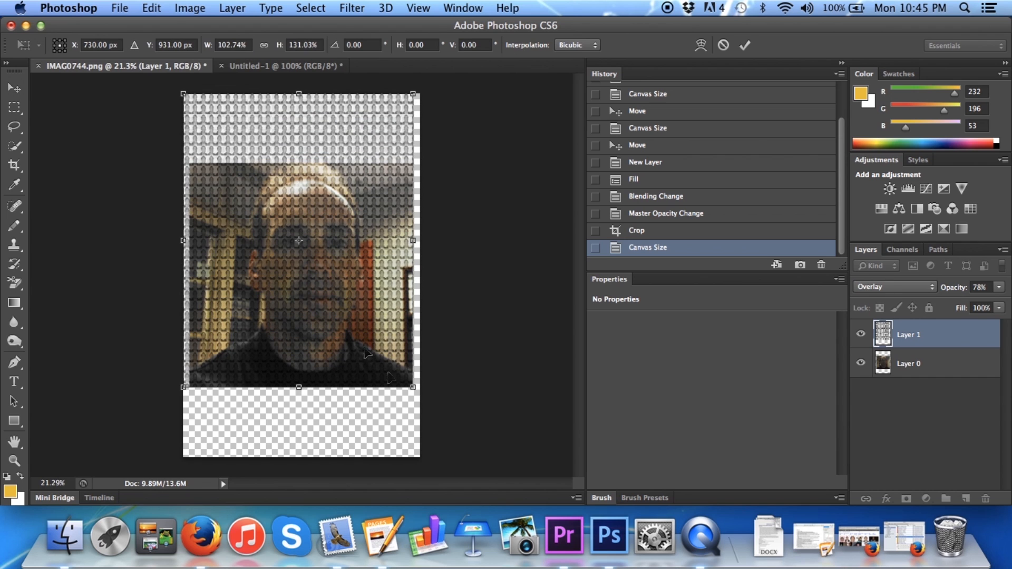
drag(413, 389, 420, 456)
click(745, 46)
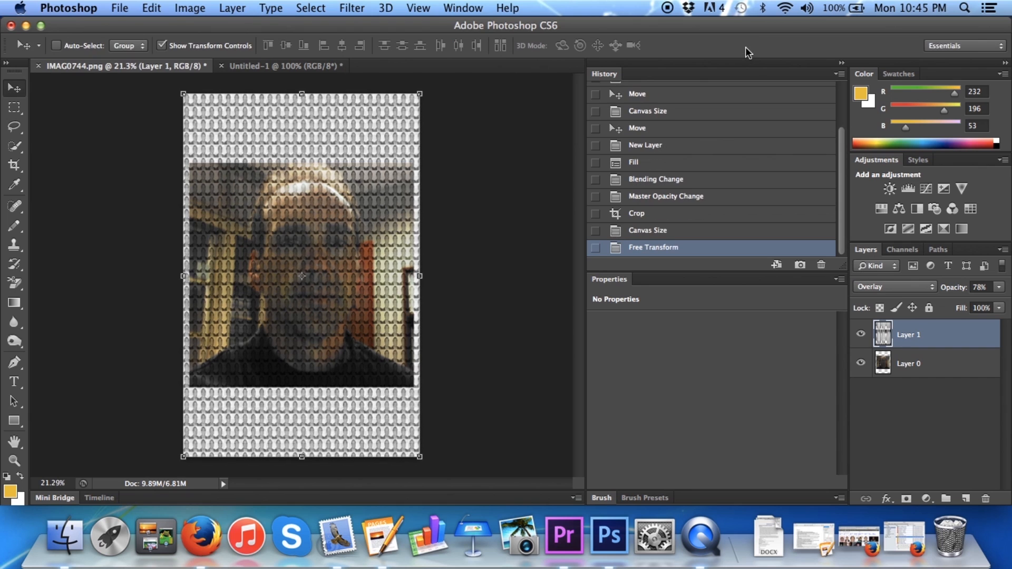
Stretch the photo on Layer 0 to fill the whole canvas, at 105.56% width and 162.14% height
click(916, 368)
drag(188, 164, 183, 94)
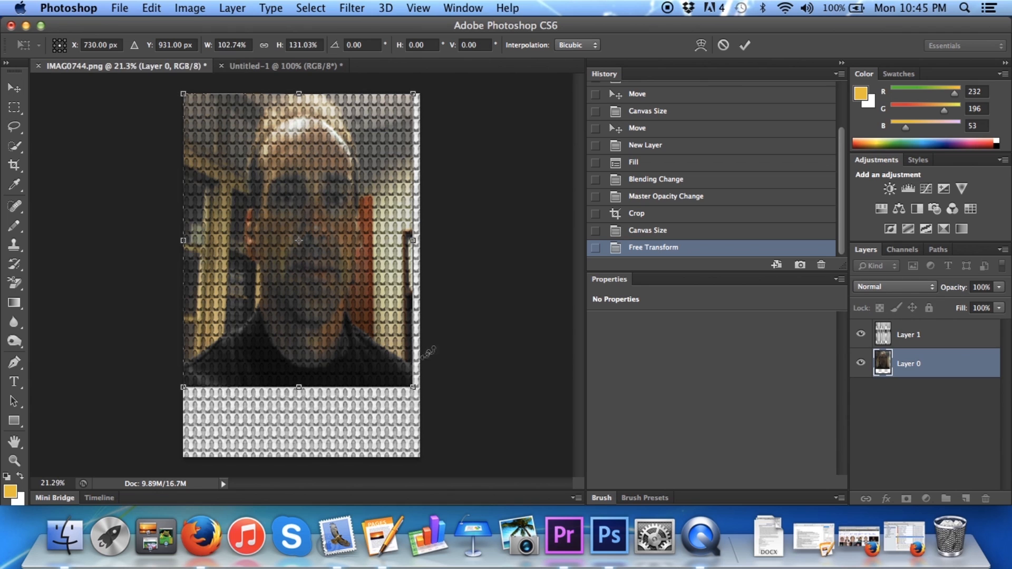
drag(413, 387, 423, 452)
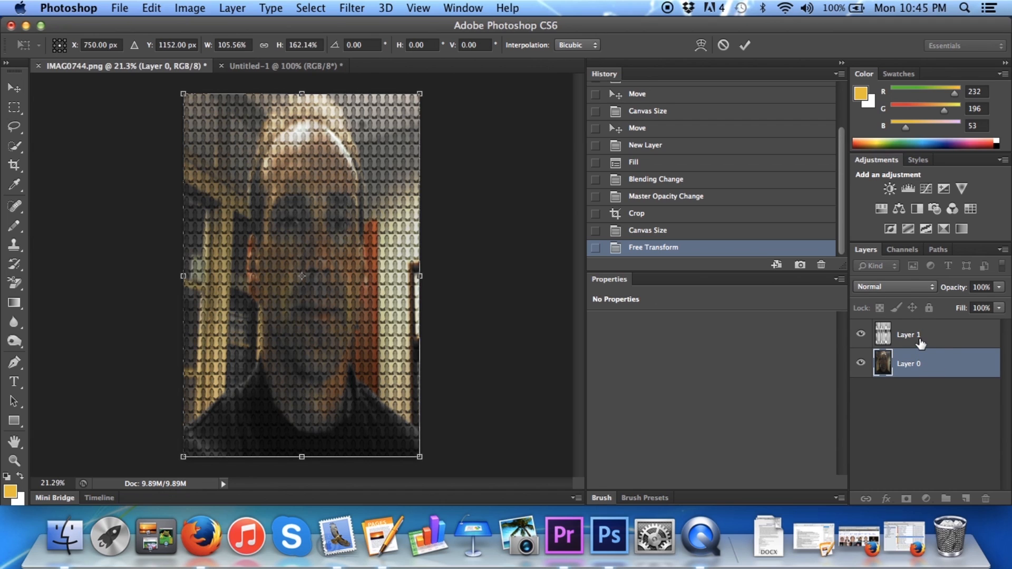
click(745, 46)
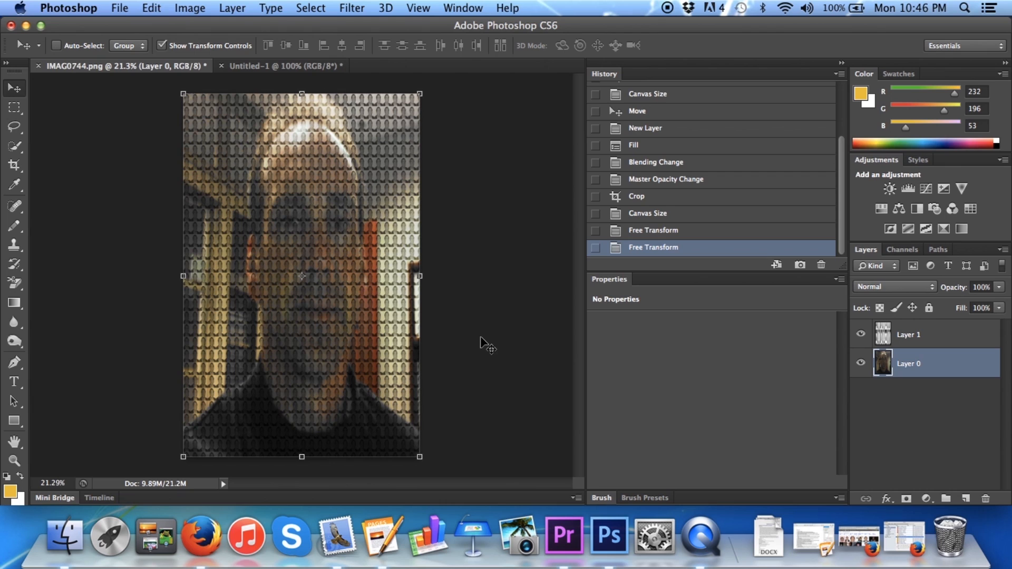
key(shift+super+l)
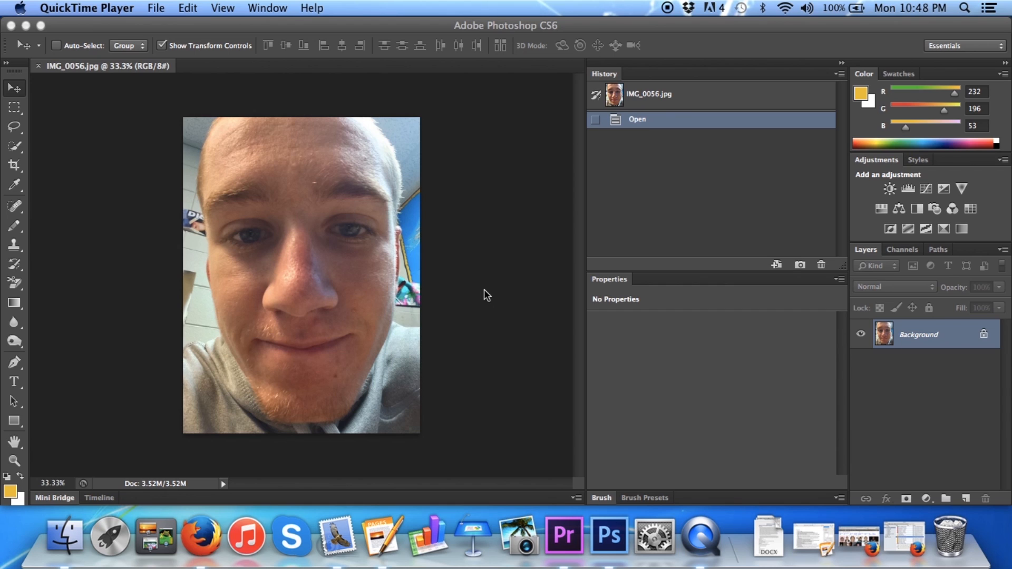
Apply a Levels adjustment to IMG_0056.jpg with the black input level at 40 and the white input level at 220
click(103, 157)
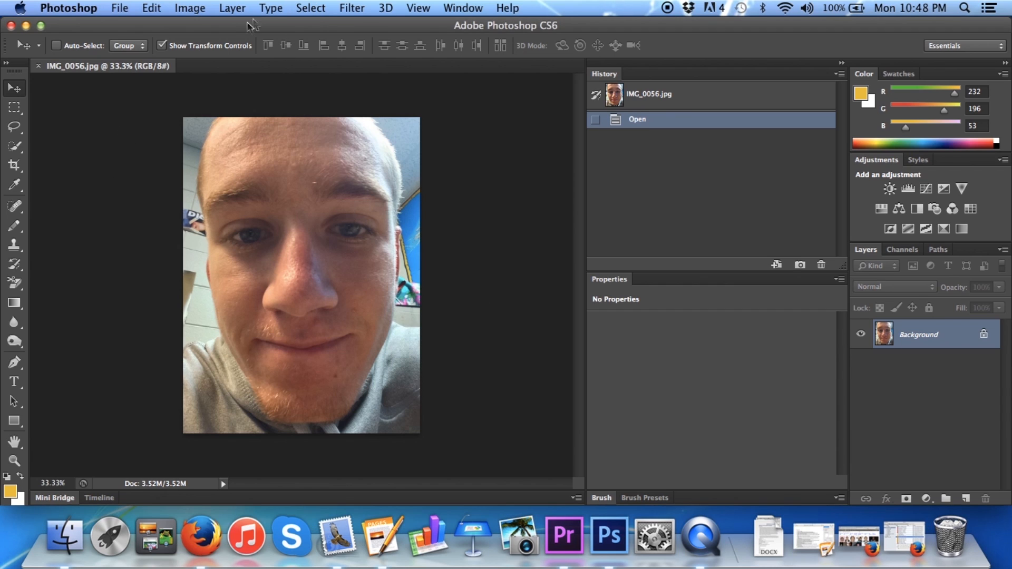
click(196, 8)
mouse_move(213, 55)
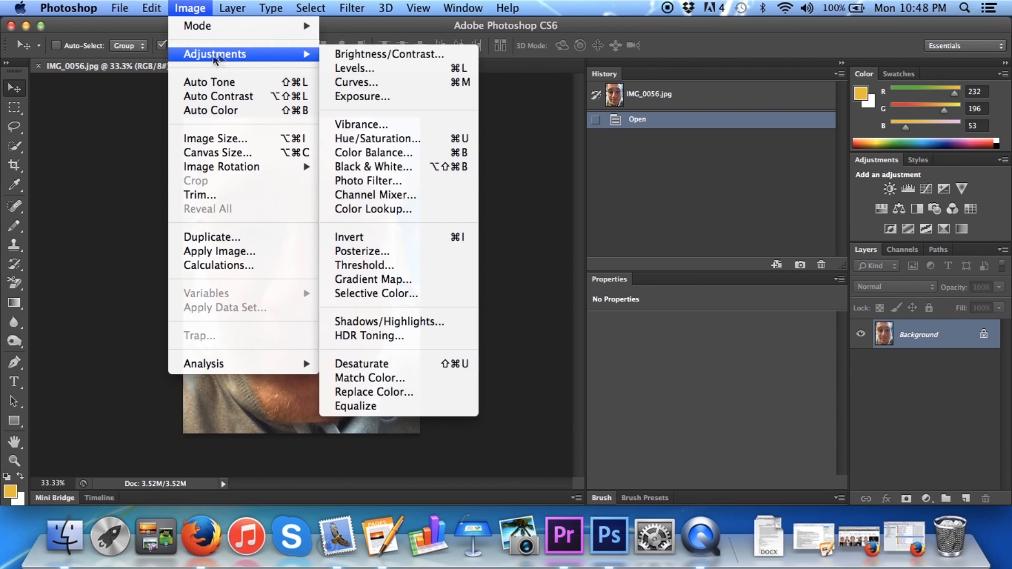
click(352, 68)
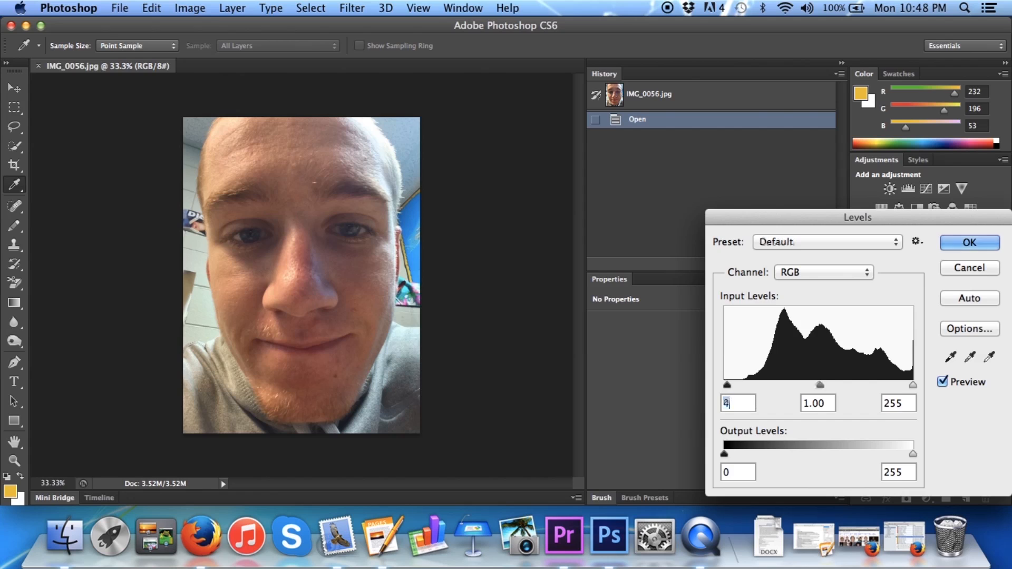
text(40)
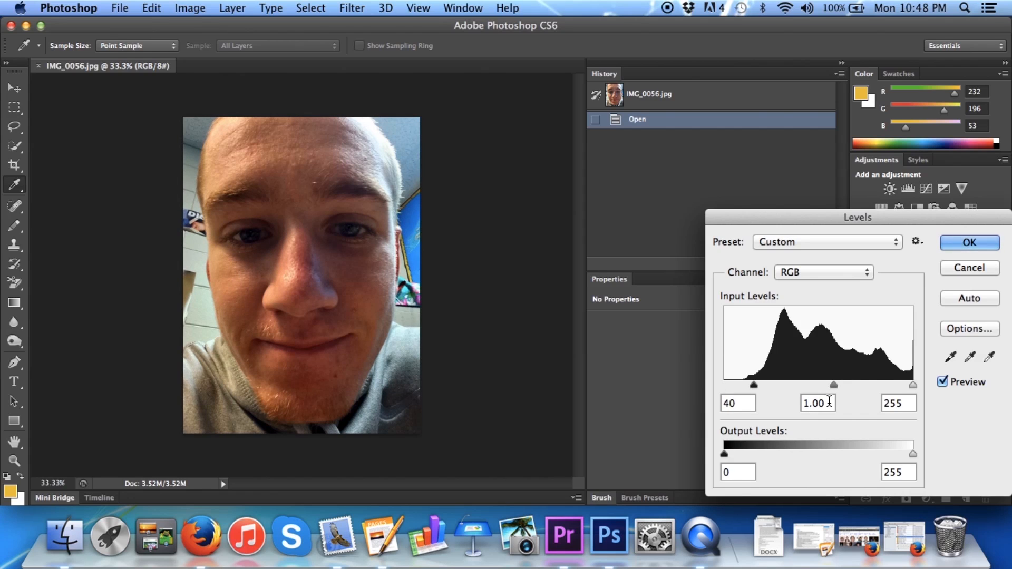
click(904, 403)
key(BackSpace)
key(BackSpace)
text(20)
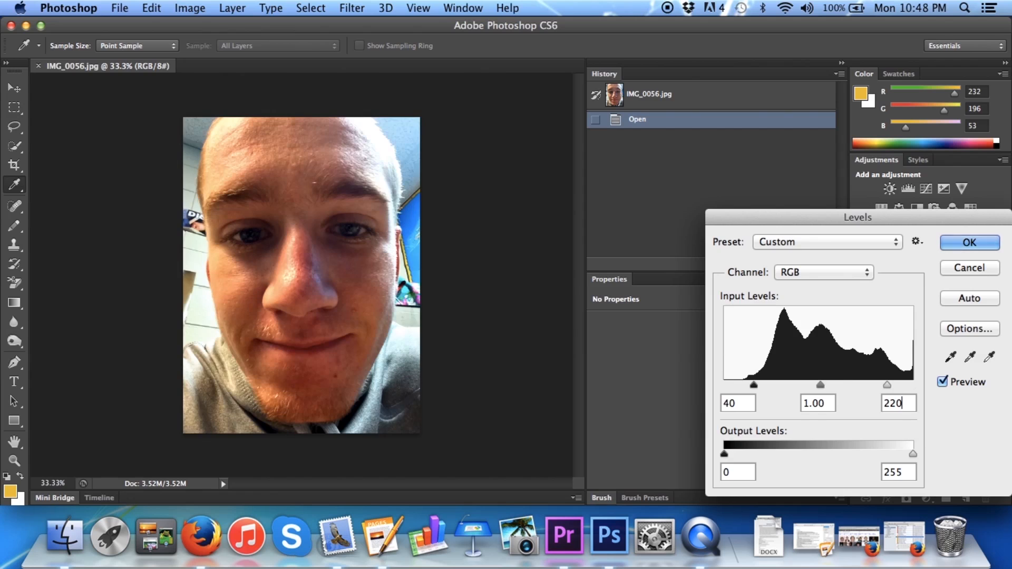
key(Return)
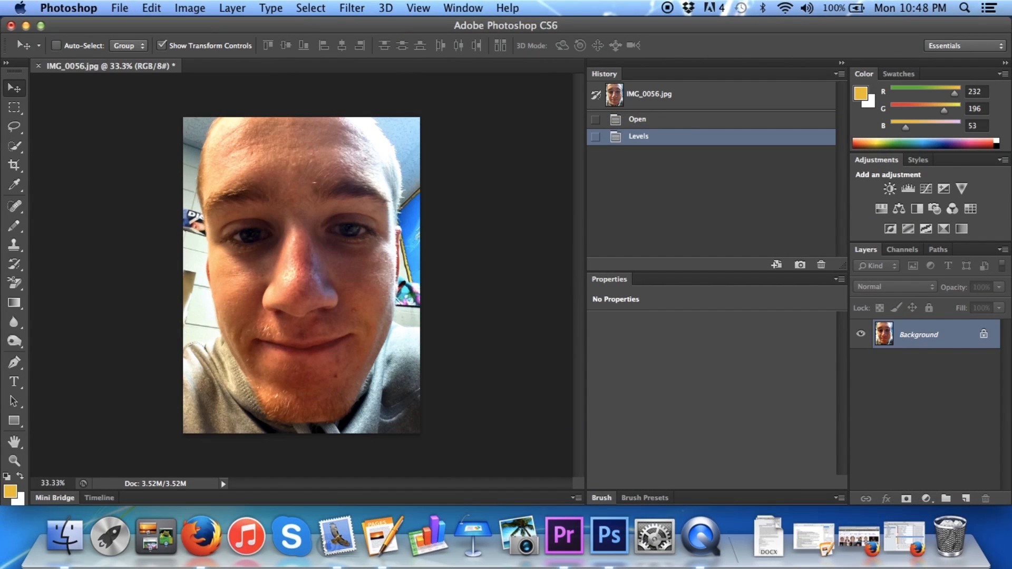
Apply the artistic Film Grain filter to the photo with Grain 4, Highlight Area 0 and Intensity 10
click(362, 6)
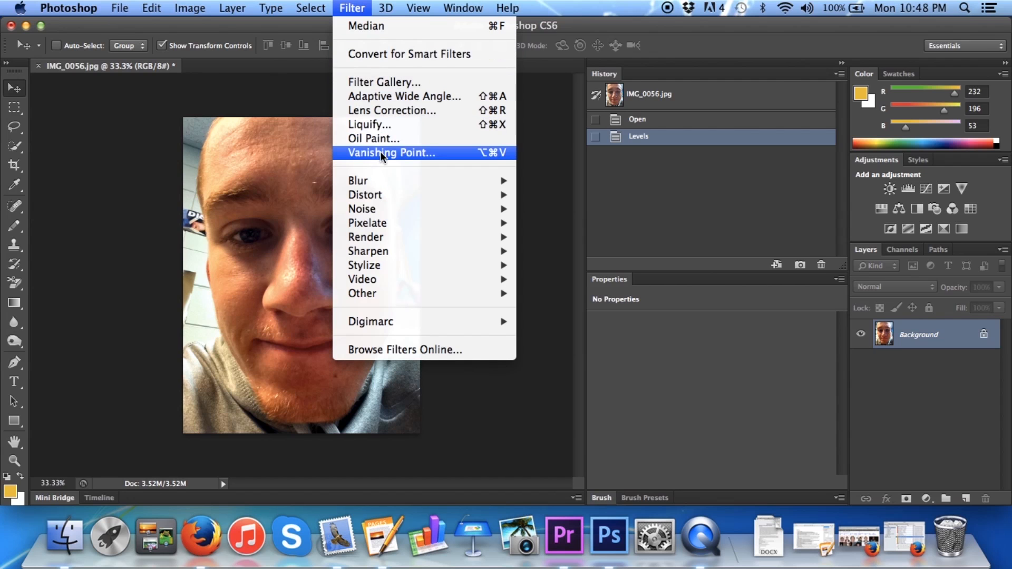
click(378, 82)
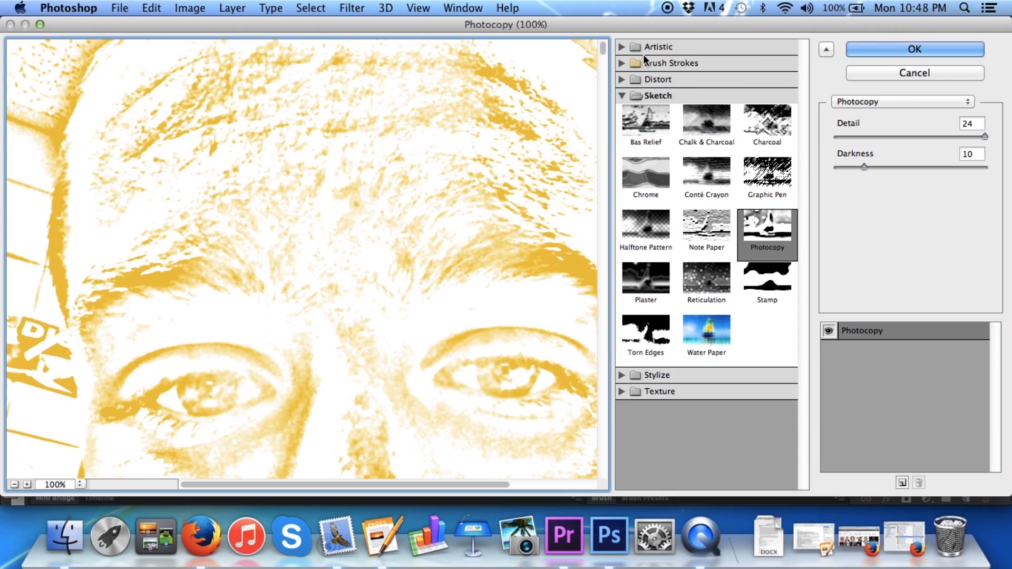
click(647, 48)
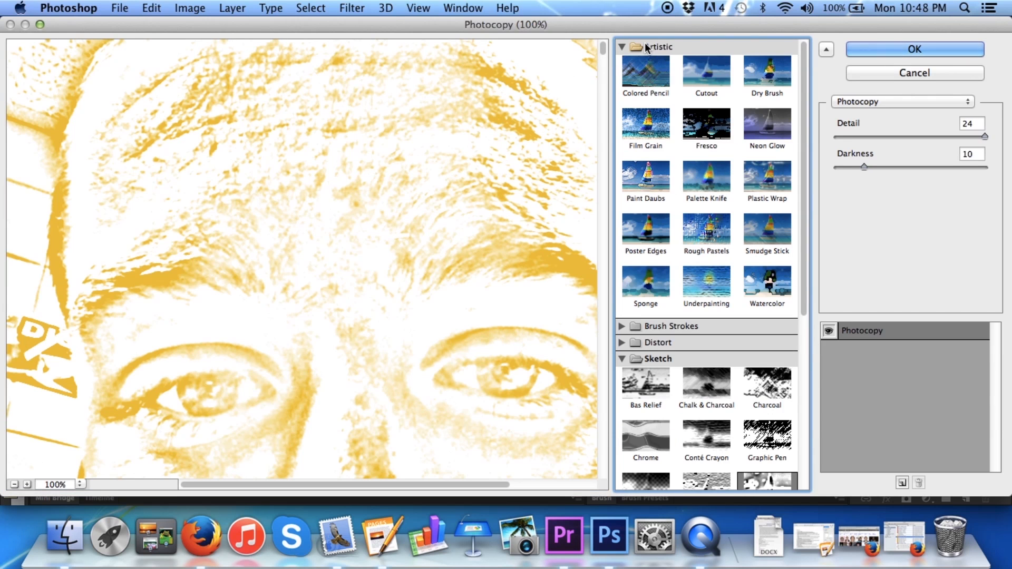
click(662, 124)
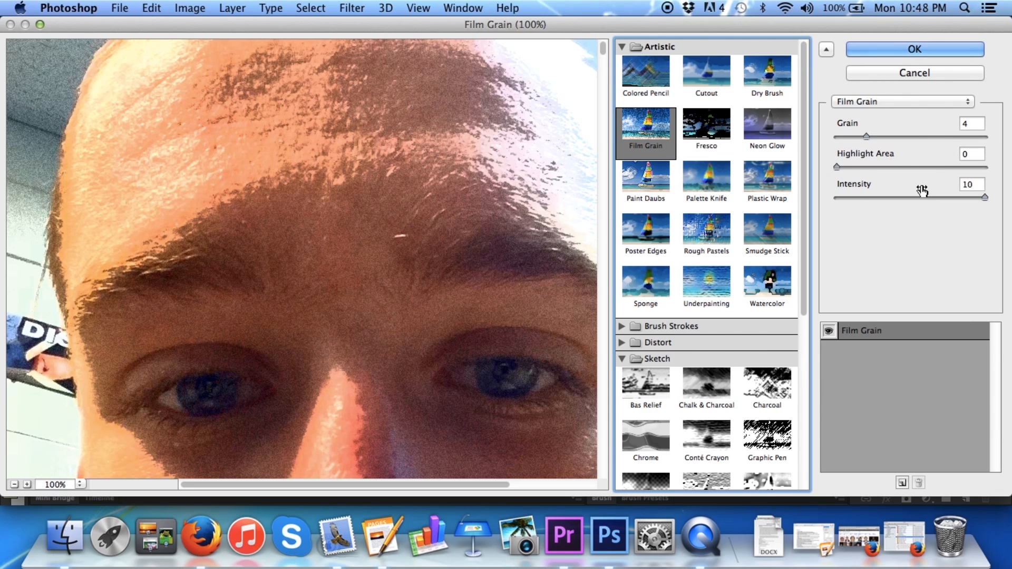
click(891, 50)
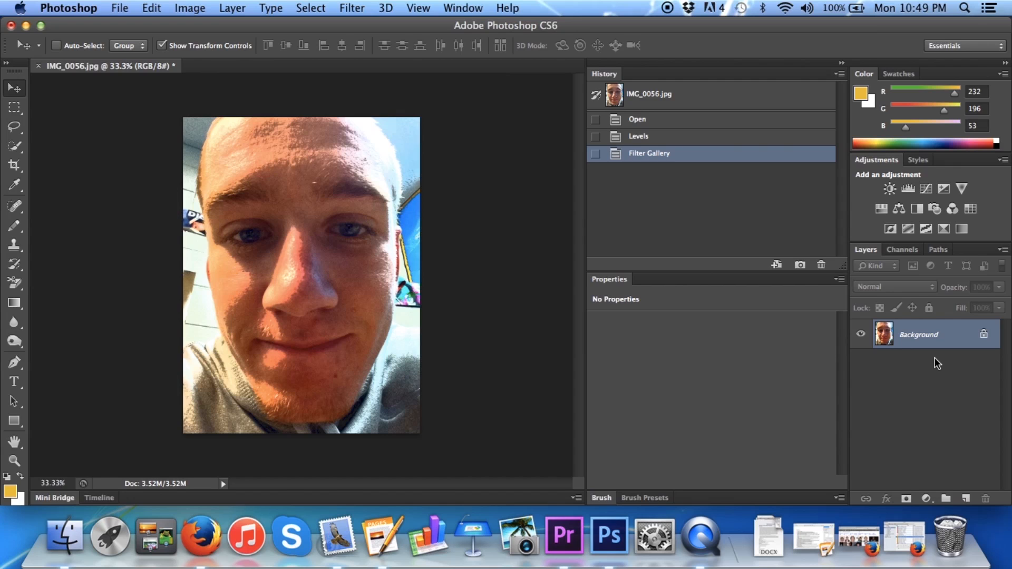
Duplicate the Background to a new Layer 1 and apply the Color Halftone filter to it with a maximum radius of 4 pixels
key(super+alt+j)
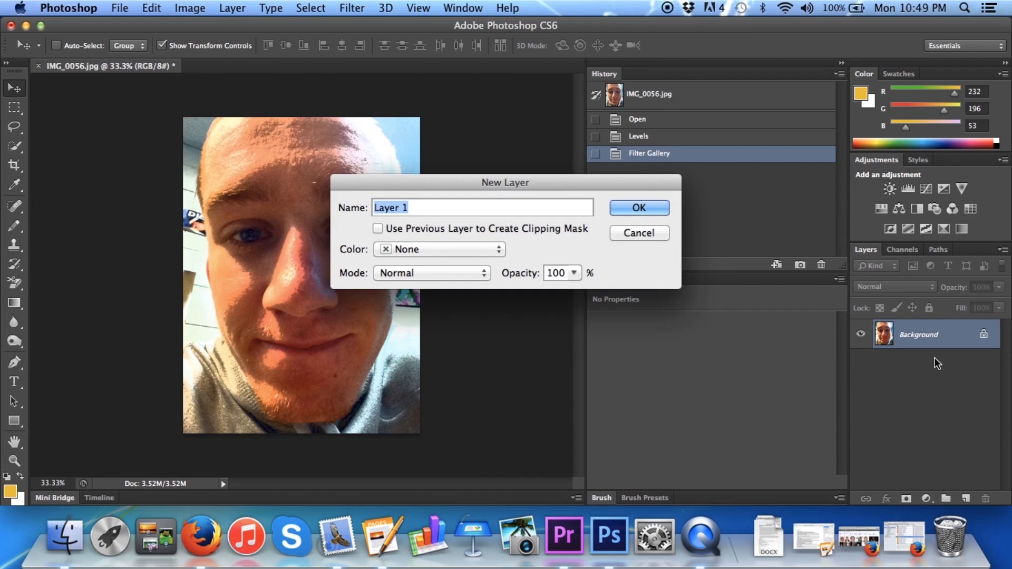
key(Return)
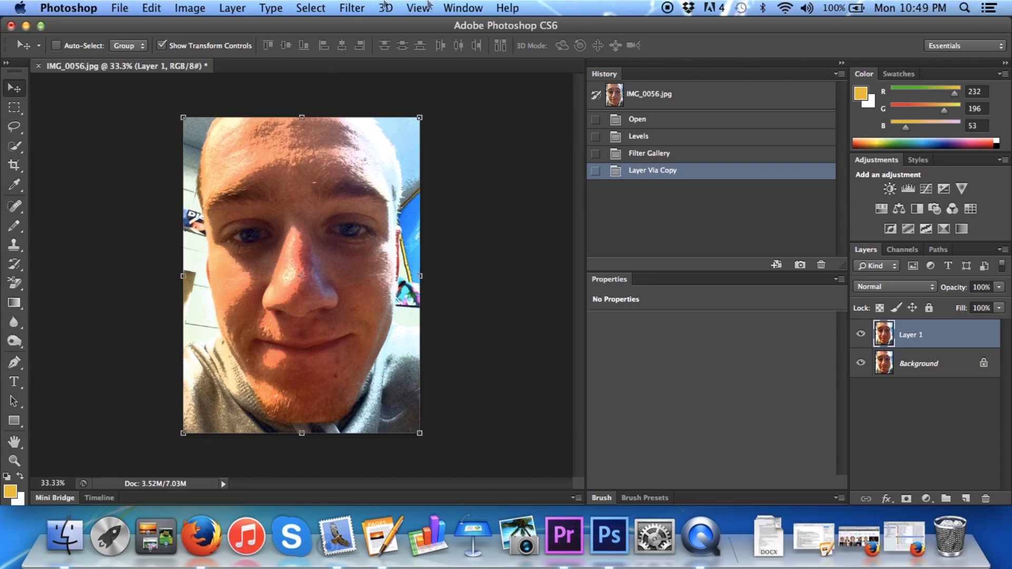
click(351, 7)
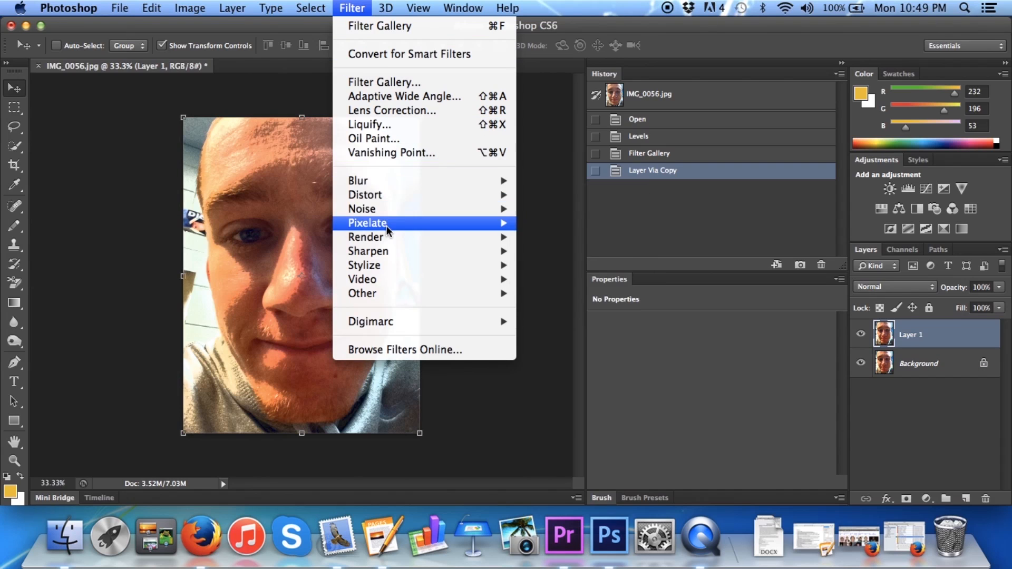
mouse_move(389, 230)
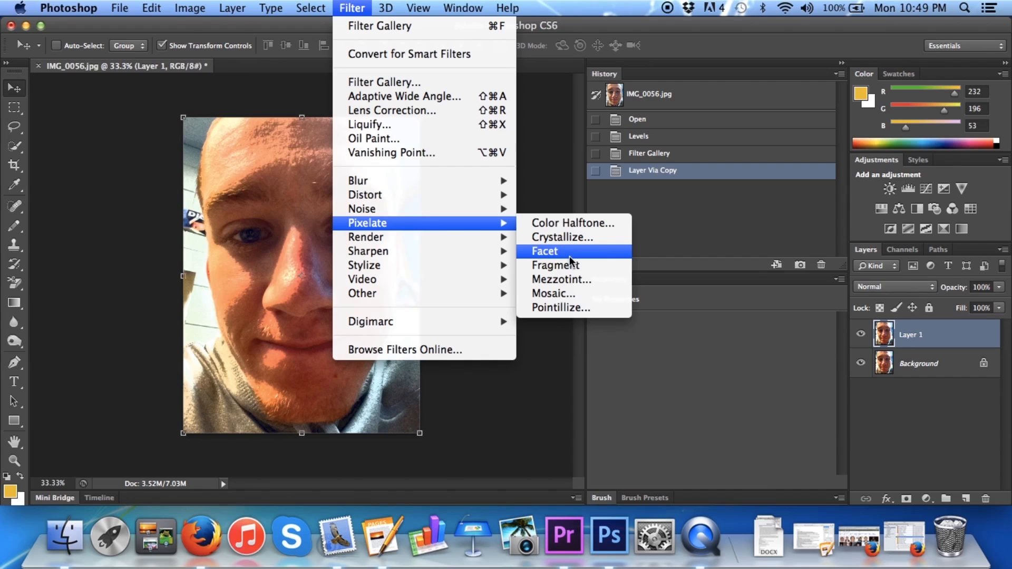
click(570, 224)
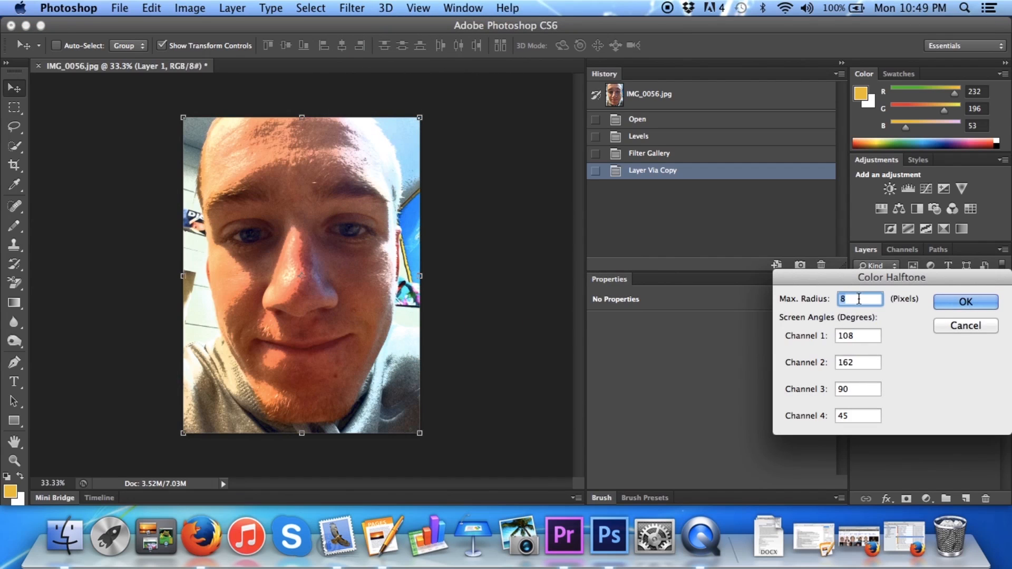
text(4)
key(Return)
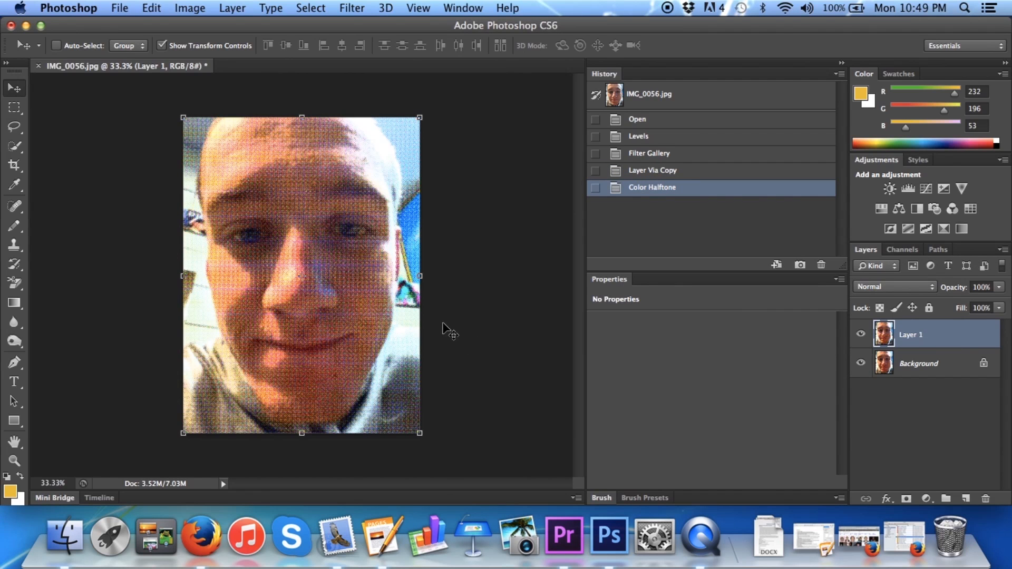
Set Layer 1's blend mode to Darken and add a 20 px black stroke positioned inside the layer
click(919, 289)
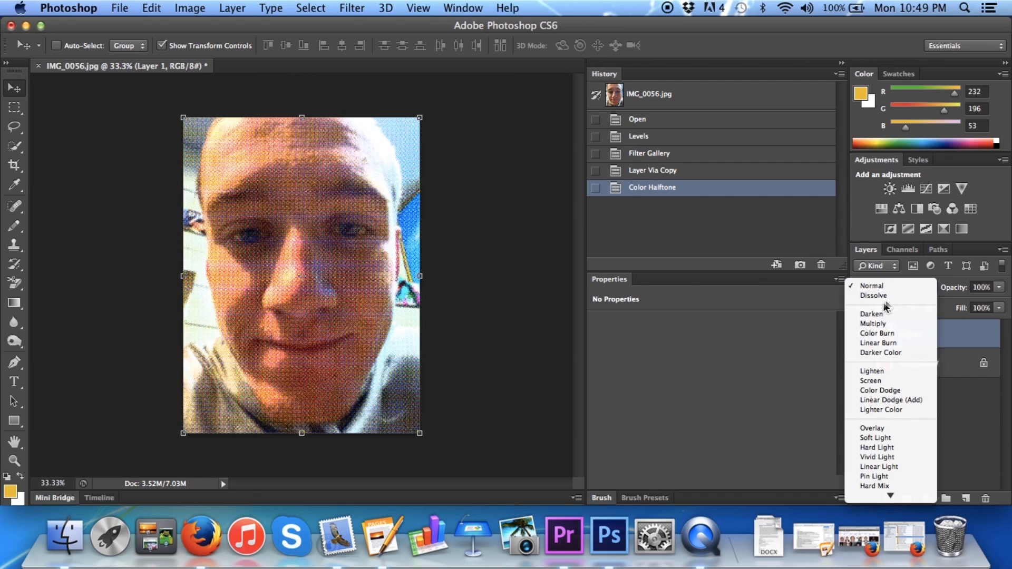
click(878, 314)
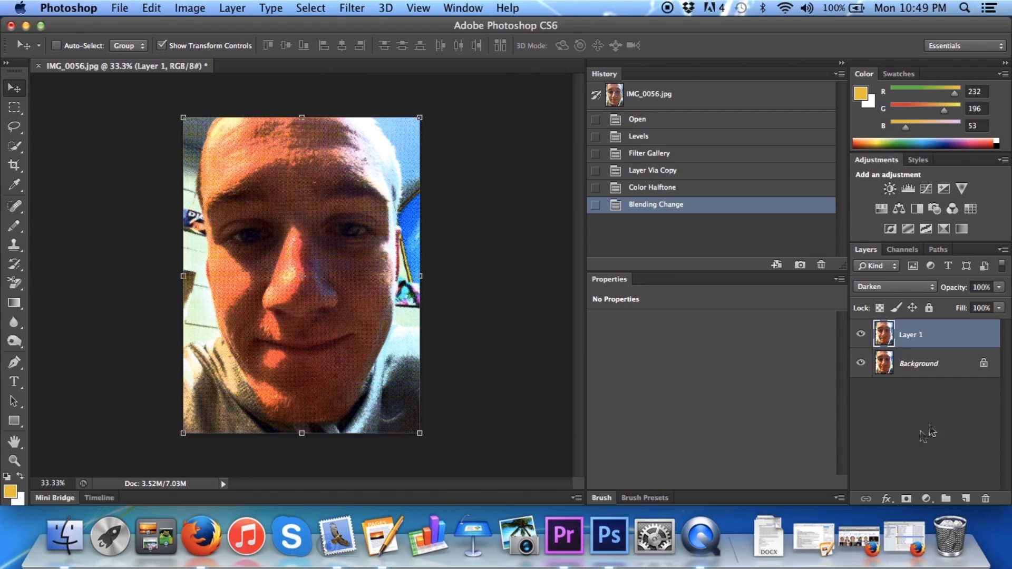
click(886, 499)
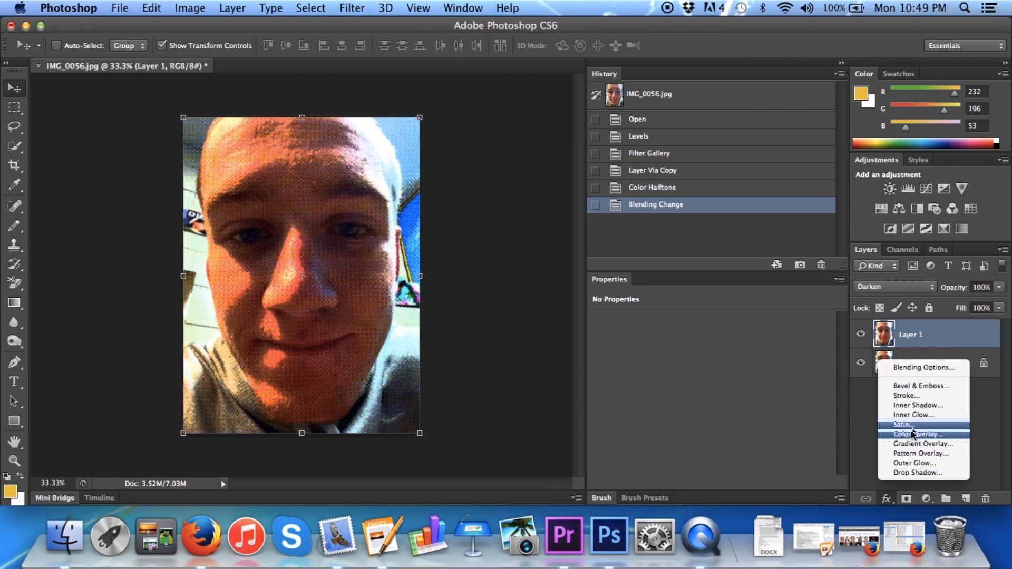
click(912, 397)
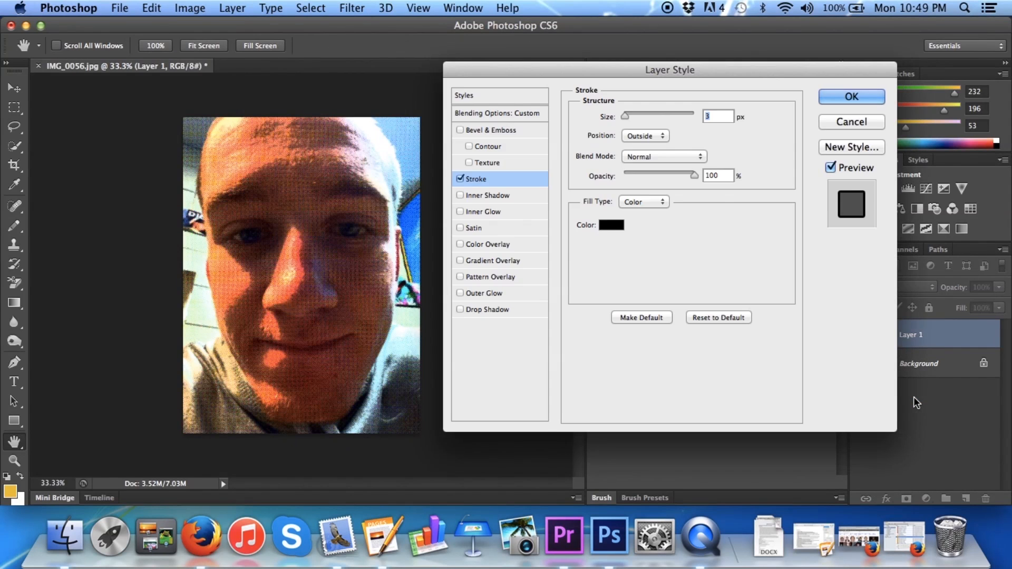
text(20)
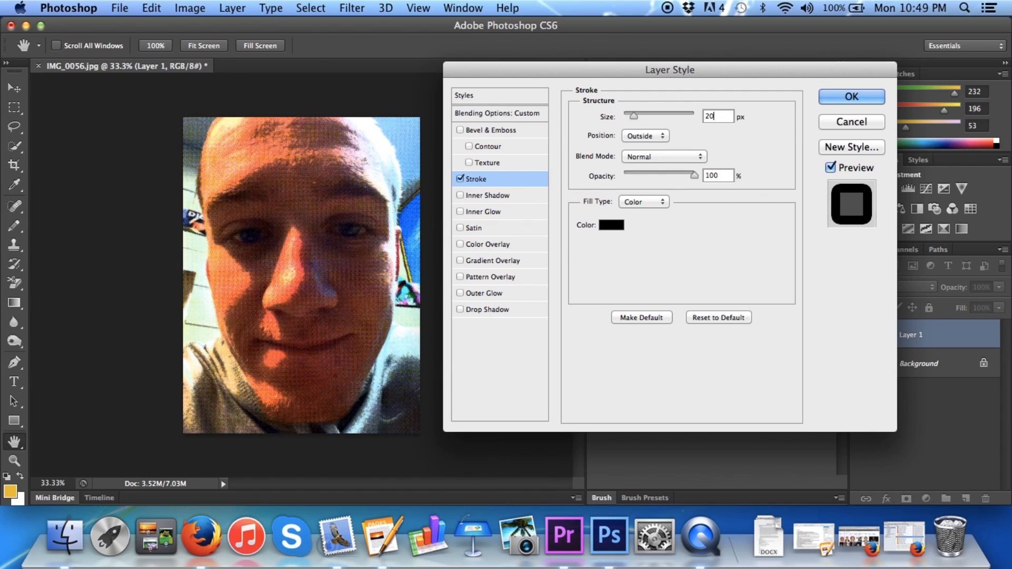
click(648, 136)
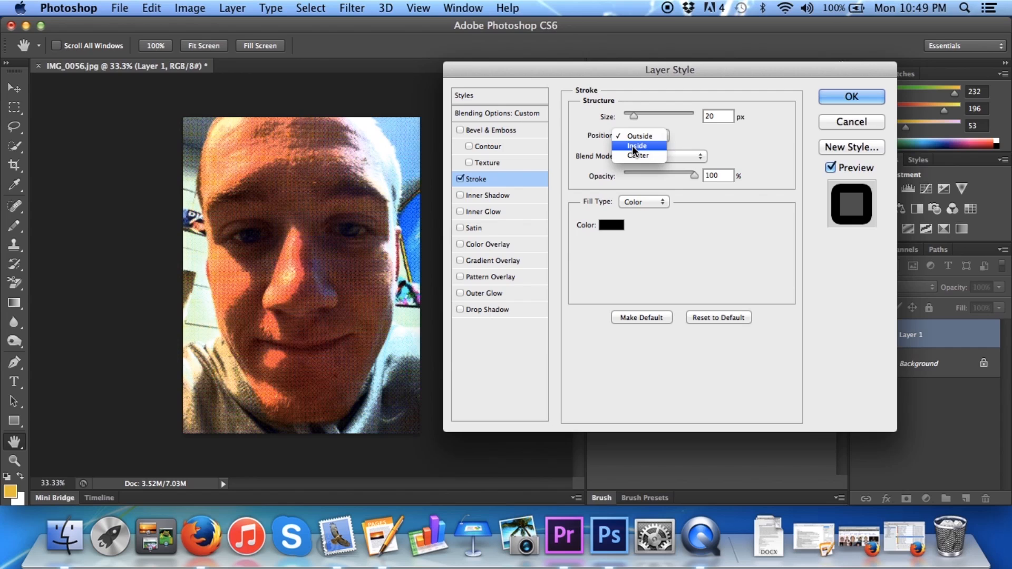
click(631, 145)
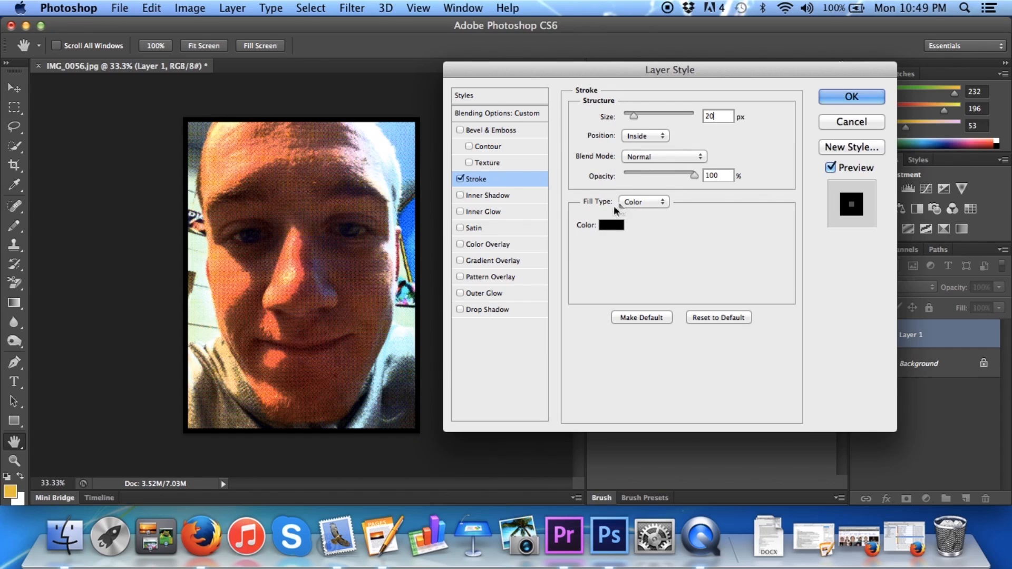
click(835, 98)
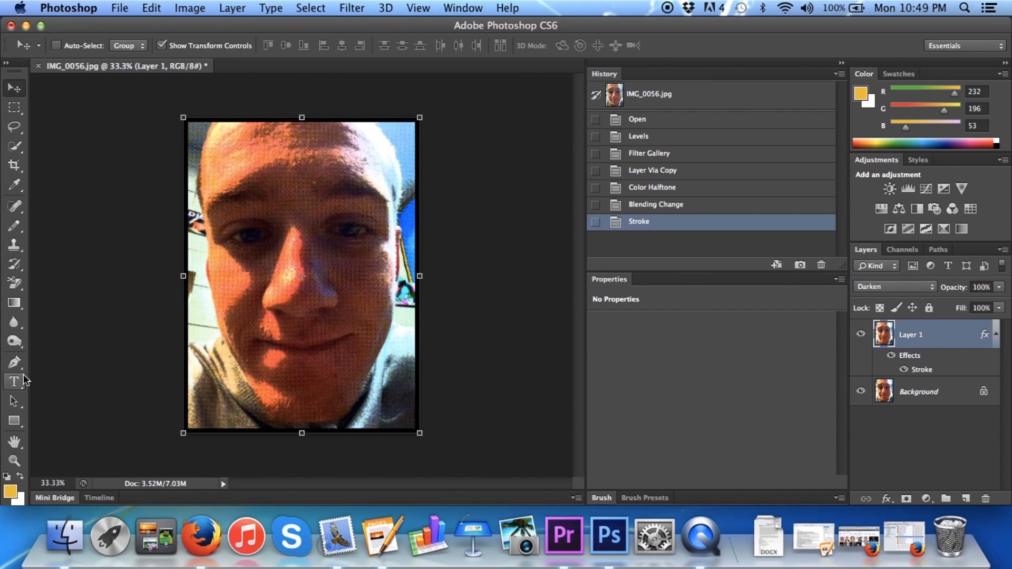
Draw a rectangle of about 604 × 169 px just inside the photo's lower border, rasterized and filled with white
click(16, 422)
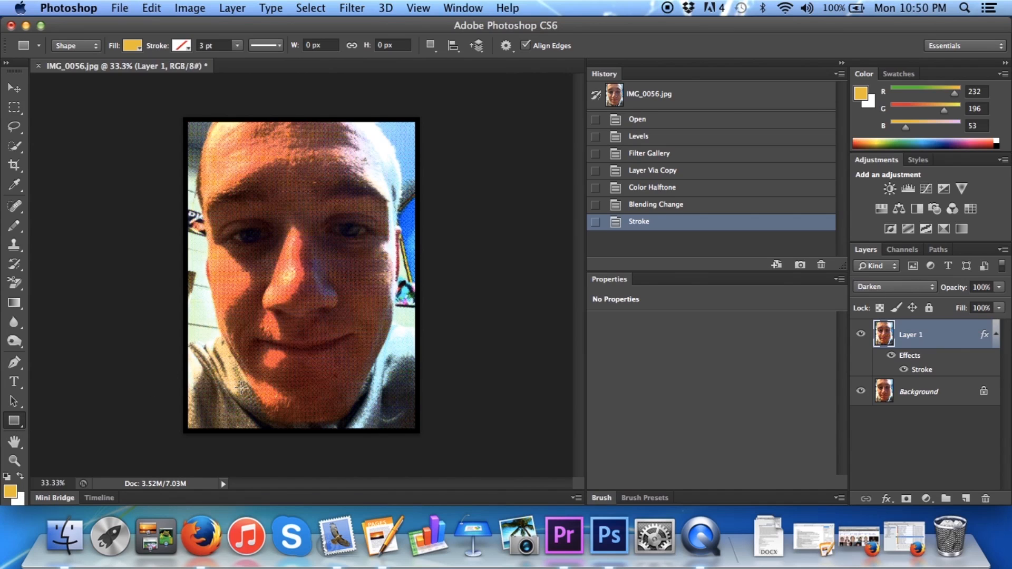
drag(228, 388, 376, 427)
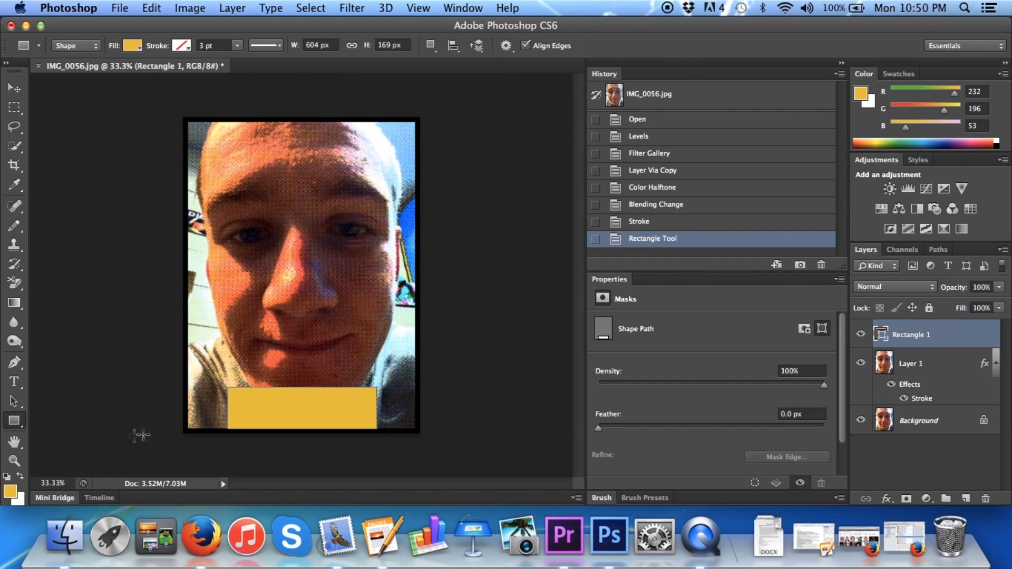
click(21, 477)
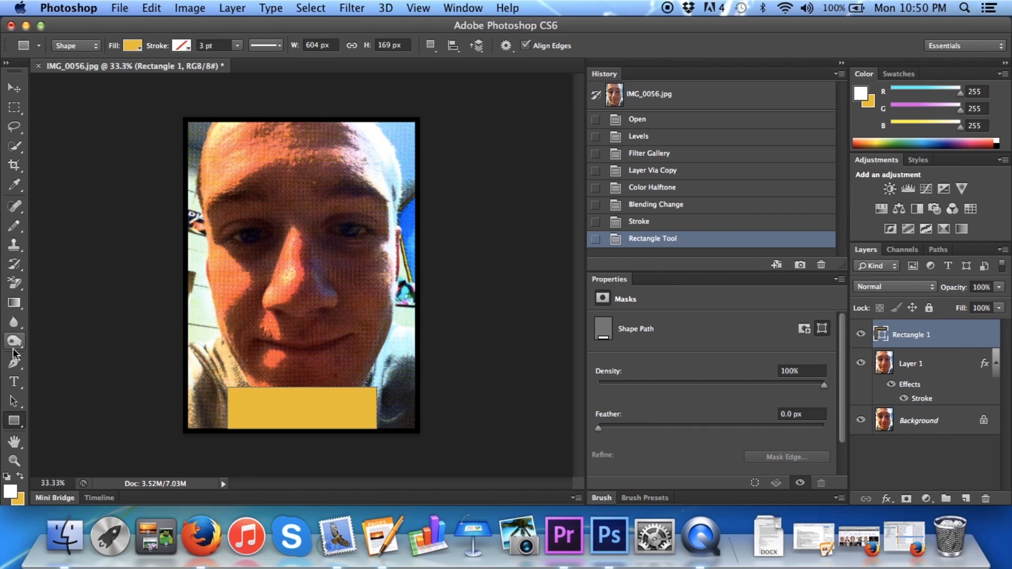
drag(21, 310, 71, 315)
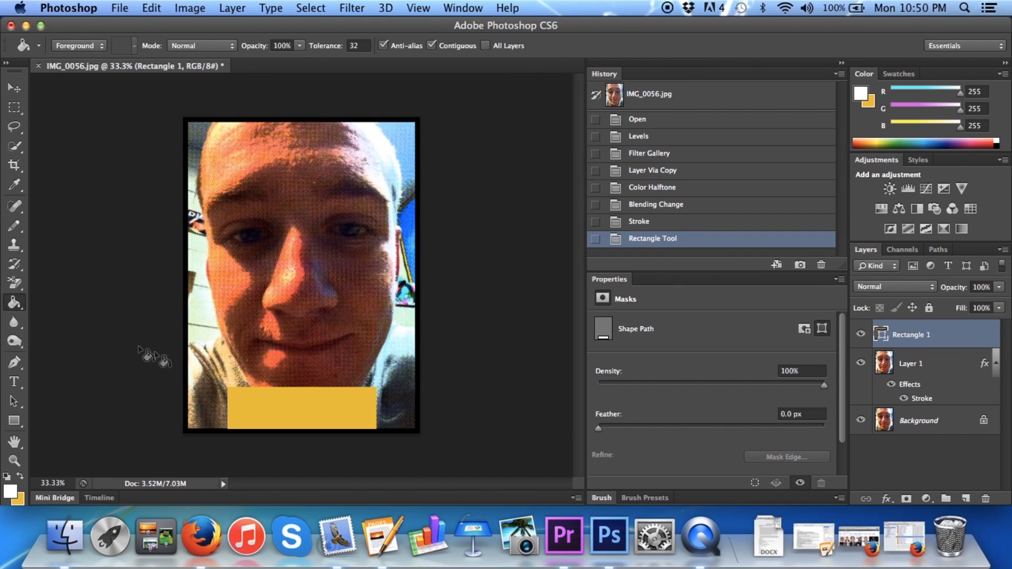
click(293, 410)
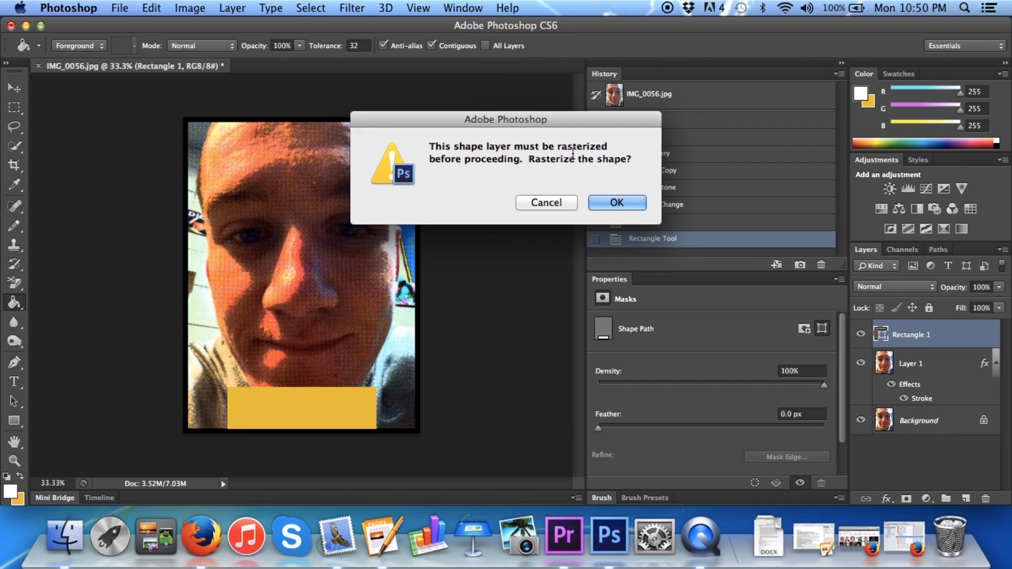
click(603, 200)
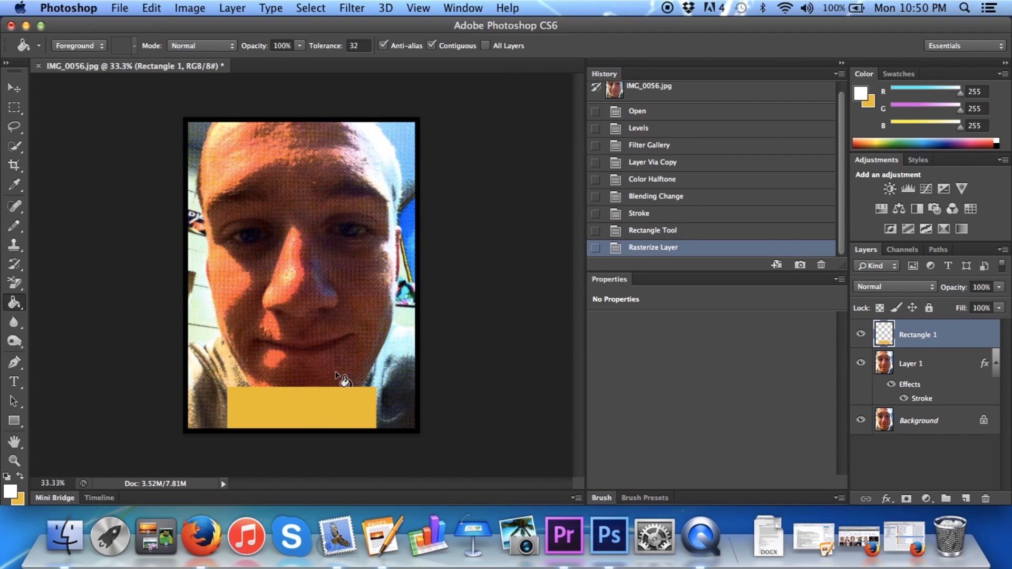
click(321, 416)
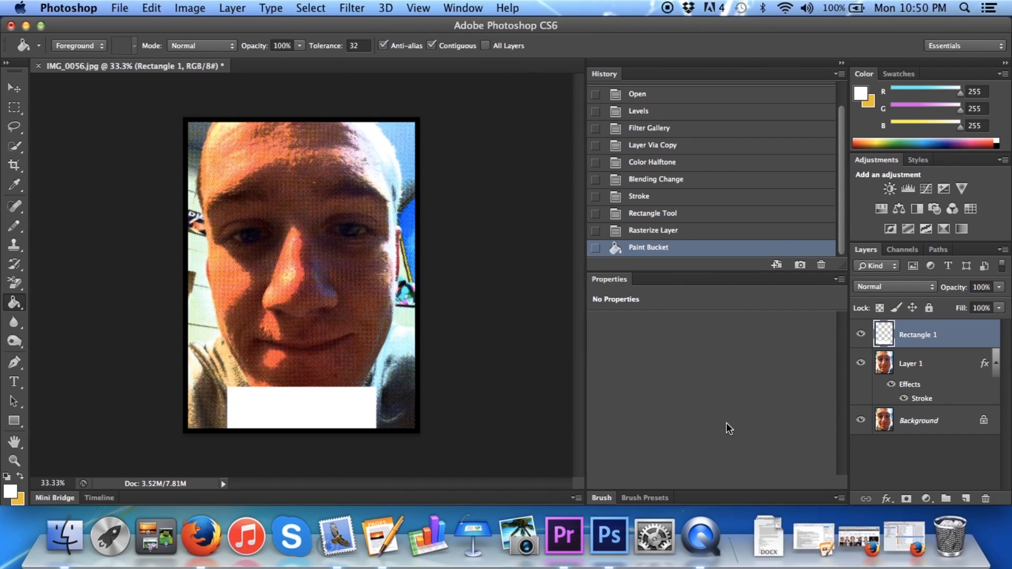
click(886, 499)
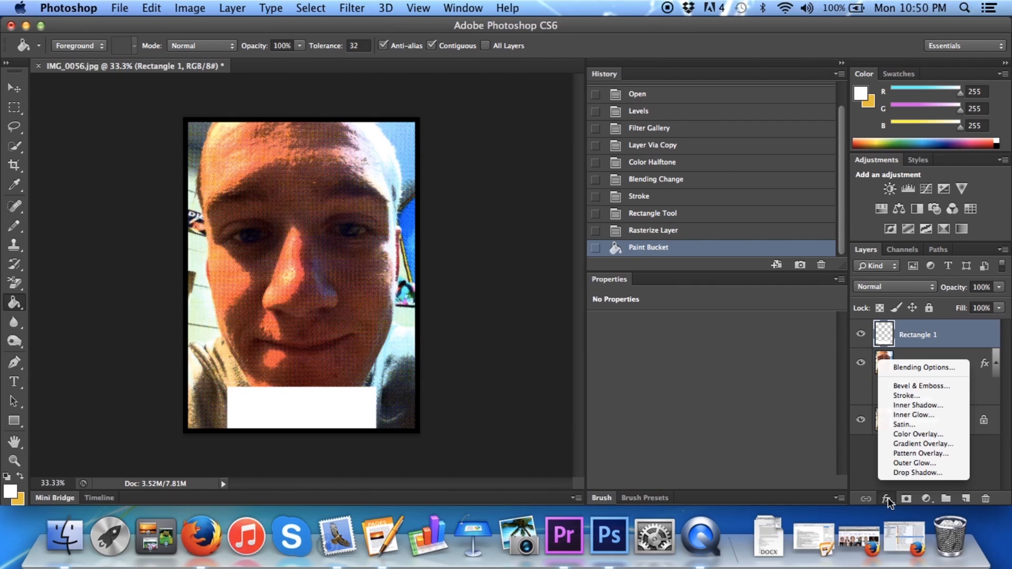
click(906, 397)
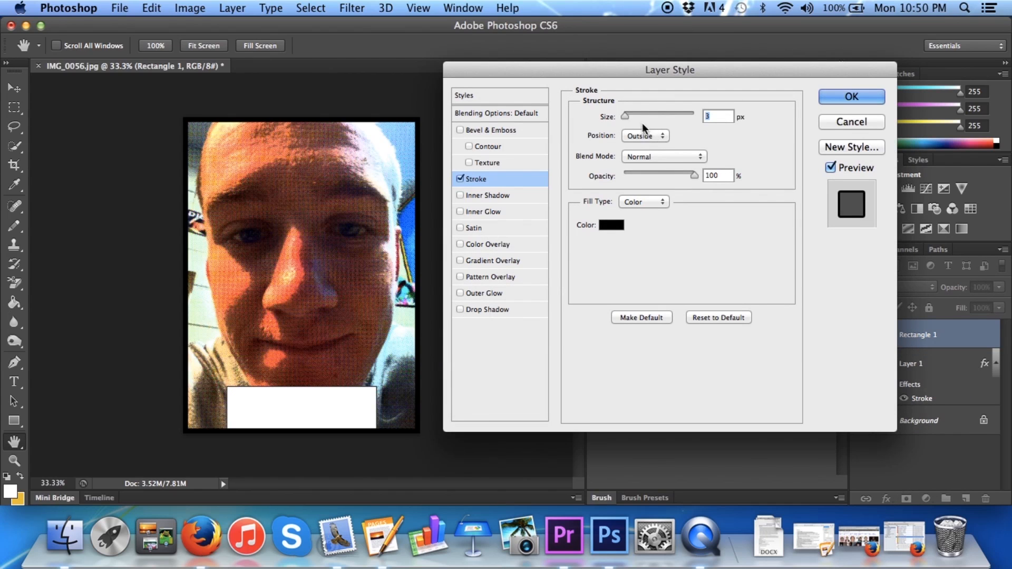
click(851, 121)
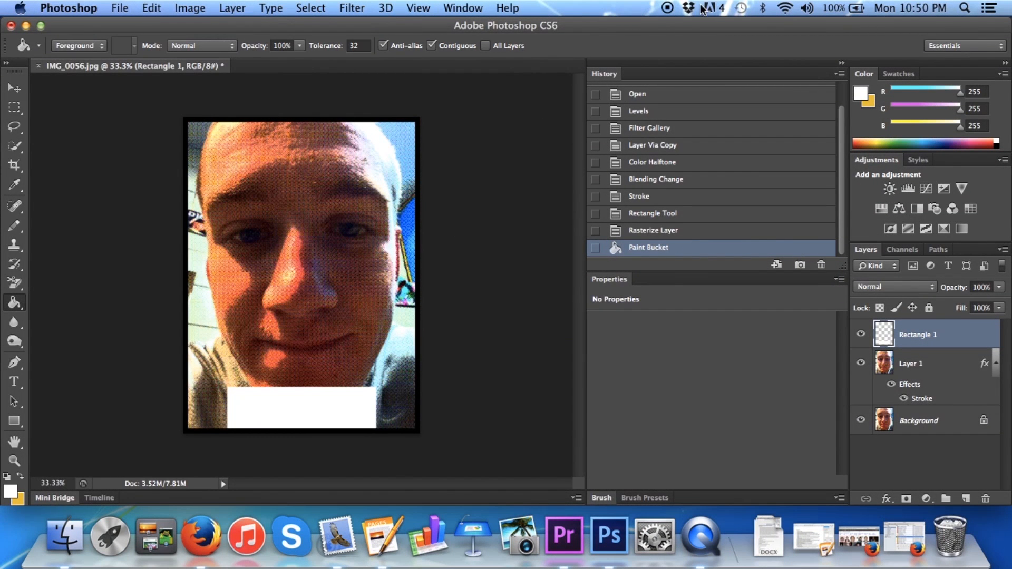
click(665, 8)
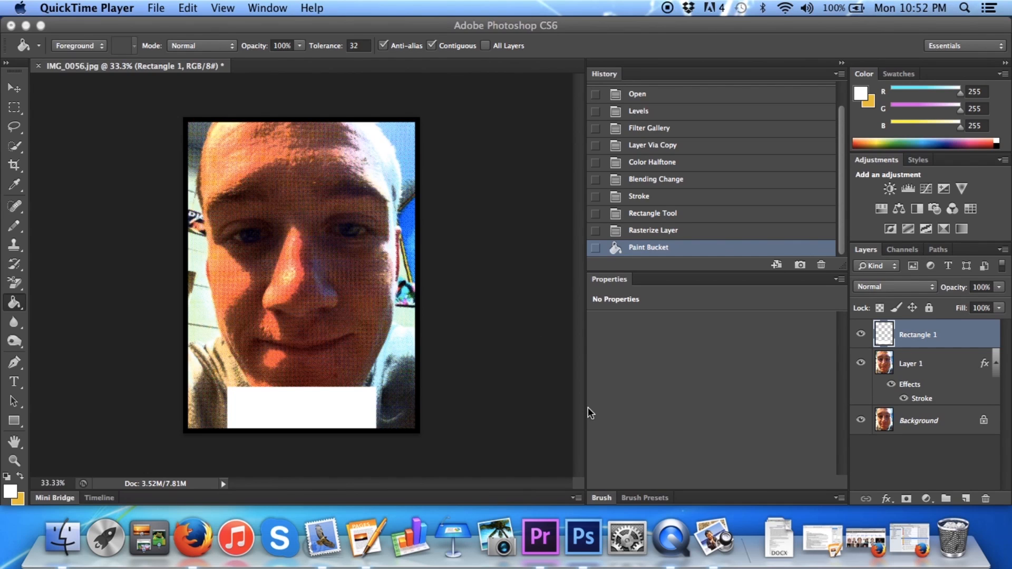
Add a 10 px black stroke positioned inside the white rectangle on the Rectangle 1 layer
click(887, 499)
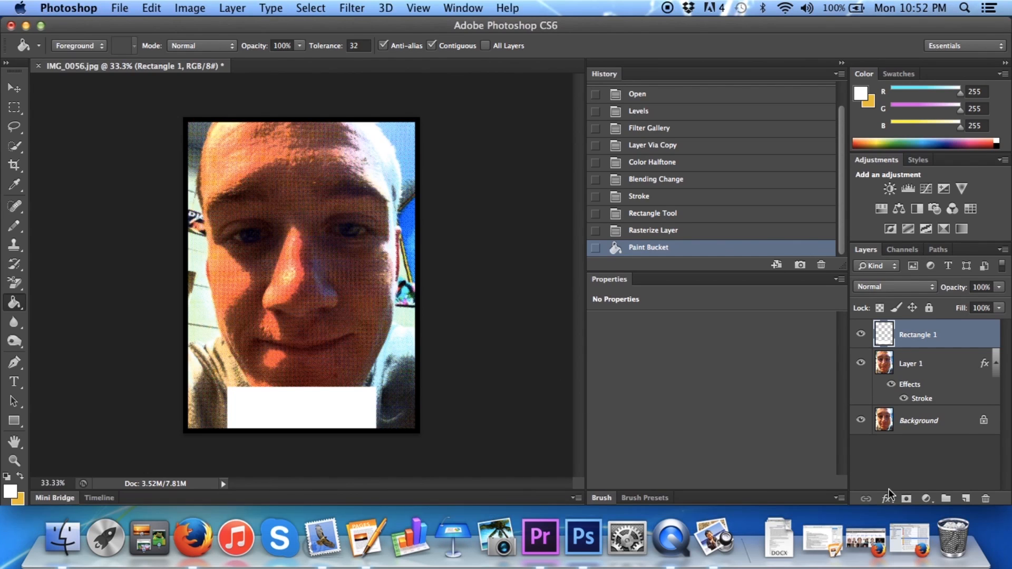
click(887, 498)
click(908, 396)
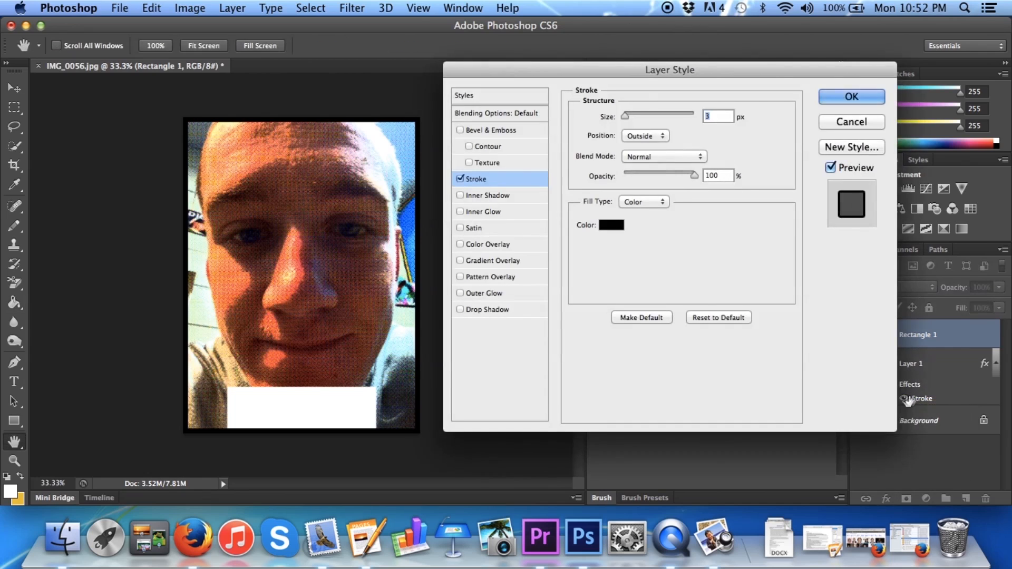
text(10)
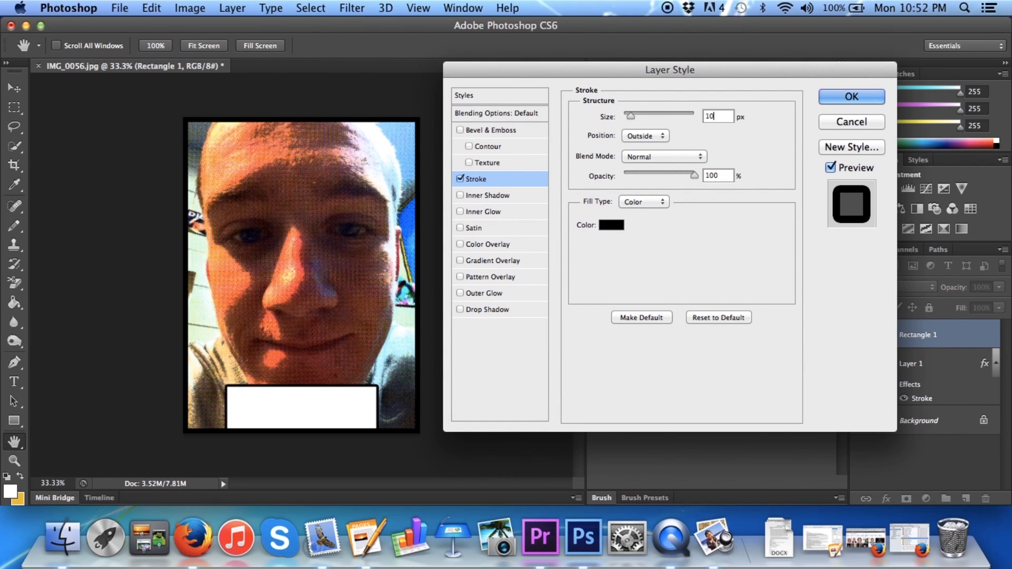
click(659, 137)
click(640, 146)
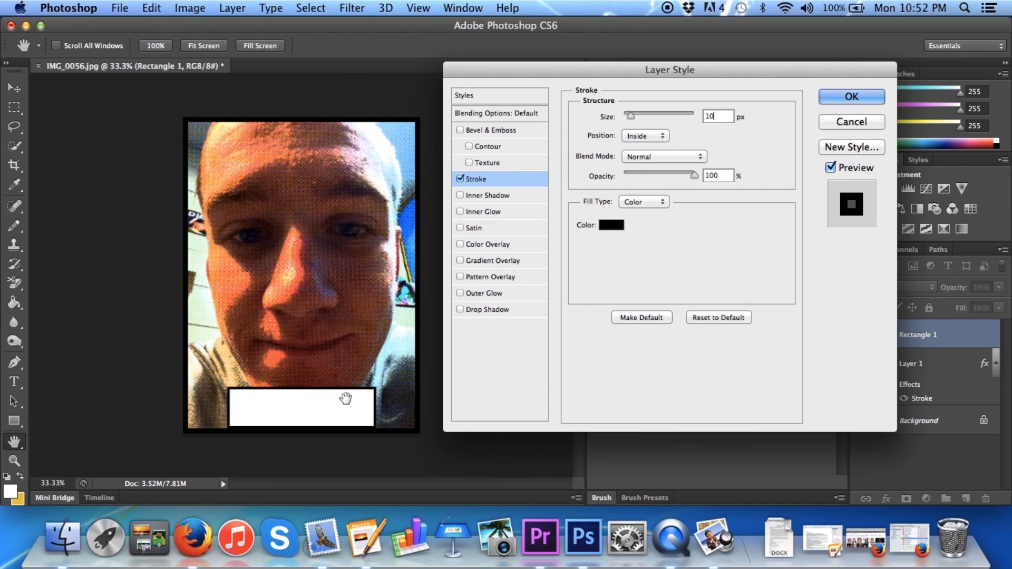
click(864, 98)
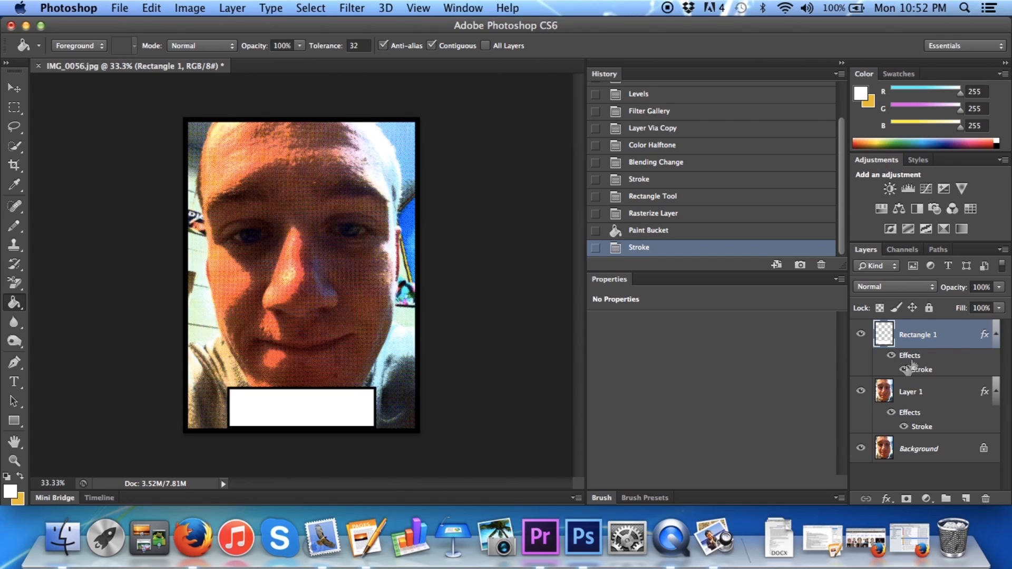
Change the colour of Layer 1's stroke to red, fe0202, keeping it 20 px wide inside the layer
click(913, 394)
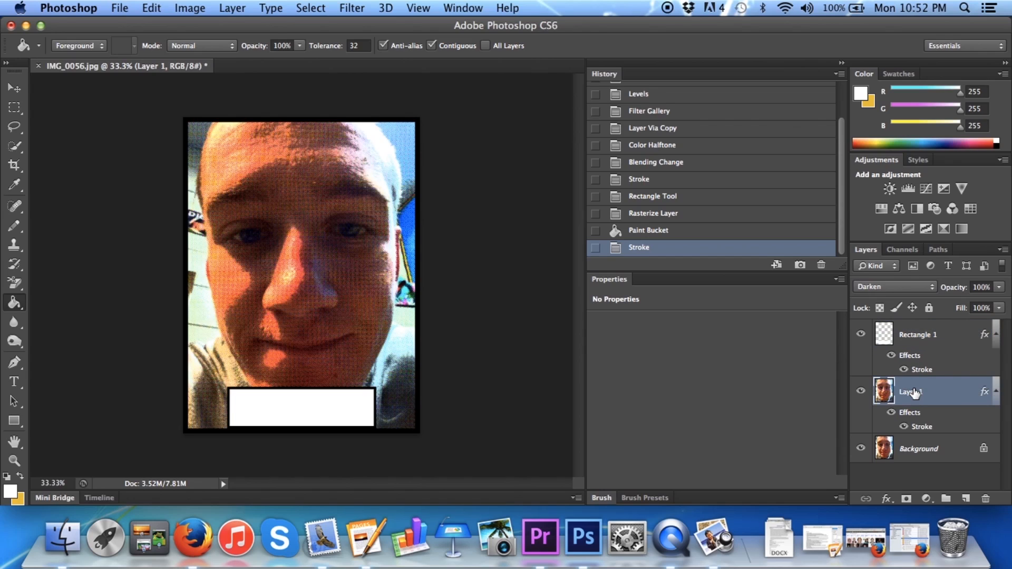
click(885, 498)
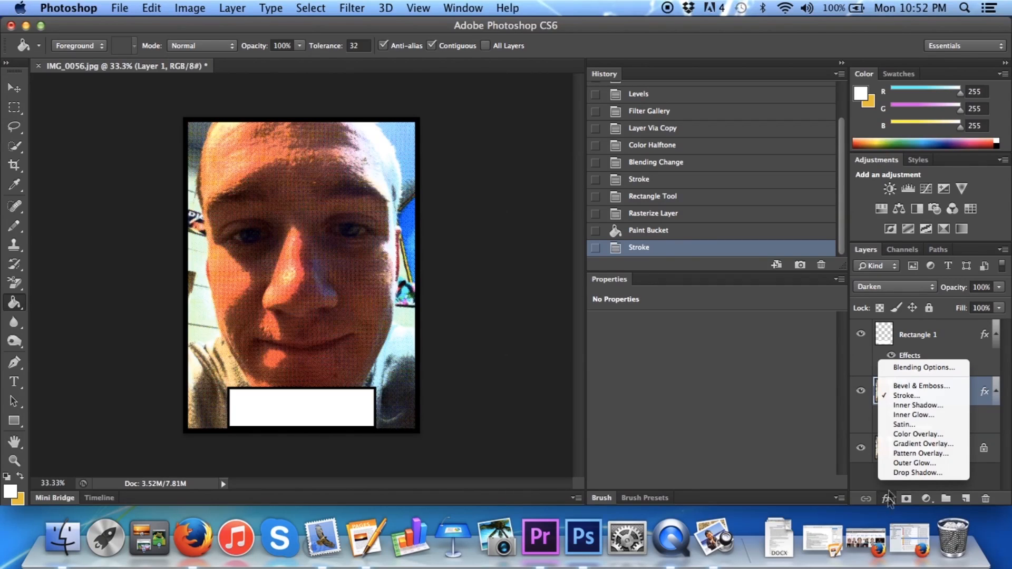
click(915, 394)
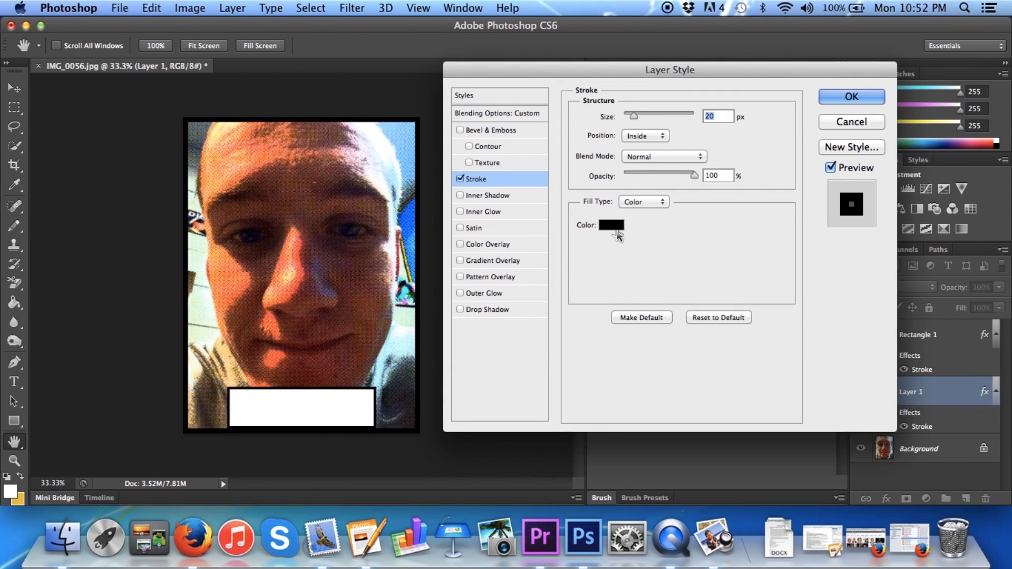
click(610, 225)
click(796, 134)
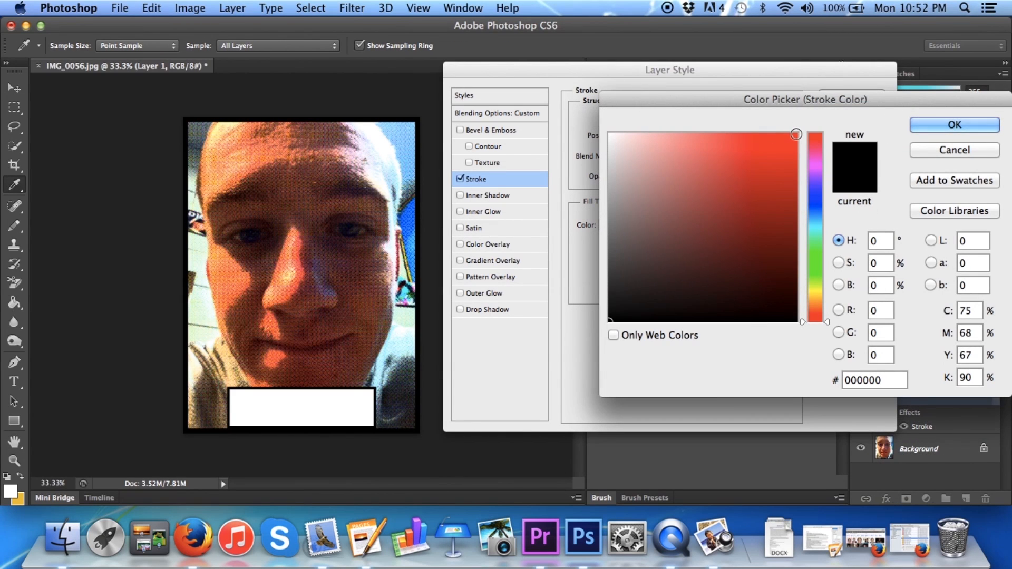
click(935, 122)
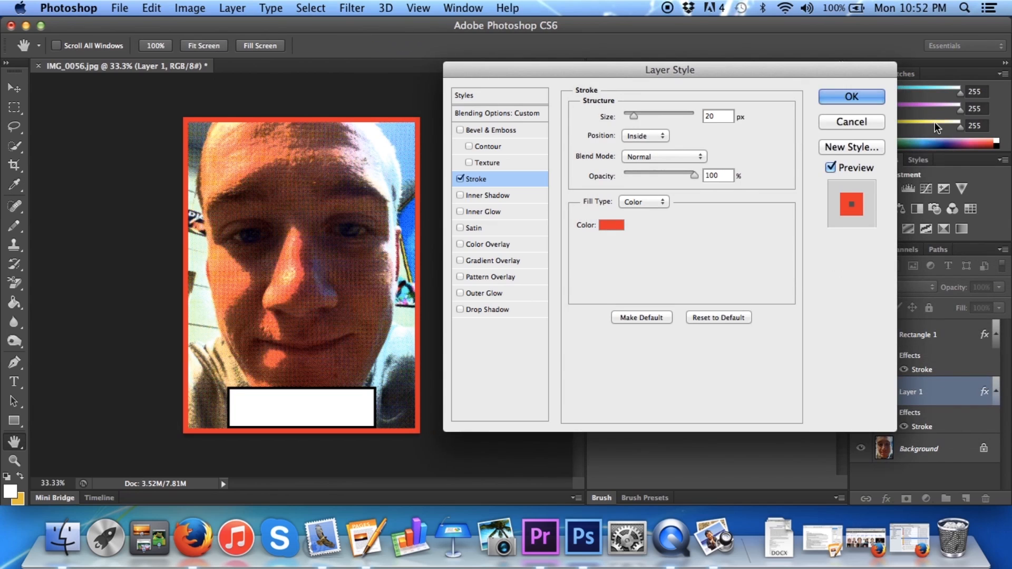
click(849, 97)
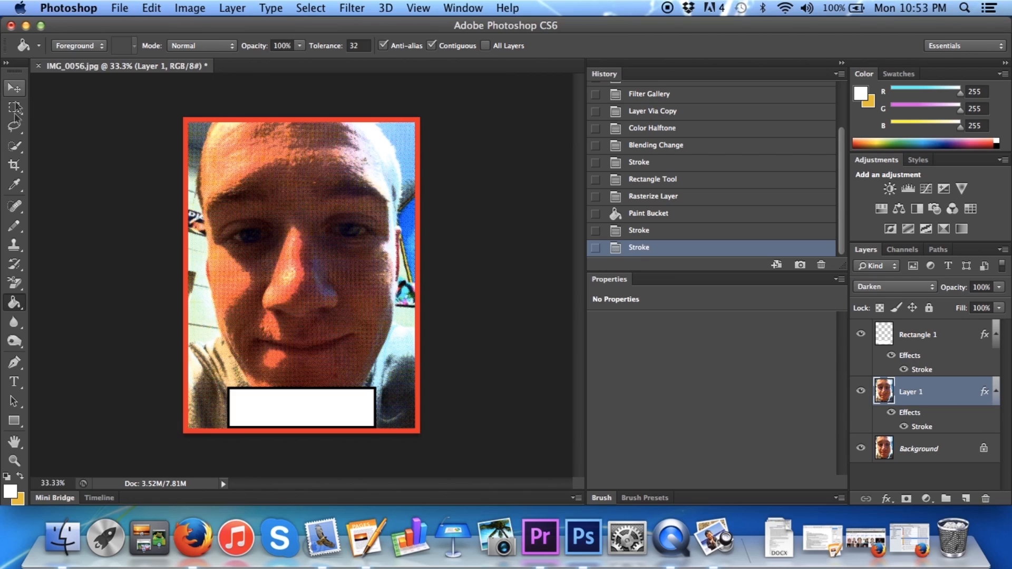
Add a text box over the white caption rectangle containing the person's full name, with the text colour set to near-black, 020202
click(14, 382)
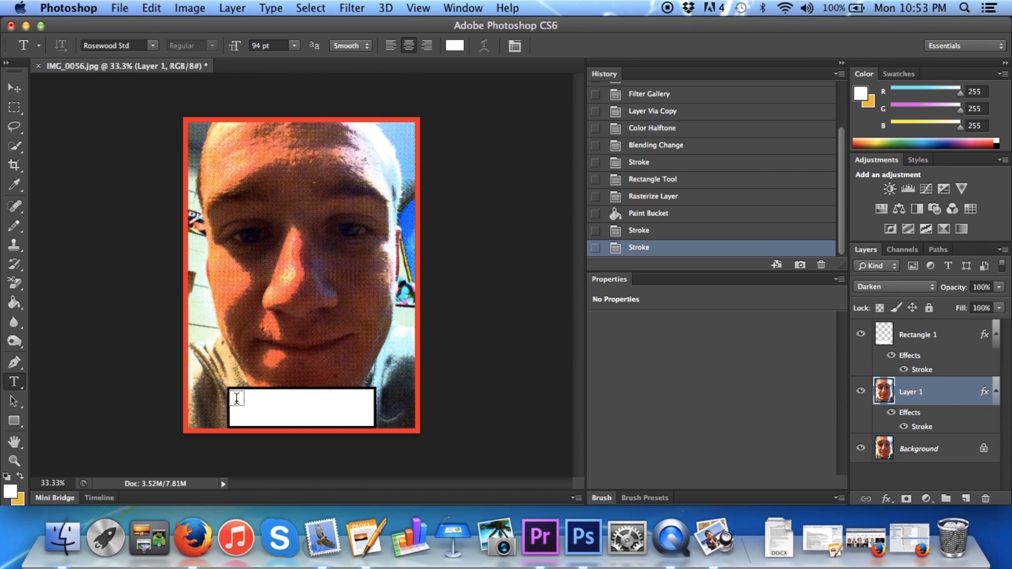
drag(230, 393, 376, 421)
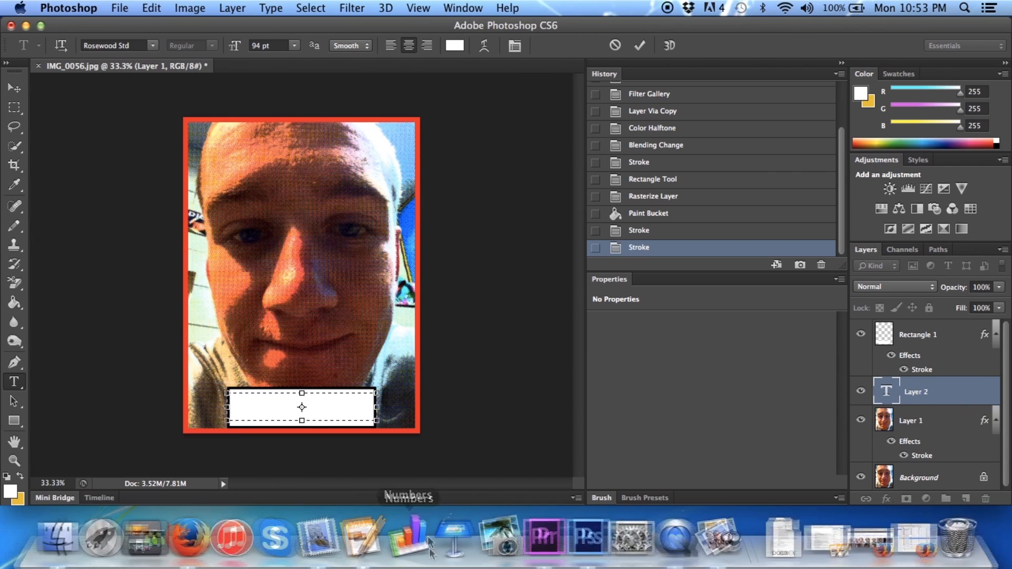
text(Text)
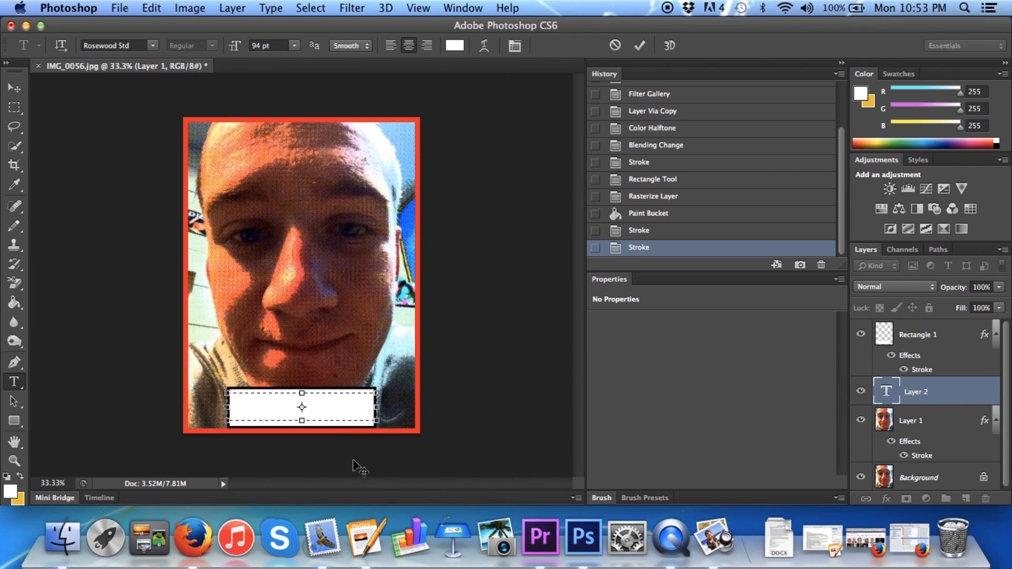
key(BackSpace)
key(BackSpace)
key(BackSpace)
key(BackSpace)
click(454, 46)
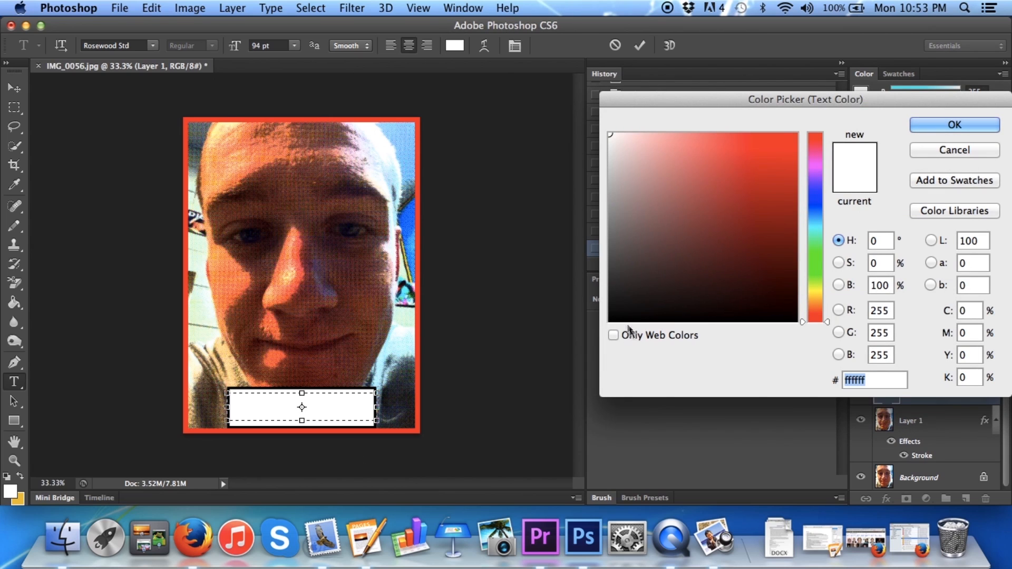
click(609, 321)
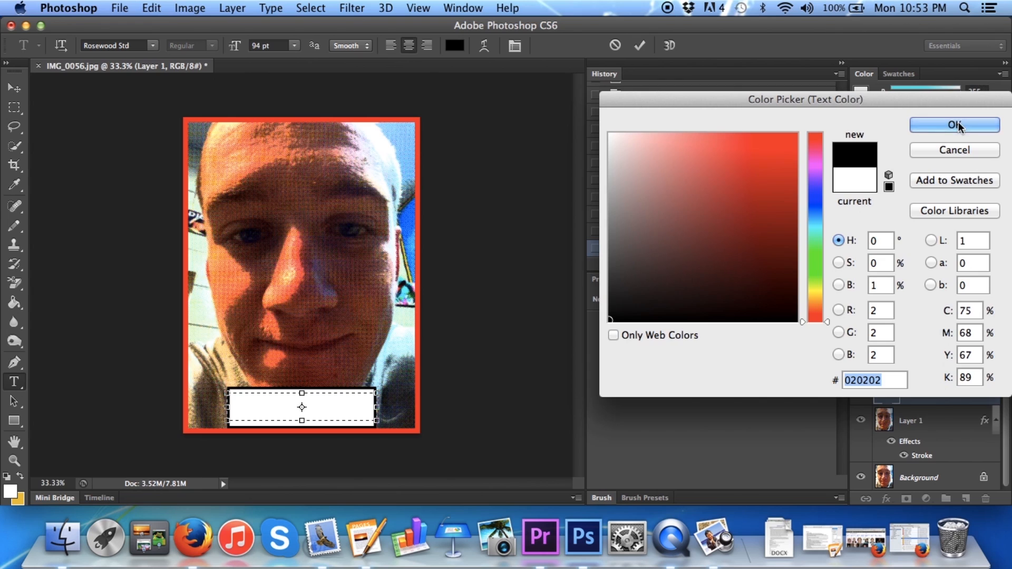
click(954, 124)
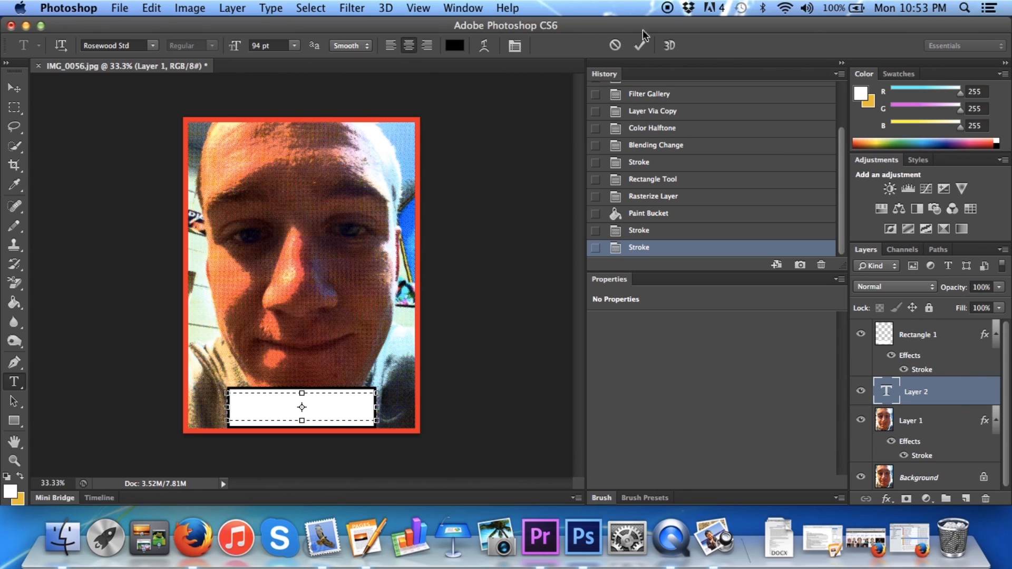
click(640, 46)
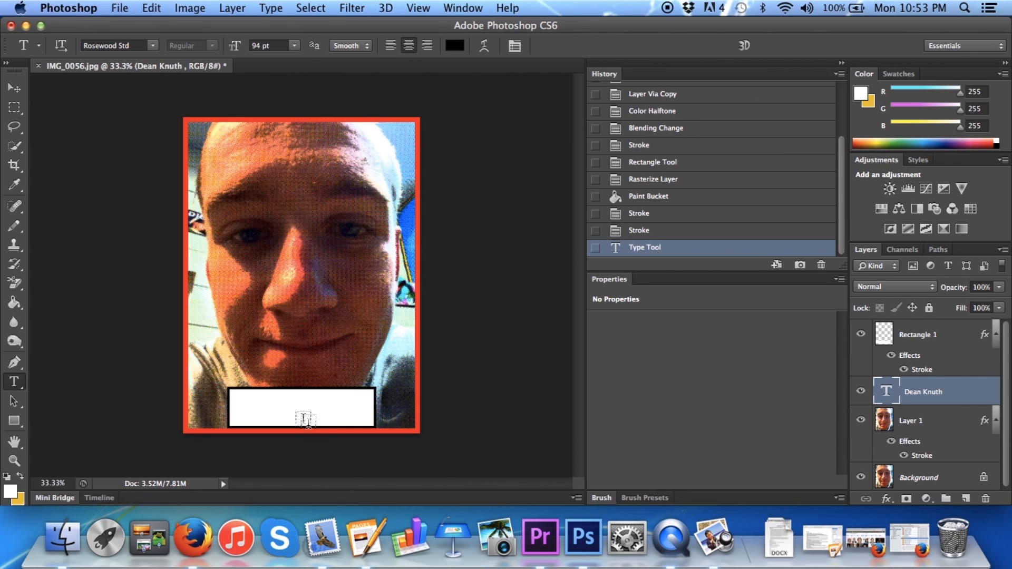
Reorder the name text layer above Rectangle 1 and move the text slightly down to centre it in the caption box
drag(920, 387, 923, 326)
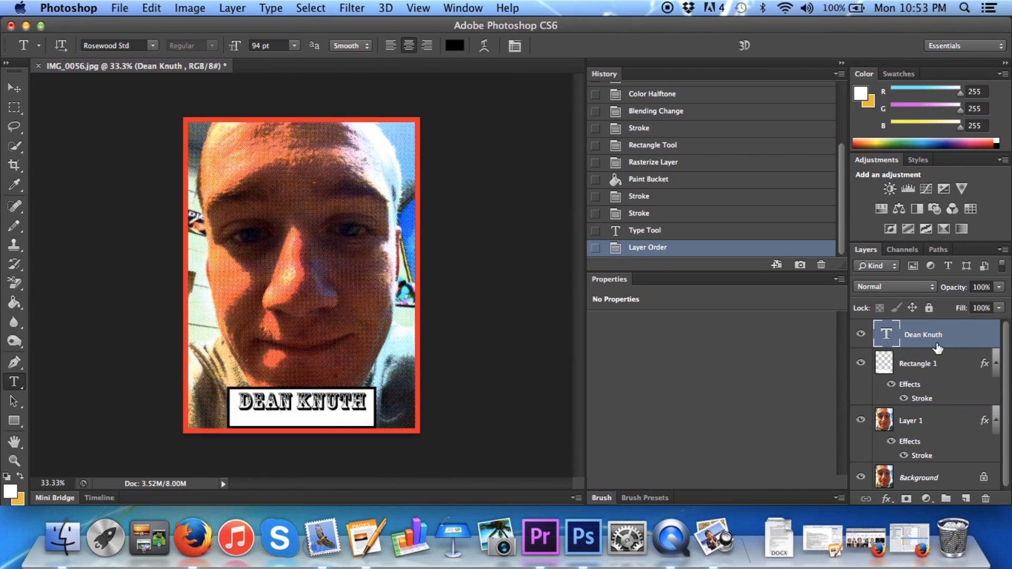
click(14, 88)
drag(313, 404, 310, 409)
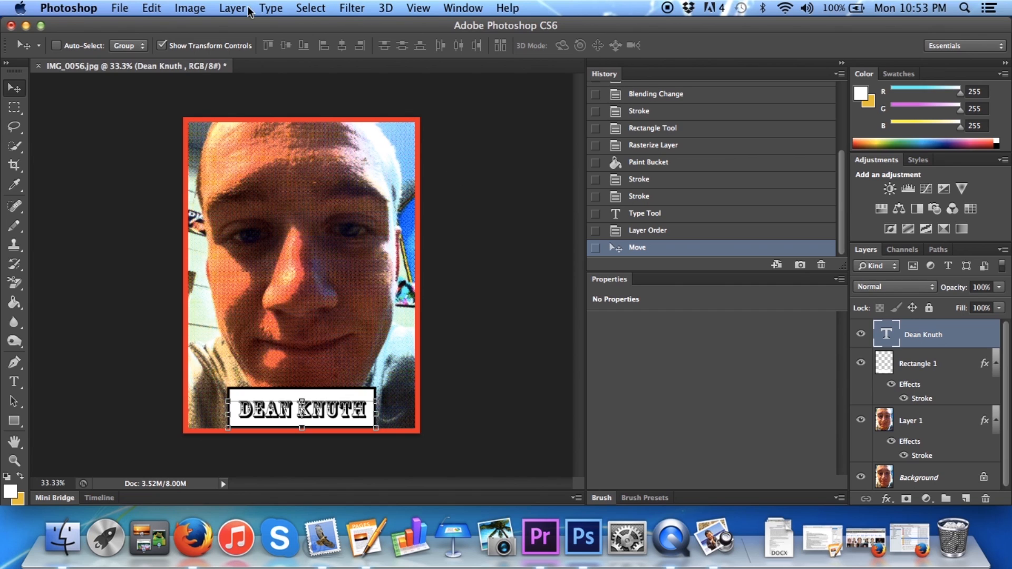
Create a new layer above the text and make a rectangular selection along the inner edge of the red border
click(965, 498)
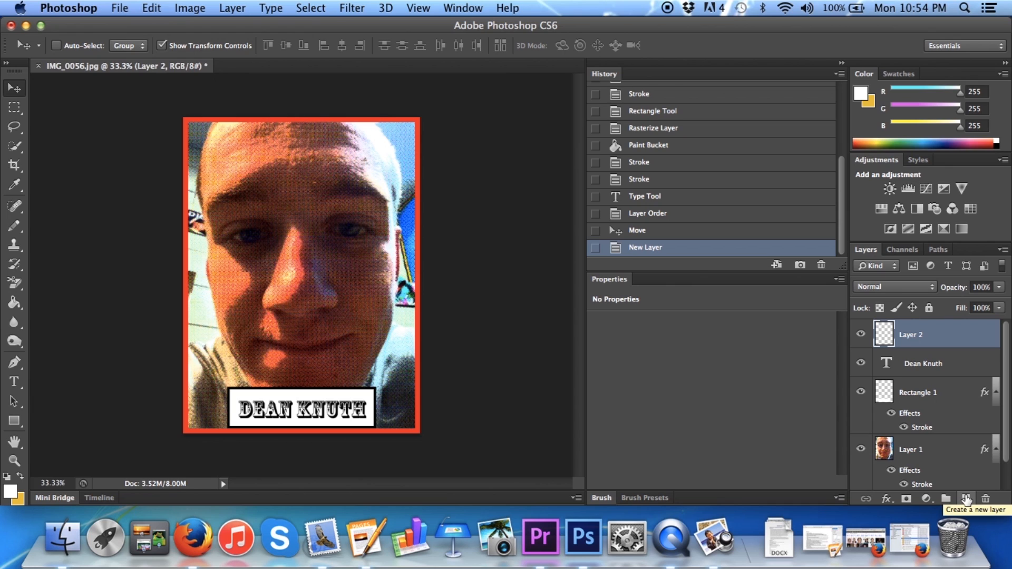
click(14, 107)
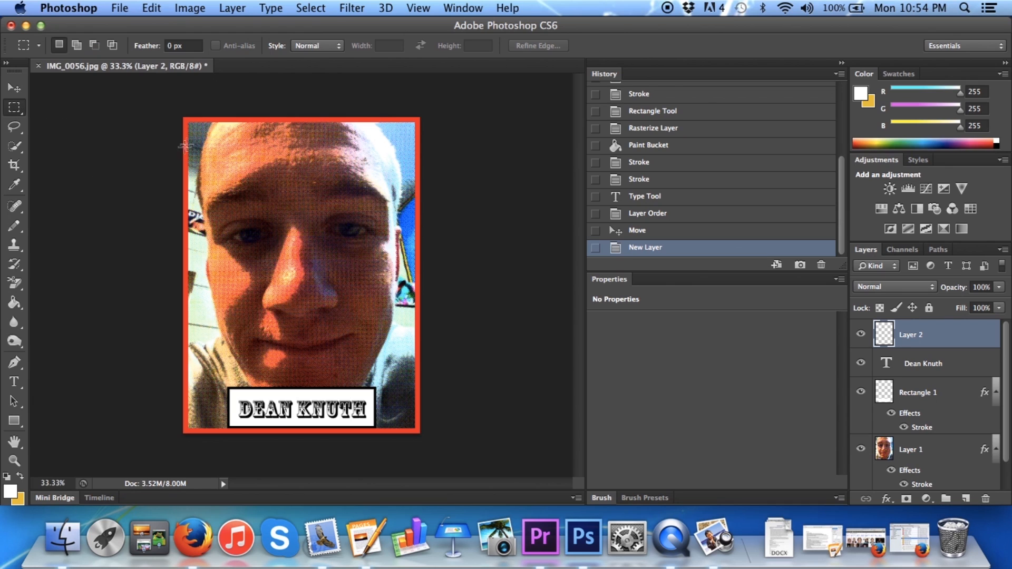
drag(188, 121, 415, 429)
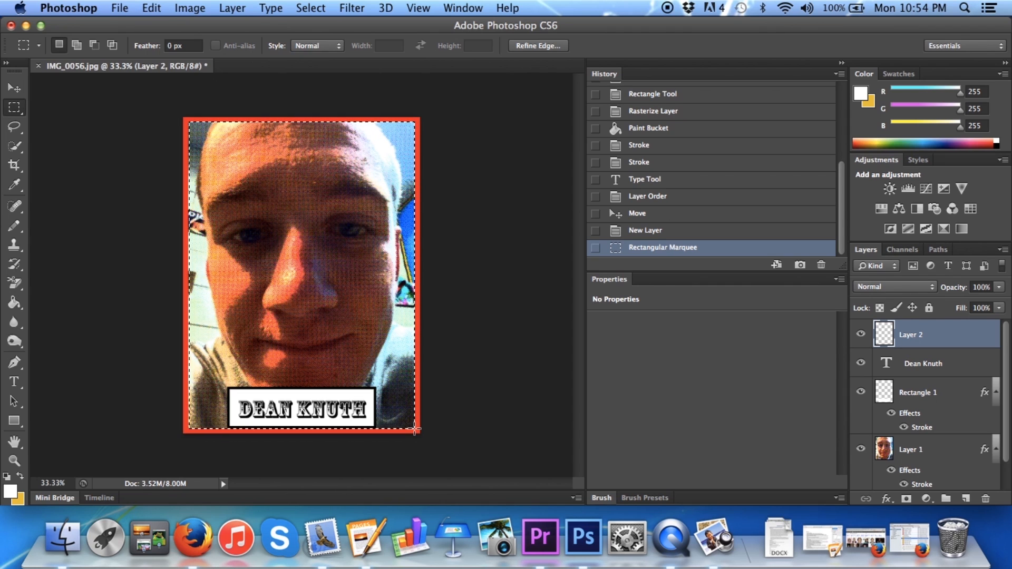
Stroke the selection on Layer 2 with a 4 px black line located at the center, and deselect
click(151, 7)
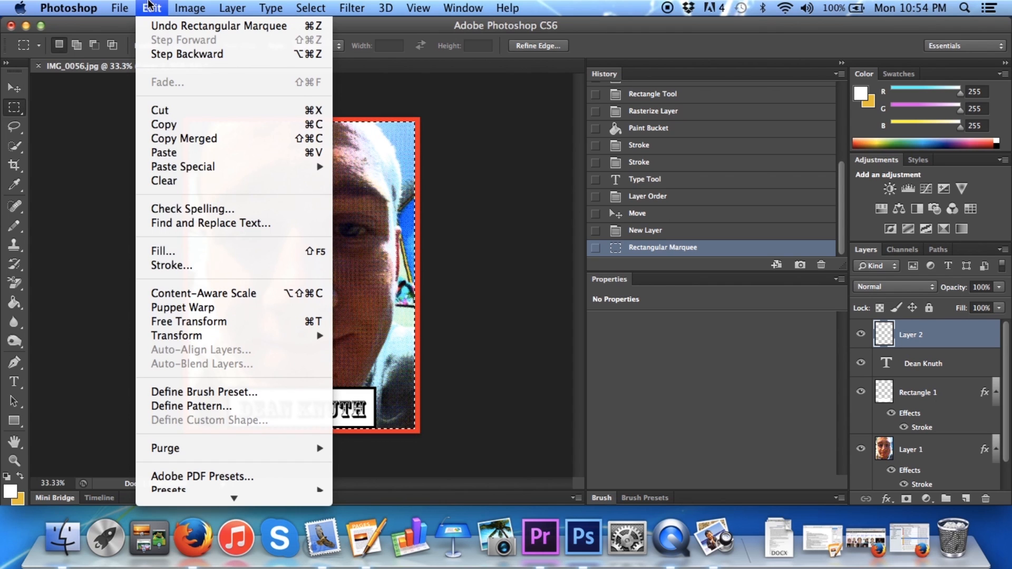
click(201, 264)
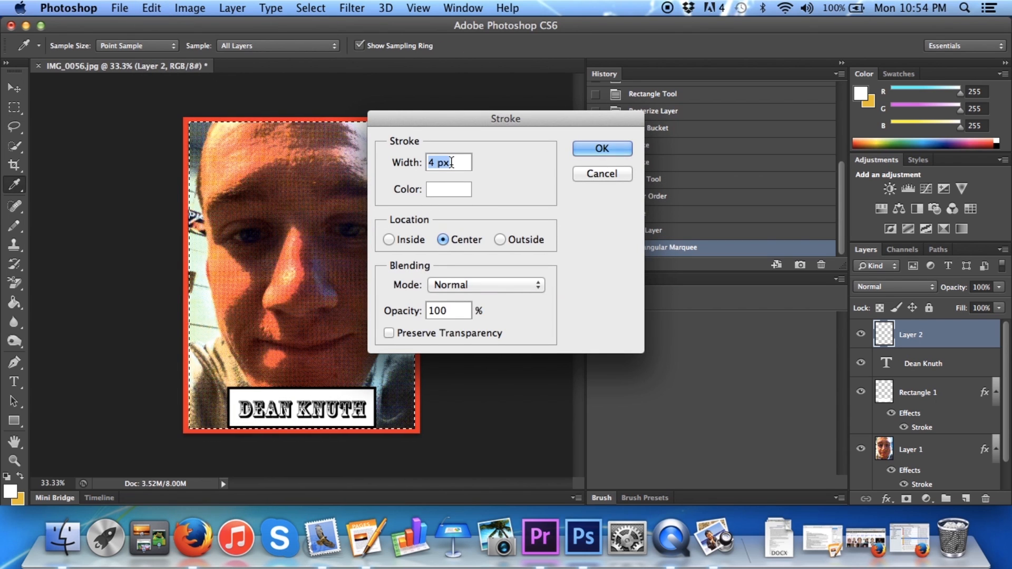
click(450, 190)
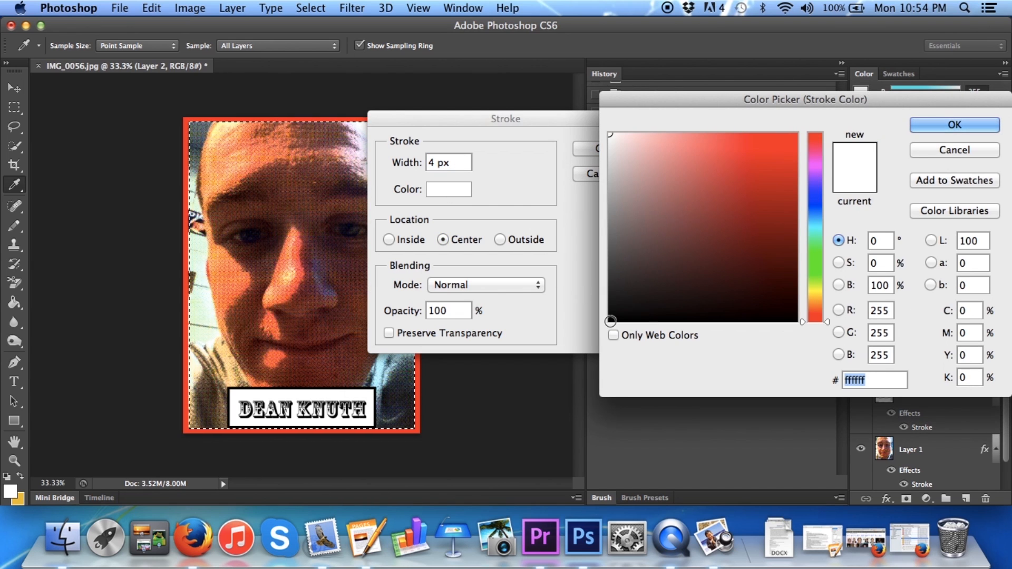
click(611, 321)
click(951, 126)
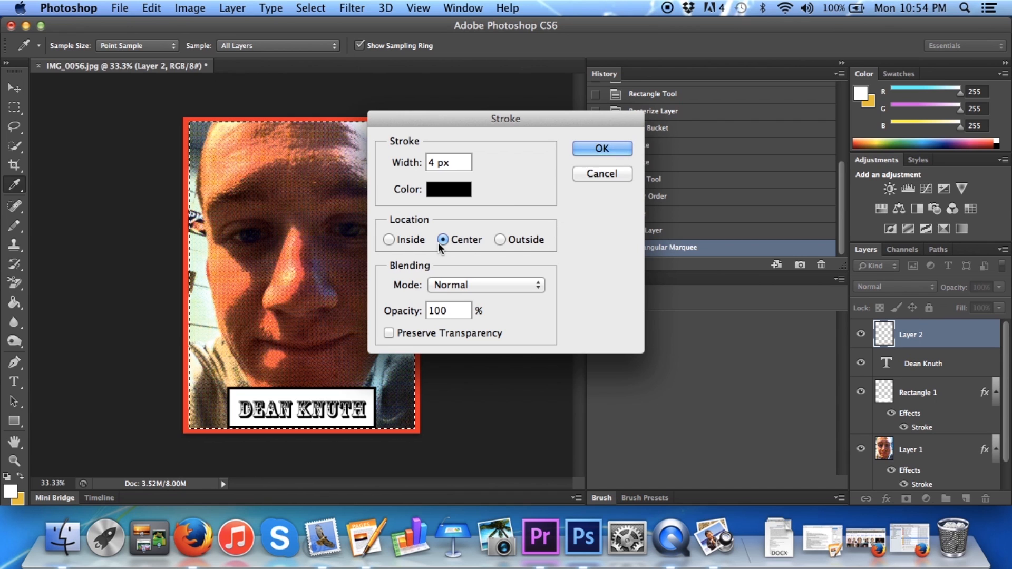
click(601, 149)
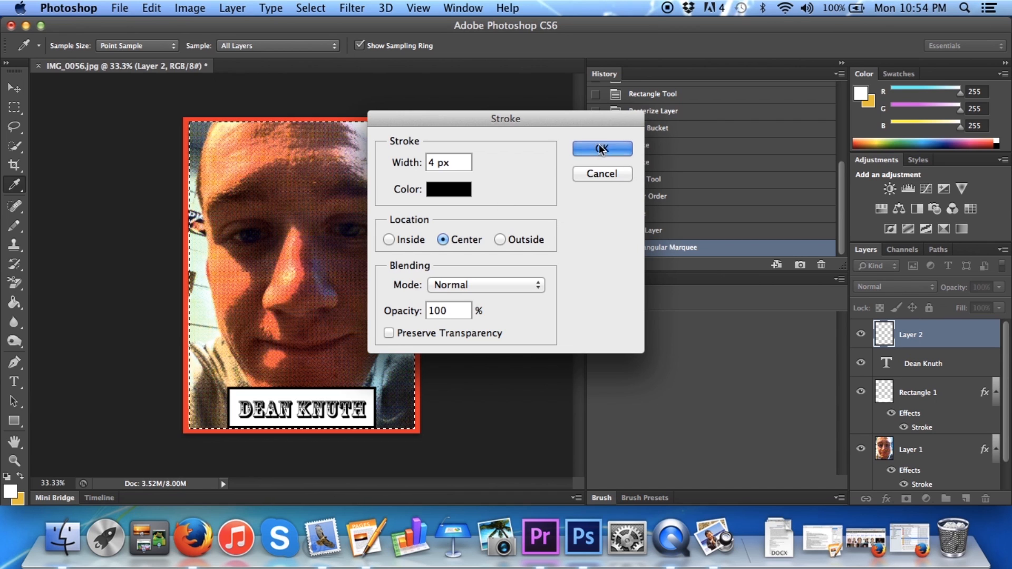
click(308, 224)
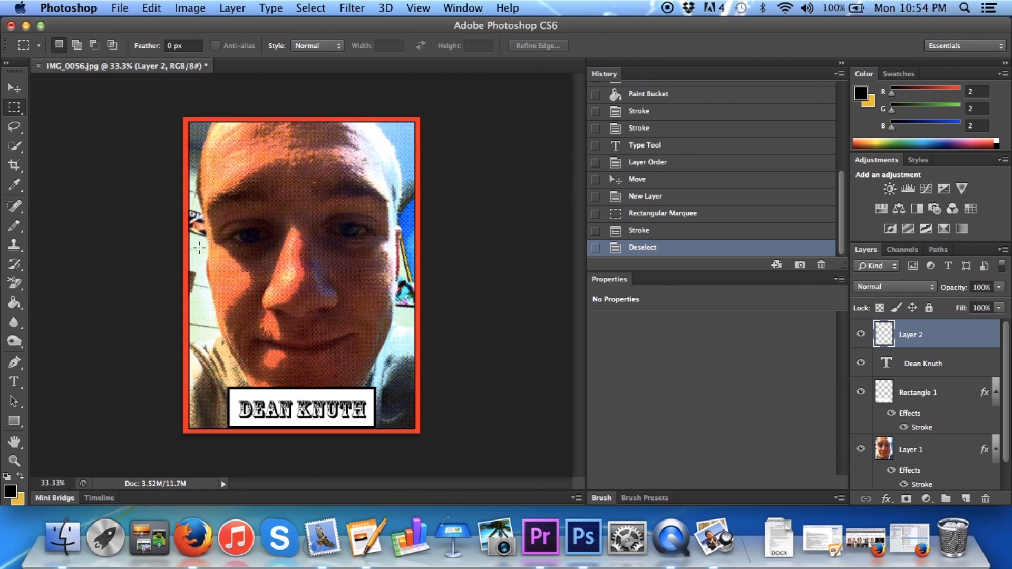
Try the Blur More filter and a Ripple with an amount of 20% on Layer 2
click(351, 8)
mouse_move(368, 179)
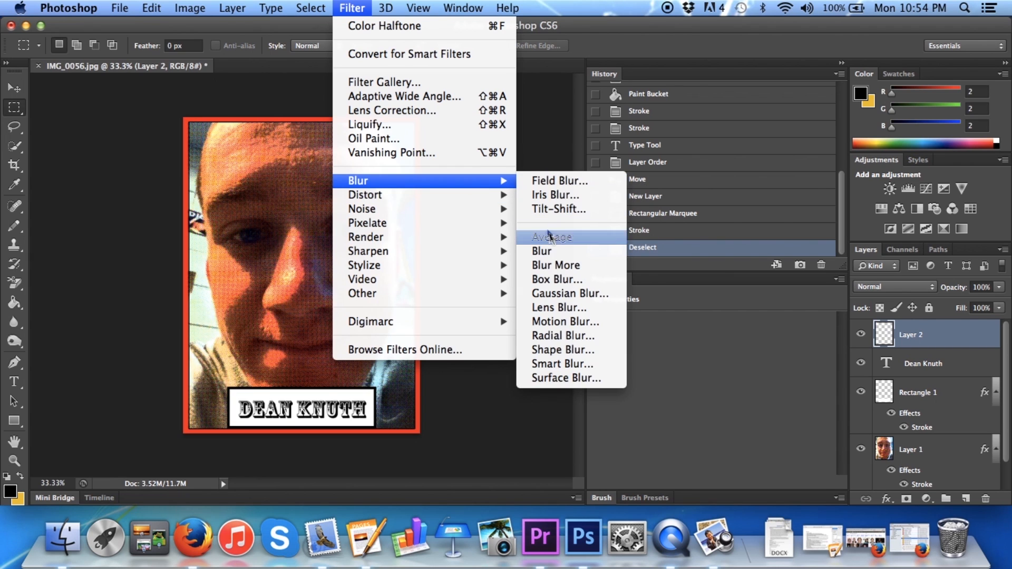
click(551, 267)
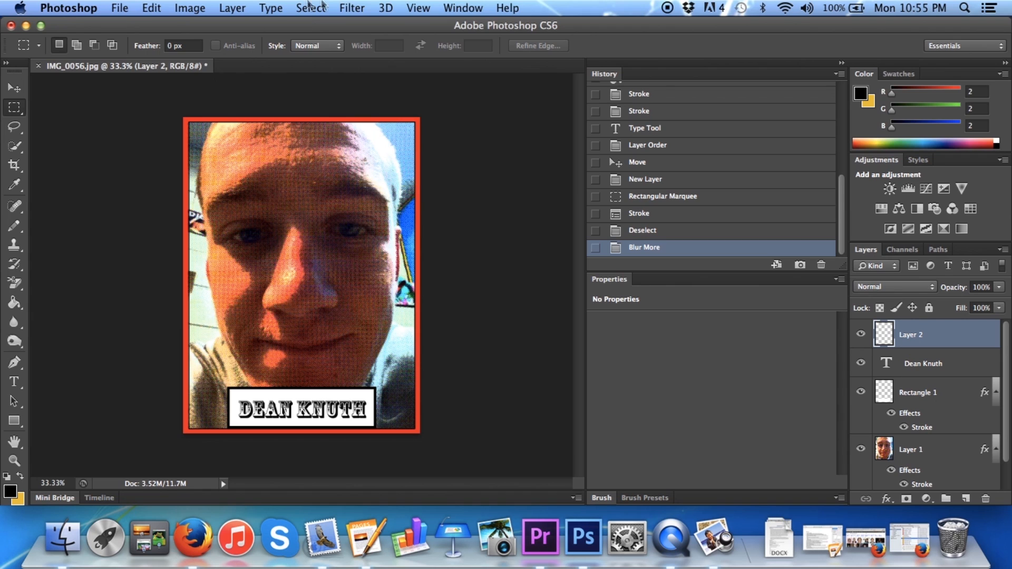
click(352, 7)
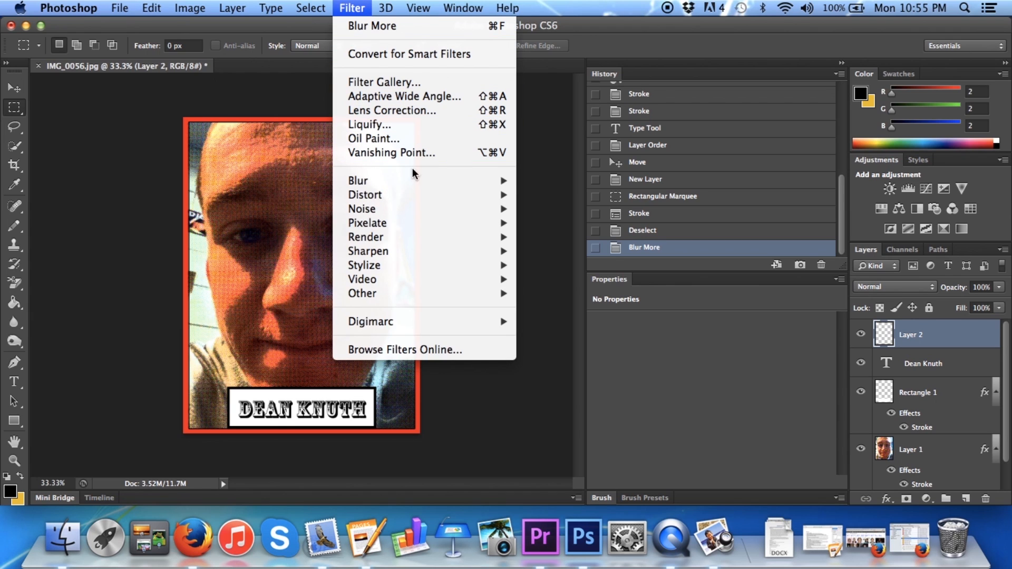
mouse_move(409, 191)
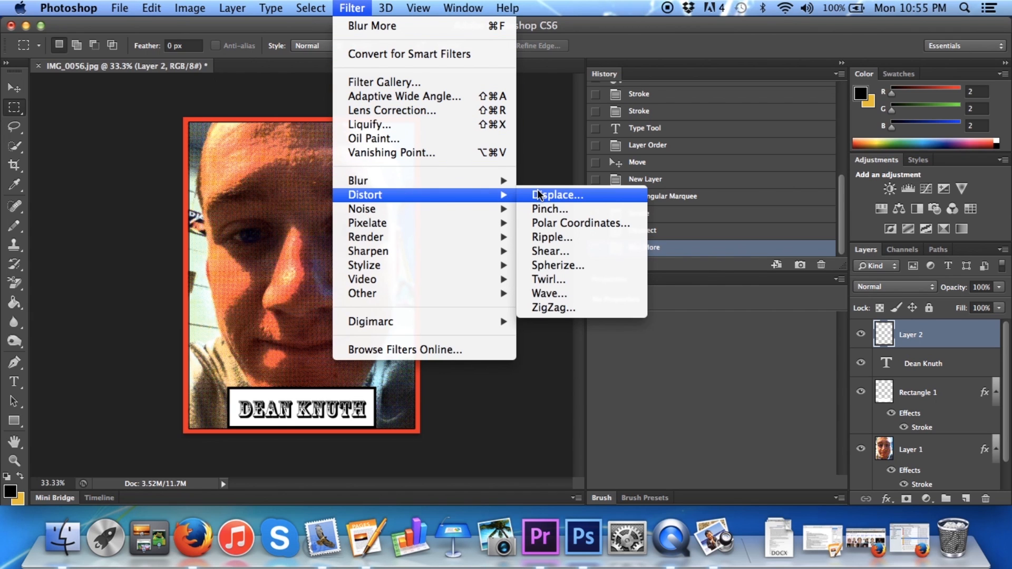
click(552, 237)
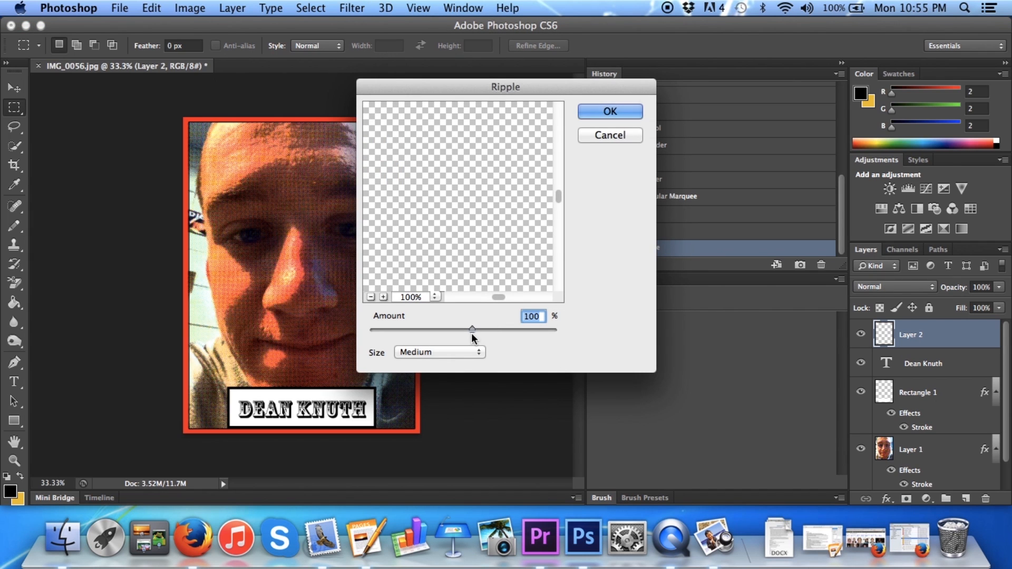
text(20)
key(Return)
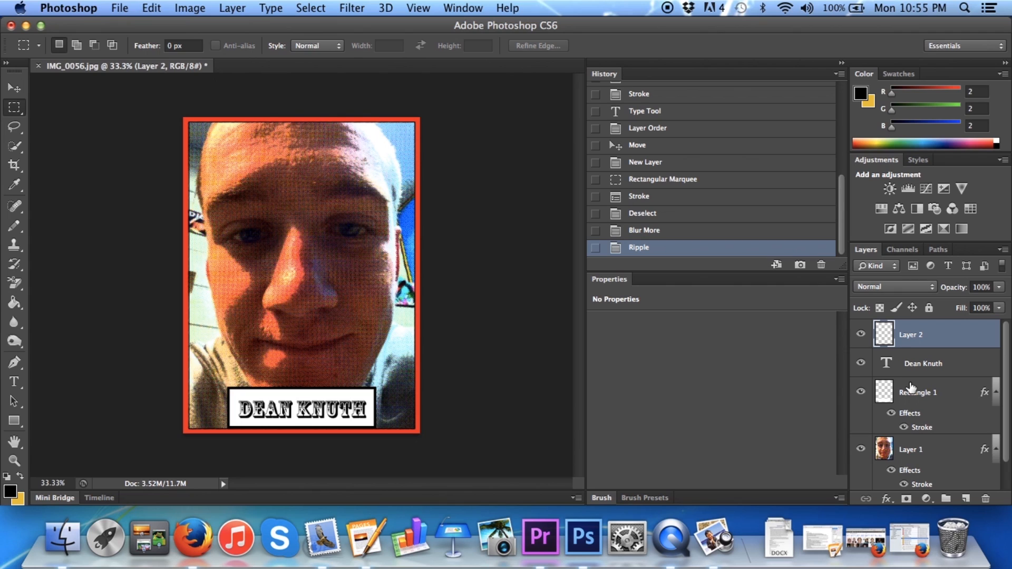
Revert the history to the Deselect state, undoing Blur More and Ripple on Layer 2
click(641, 232)
click(642, 198)
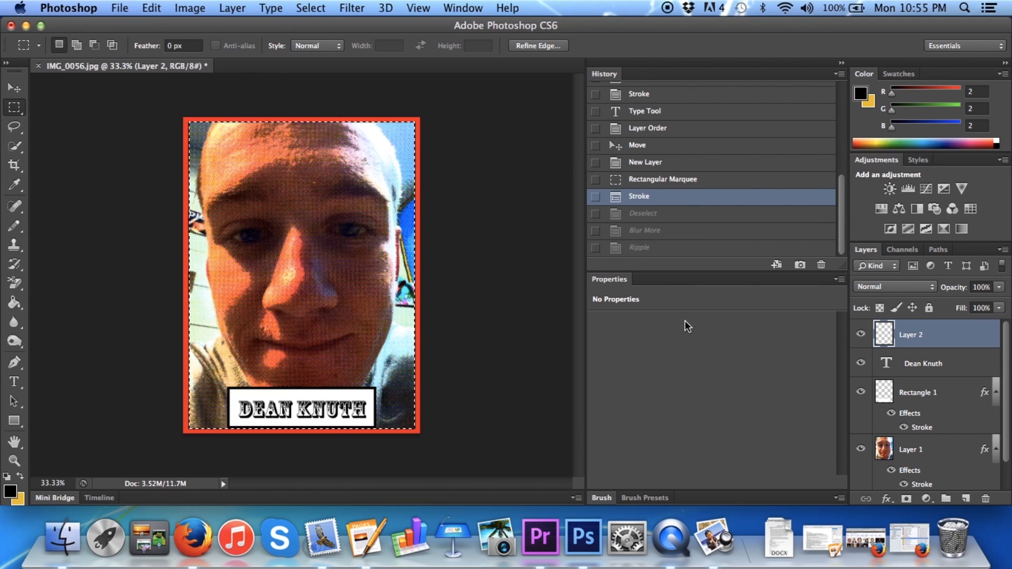
click(643, 213)
Apply the Blur More filter and the Ripple distortion to the photo on Layer 1
click(918, 457)
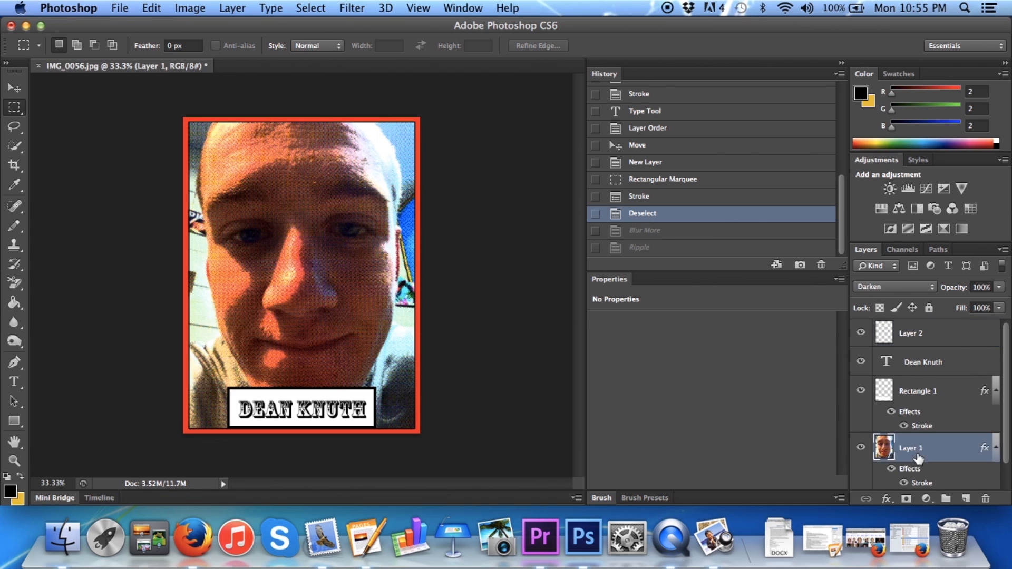
click(356, 7)
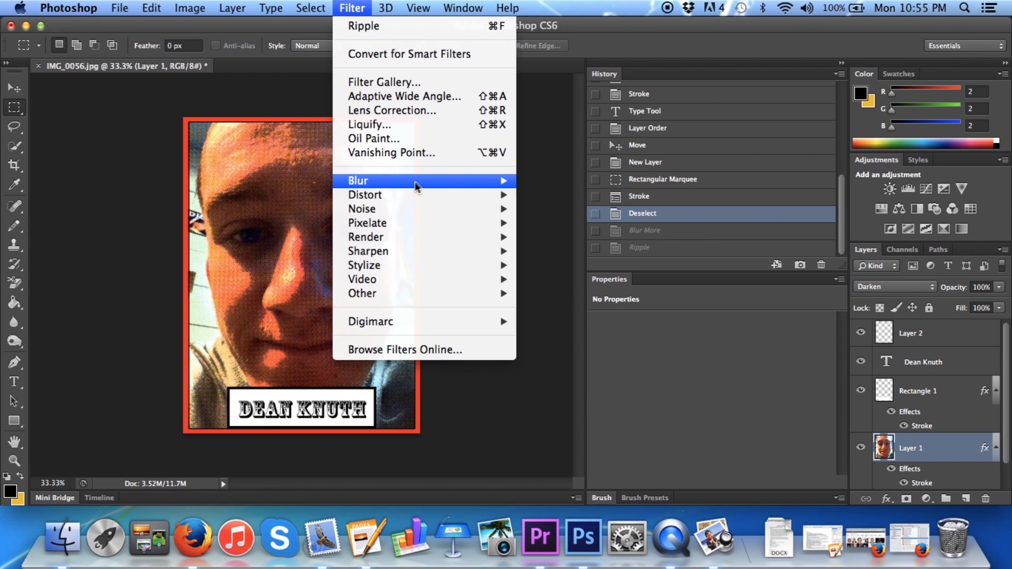
mouse_move(419, 181)
click(563, 263)
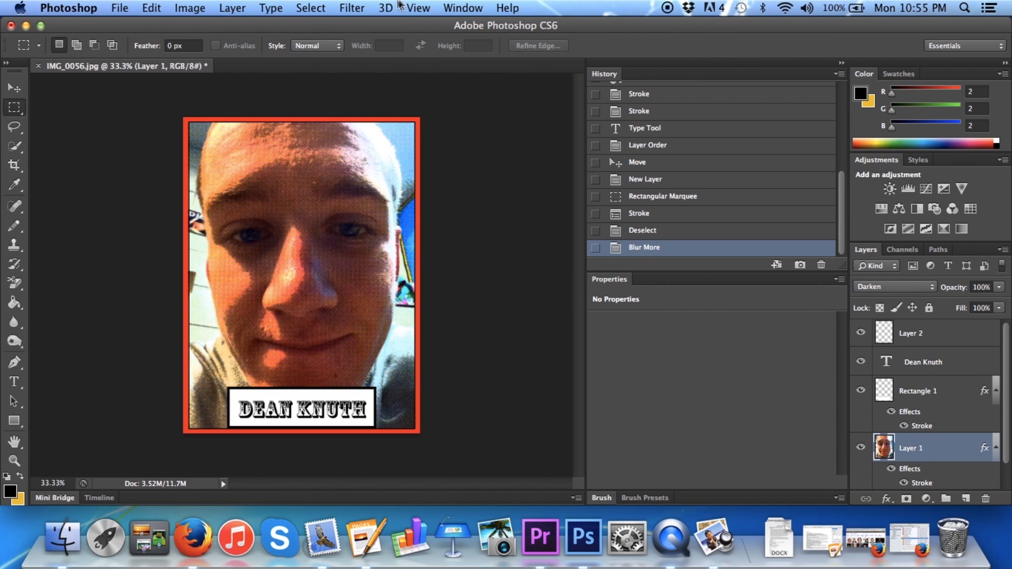
click(352, 7)
mouse_move(403, 194)
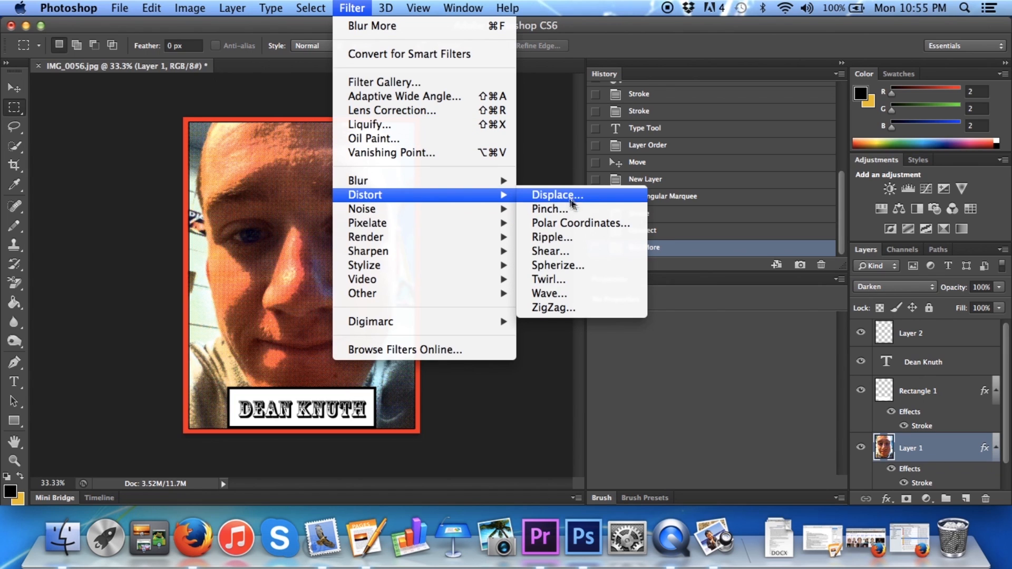
click(564, 240)
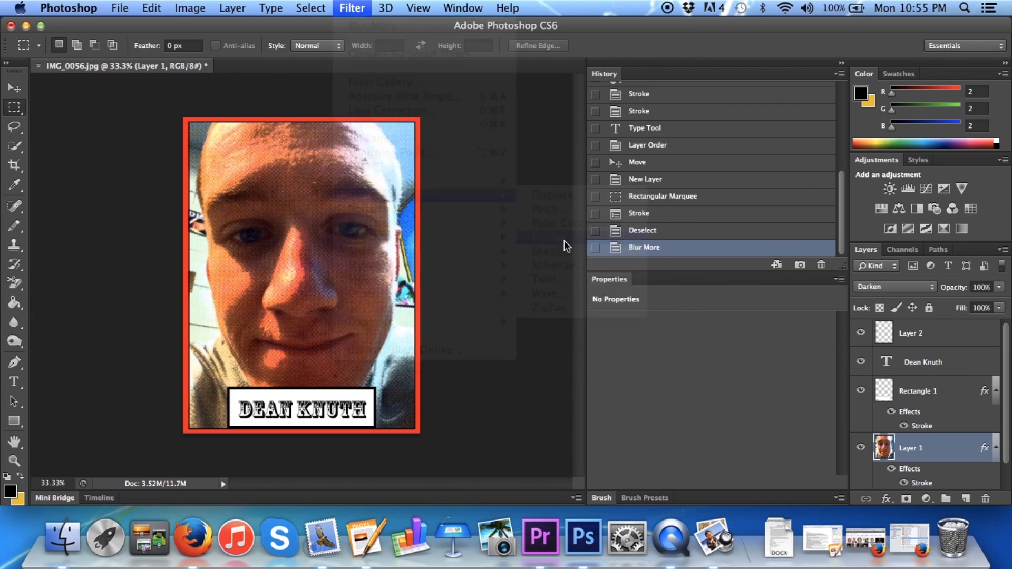
click(610, 111)
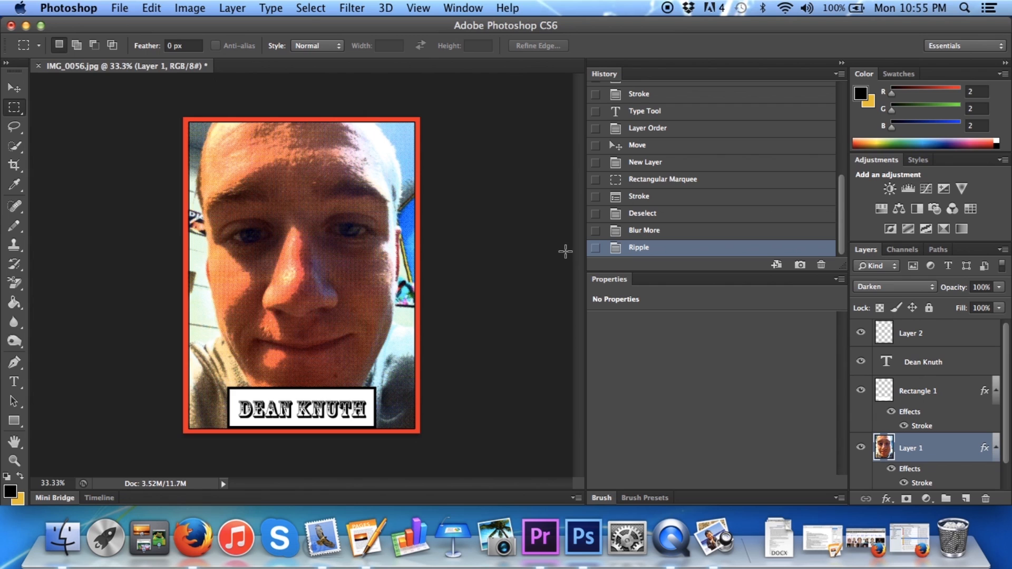
Apply the Sharpen More filter to Layer 1
click(352, 8)
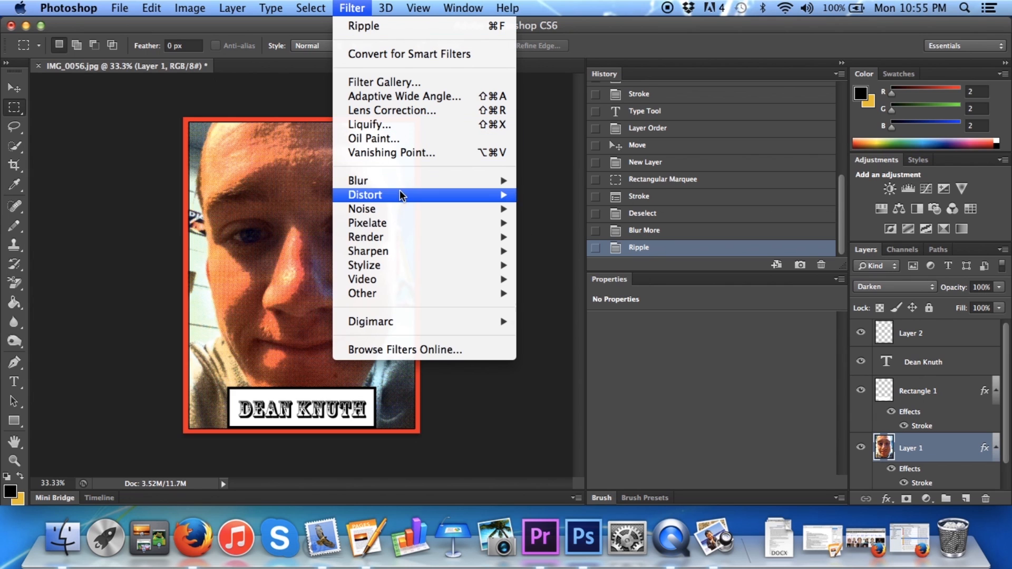
mouse_move(403, 251)
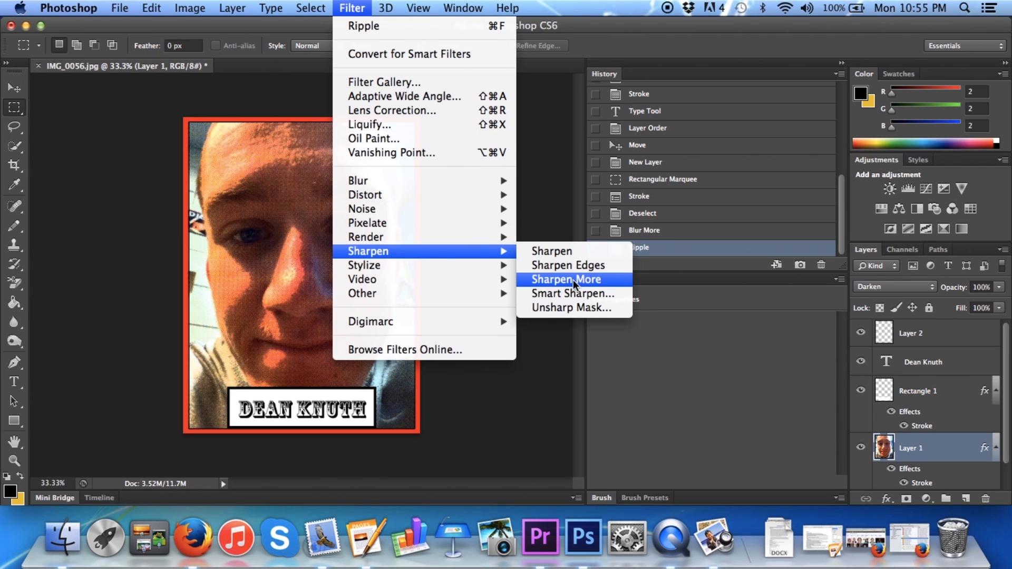
click(576, 284)
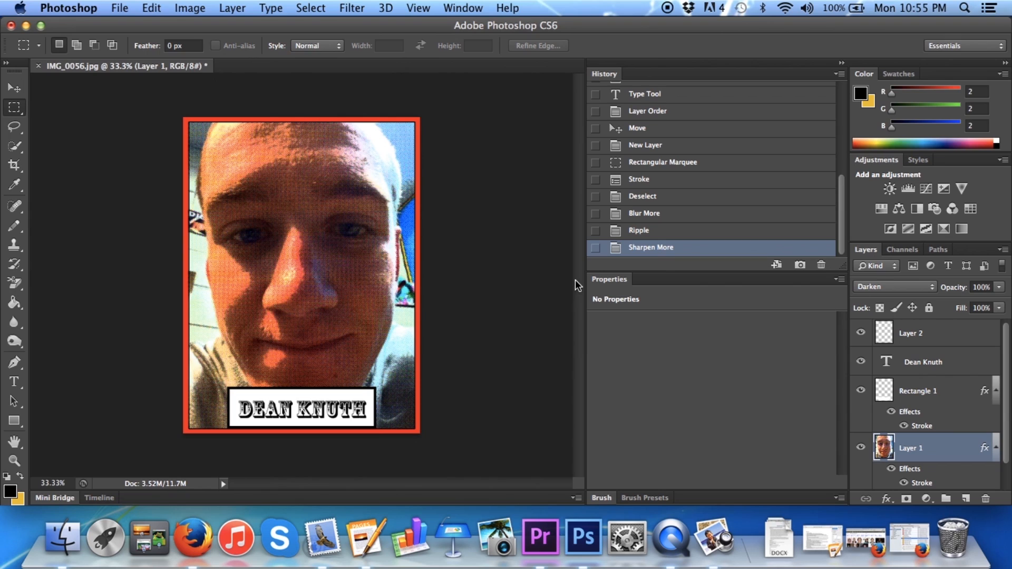